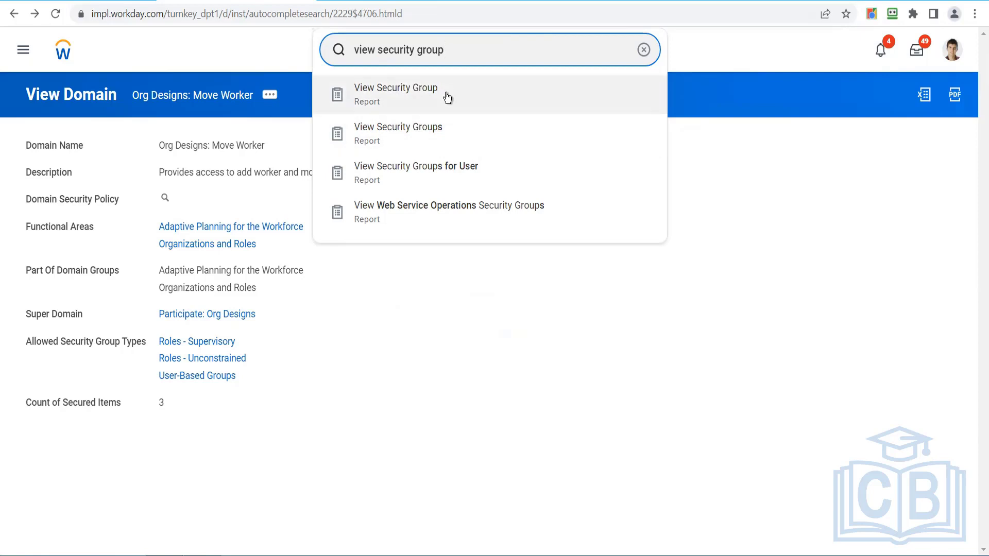
- Run the View Security Groups report for the Segment-Based Security Group type
left_click(437, 140)
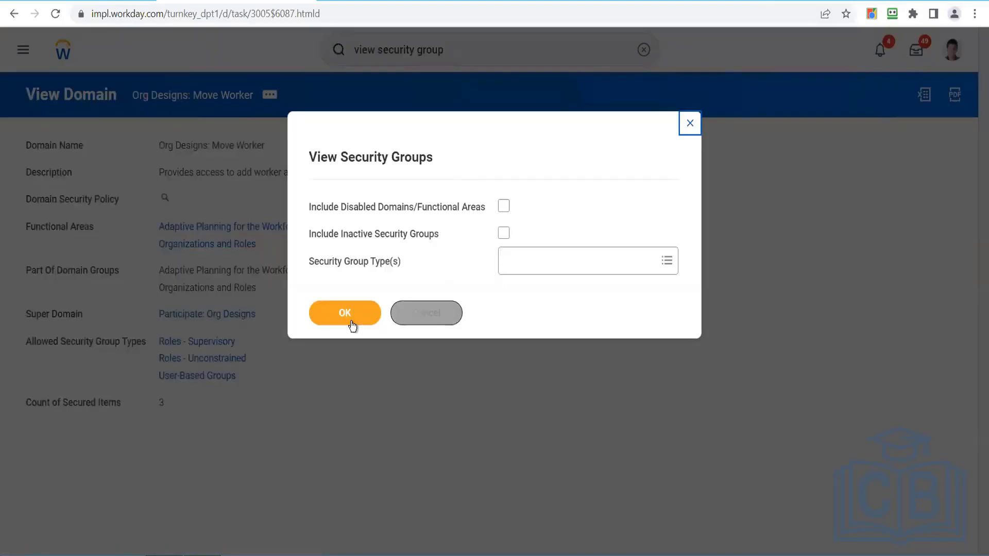
left_click(575, 256)
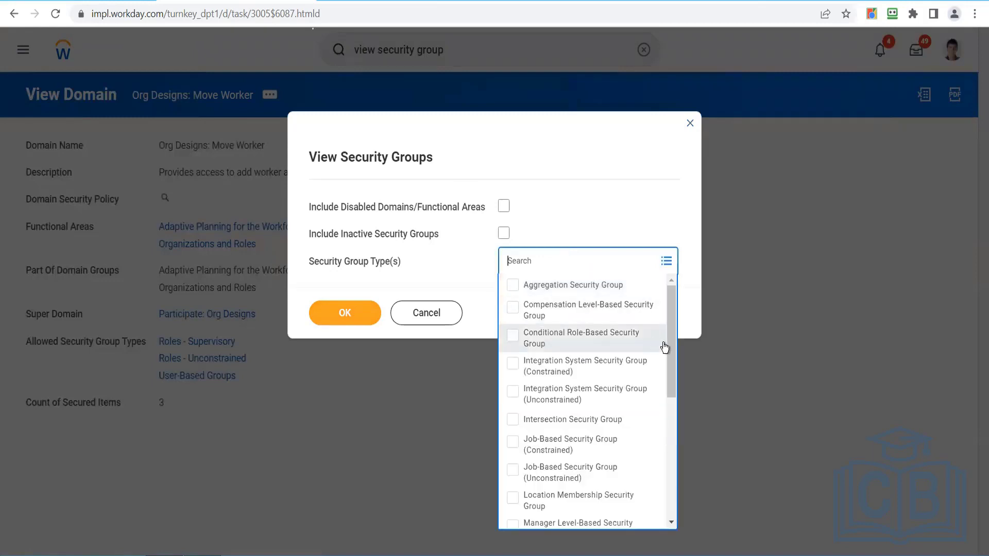
left_click_drag(672, 337, 669, 491)
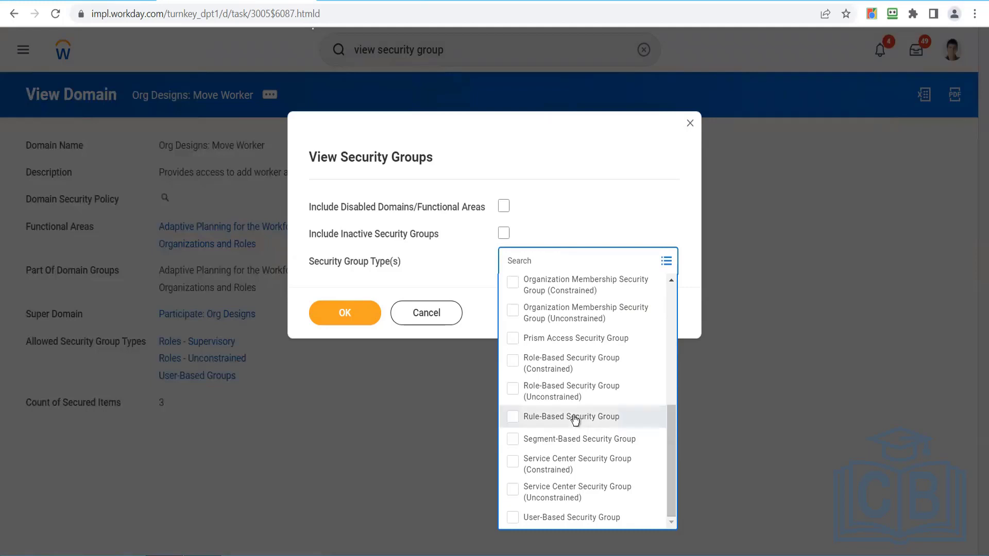
left_click(565, 445)
left_click(345, 337)
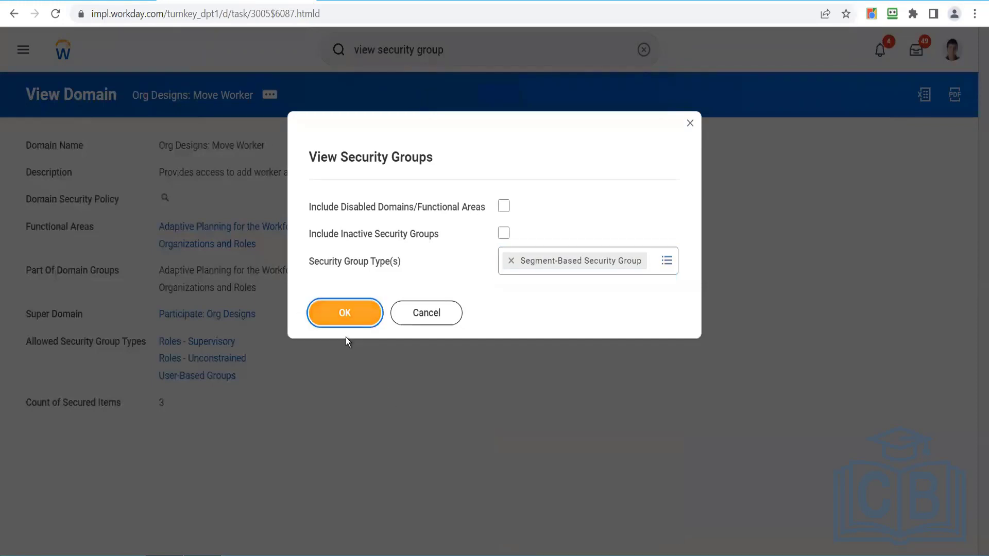
left_click(354, 319)
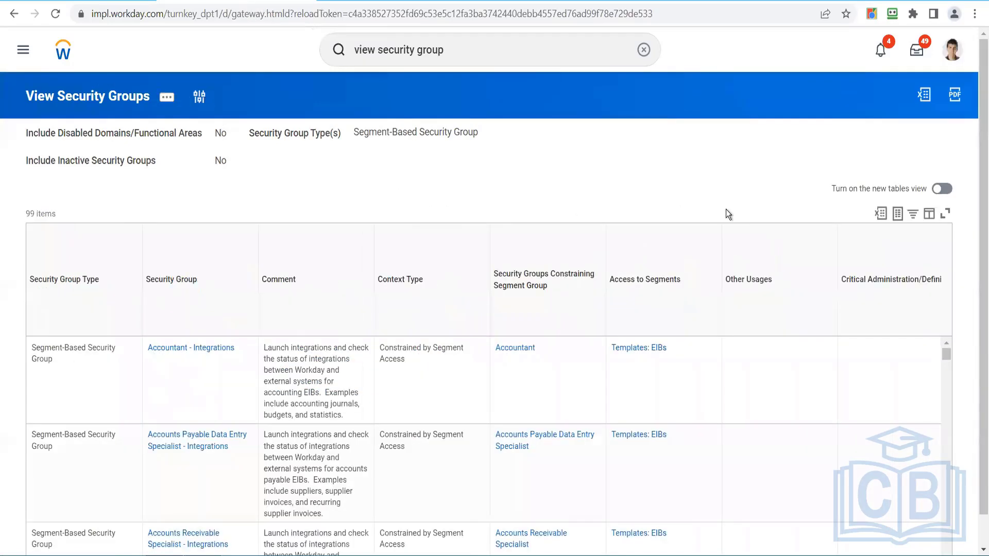
- Review the listed segment-based security groups, including their constraining security groups and the segments they can access
scroll(975, 195, "down", 1)
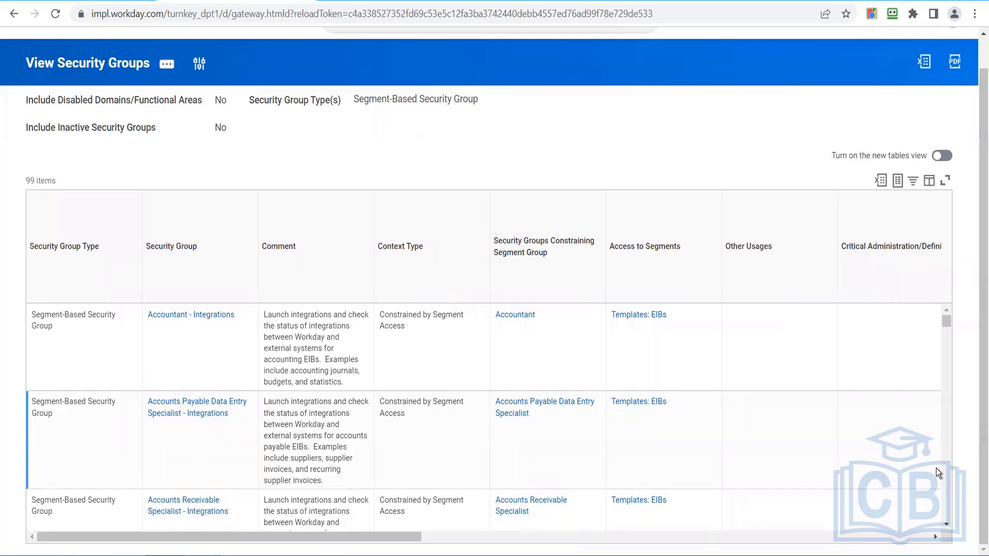
left_click(945, 525)
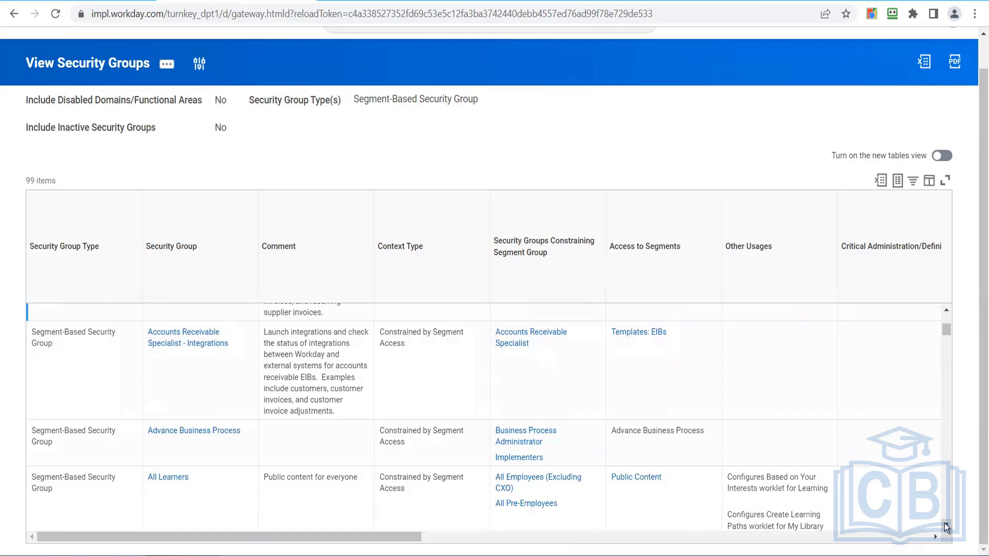
left_click(945, 525)
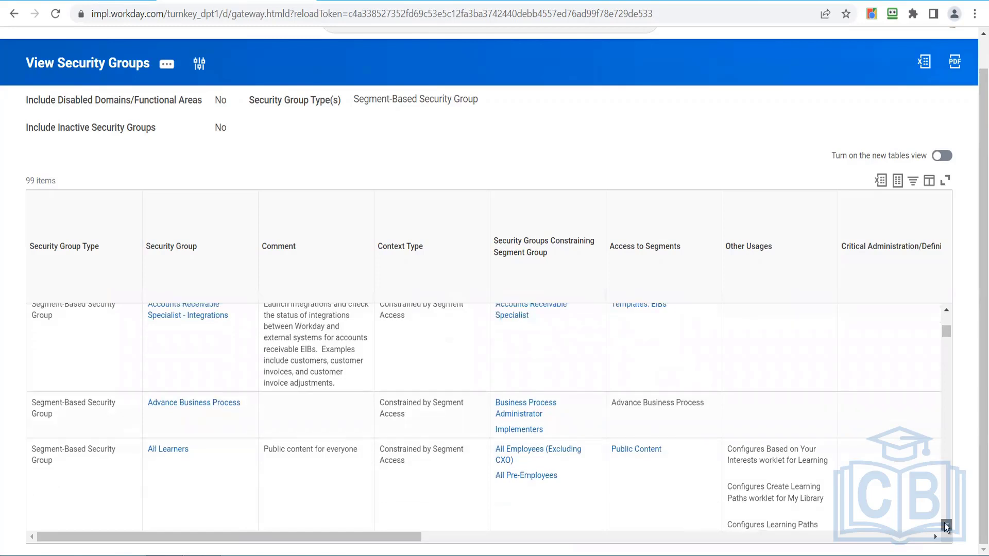
left_click(945, 525)
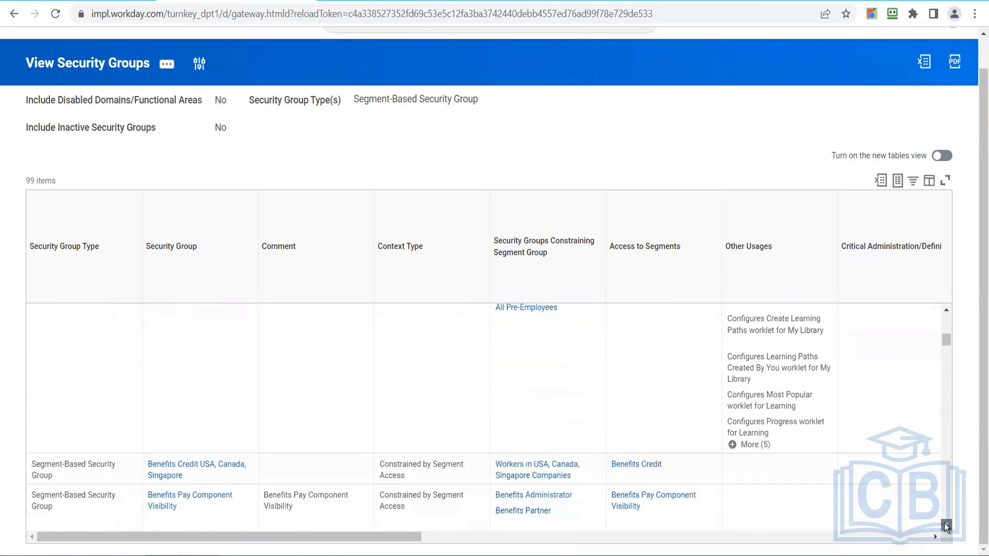
left_click(945, 525)
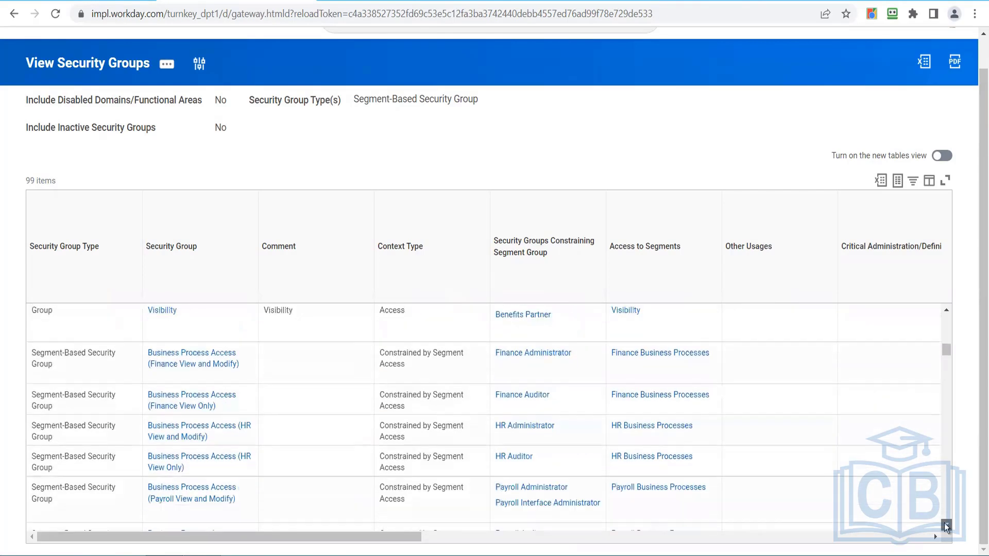
left_click(946, 525)
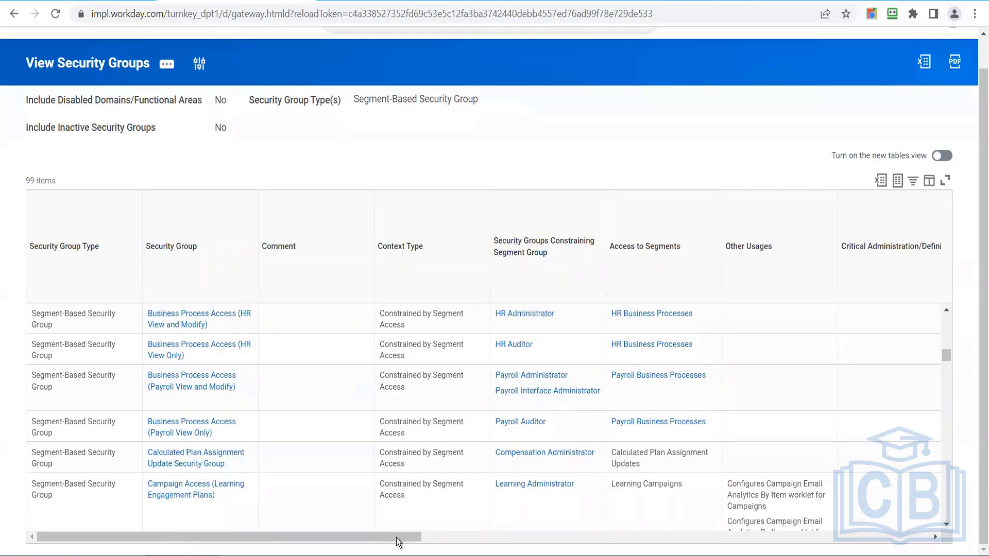
left_click_drag(483, 545, 216, 538)
left_click_drag(946, 526, 944, 526)
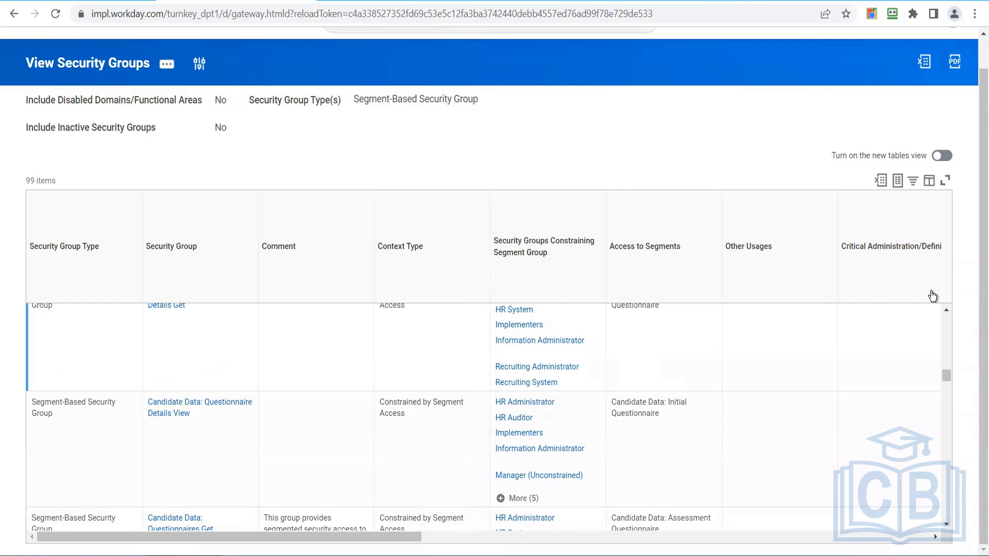
left_click(947, 313)
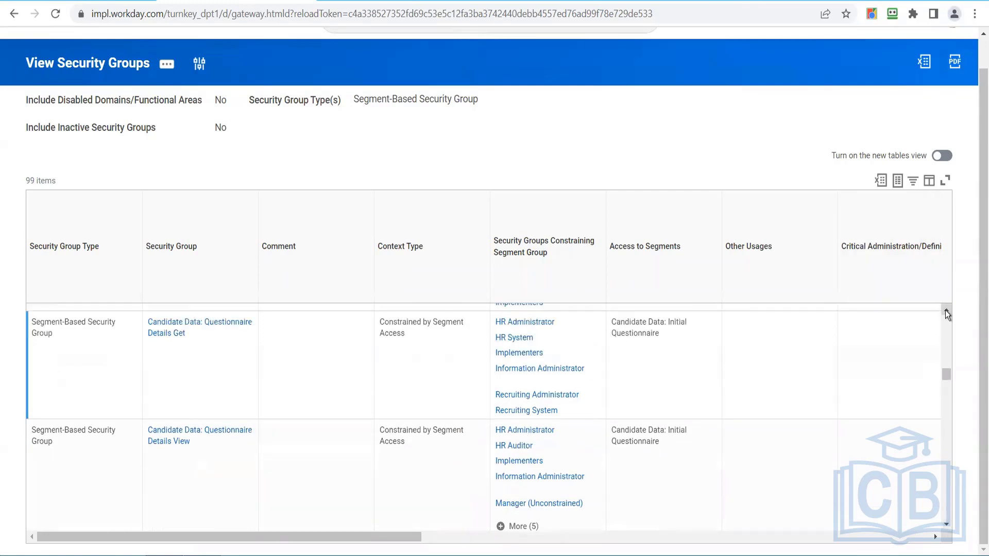
- Open the Candidate Data: Questionnaire Details View security group in a new tab and start editing it
right_click(175, 441)
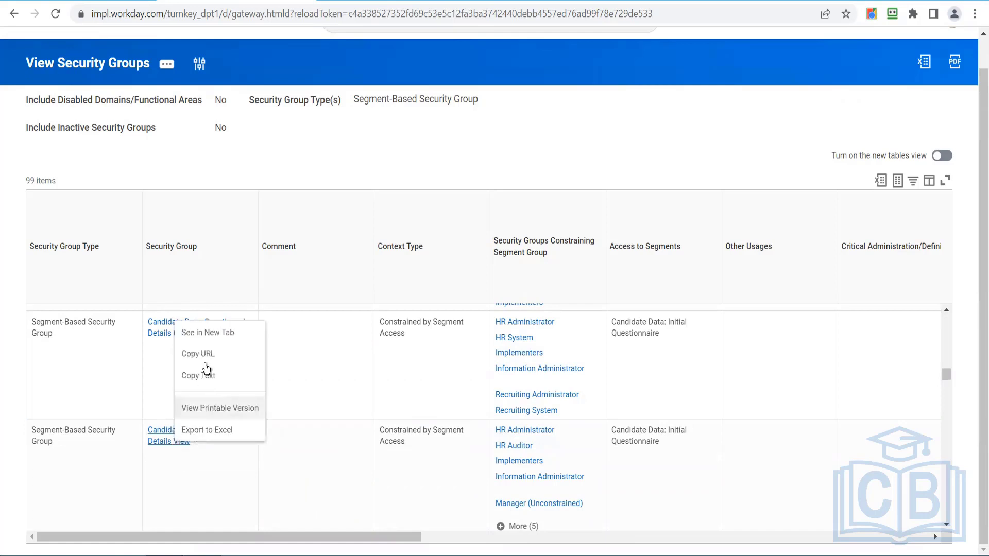
left_click(212, 333)
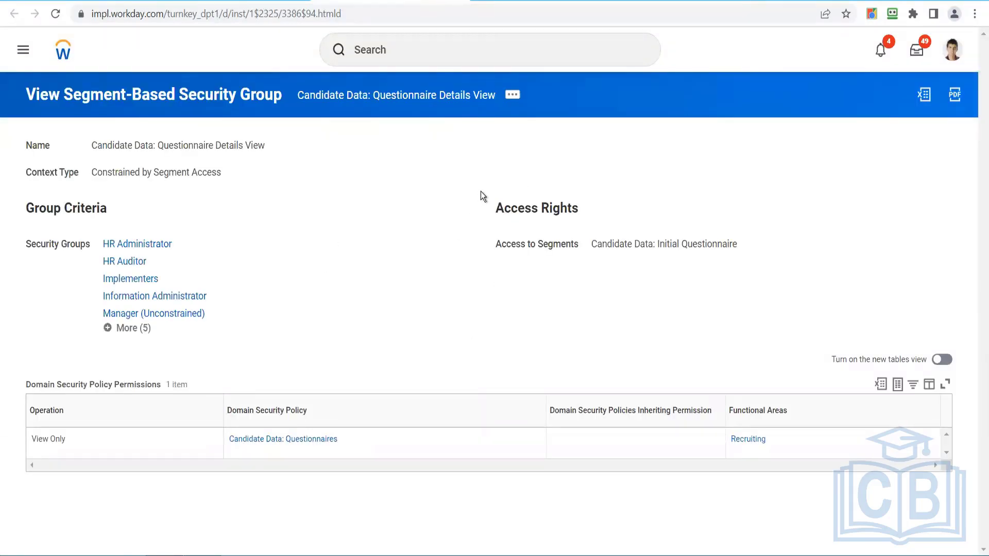
left_click(510, 98)
mouse_move(147, 150)
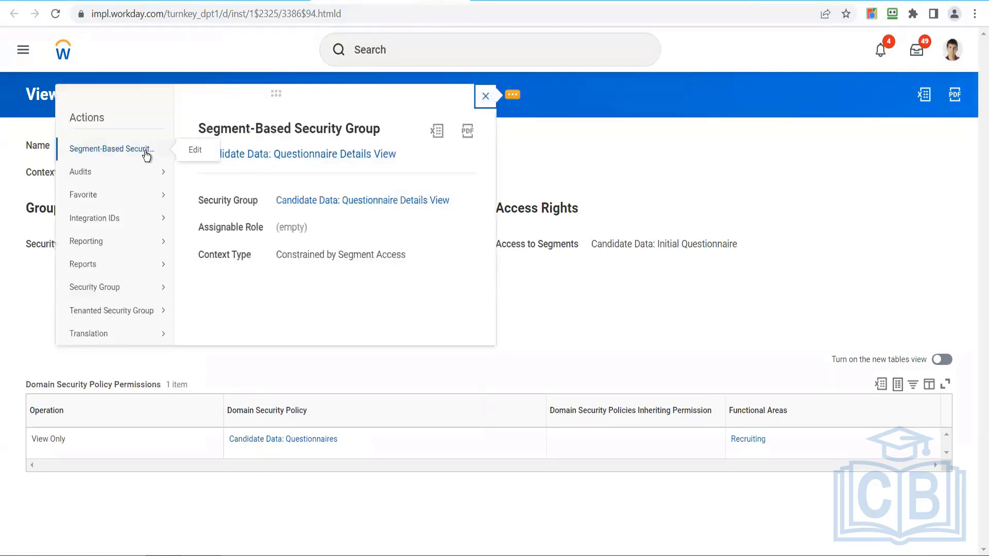
left_click(188, 152)
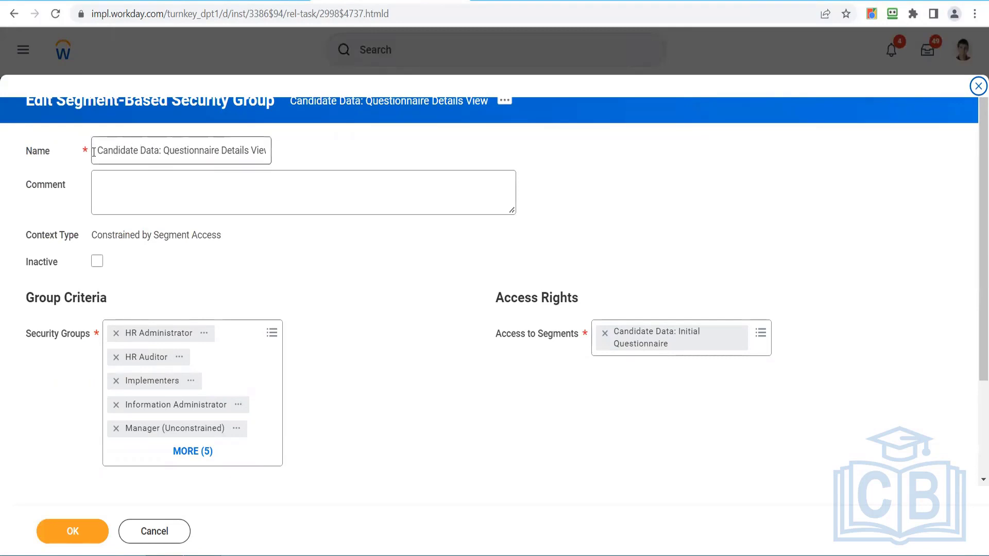
- Review the group's name and domain security policy permissions, and expand the full list of security groups in its criteria
left_click_drag(93, 156, 272, 154)
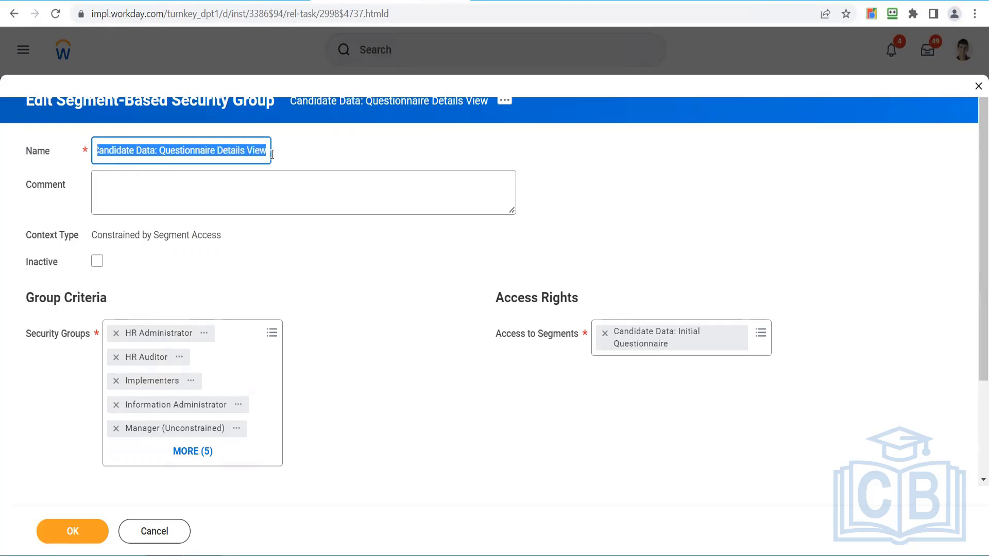
left_click(629, 210)
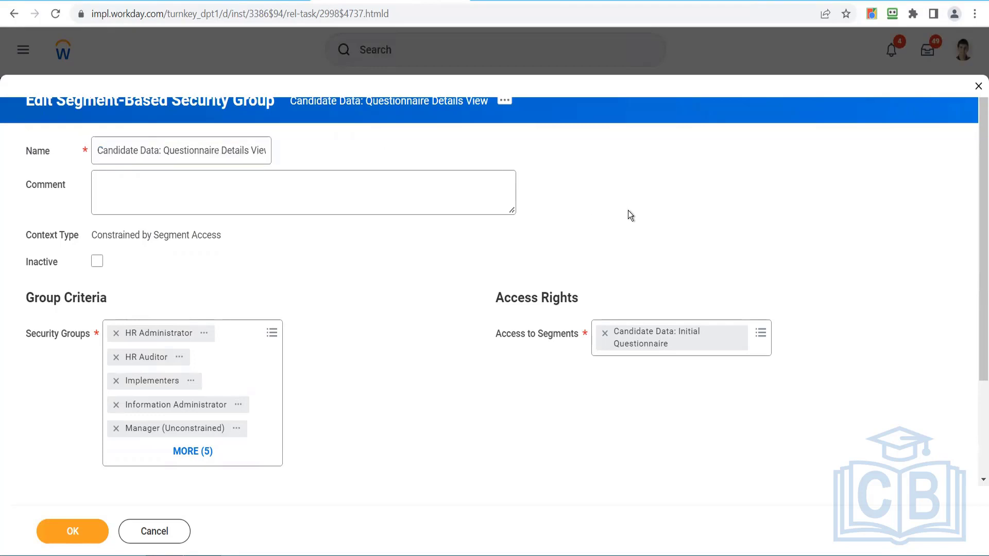
left_click_drag(979, 205, 979, 272)
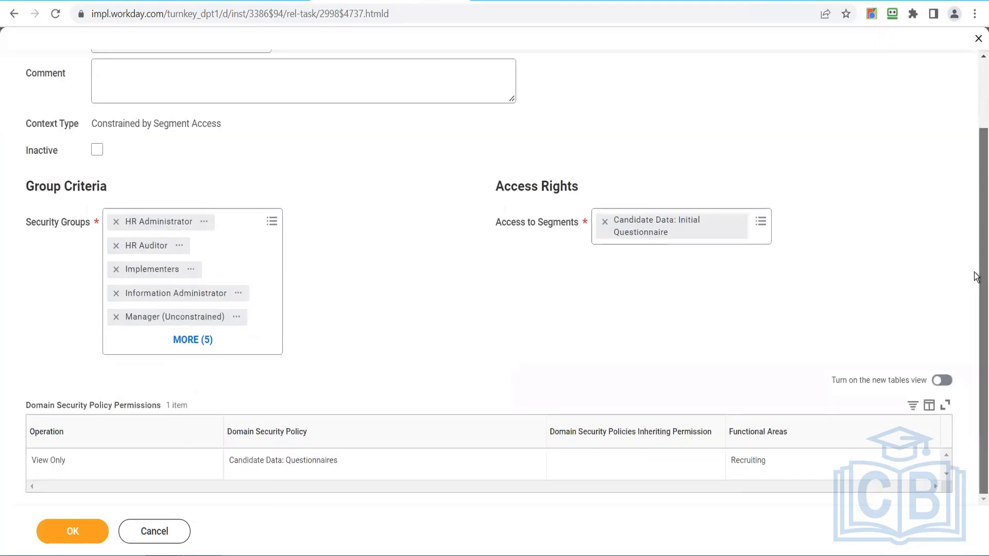
left_click(192, 341)
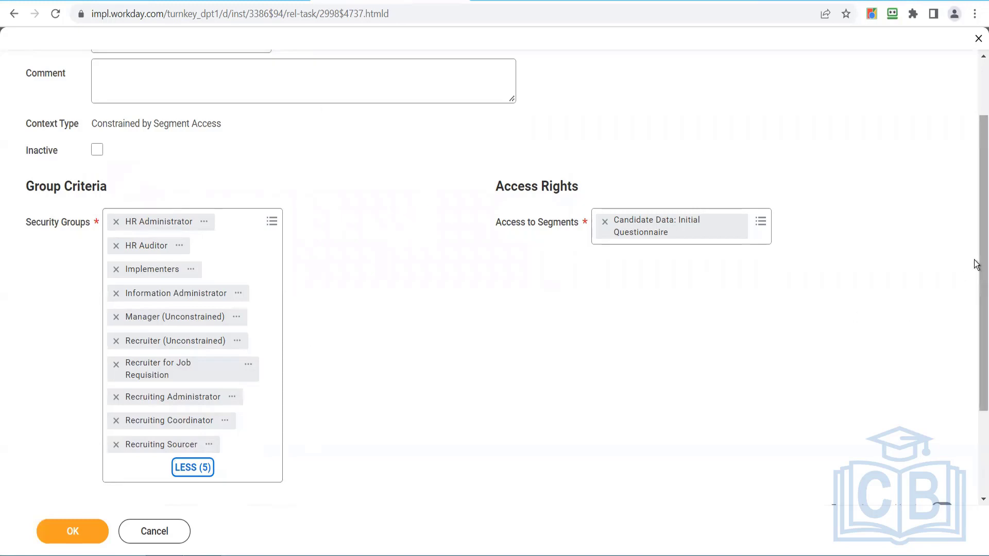
scroll(975, 276, "down", 1)
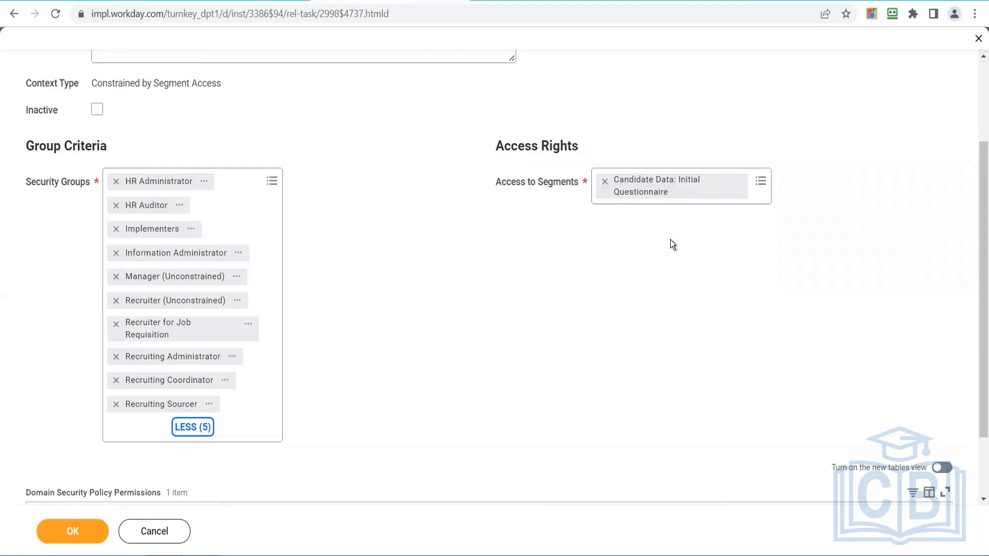
- Browse the Workday-owned security segments available for the group's access rights and examine the Job Application Type Segment options
left_click(761, 182)
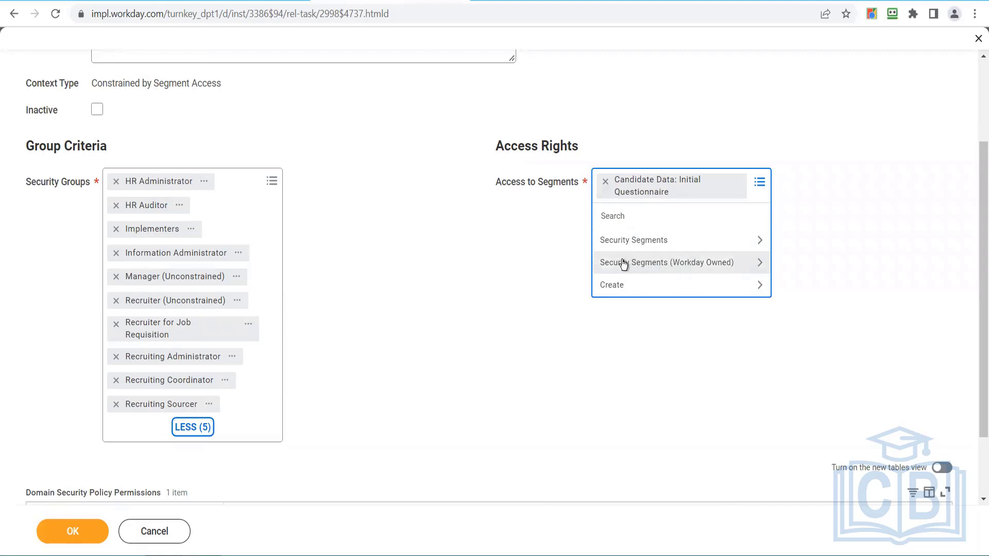
left_click(690, 266)
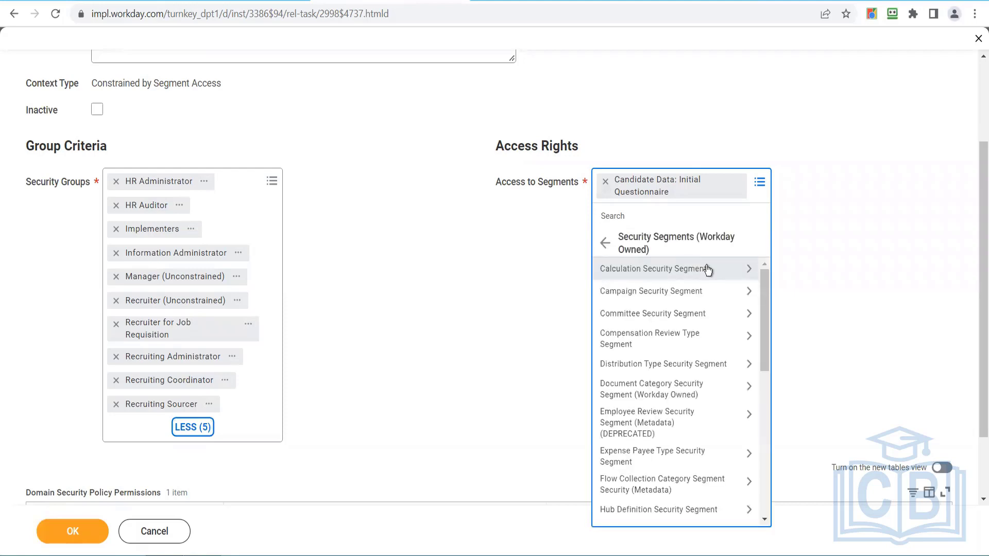
left_click_drag(765, 290, 772, 365)
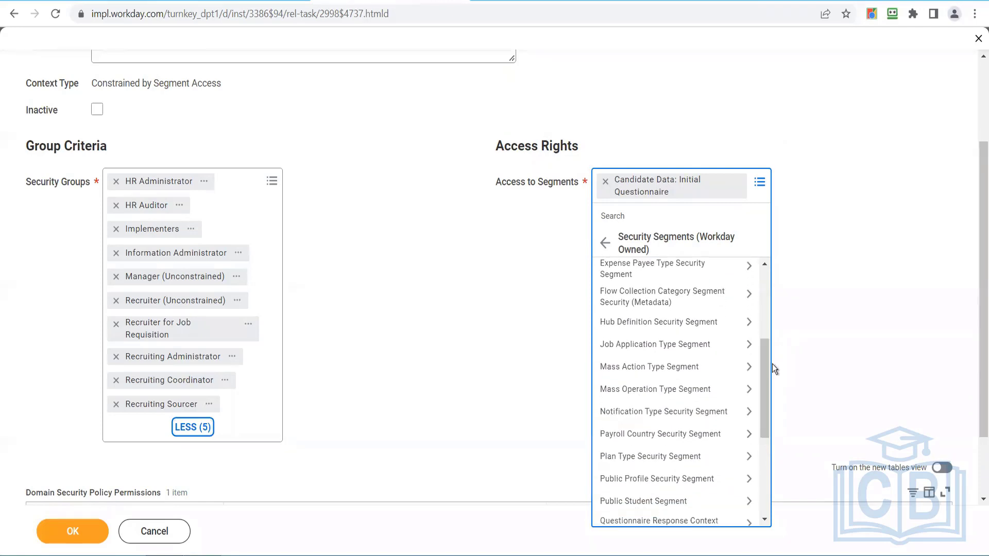
left_click(706, 346)
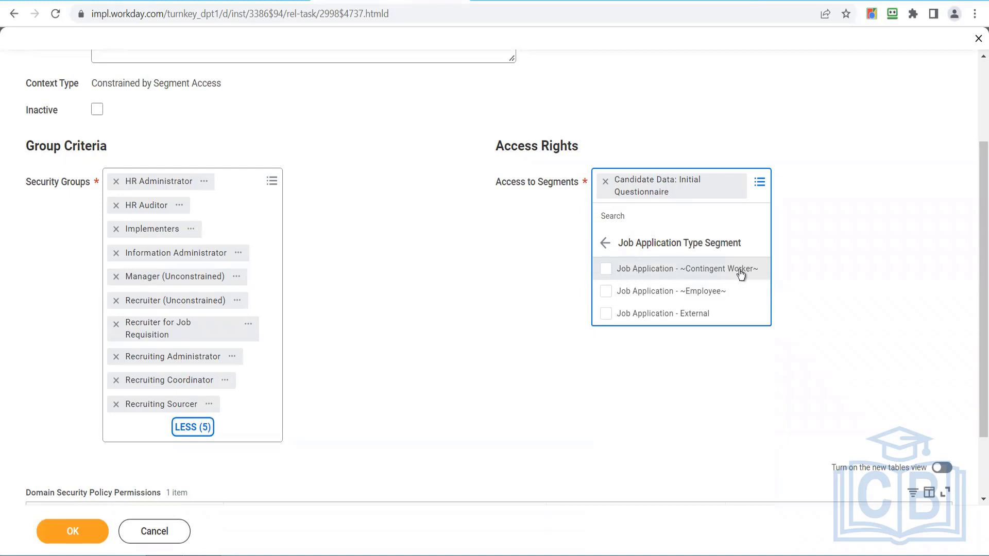
left_click(694, 276)
left_click(605, 245)
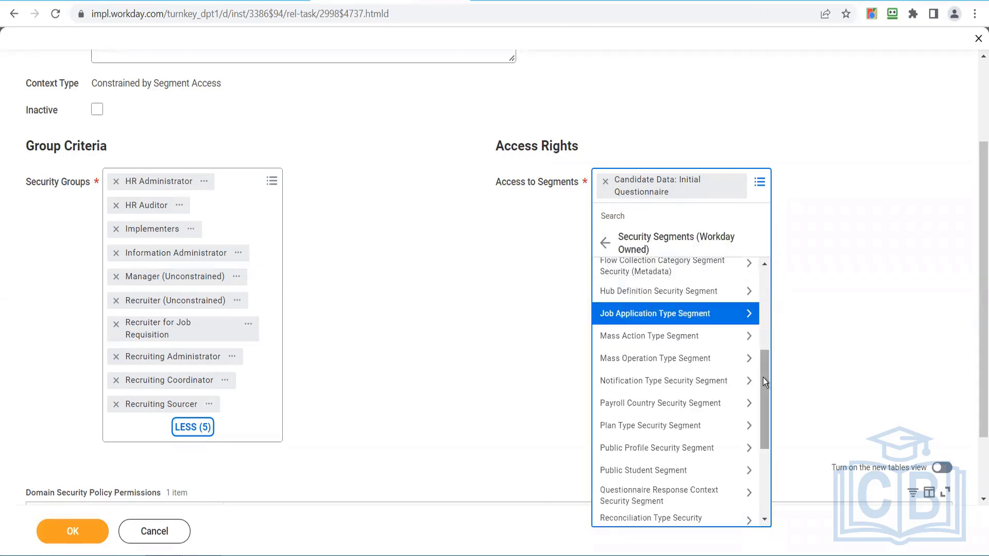
- Examine the questionnaire options under the Questionnaire Response Context Security Segment, and return to the segment type list
scroll(764, 407, "down", 2)
scroll(765, 406, "down", 3)
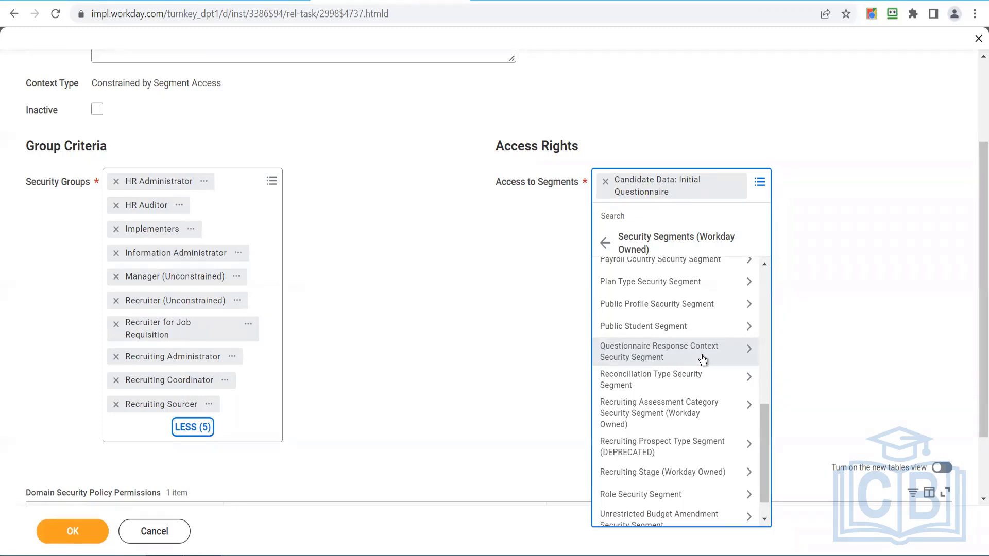
left_click(700, 354)
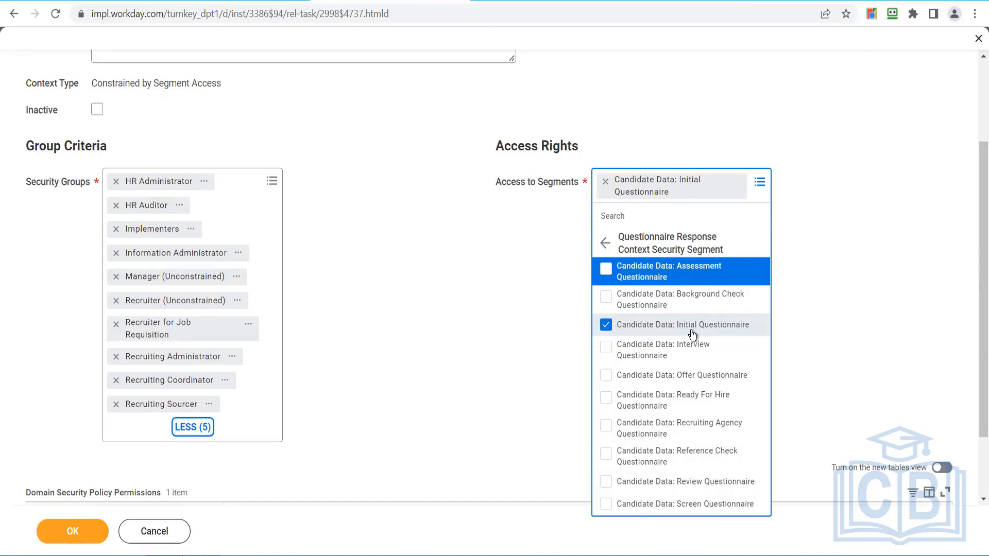
left_click(605, 243)
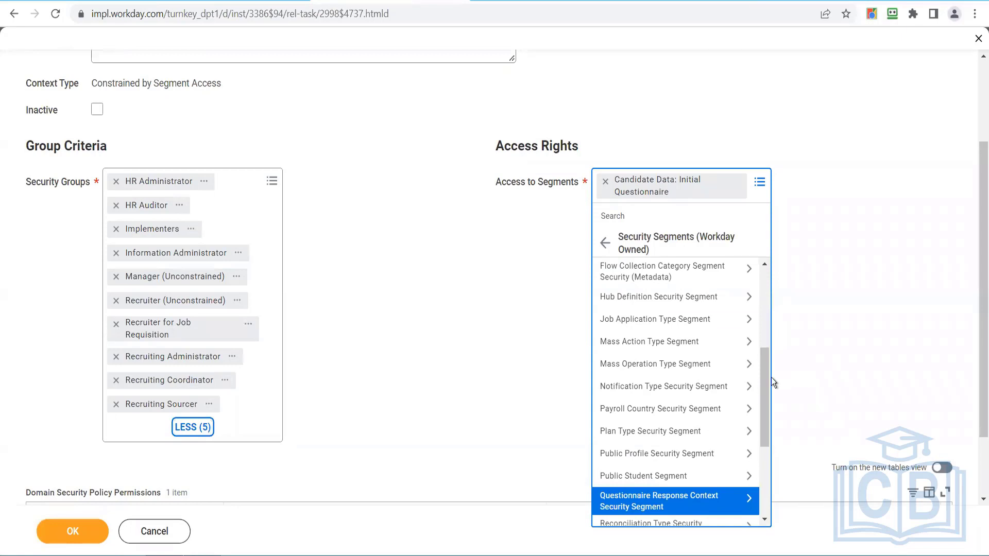
- Examine the options under the Recruiting Assessment Category Security Segment (Workday Owned), and return to the remaining segment types
left_click_drag(766, 378, 767, 424)
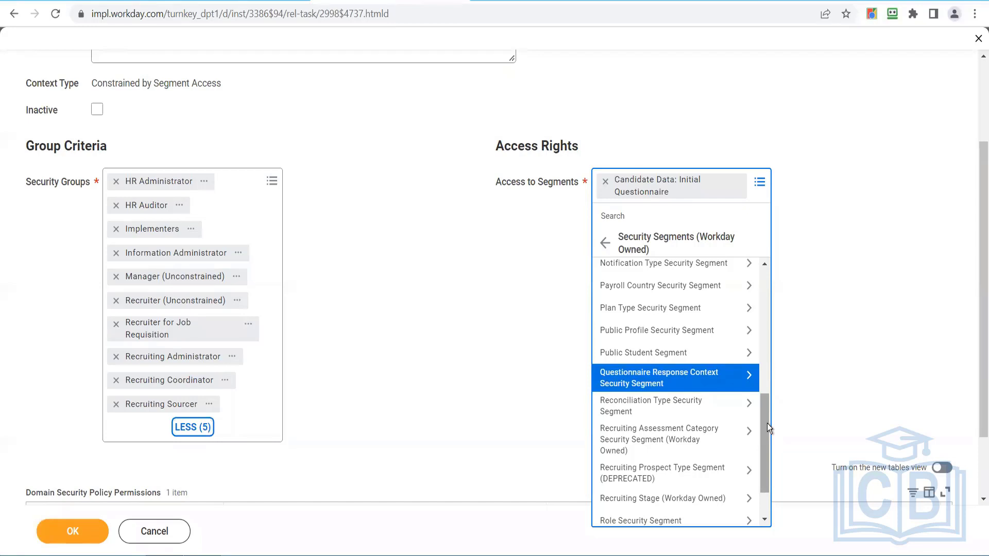
left_click_drag(767, 424, 772, 456)
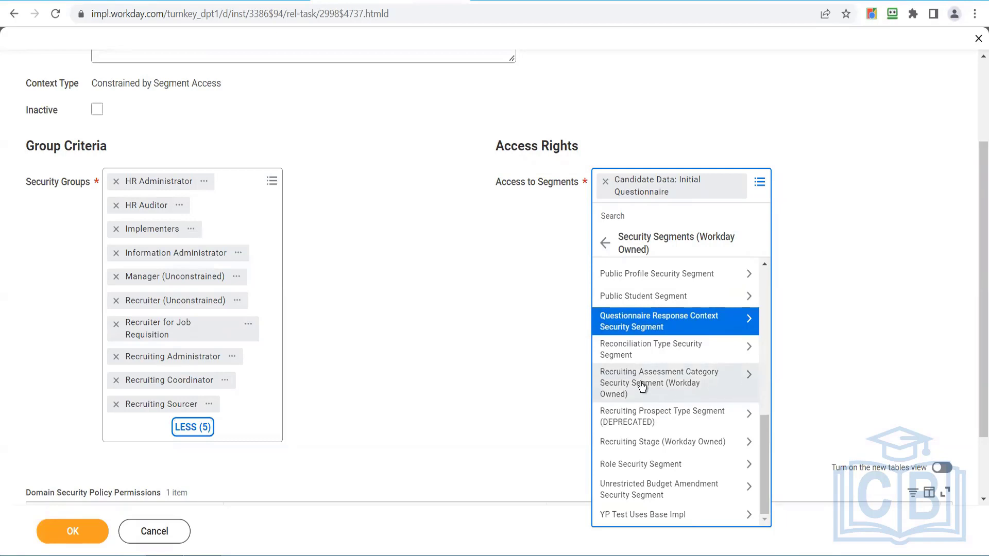
left_click(748, 380)
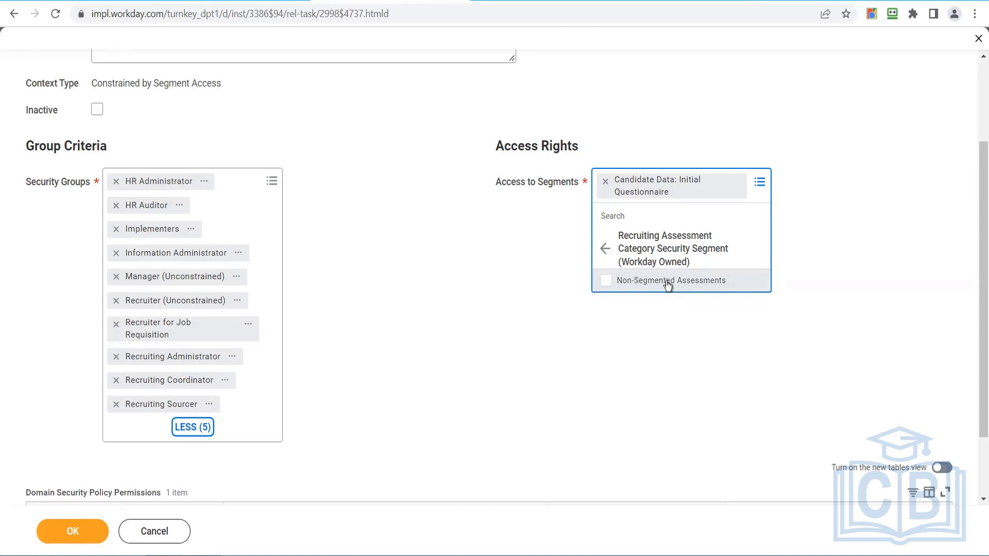
left_click(606, 250)
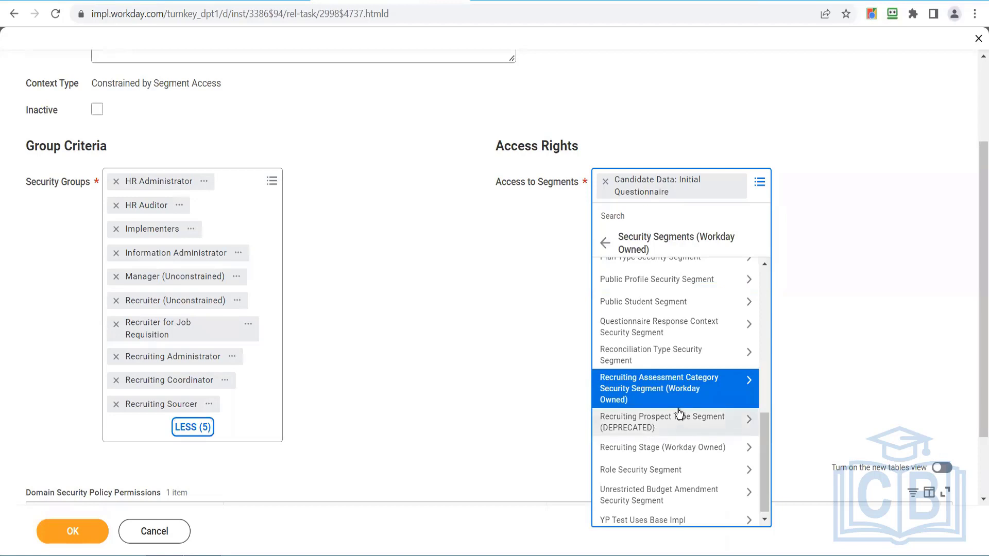
scroll(764, 437, "down", 1)
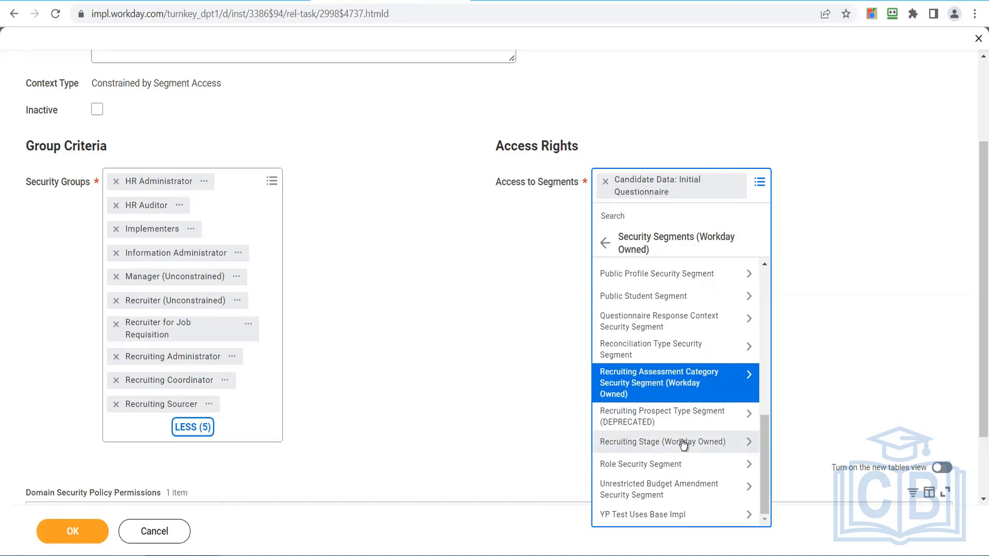
- Examine the Recruiting Stage (Workday Owned) options, trying Background Check as an accessible segment and removing it again
left_click(663, 443)
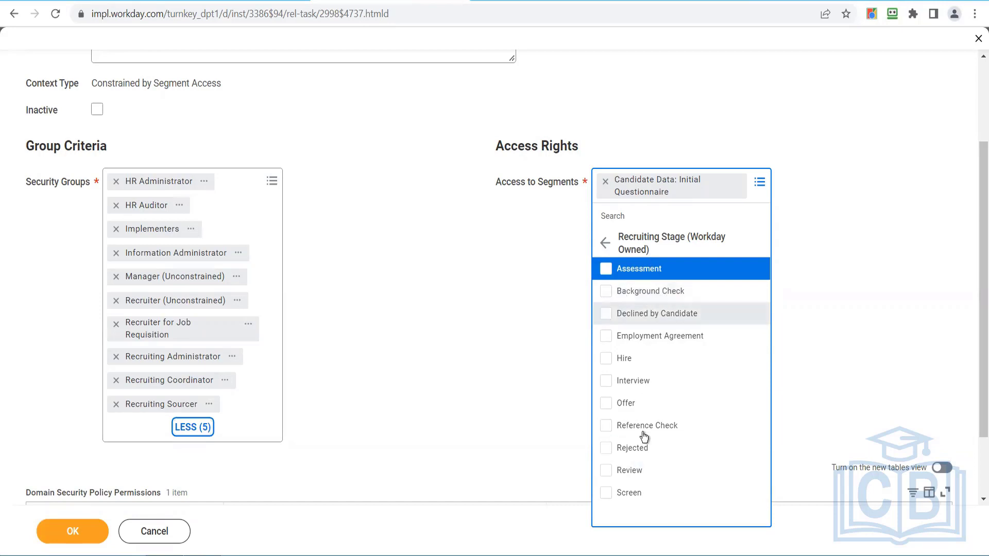
left_click(648, 293)
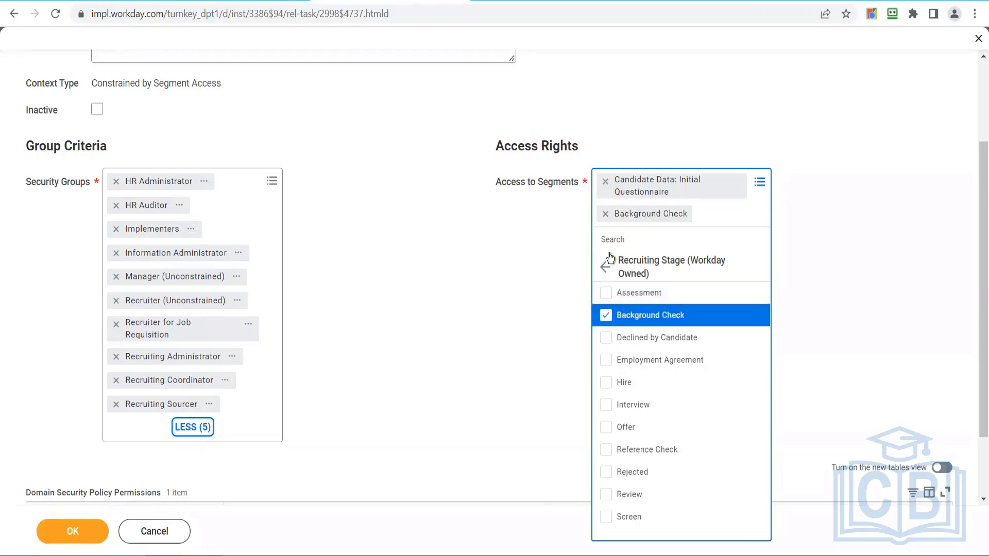
left_click(606, 214)
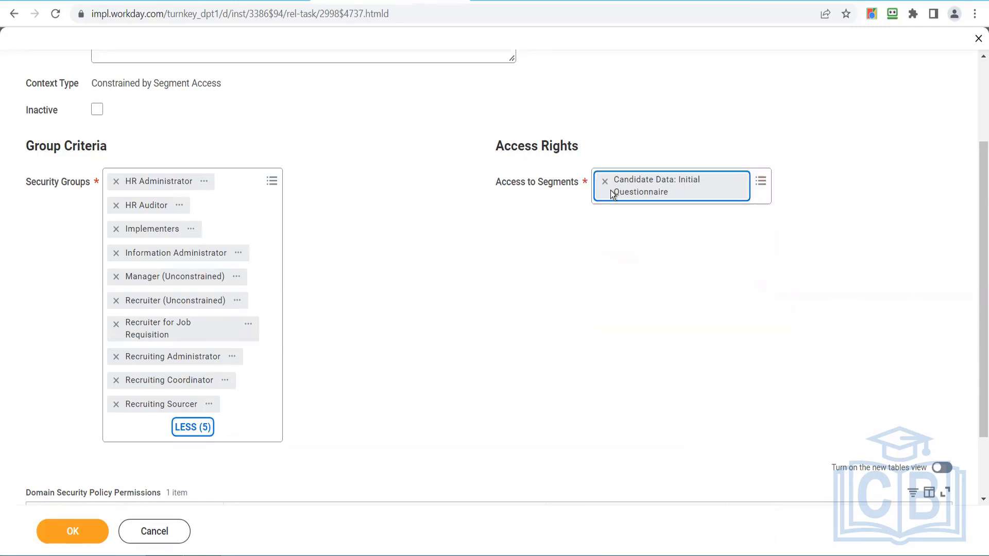
- Reopen the Workday-owned security segments for the group's access rights, examine the Job Application Type Segment options, and return to the type list
left_click(762, 182)
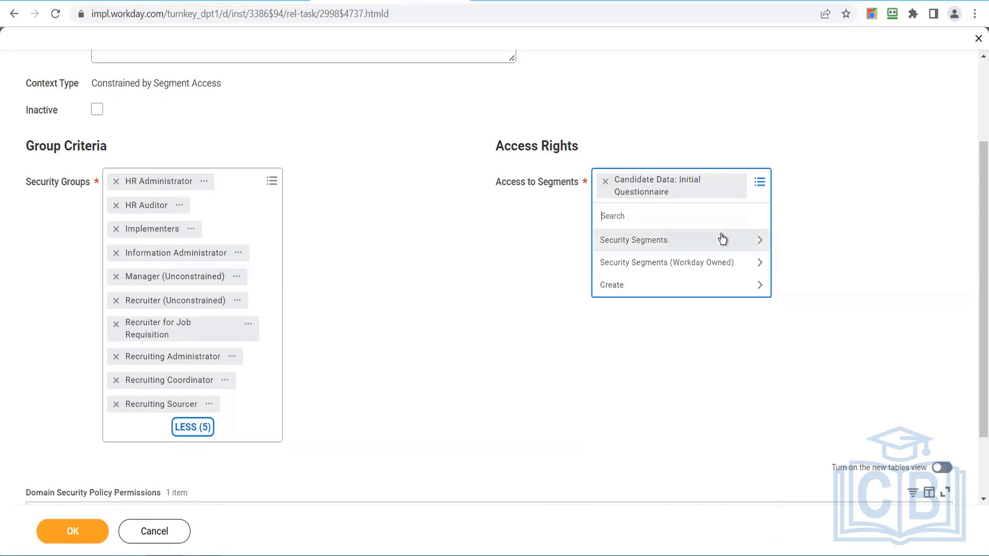
left_click(716, 262)
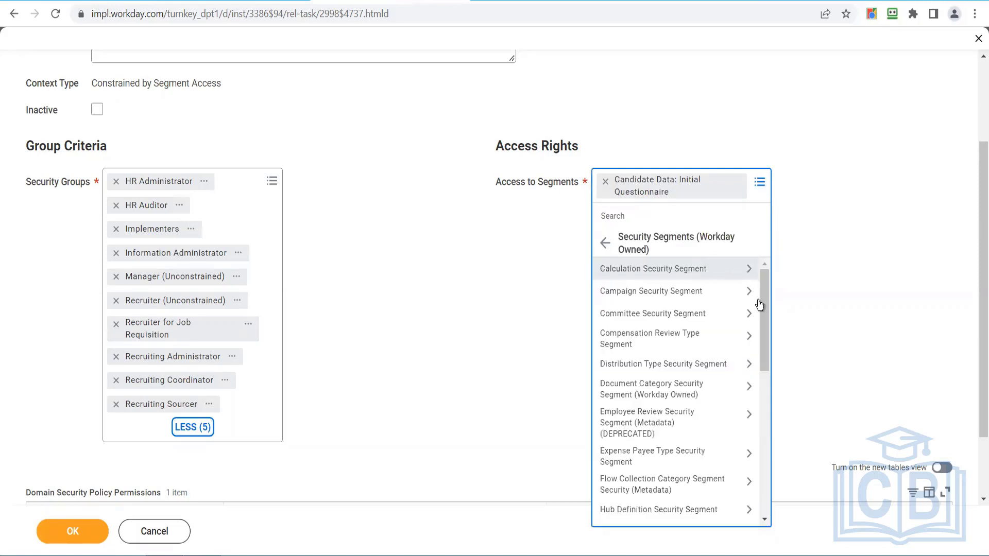
left_click_drag(761, 303, 764, 382)
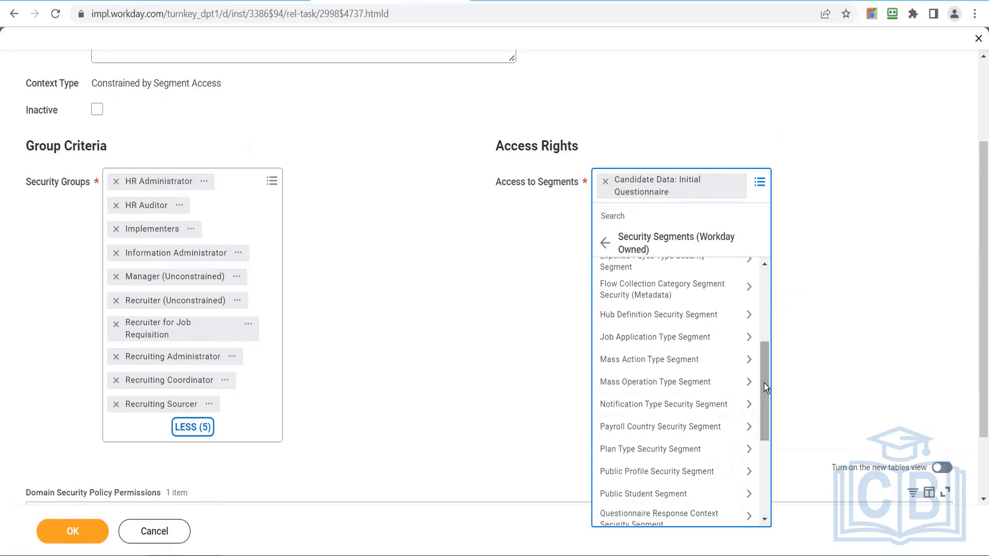
left_click(684, 338)
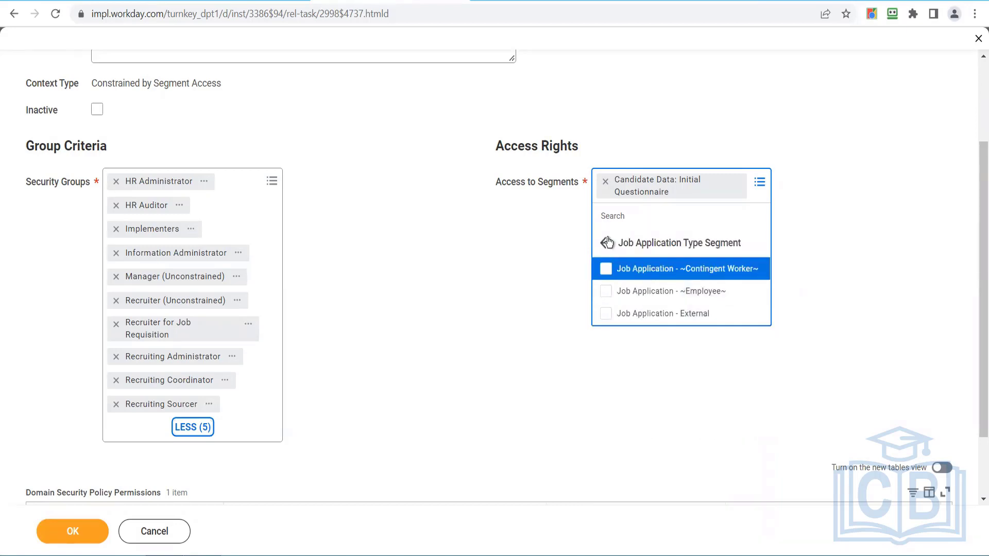
left_click(606, 243)
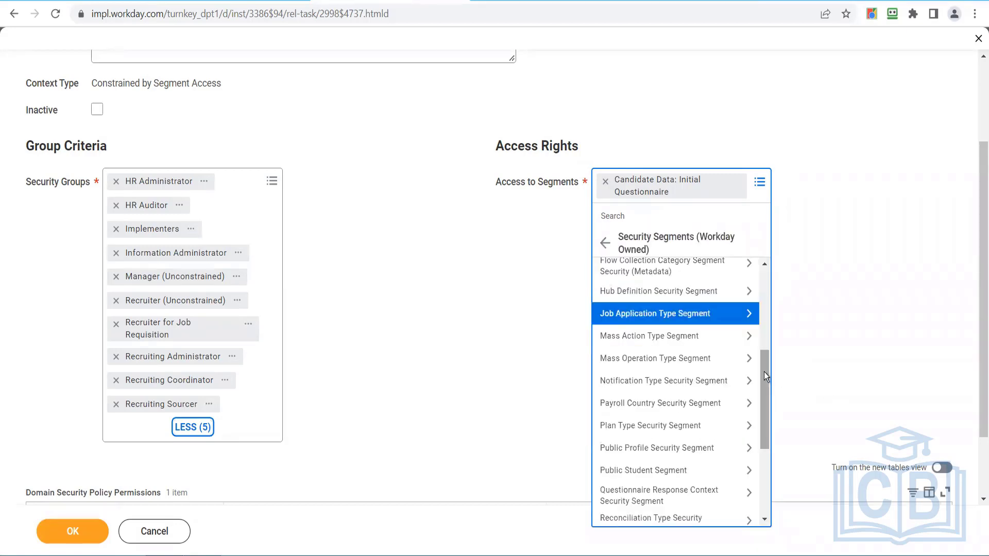
- Check the Recruiting Assessment Category Security Segment (Workday Owned) options again and go back to the segment types
left_click_drag(765, 372, 766, 444)
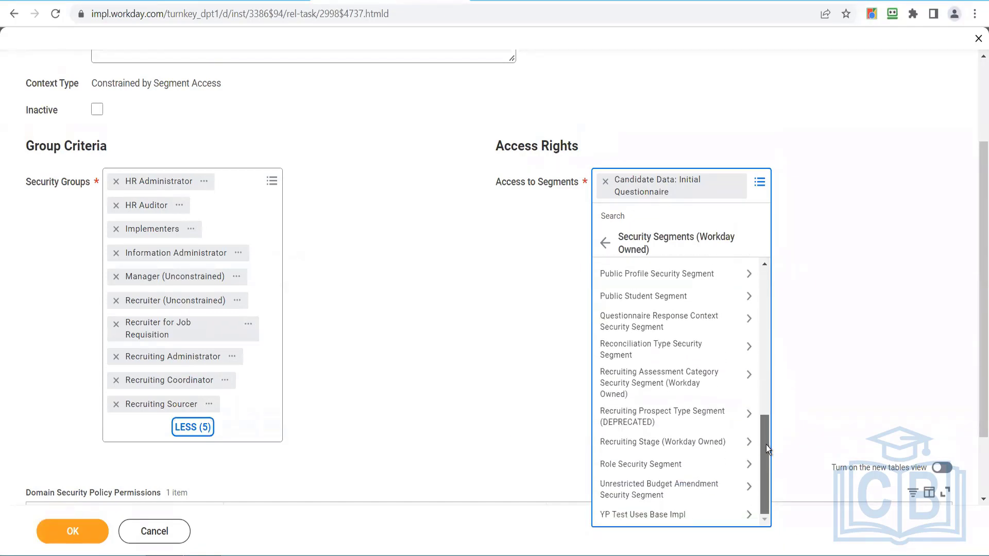
left_click(742, 381)
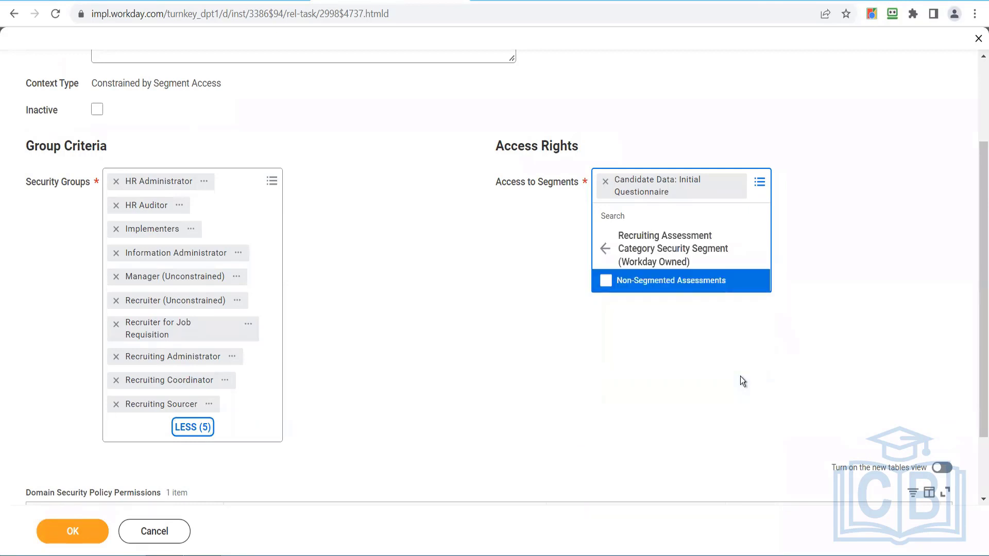
left_click(606, 250)
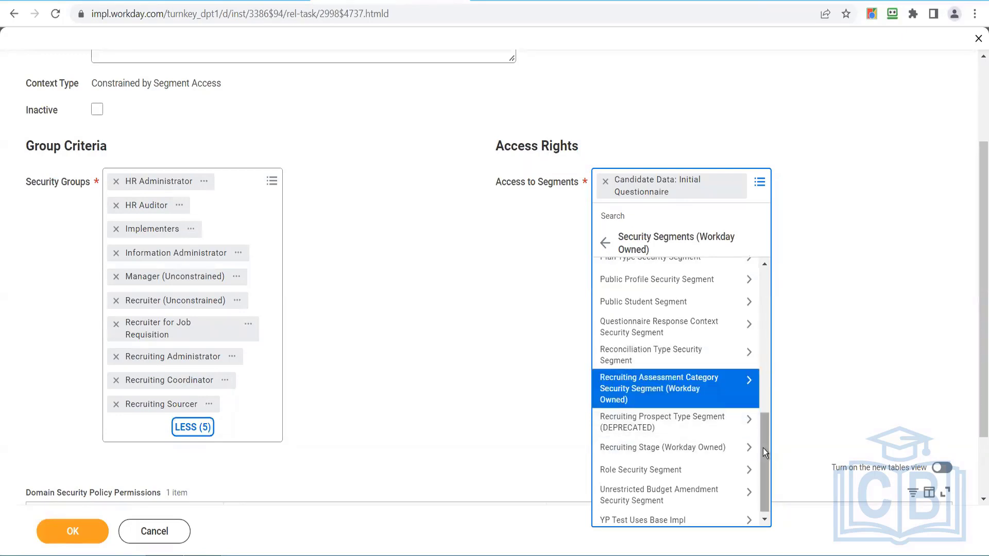
- Examine the resume and cover letter options under the Document Category Security Segment (Workday Owned), and return to the segment types
left_click_drag(762, 449, 752, 305)
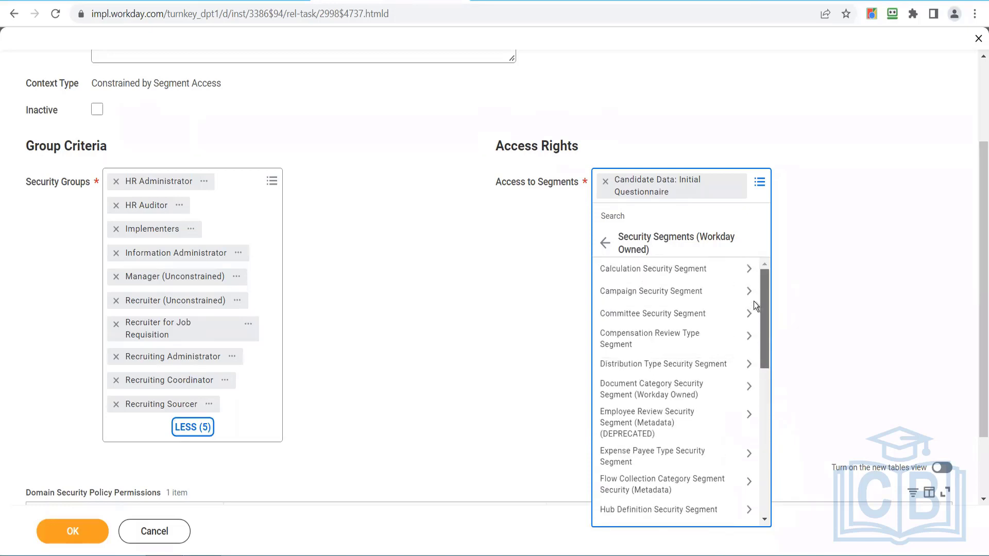
left_click(684, 395)
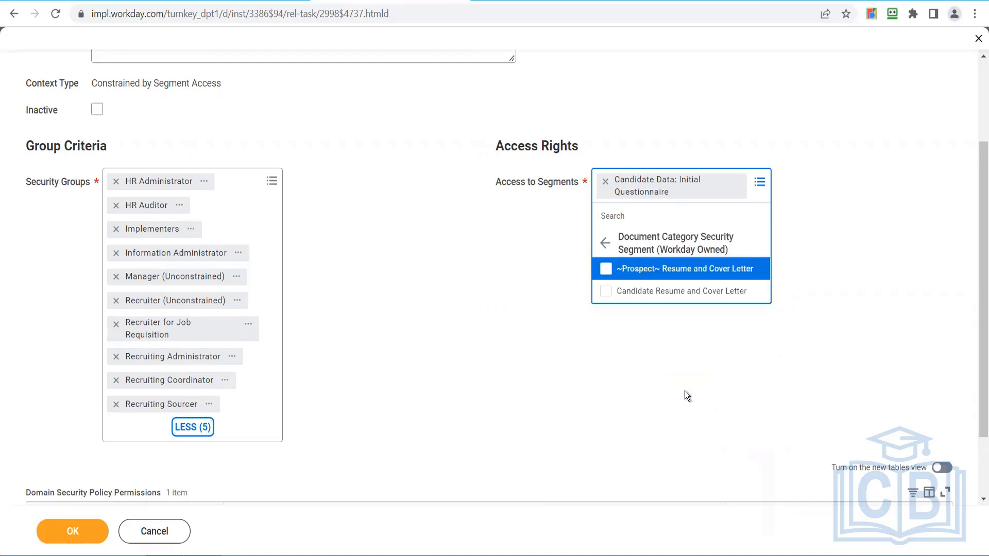
left_click(679, 273)
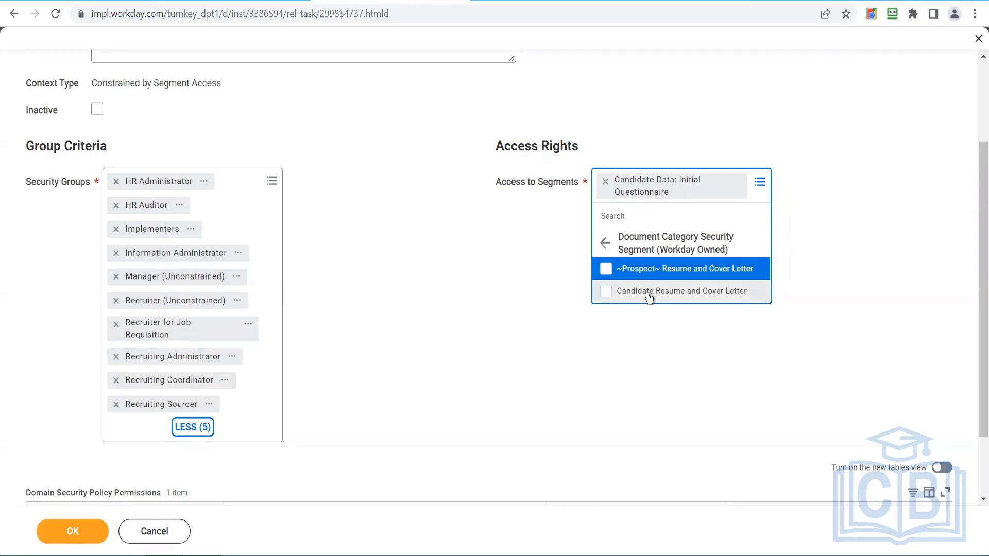
left_click(606, 245)
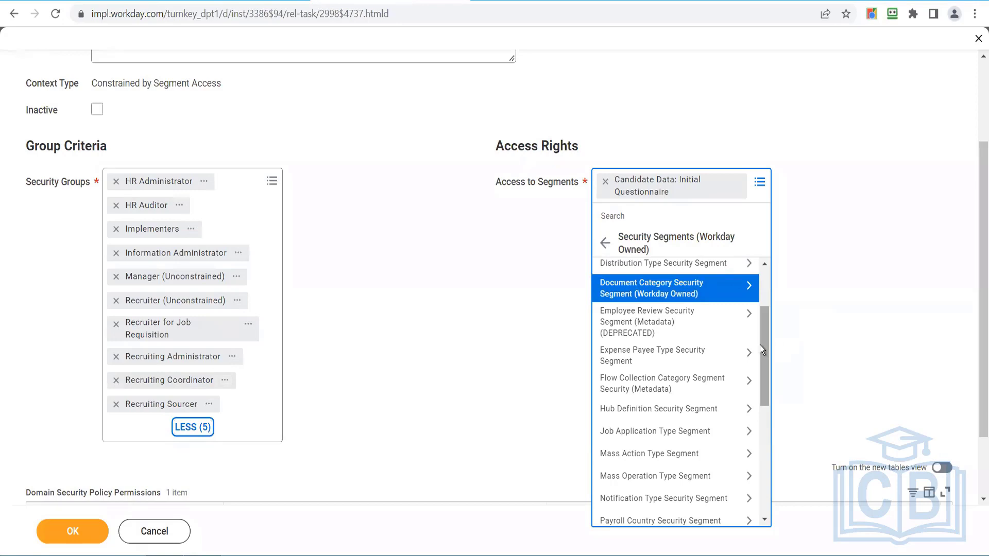
left_click_drag(765, 347, 765, 268)
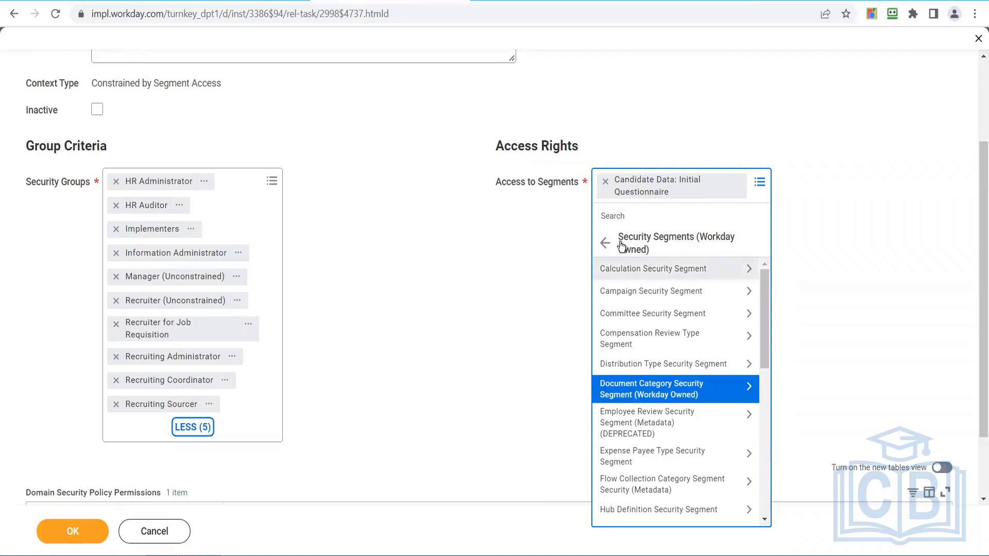
- Browse the tasks available for creating new security segments from the group's access rights
left_click(604, 243)
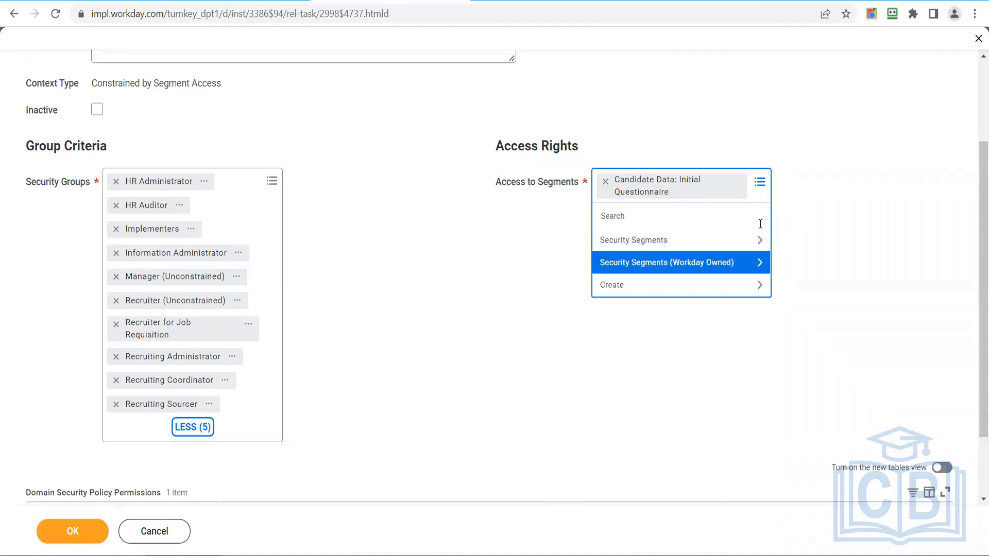
left_click(734, 292)
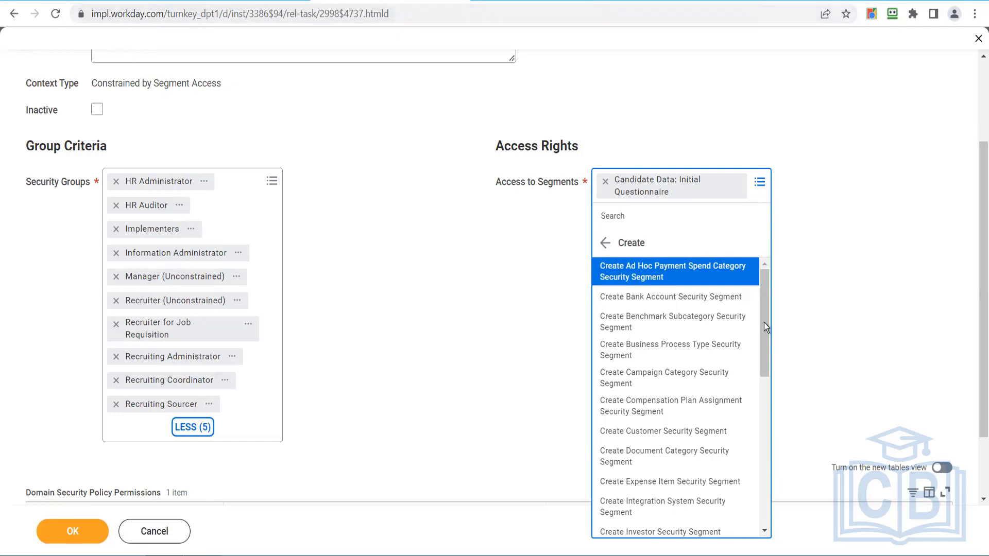
left_click_drag(764, 325, 766, 375)
scroll(765, 374, "down", 2)
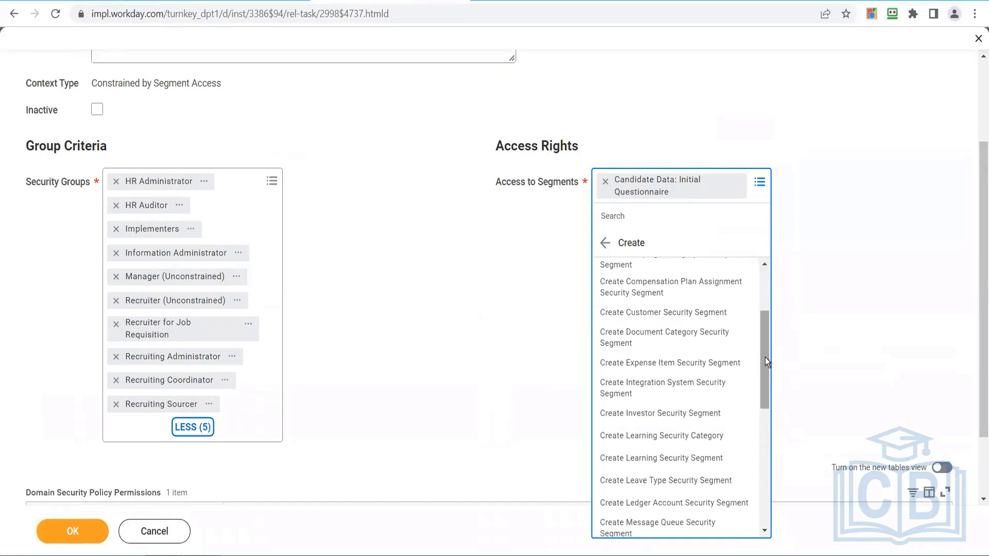
left_click_drag(765, 357, 765, 376)
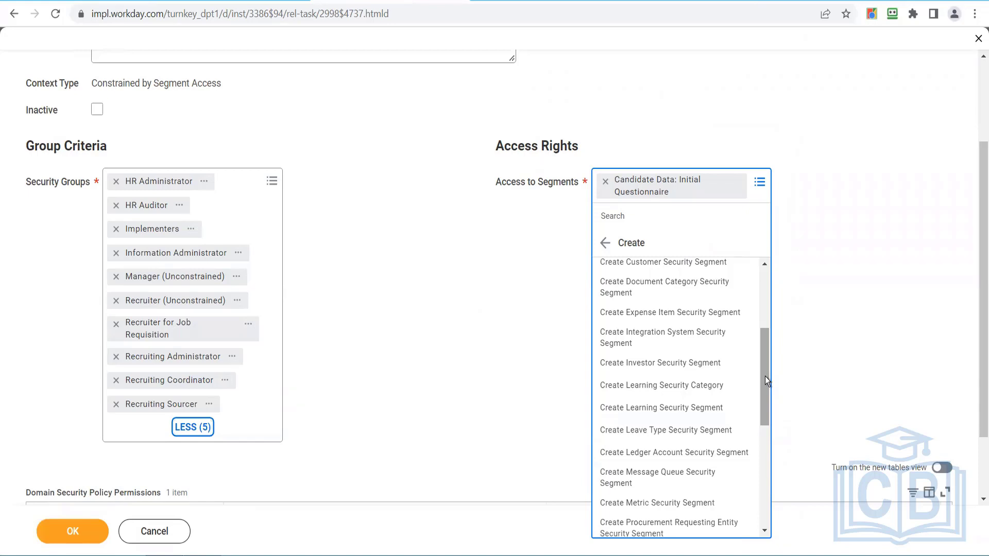
left_click_drag(765, 376, 767, 454)
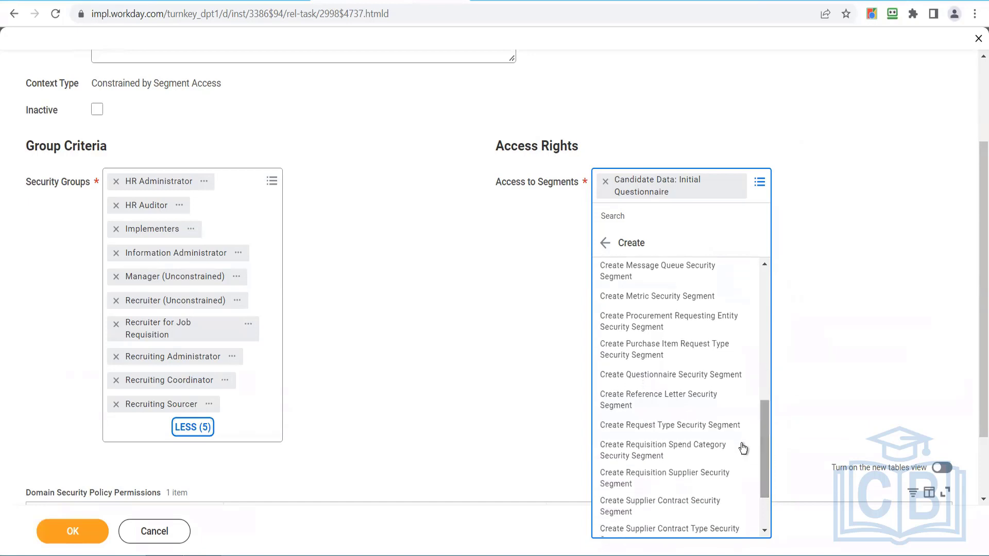
- Inspect the Create Questionnaire Security Segment form and its list of all questionnaires, and cancel back to the security group
left_click(657, 376)
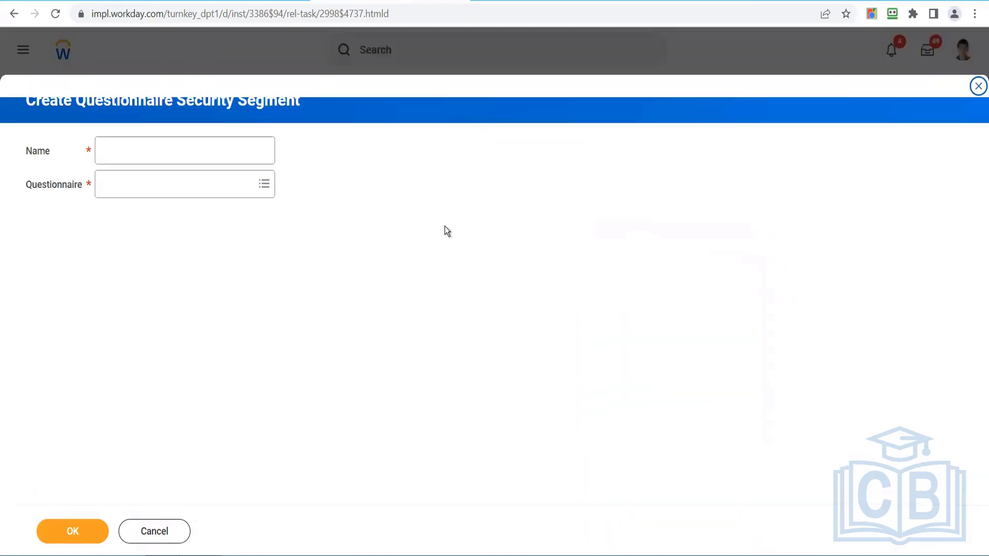
left_click(221, 152)
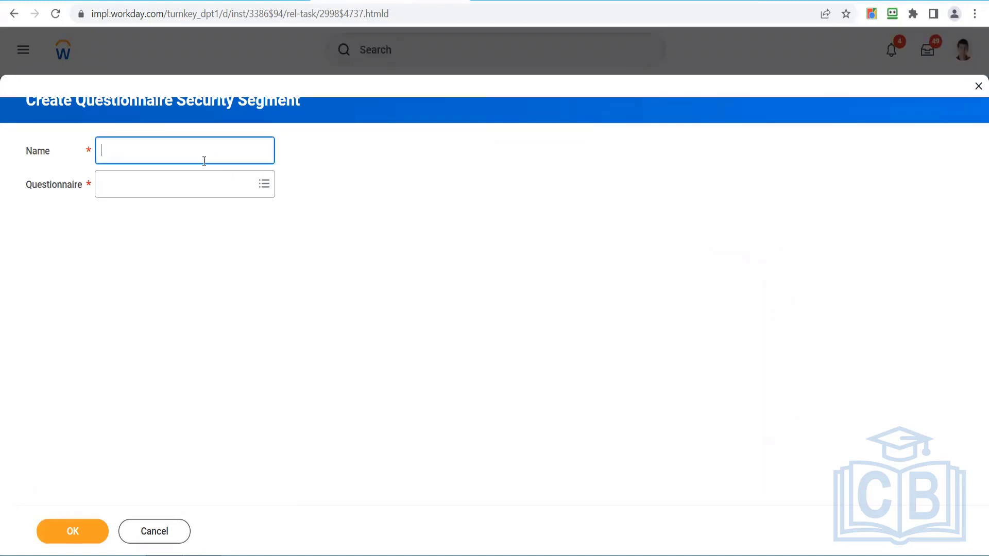
left_click(264, 184)
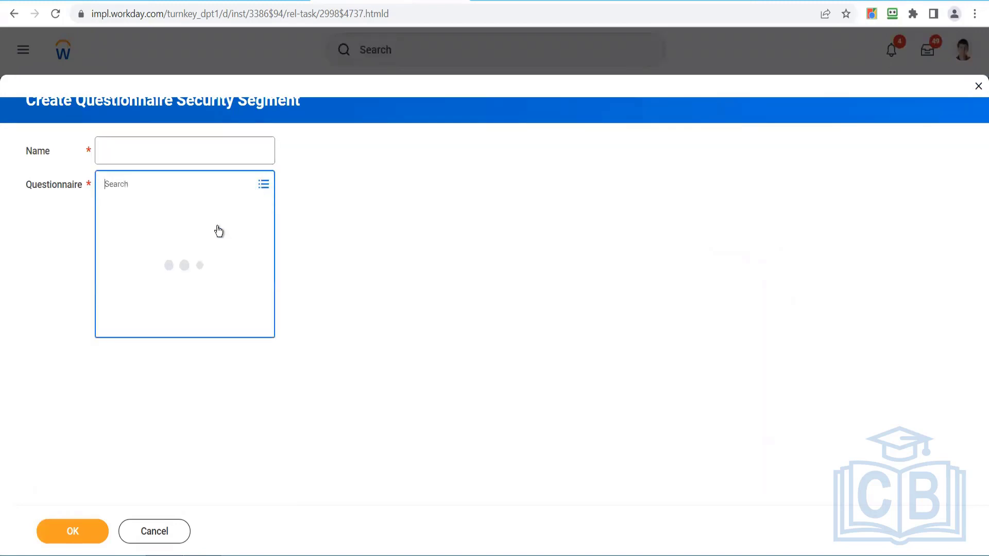
left_click(183, 239)
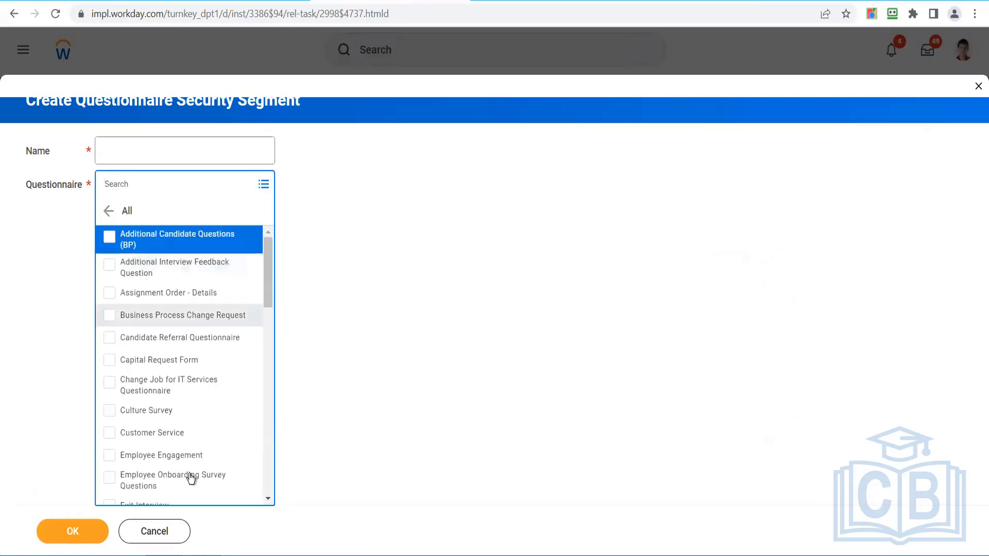
left_click(161, 541)
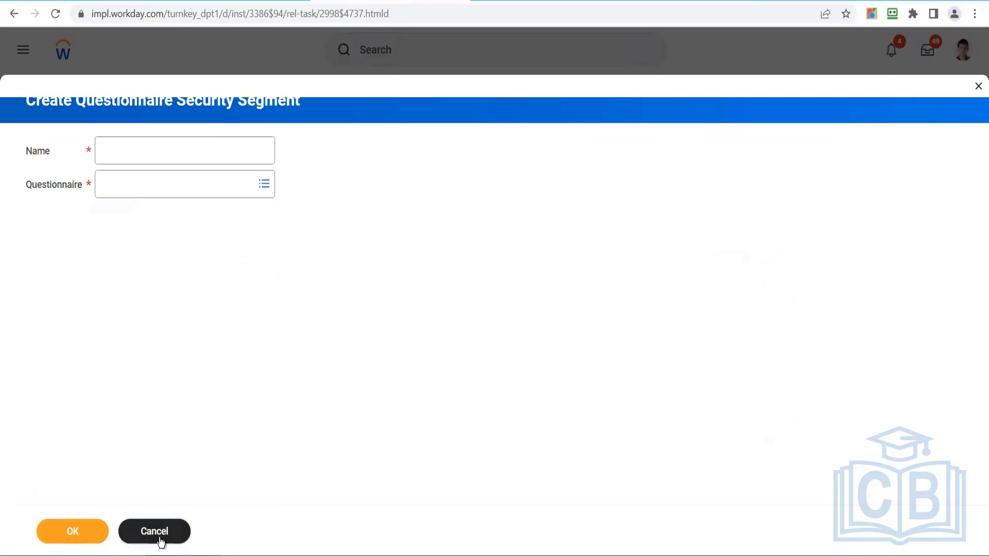
left_click(160, 541)
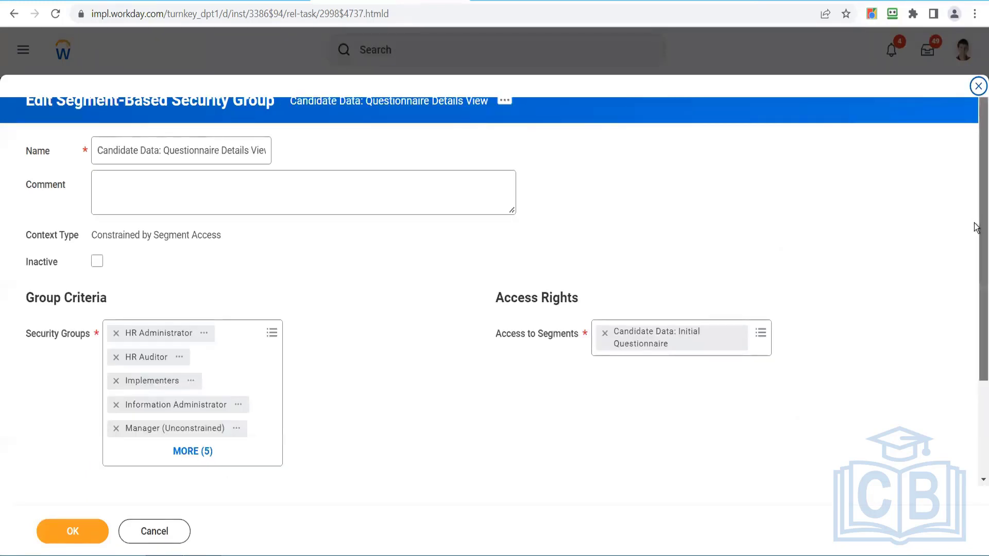
scroll(976, 222, "down", 2)
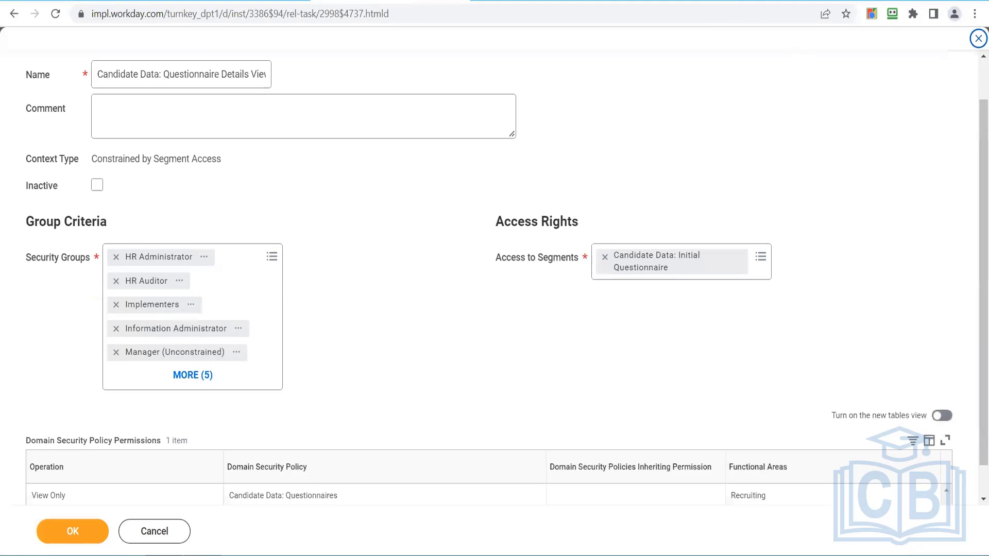
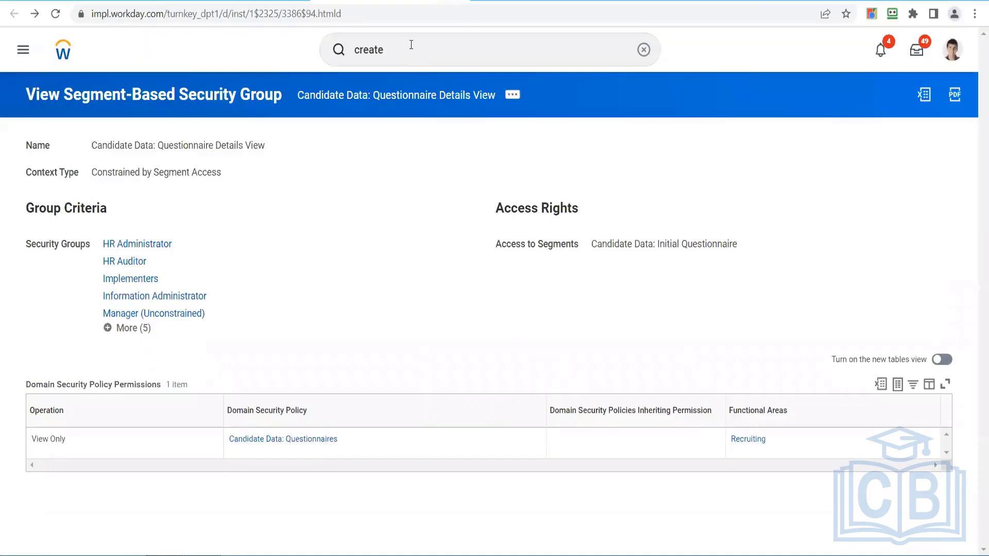
- Search for "create security" and open the Create Security Group task
left_click(399, 47)
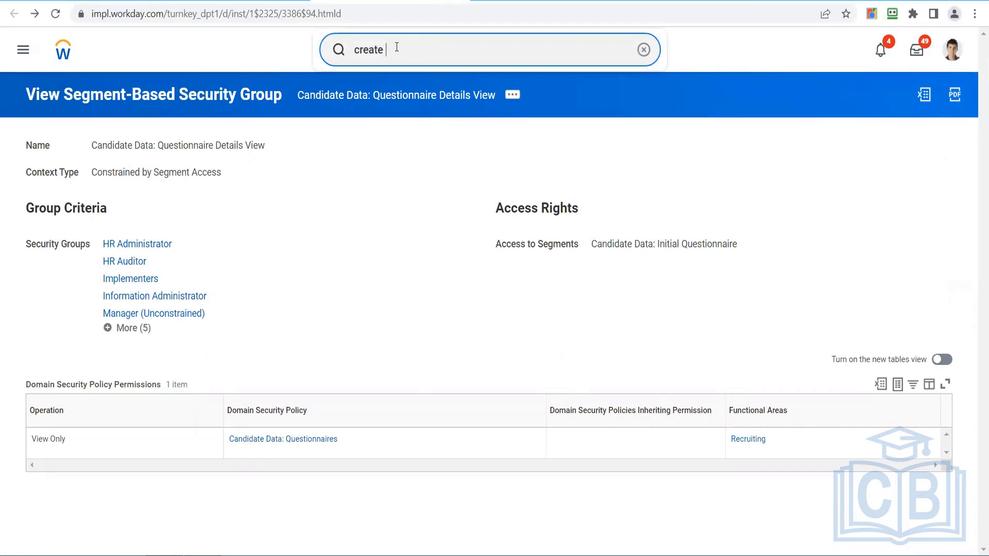
type("security")
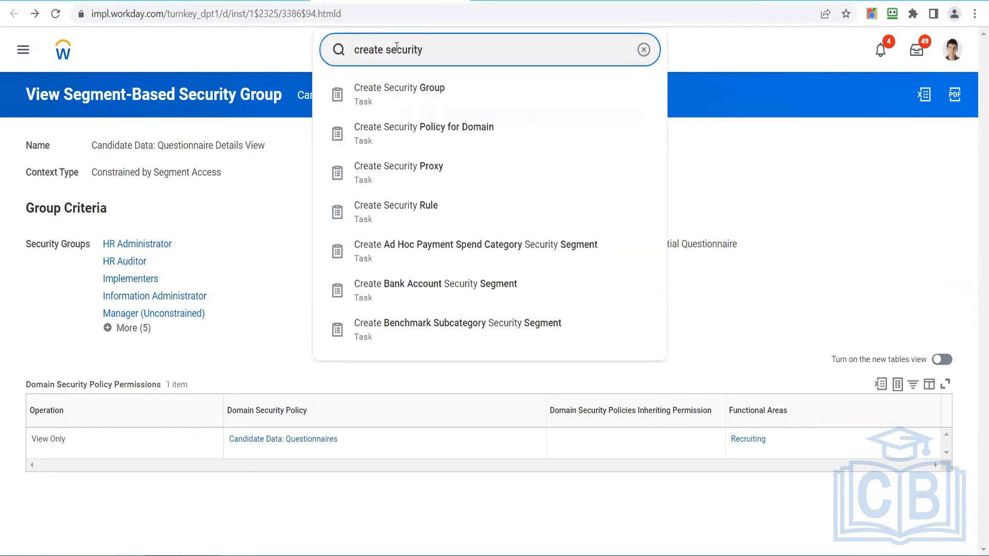
left_click(411, 103)
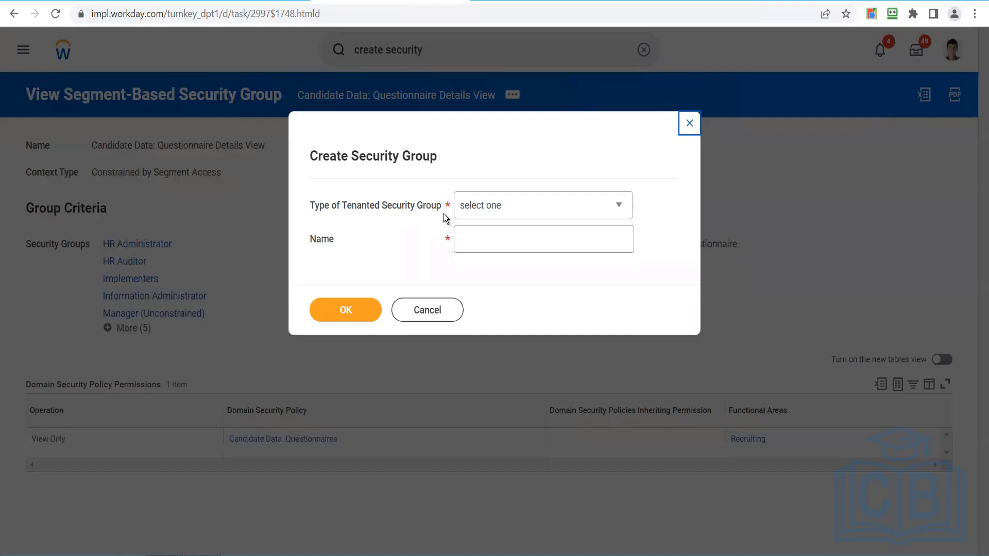
- Choose Segment-Based Security Group as the type of tenanted security group
left_click(481, 213)
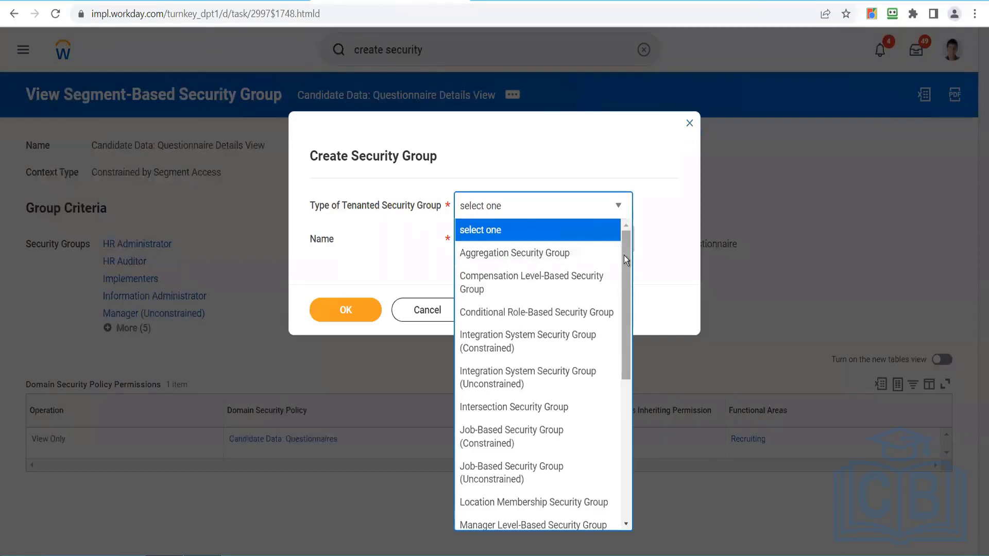
left_click_drag(625, 261, 628, 411)
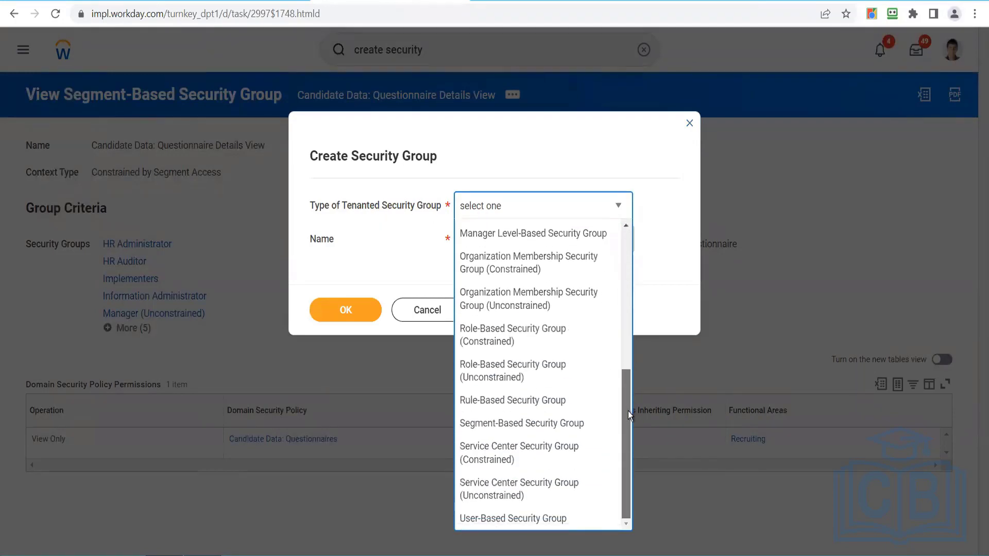
left_click(521, 424)
- Name the new security group "SH_Review questionnaire" and submit it for creation
left_click(535, 243)
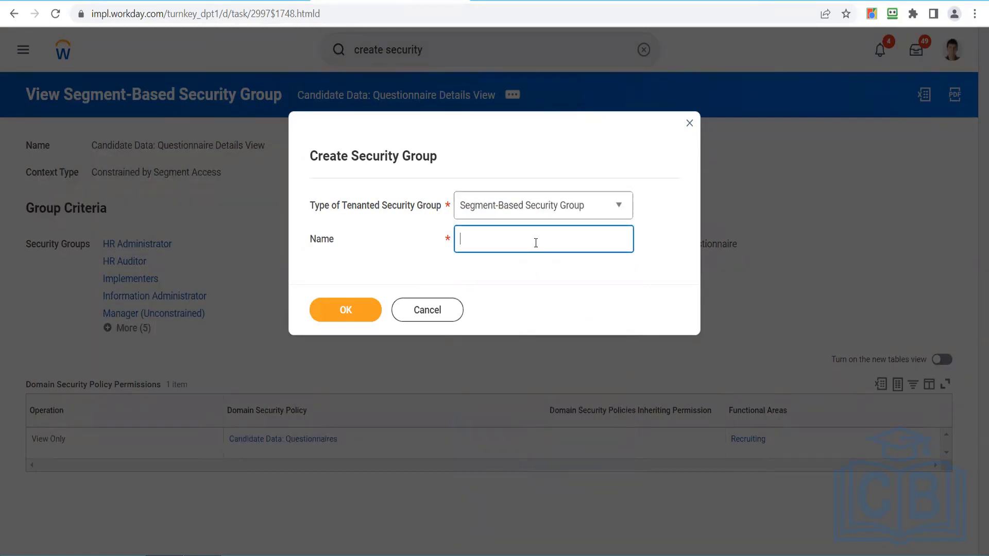
type("Shi")
key("BackSpace")
type("H")
type("_")
type("Rei")
type("view ")
type("q")
type("uestionn")
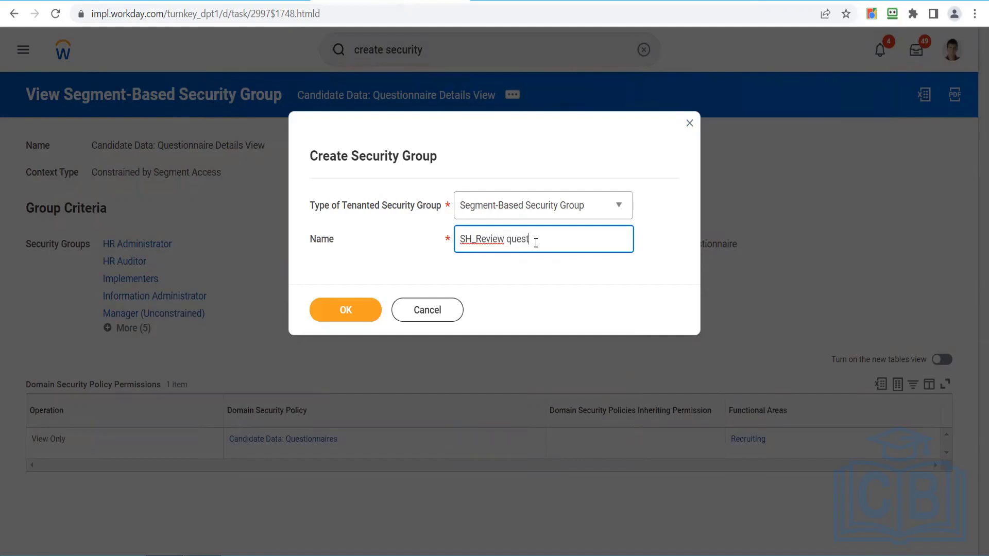
type("aire")
left_click(357, 310)
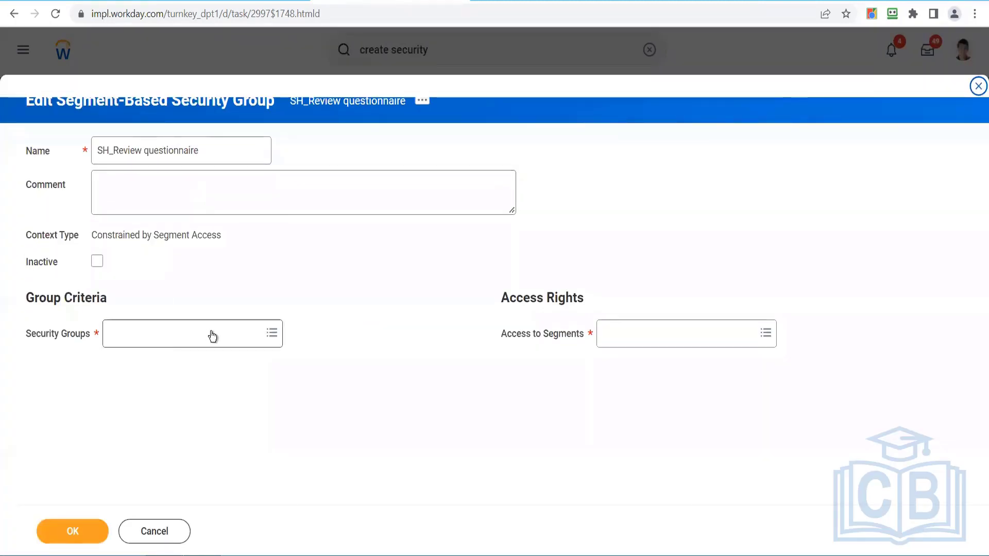
key("alt+Tab")
key("alt+Tab")
key("alt+Tab")
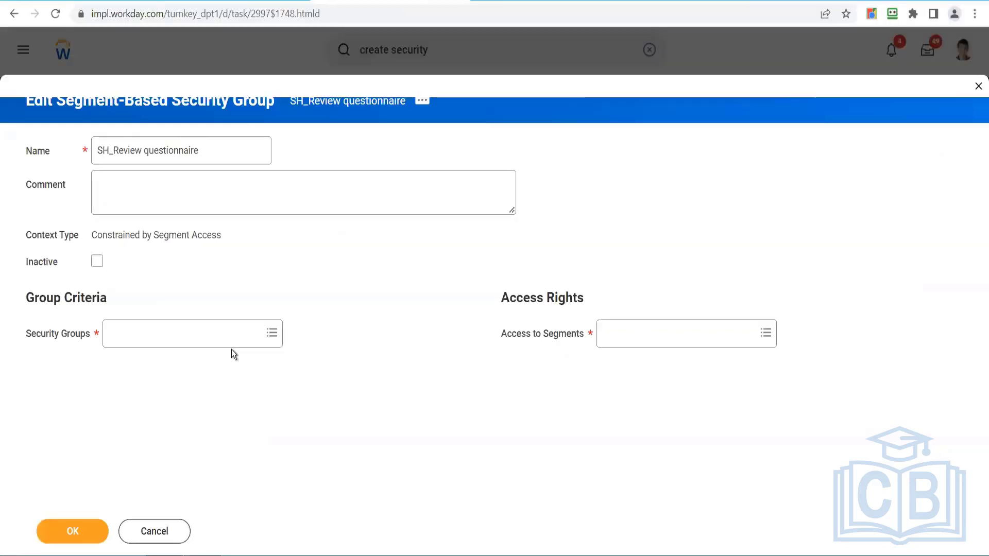
- Search the group criteria's security groups for "recruit" and add Recruiter
left_click(237, 335)
type("recruit")
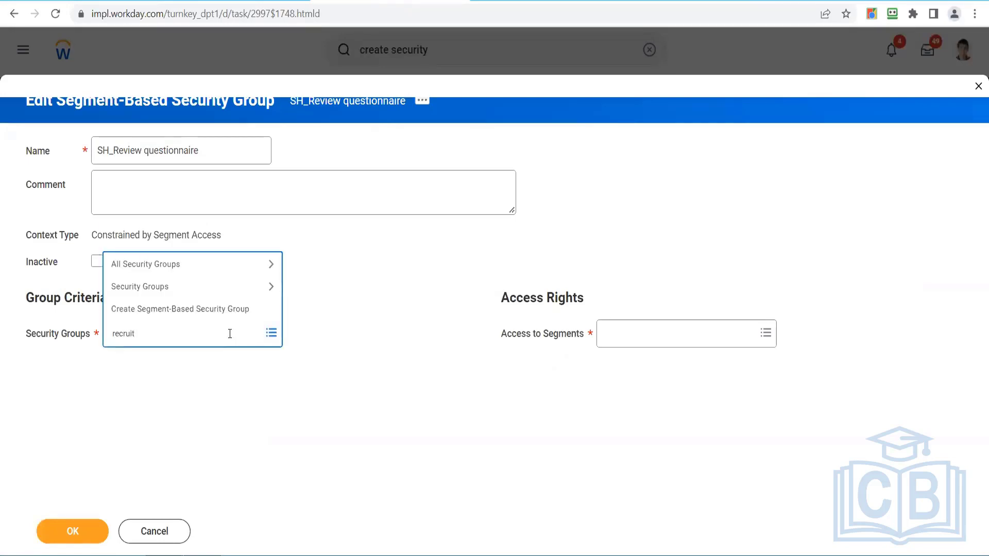
key("Return")
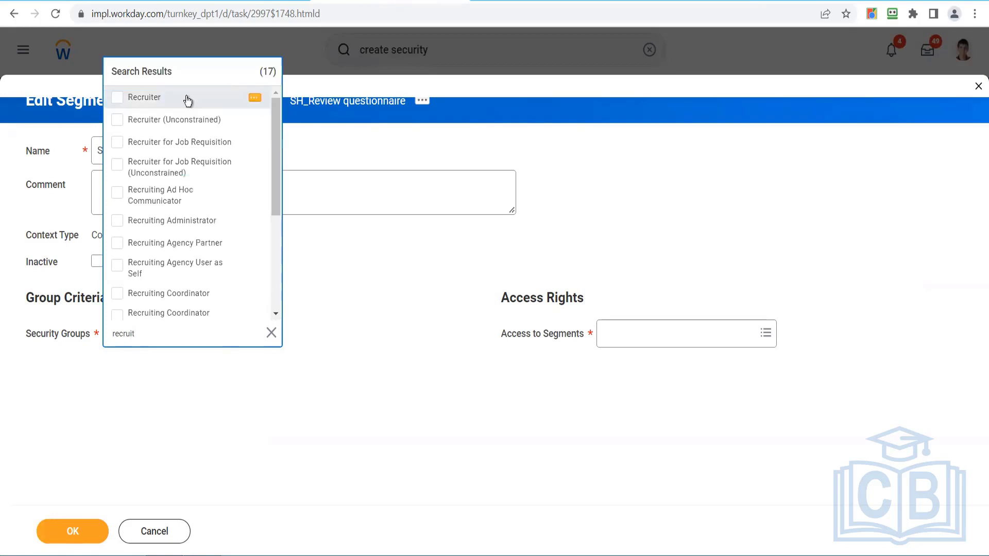
left_click(181, 101)
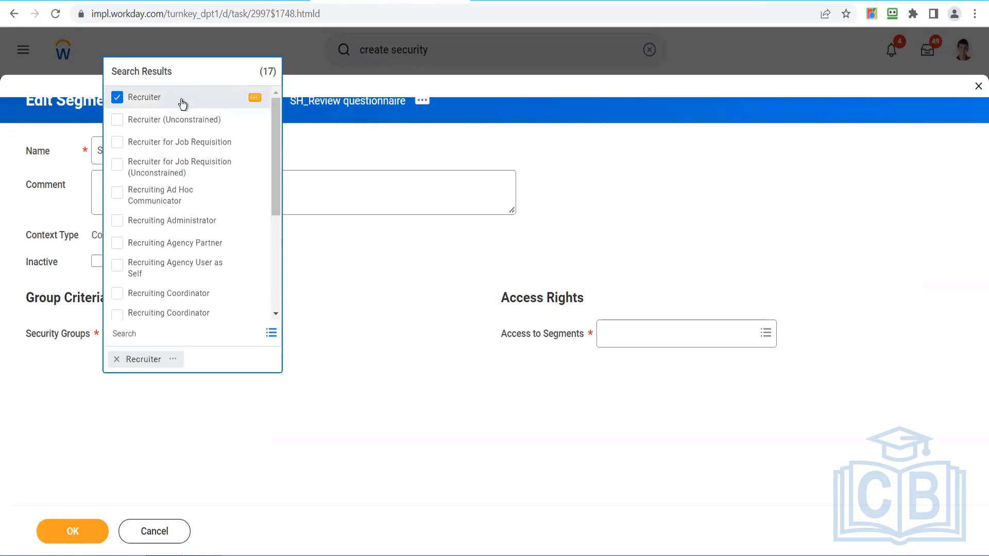
left_click(416, 353)
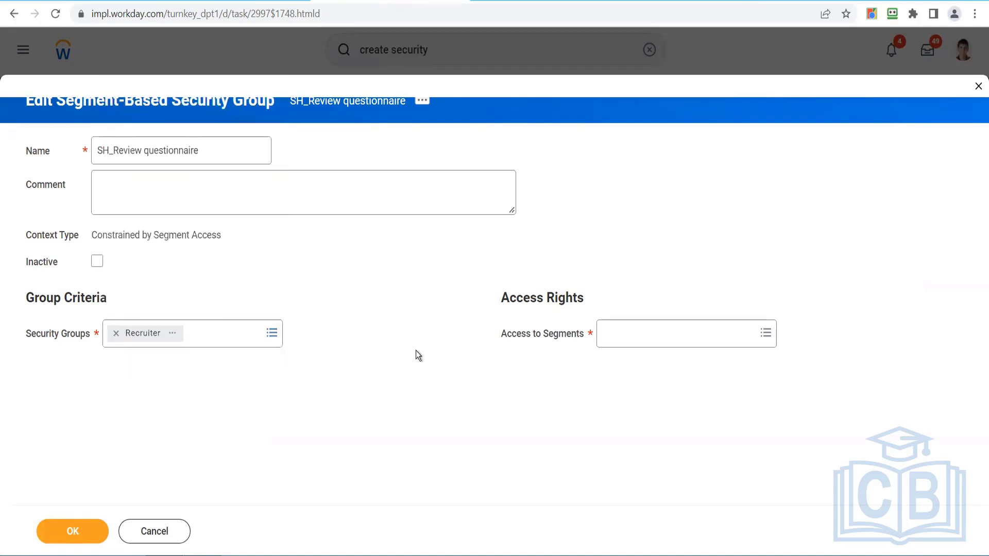
- Browse the Workday-owned security segments offered under access rights and search the segments for "candidate"
left_click(766, 333)
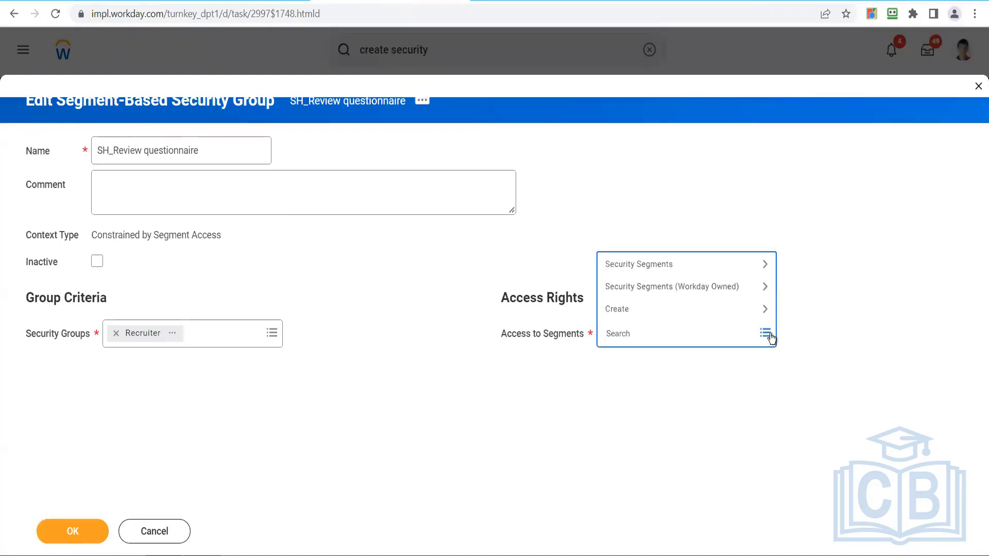
left_click(731, 289)
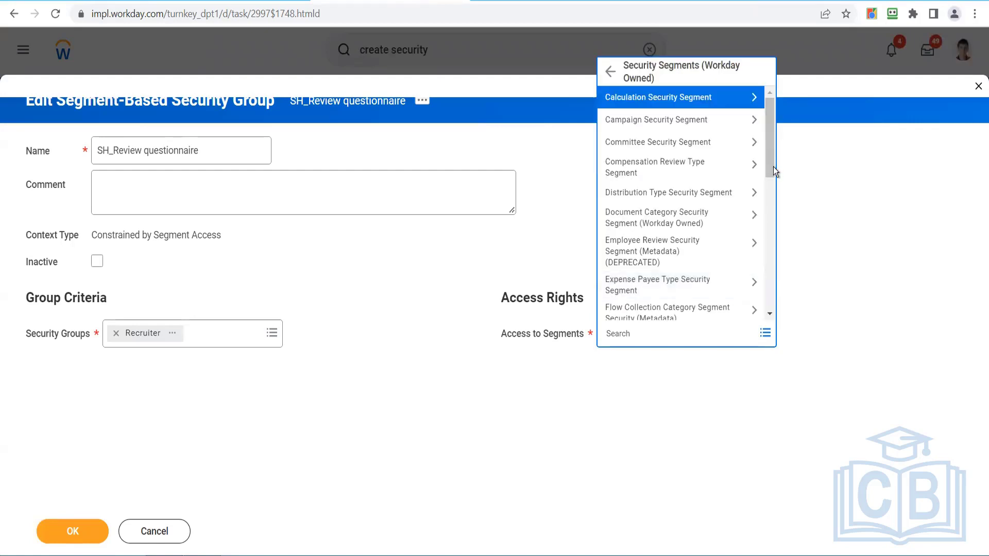
left_click_drag(768, 162, 771, 247)
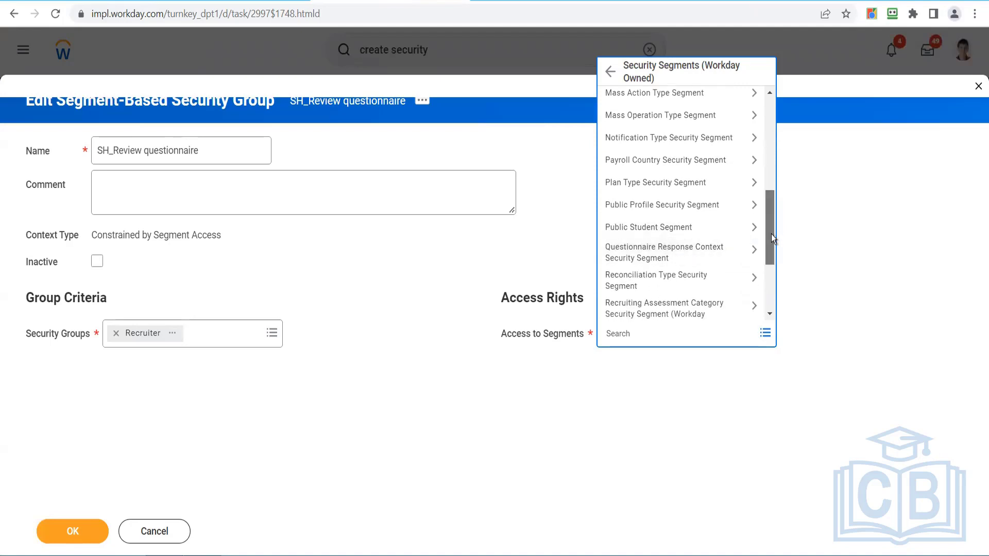
left_click_drag(771, 233, 768, 125)
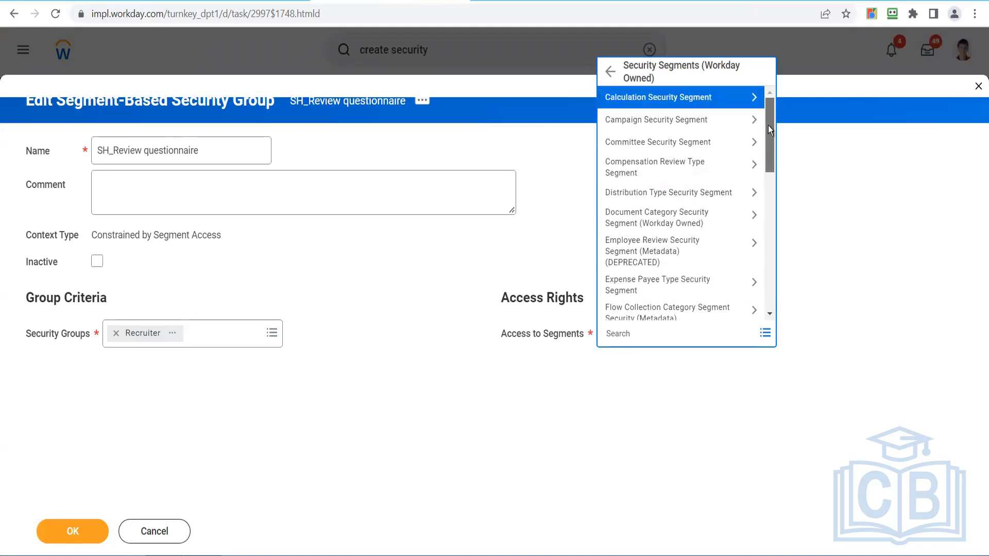
left_click(657, 330)
type("candidat")
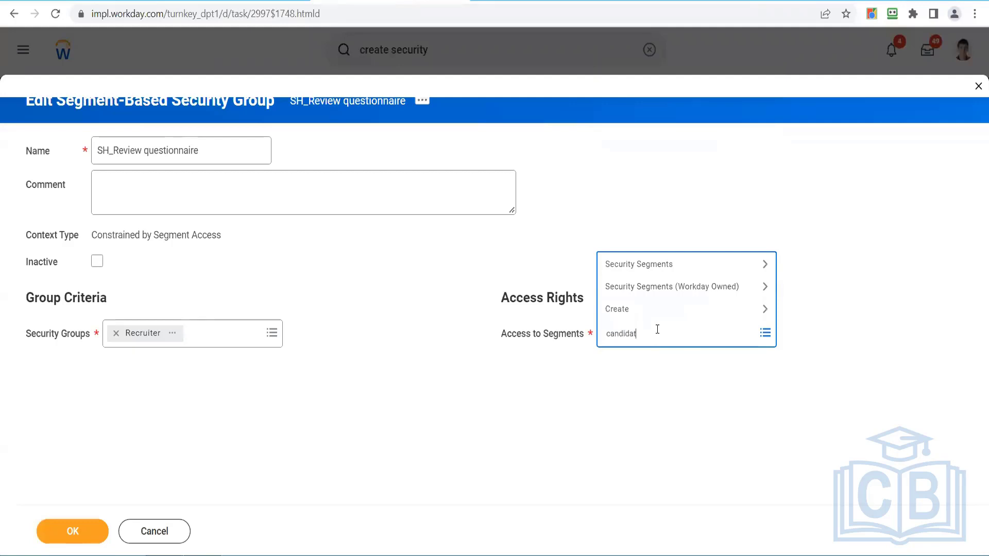
type("e")
key("Return")
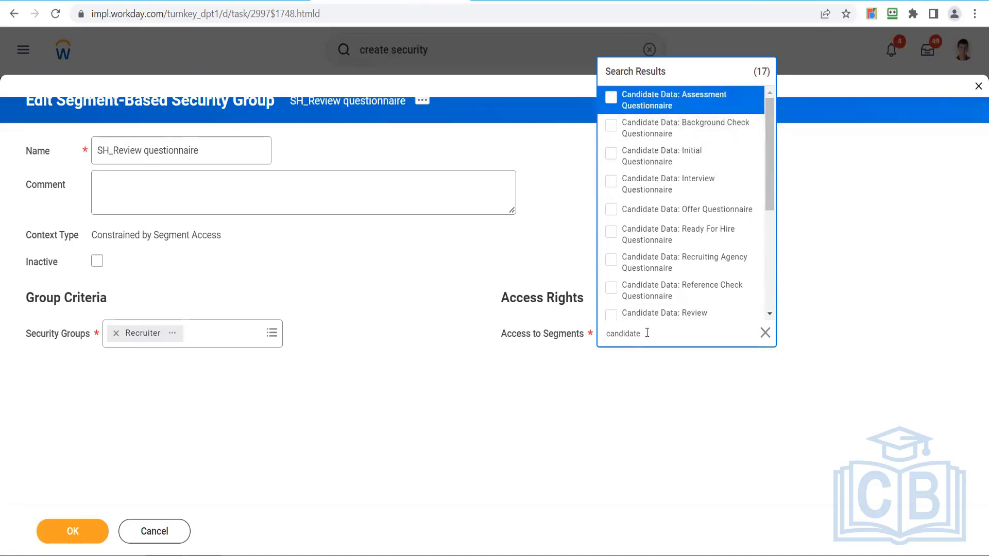
- Search the segments for "questionnaire", grant access to Candidate Data: Review Questionnaire, and save the security group
key("ctrl+a")
key("BackSpace")
type("questionnaire")
key("Return")
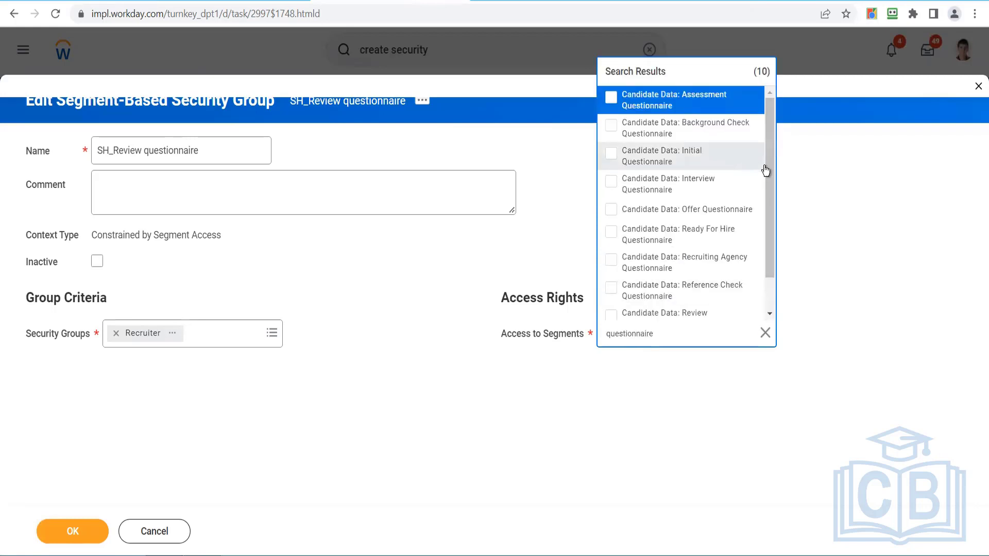
left_click_drag(770, 169, 769, 245)
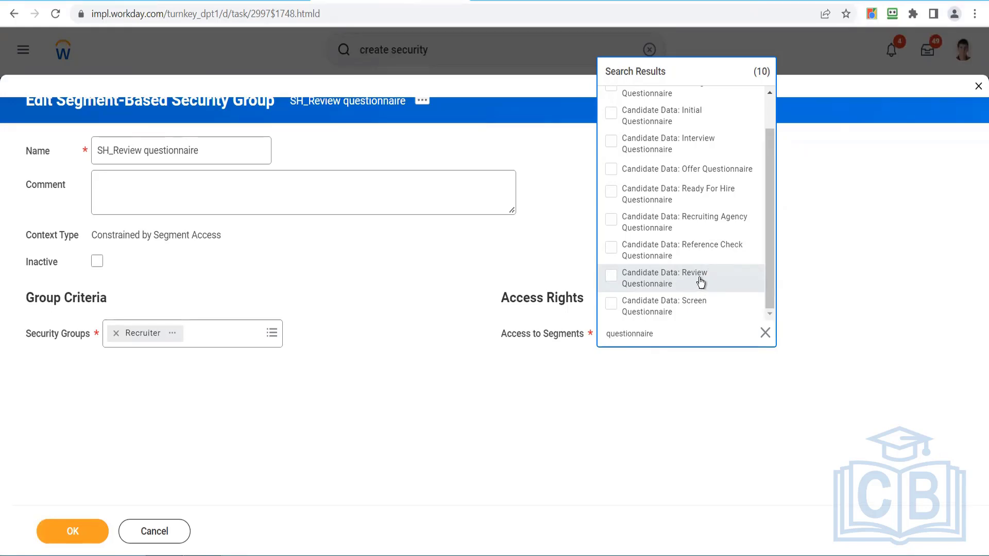
left_click(670, 284)
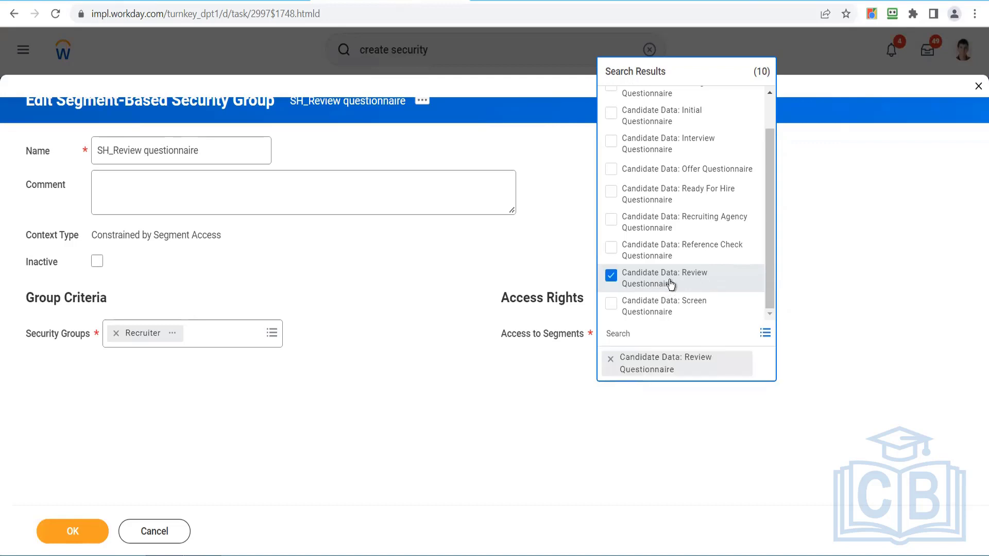
left_click(815, 275)
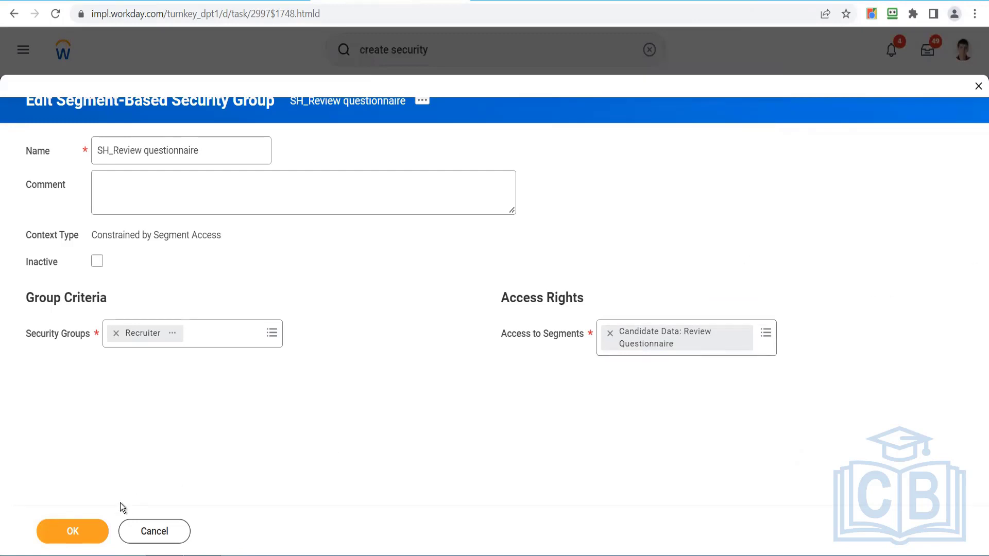
left_click(78, 533)
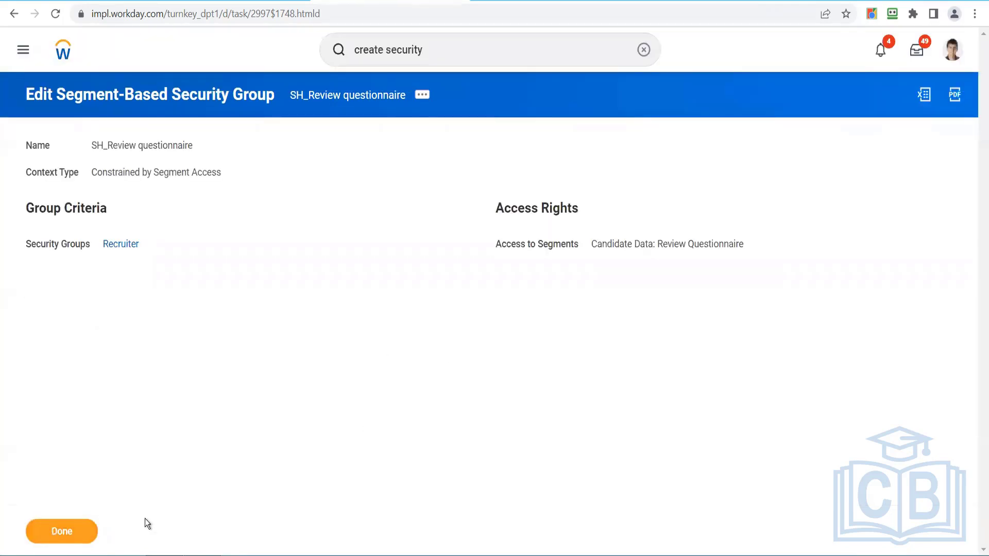
left_click(79, 535)
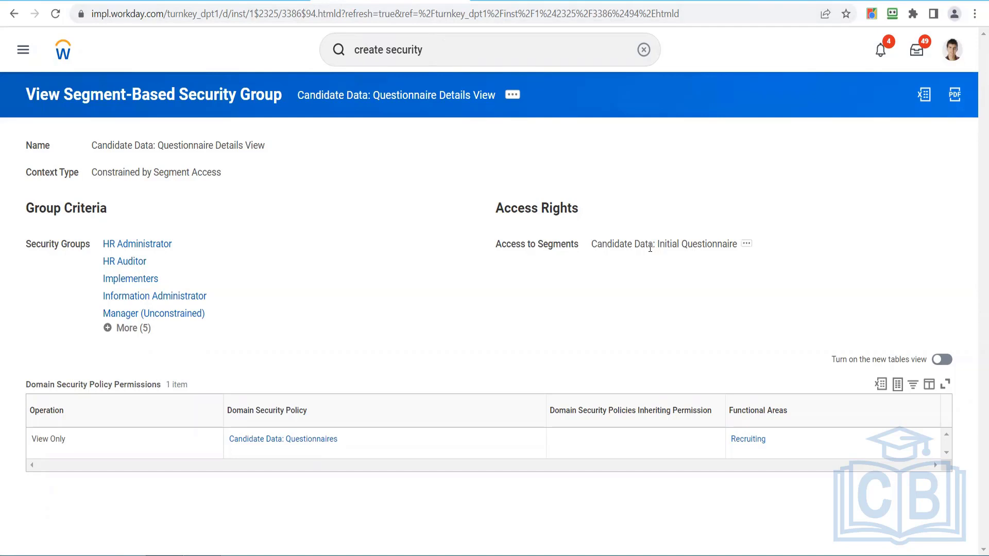
- Search Workday for "view segment"
left_click(458, 50)
type("v")
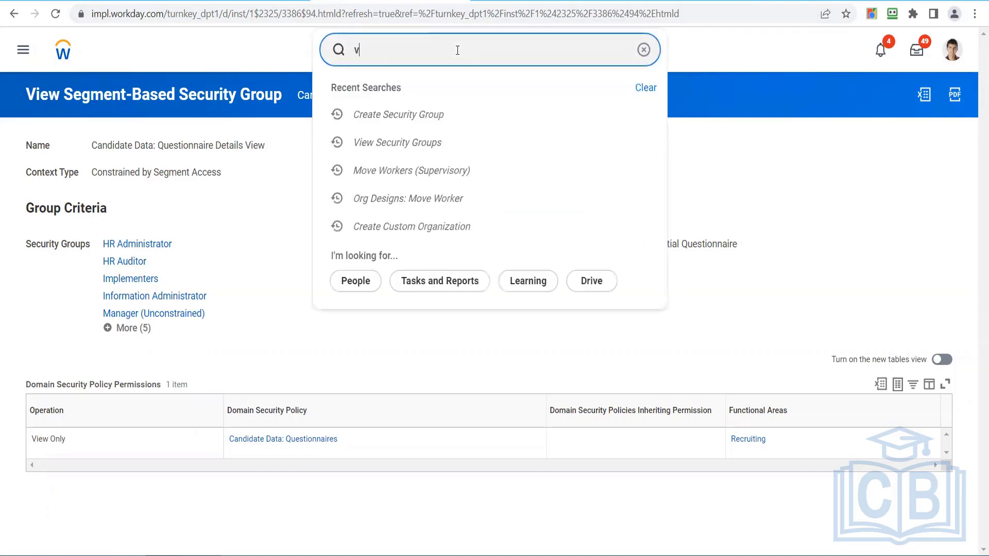
type("iew segment")
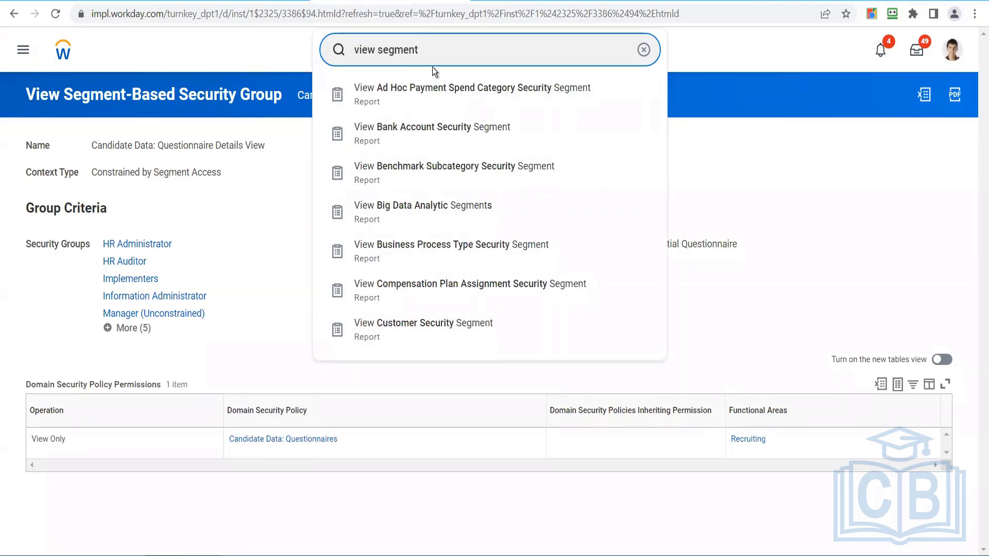
key("Return")
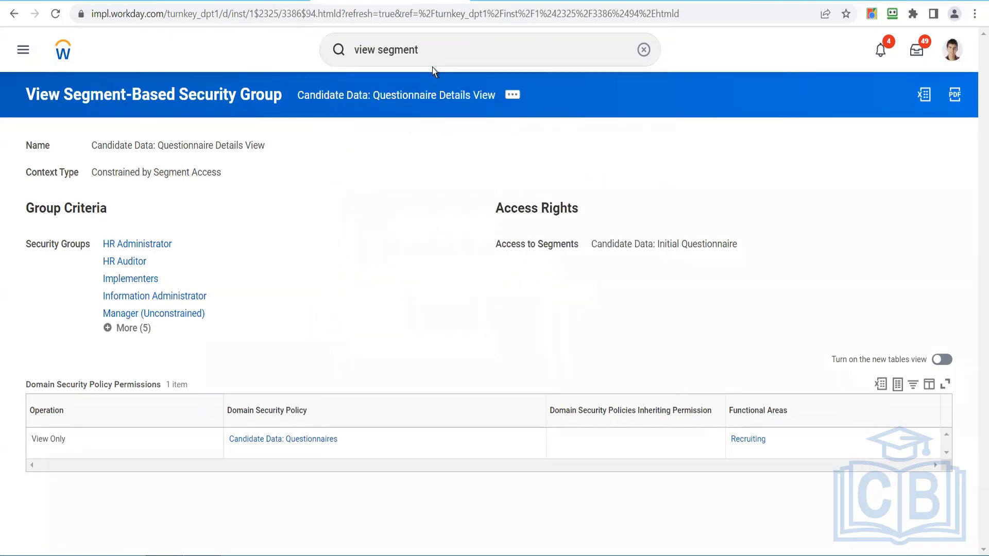
- Open the Candidate Data: Questionnaires domain security policy, review its description, and start editing its permissions
left_click(298, 440)
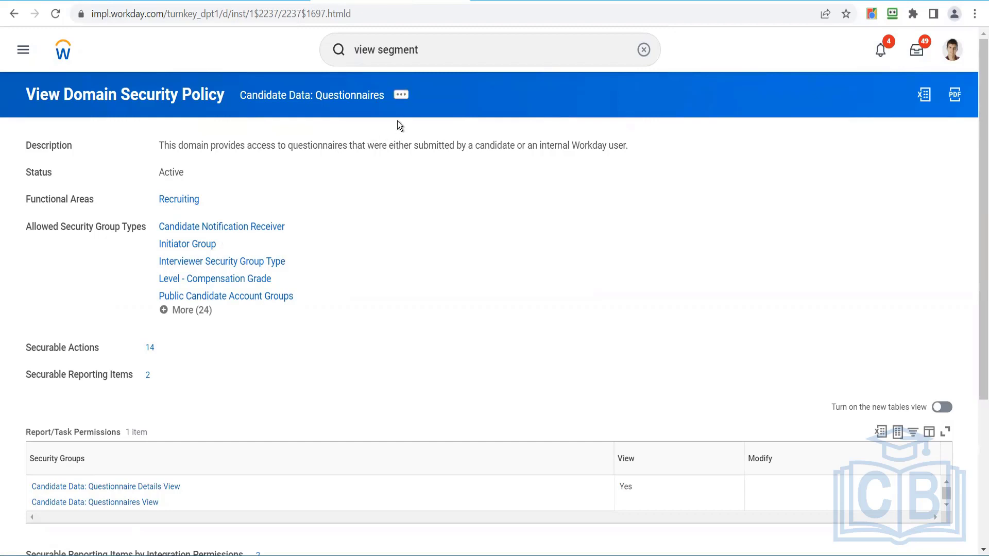
left_click_drag(190, 145, 691, 147)
left_click(553, 212)
left_click(401, 96)
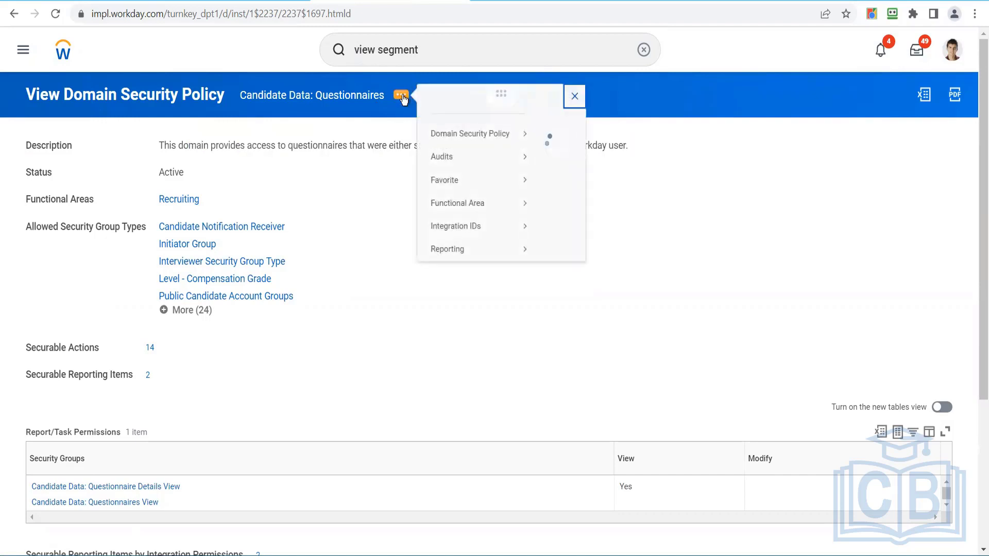
mouse_move(470, 148)
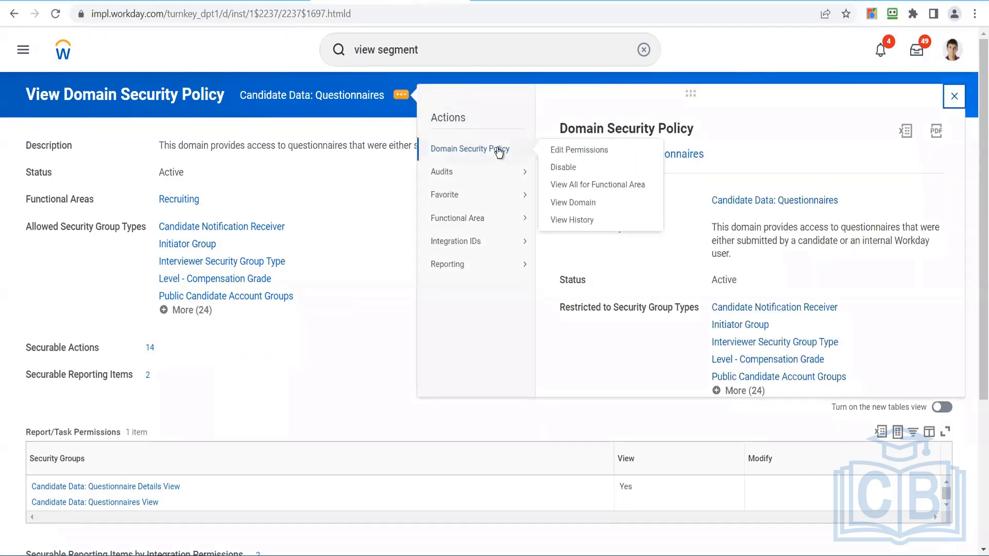
left_click(556, 150)
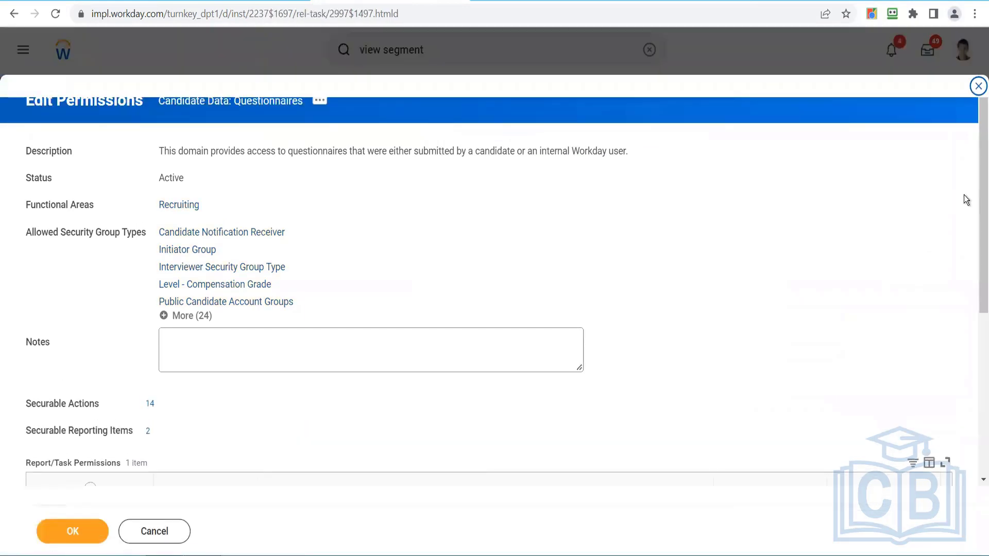
- Add a row to the Report/Task Permissions and assign the SH_Review questionnaire security group to it
left_click_drag(973, 274, 976, 319)
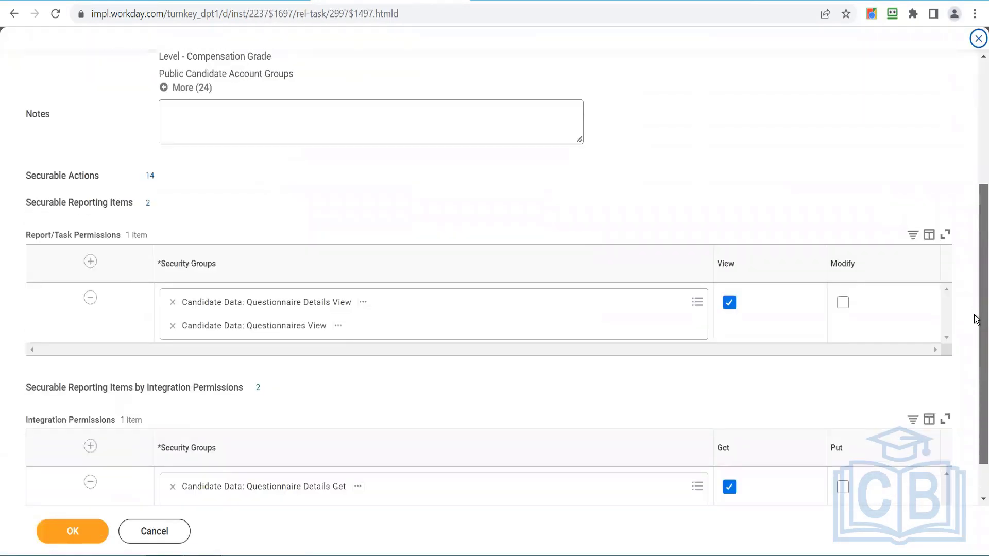
scroll(977, 319, "down", 1)
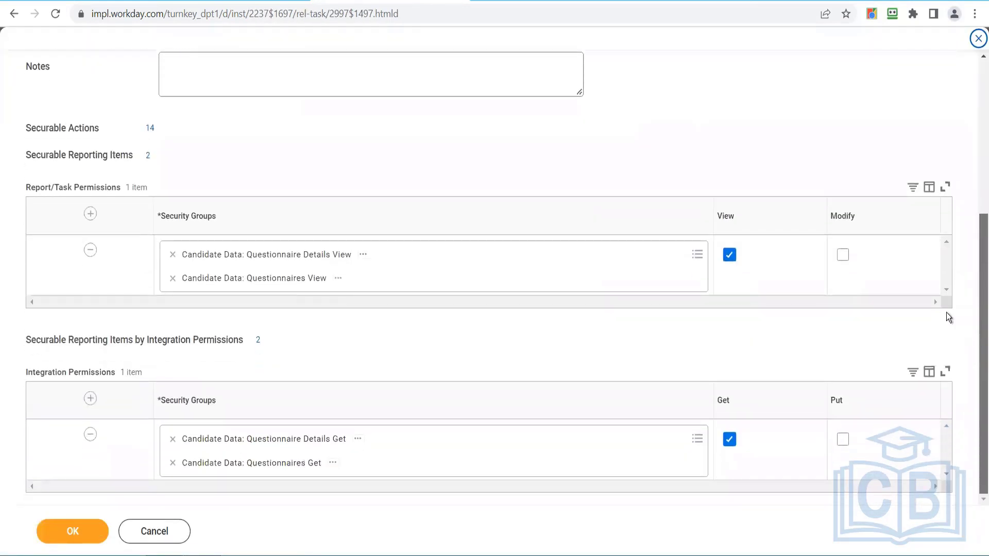
left_click(90, 214)
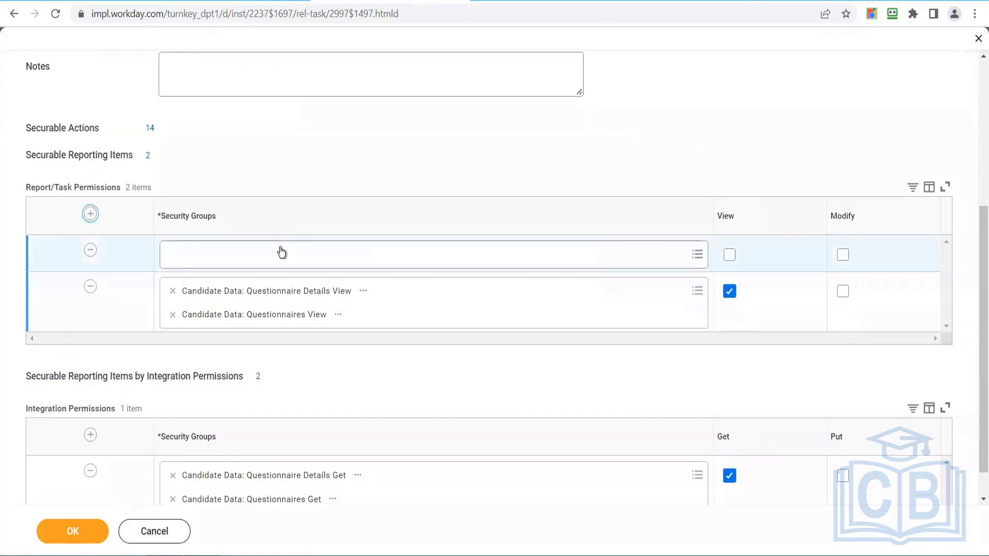
left_click(278, 253)
type("S")
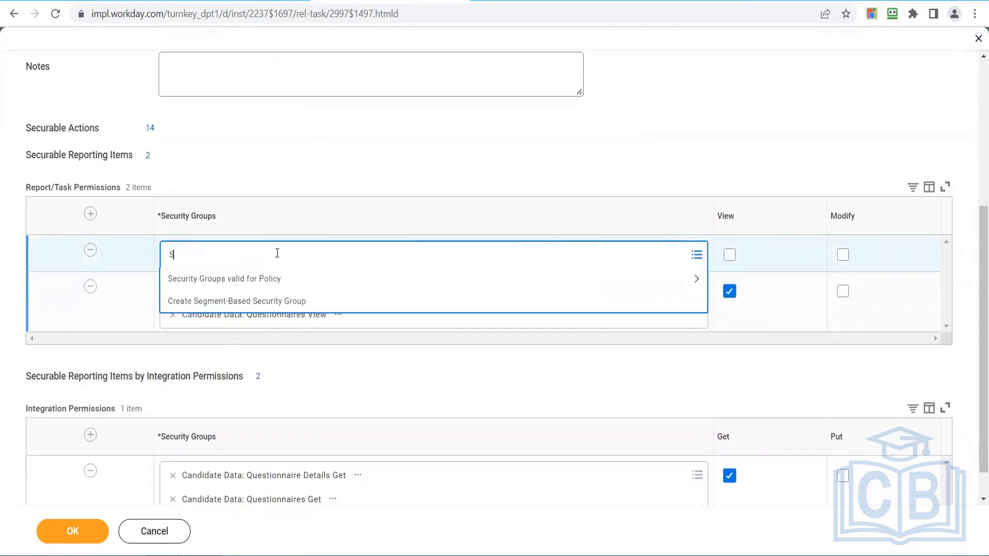
type("H")
key("Return")
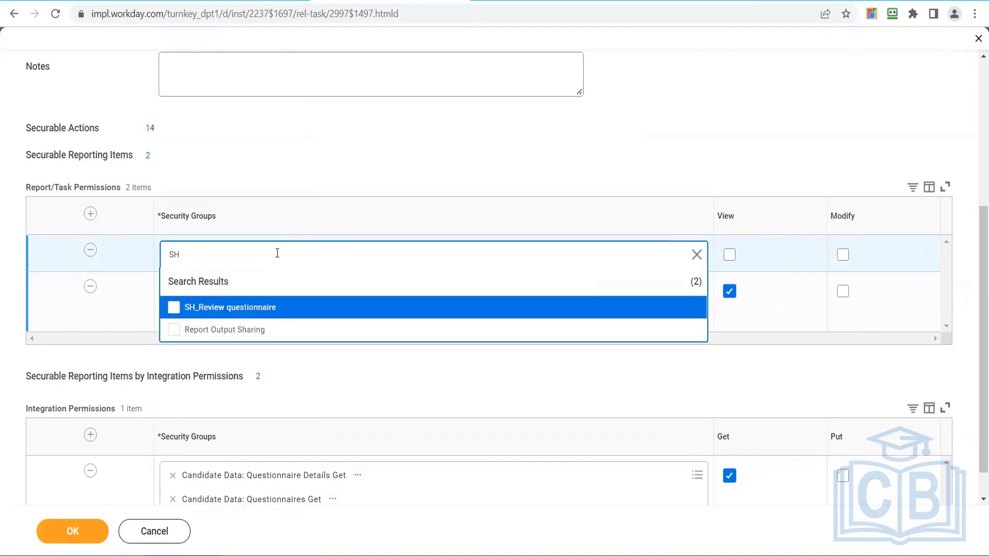
left_click(262, 311)
left_click(554, 132)
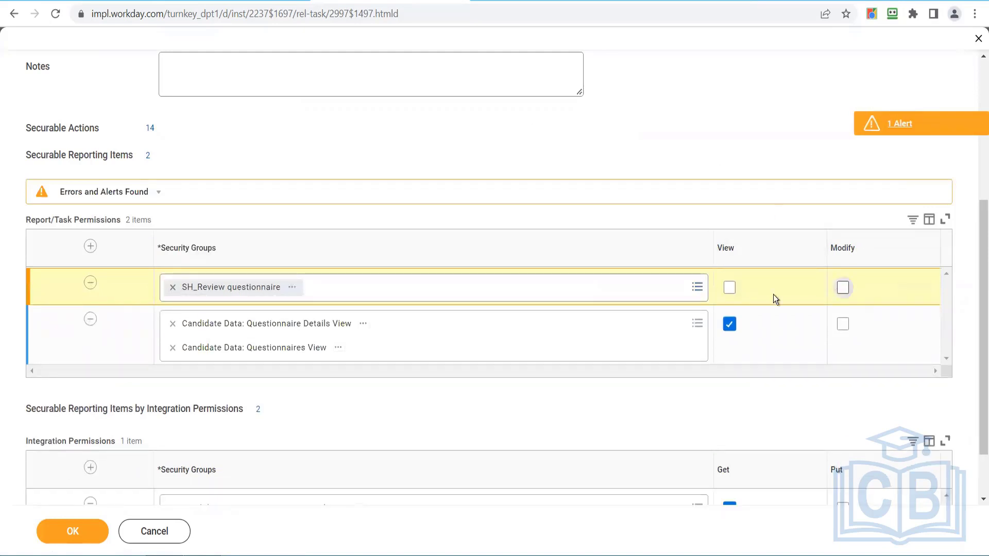
- Grant View access to the SH_Review questionnaire security group in the Report/Task Permissions and save the domain security policy
left_click(729, 289)
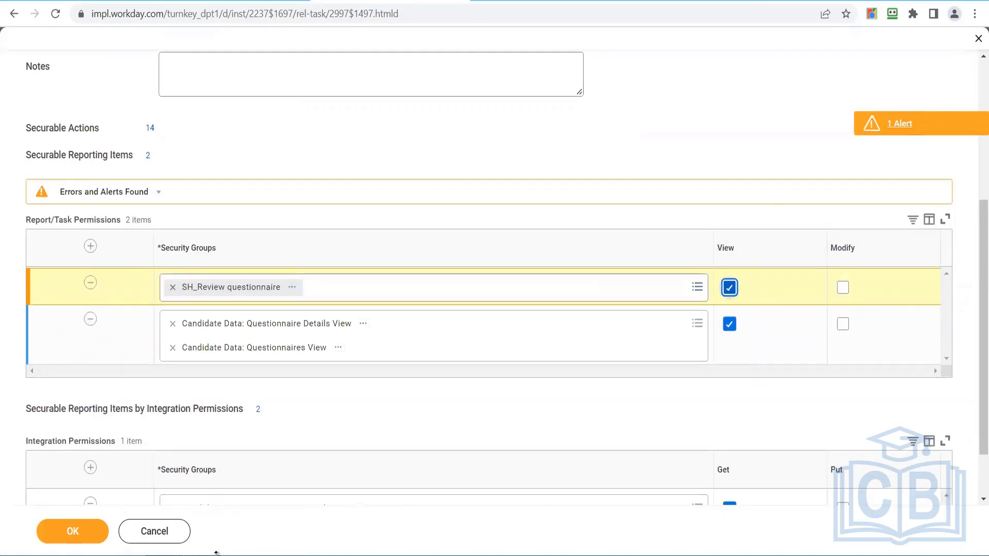
left_click(72, 533)
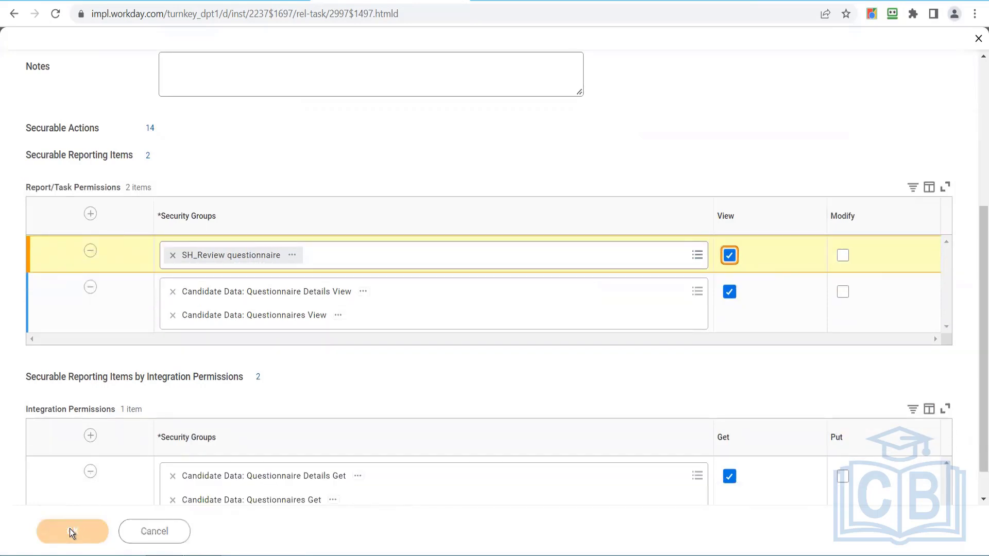
left_click(63, 536)
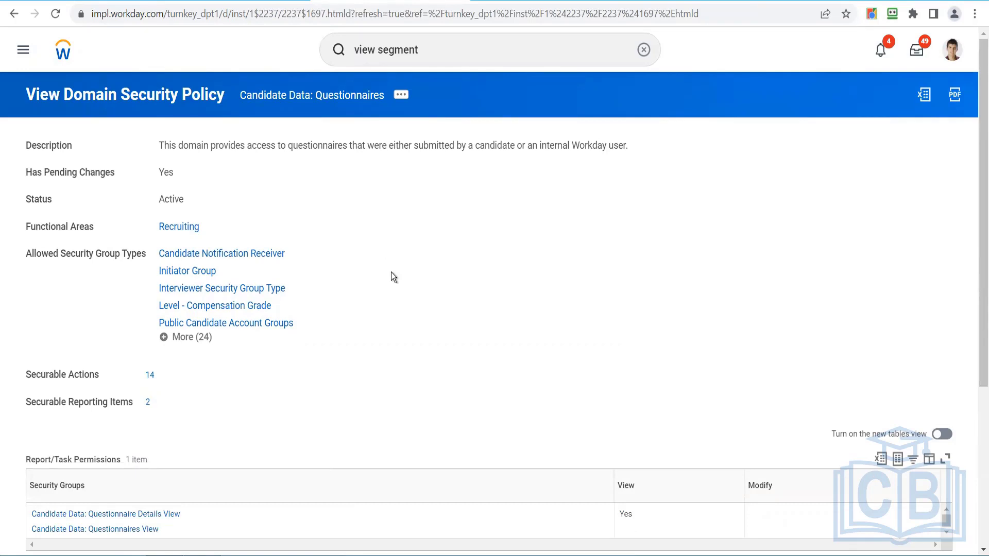
- Search Workday for "create security" and open the Create Security Group task
left_click(436, 52)
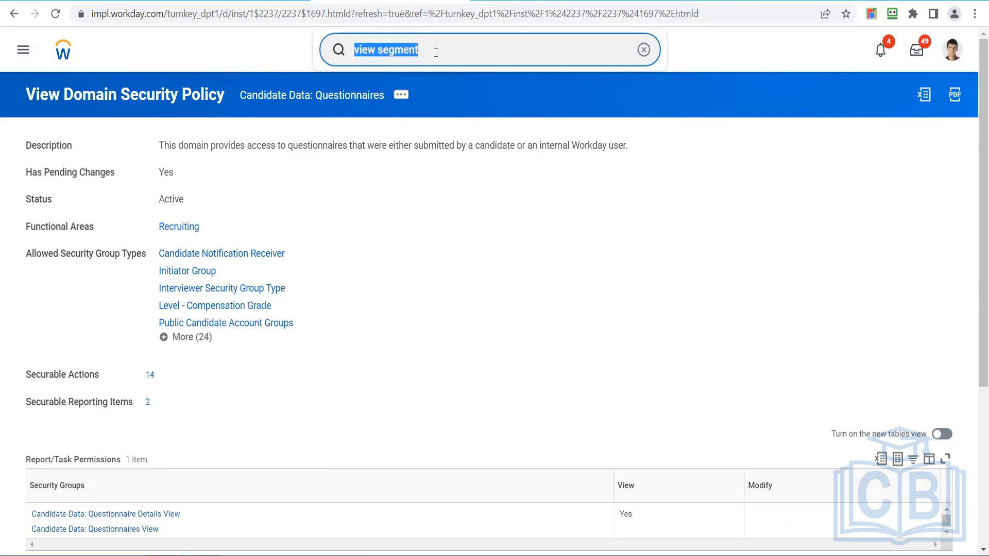
type("create ")
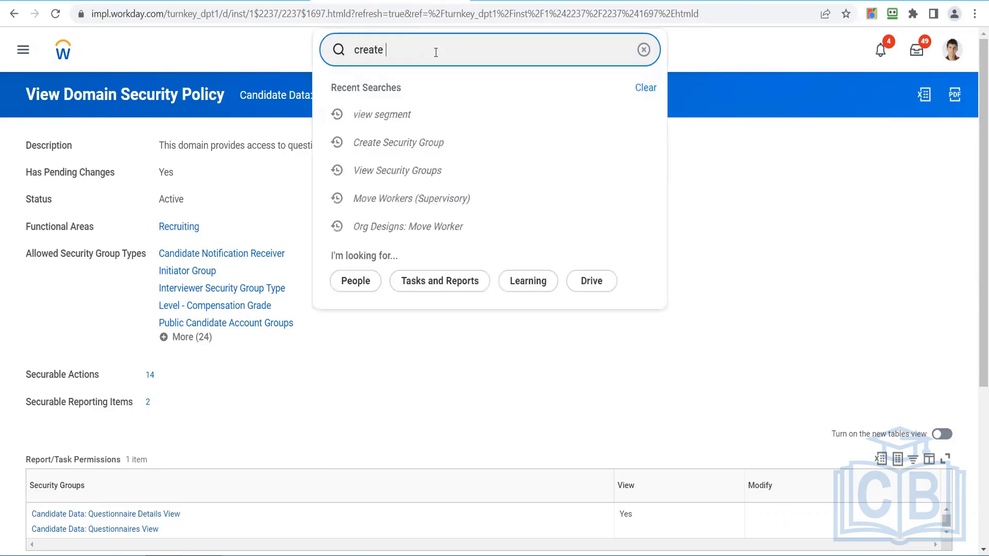
type("seg")
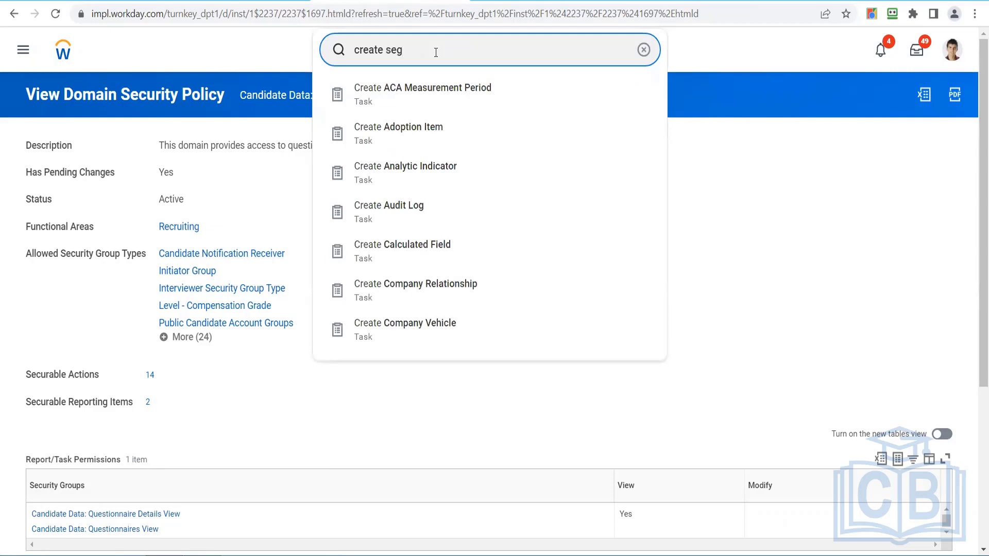
type("ment")
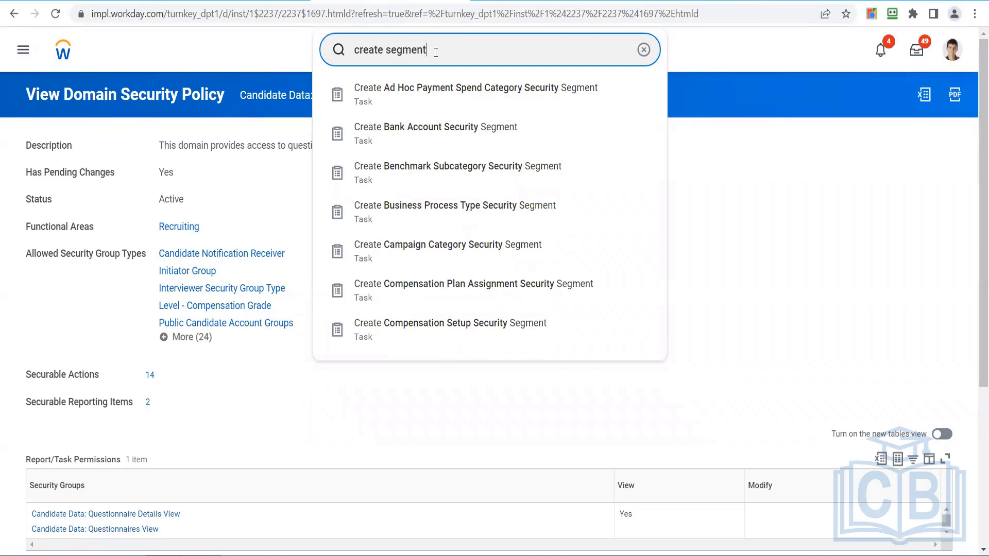
key("BackSpace")
key("BackSpace")
key("BackSpace")
key("BackSpace")
key("BackSpace")
type("curity")
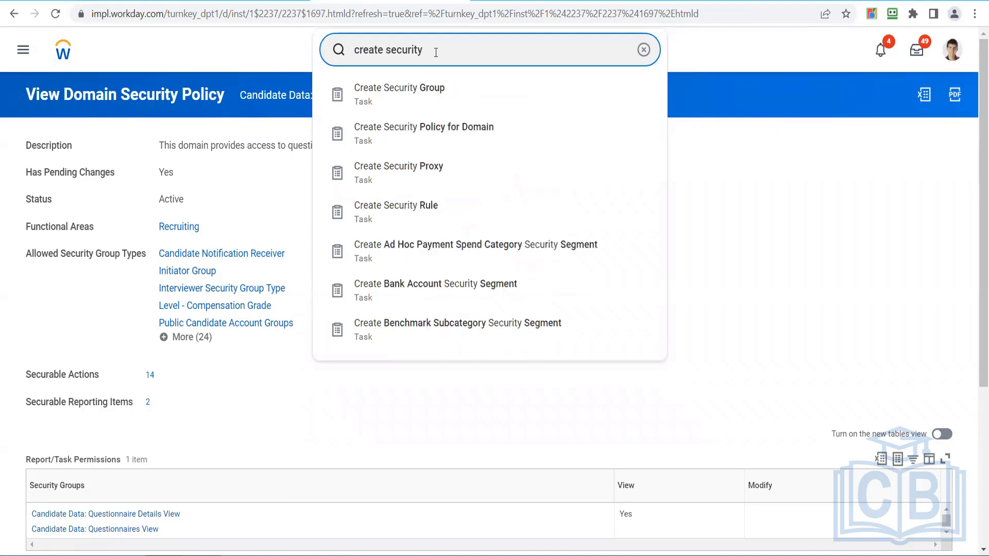
left_click(458, 93)
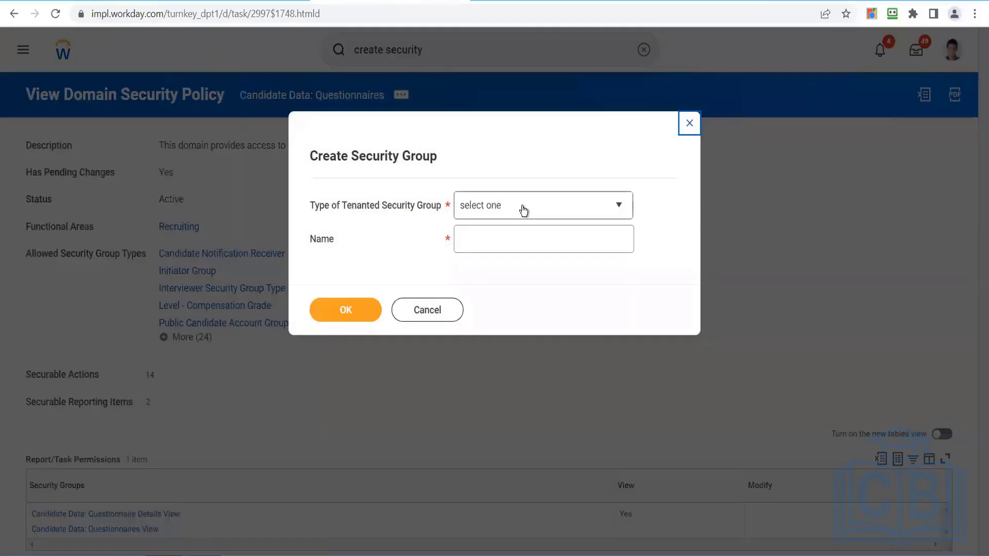
- Create a Segment-Based Security Group named "SH_Review Questionnaire(Review }"
left_click(523, 210)
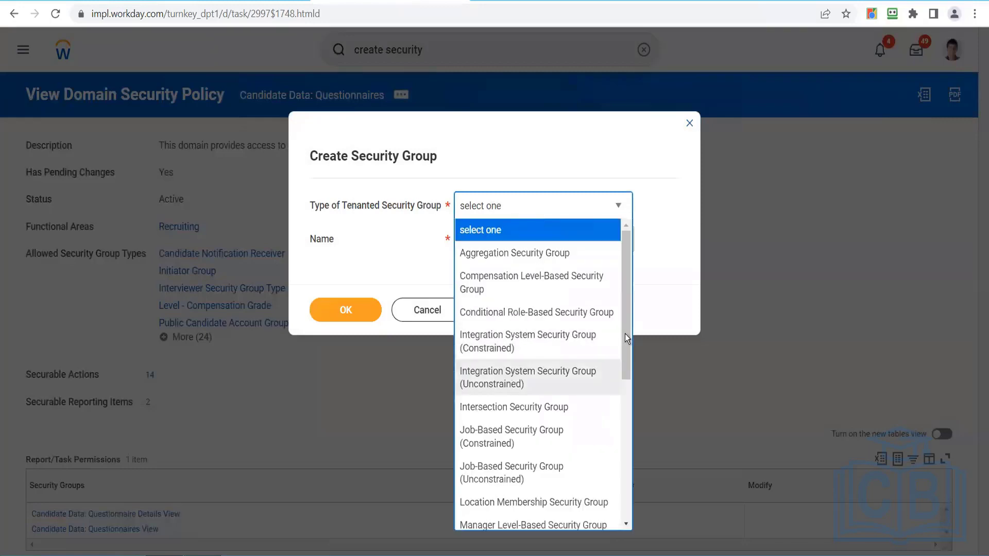
left_click_drag(629, 383, 637, 511)
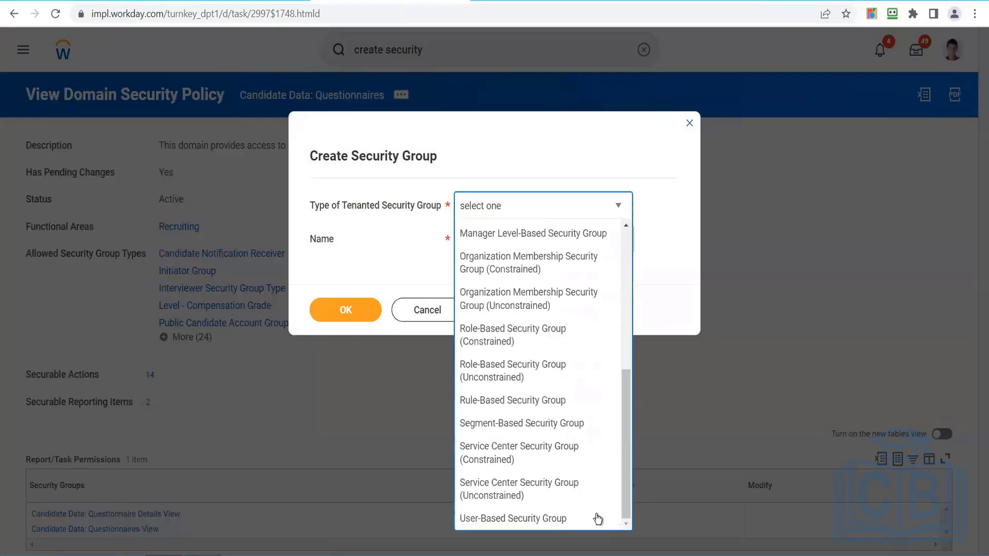
left_click(551, 423)
left_click(522, 237)
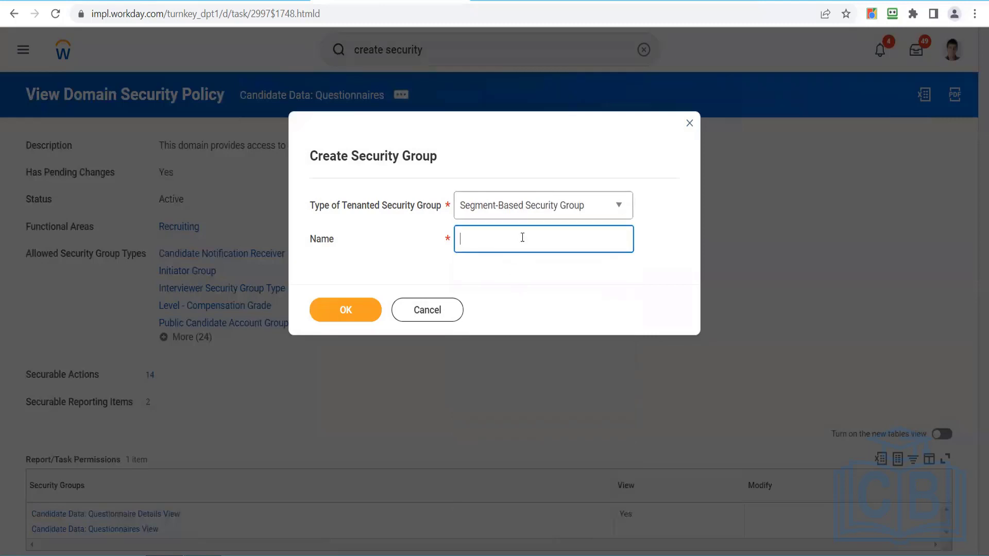
type("SH_Review Questionnaire")
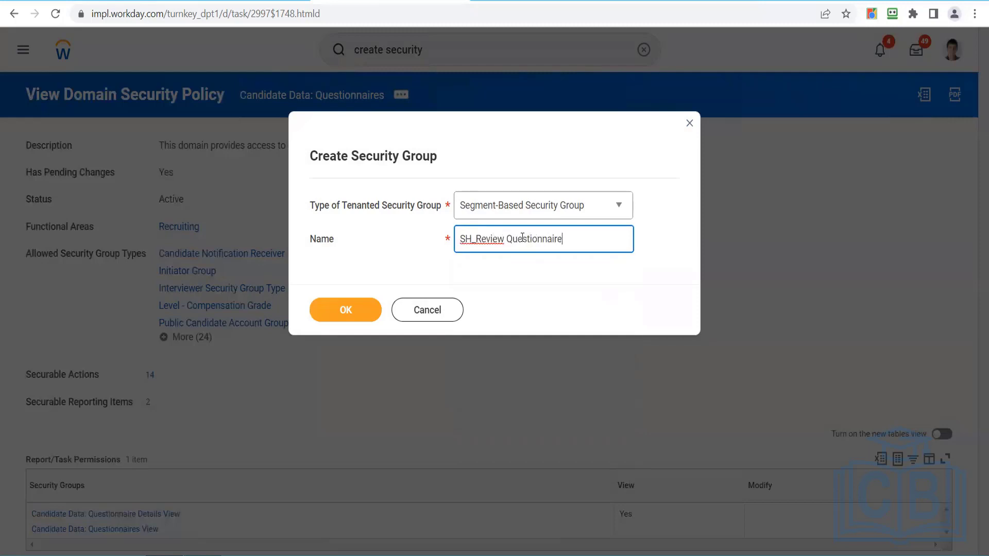
type("(Review )")
left_click(354, 305)
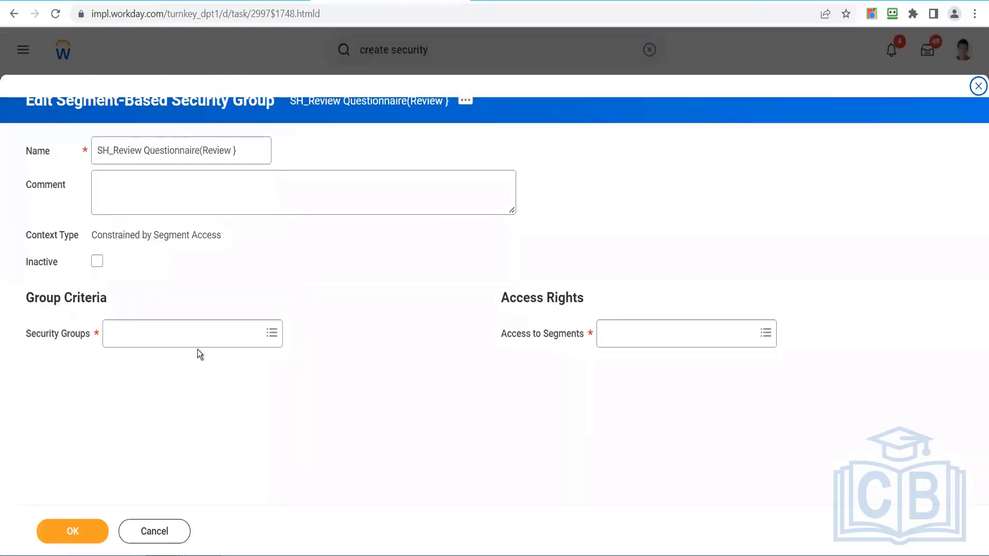
- Search the security groups for "recruiter" and add Recruiter to the group criteria
left_click(191, 340)
type("r")
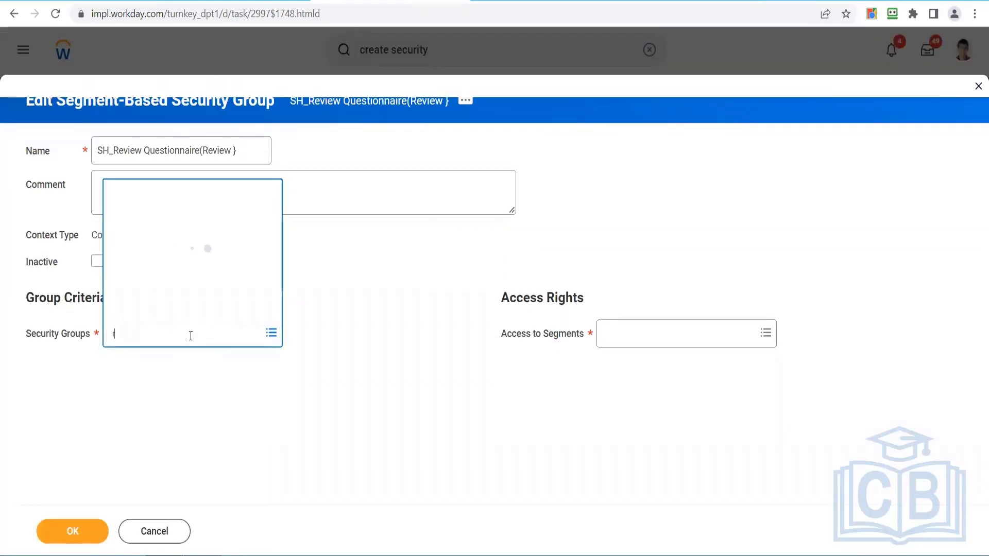
type("ecruiter")
key("Return")
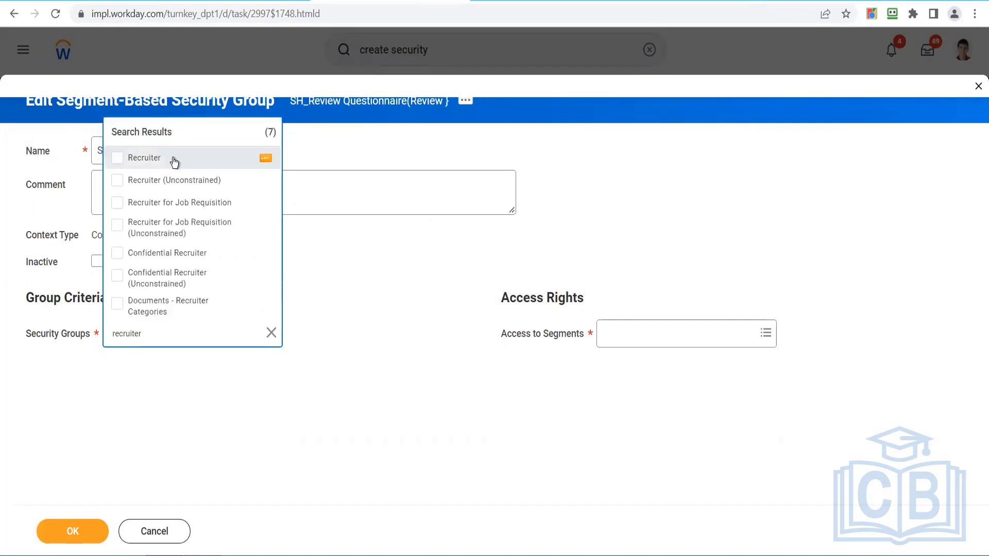
left_click(174, 162)
left_click(487, 382)
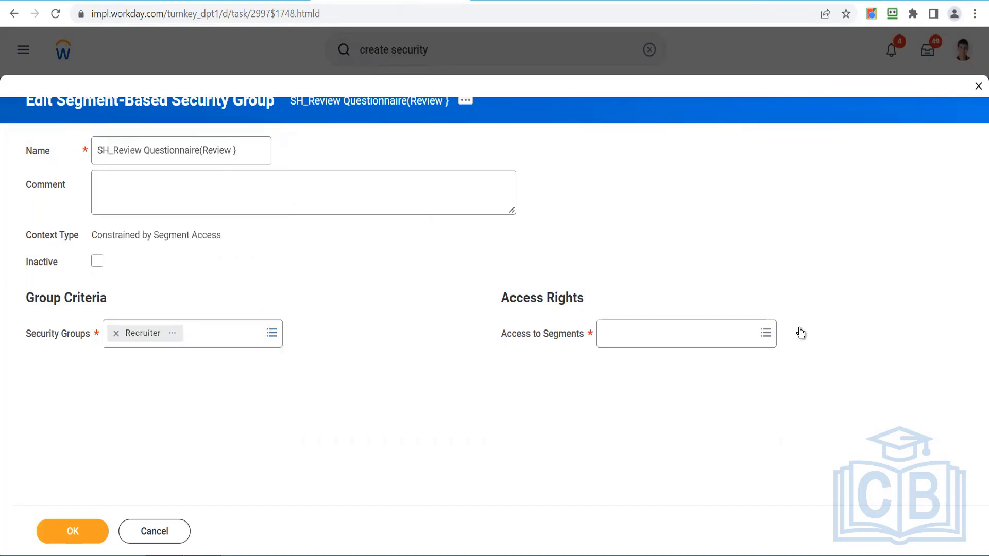
- Check which existing segments of the Questionnaire Security Segment type are available under Access to Segments
left_click(767, 333)
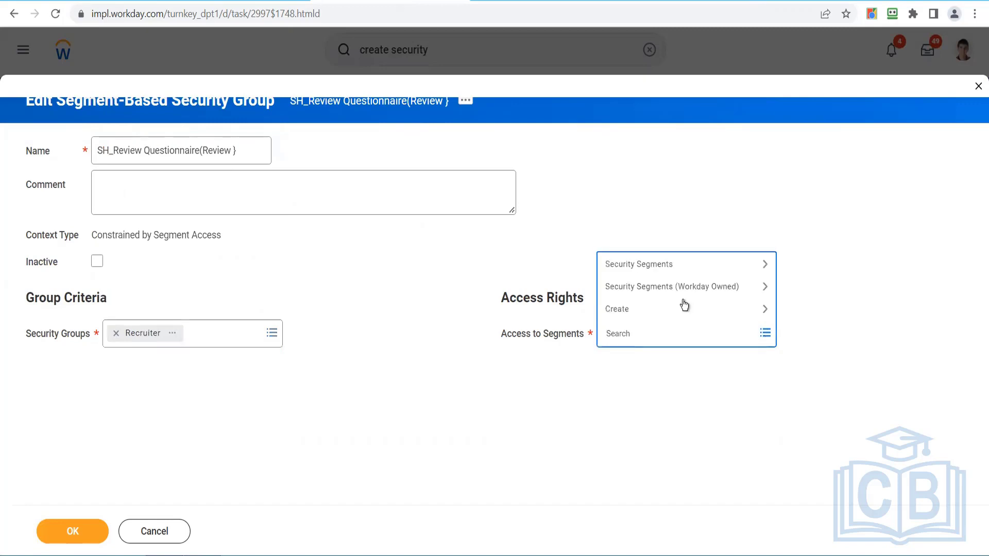
left_click(678, 264)
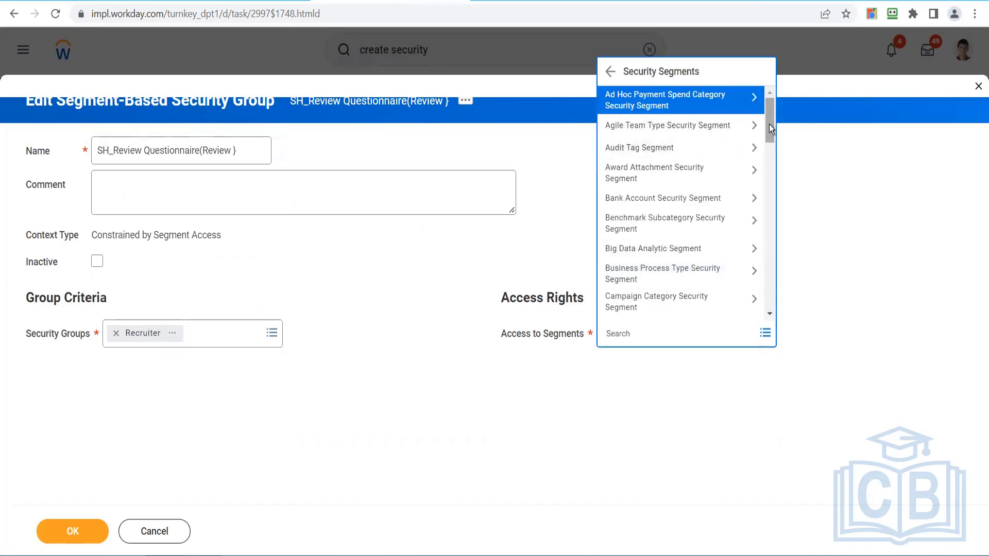
left_click_drag(768, 125, 775, 265)
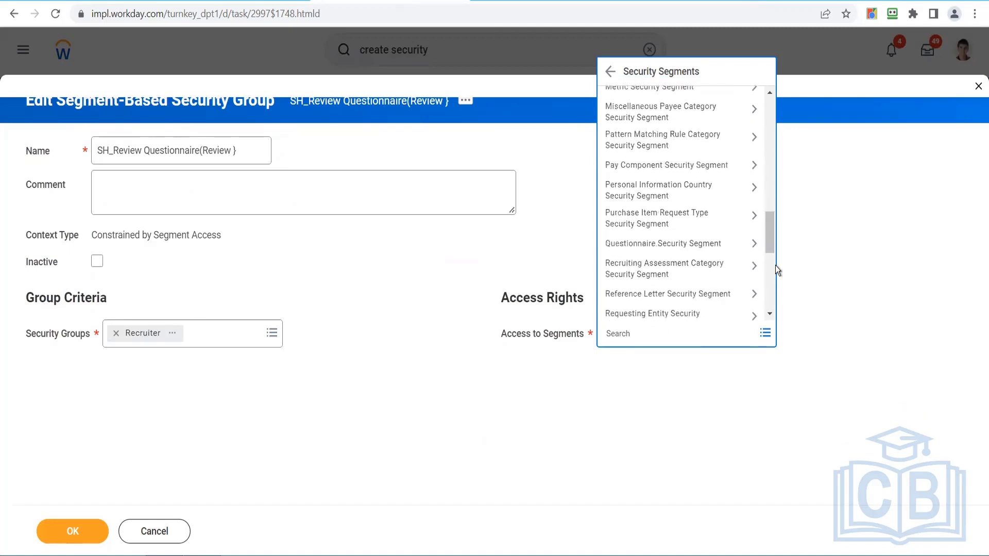
left_click(694, 246)
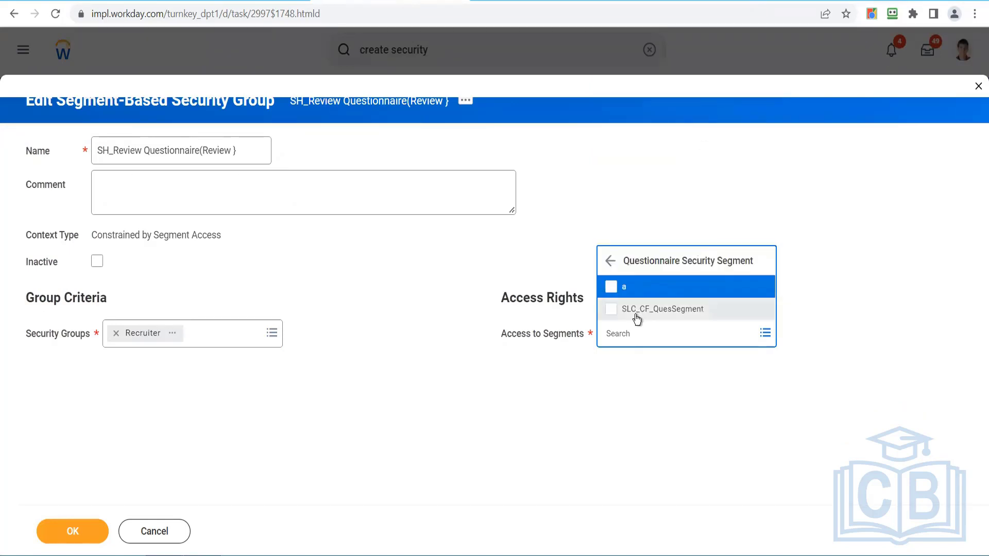
left_click(608, 262)
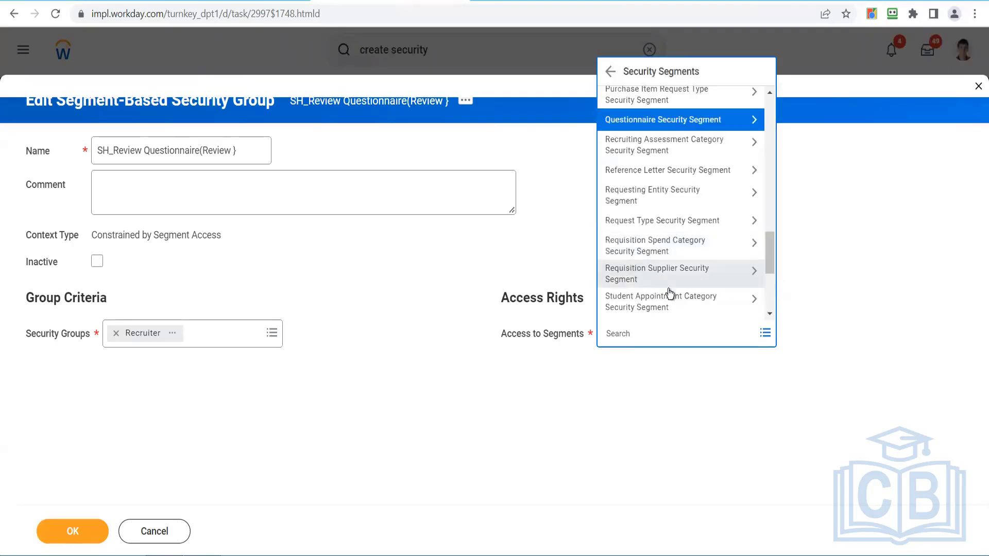
left_click(609, 72)
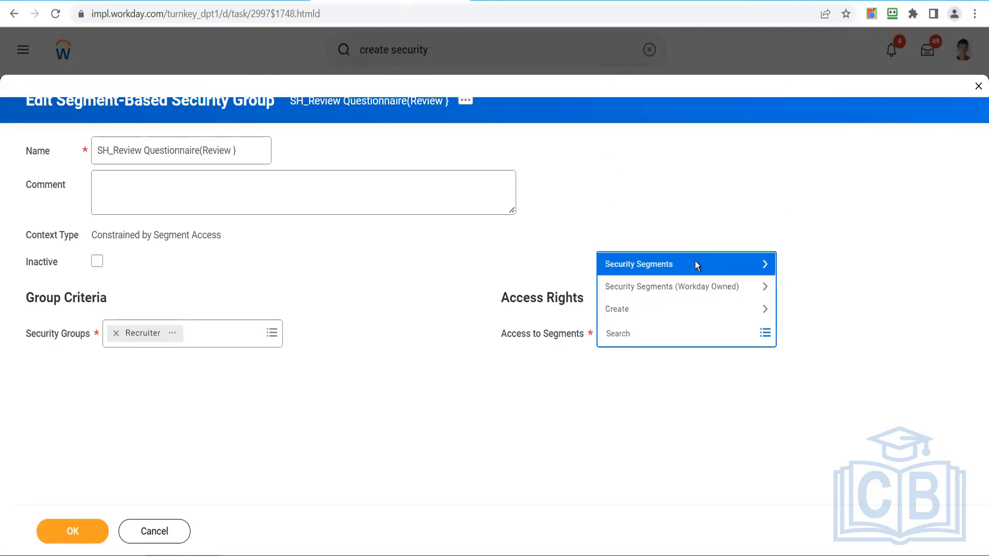
- Start creating a new questionnaire security segment from the Access to Segments field and name it "Review Questionnaire"
left_click(670, 310)
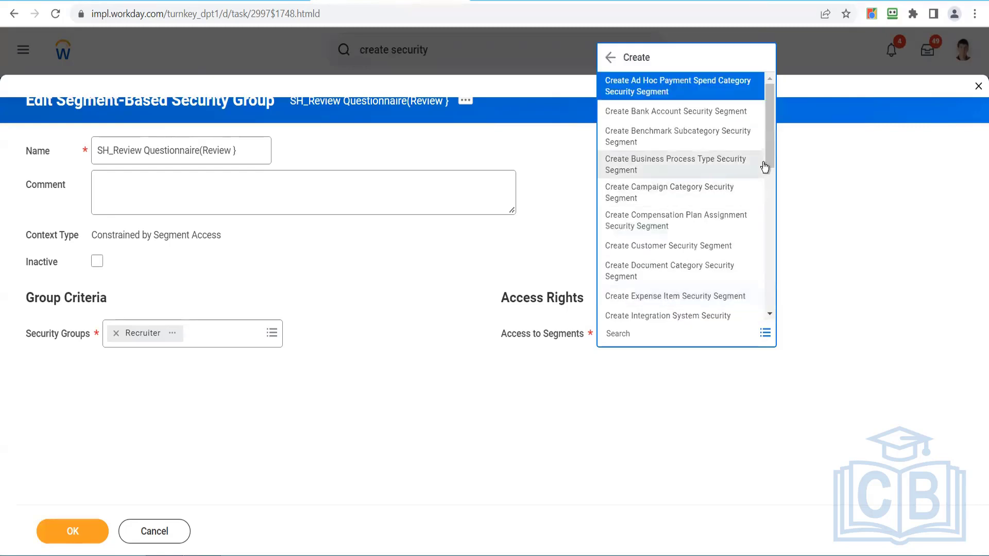
left_click_drag(771, 134, 774, 257)
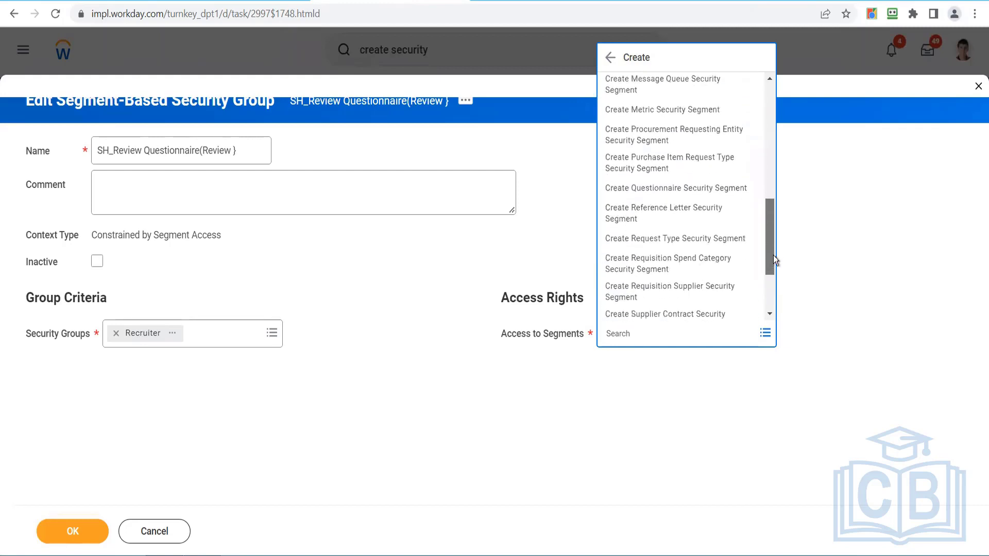
left_click(704, 192)
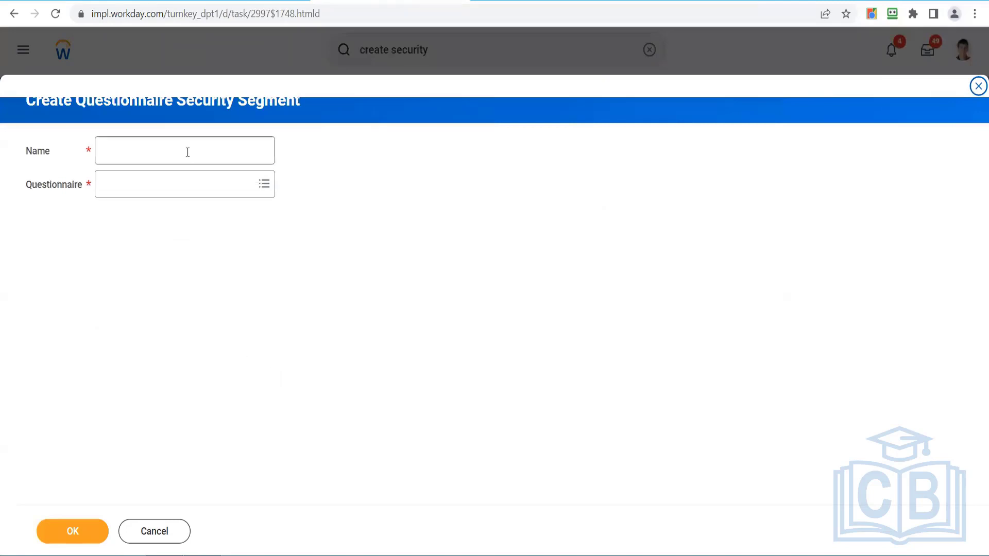
left_click(188, 152)
type("Review W")
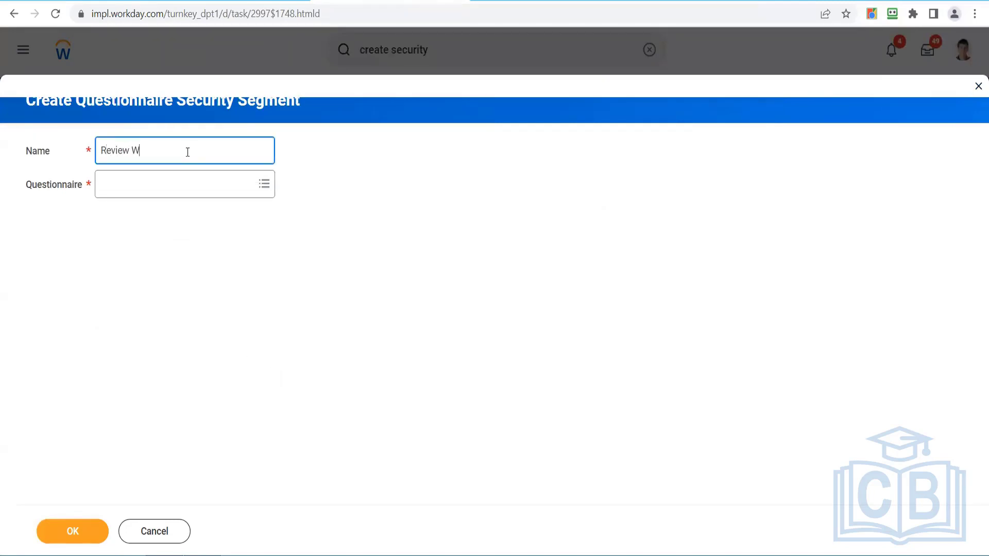
key("BackSpace")
type("Questionnaire")
- Add the Supplier Request, Subject Access Request (GDPR) and Report Request questionnaires to the Review Questionnaire segment
left_click(264, 186)
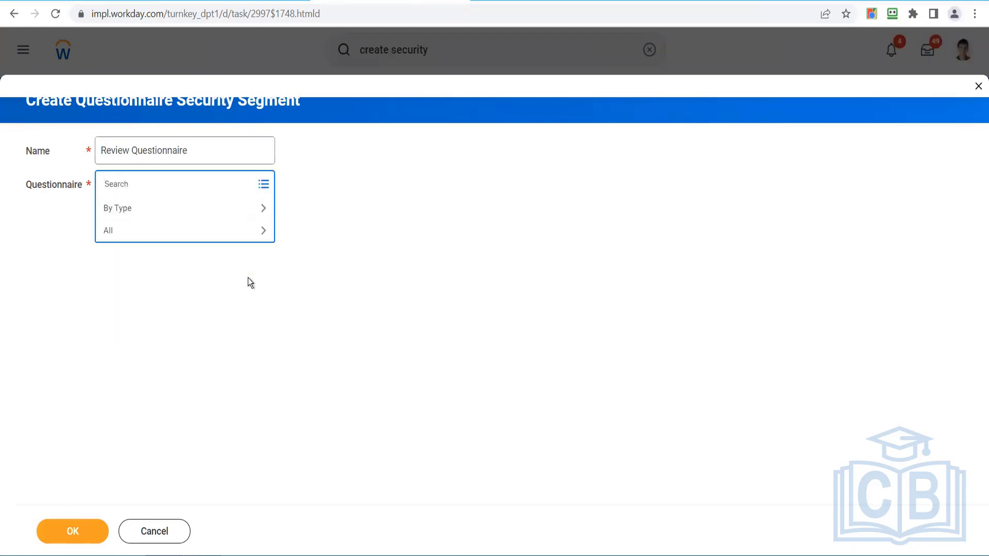
left_click(216, 214)
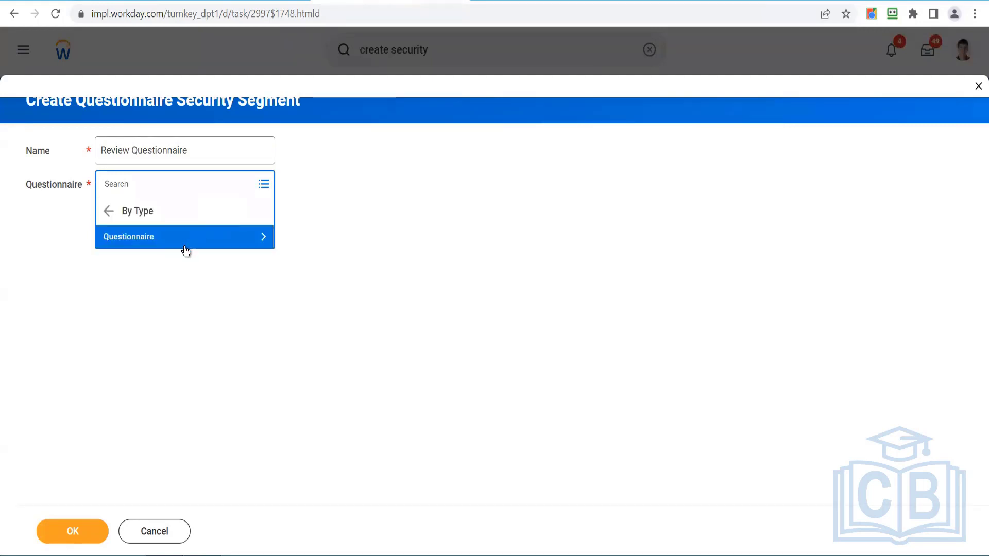
left_click(184, 245)
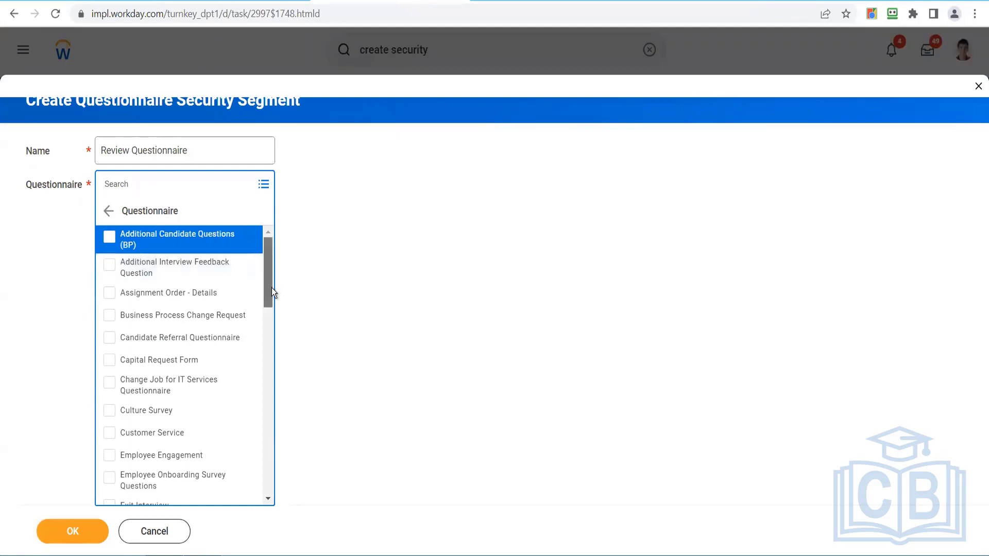
left_click_drag(270, 287, 267, 364)
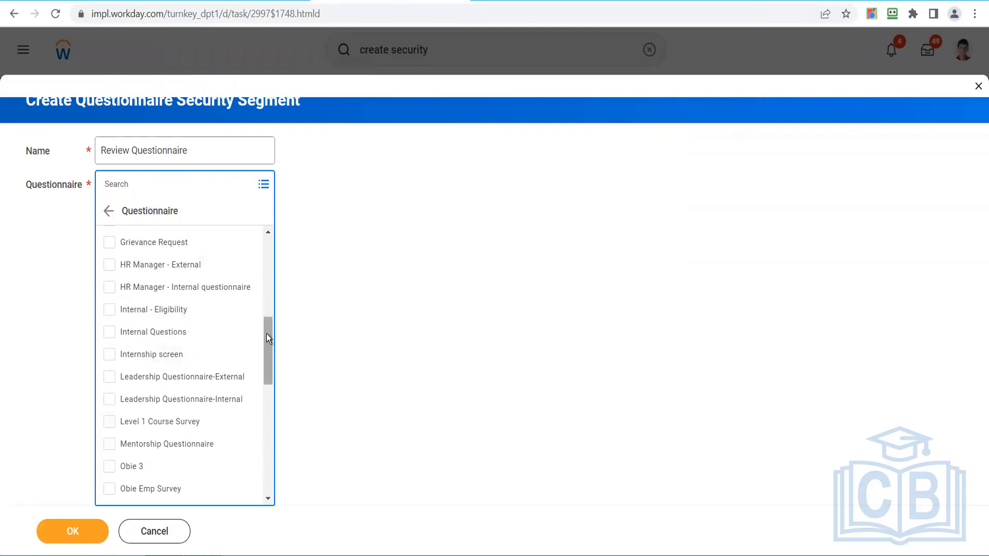
left_click_drag(266, 334, 268, 399)
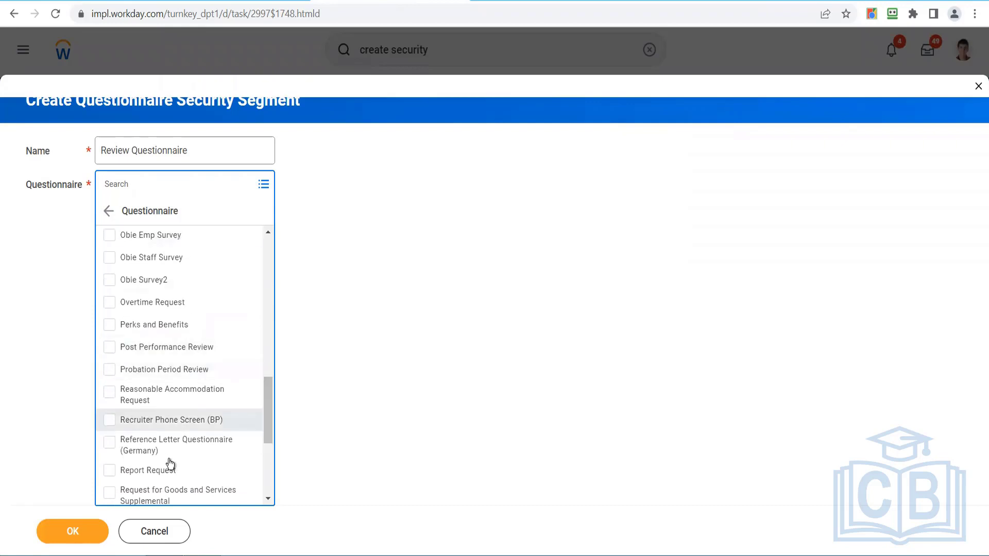
scroll(268, 415, "down", 3)
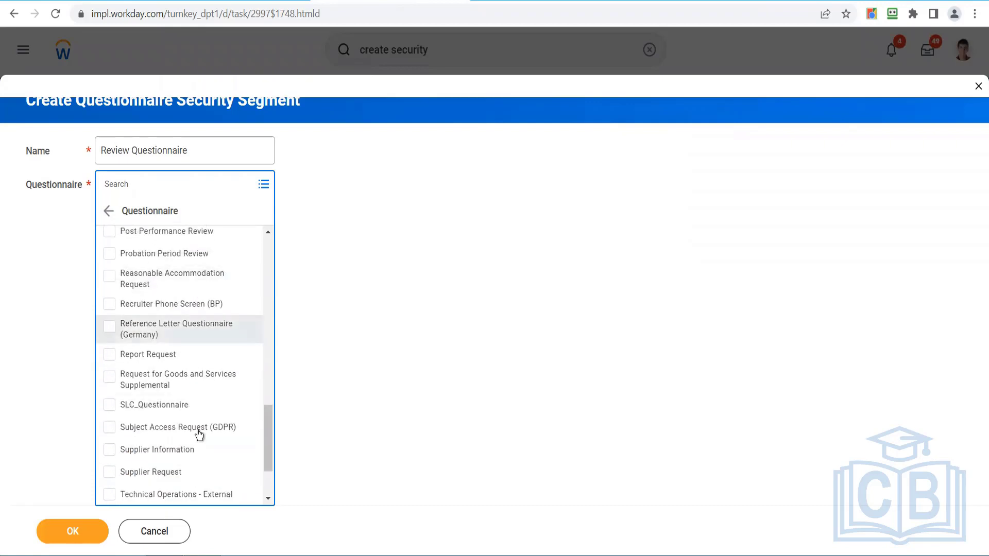
left_click(182, 454)
left_click(182, 452)
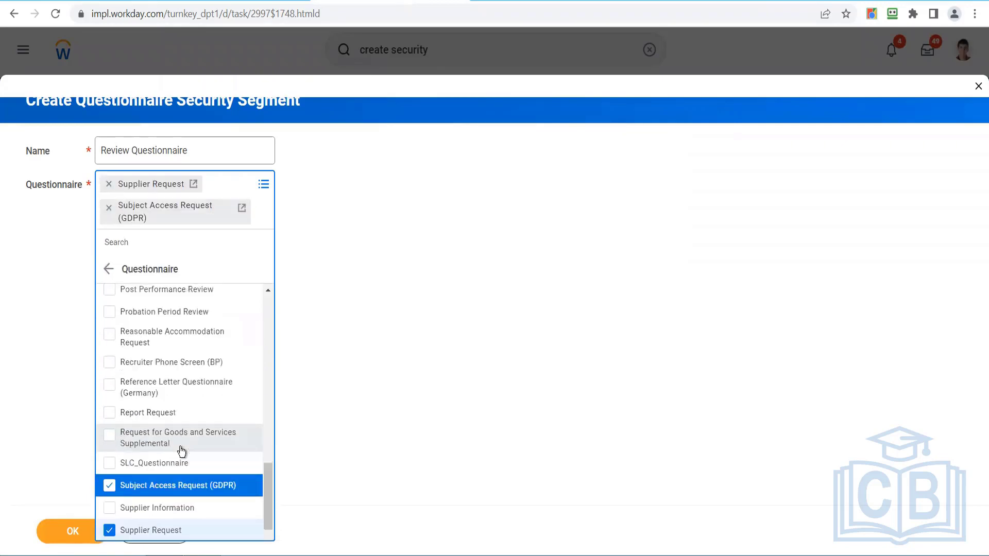
left_click(186, 412)
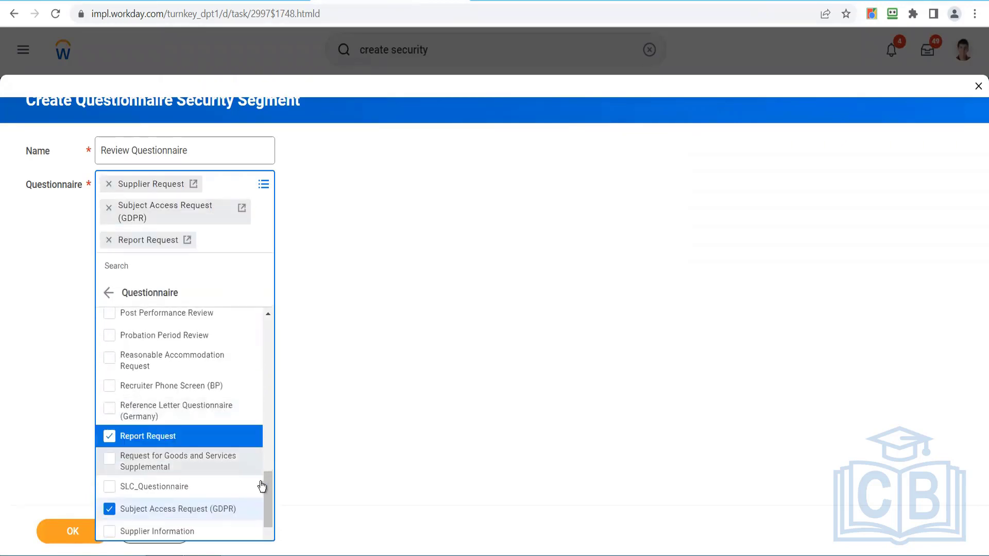
- Add the Probation Period Review questionnaire to the segment's selection
left_click_drag(267, 493, 267, 489)
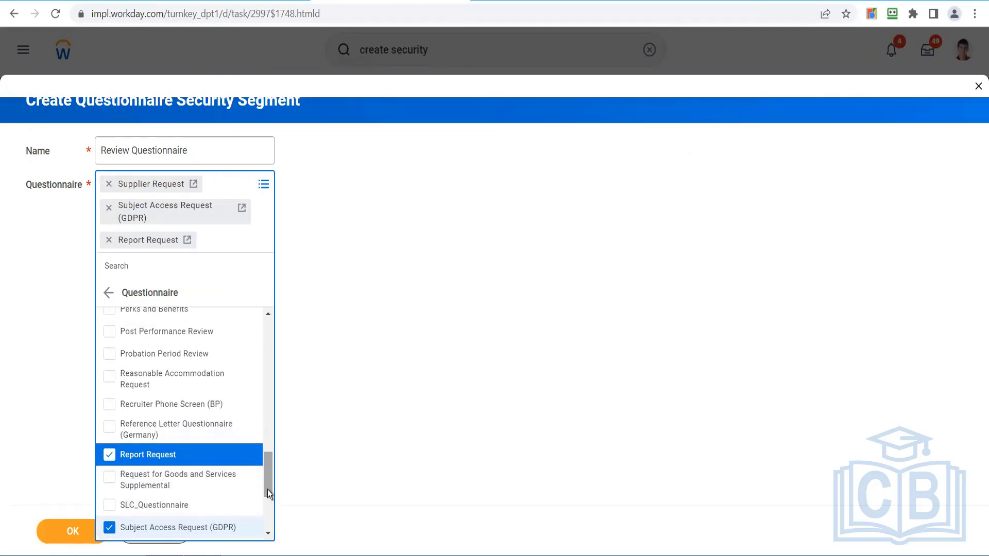
left_click_drag(267, 489, 268, 479)
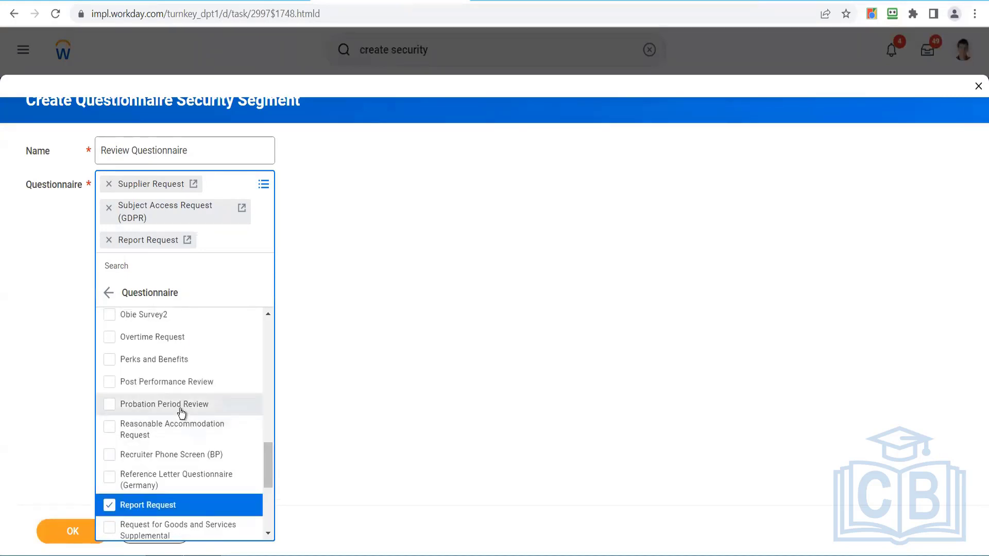
left_click(181, 412)
left_click(29, 391)
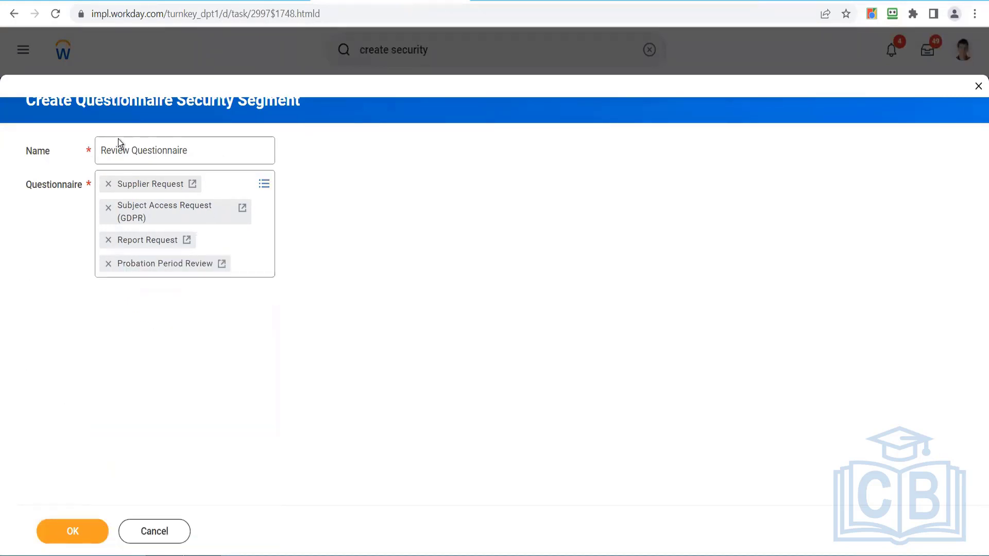
- Save the new questionnaire security segment and the segment-based security group that uses it
left_click(72, 537)
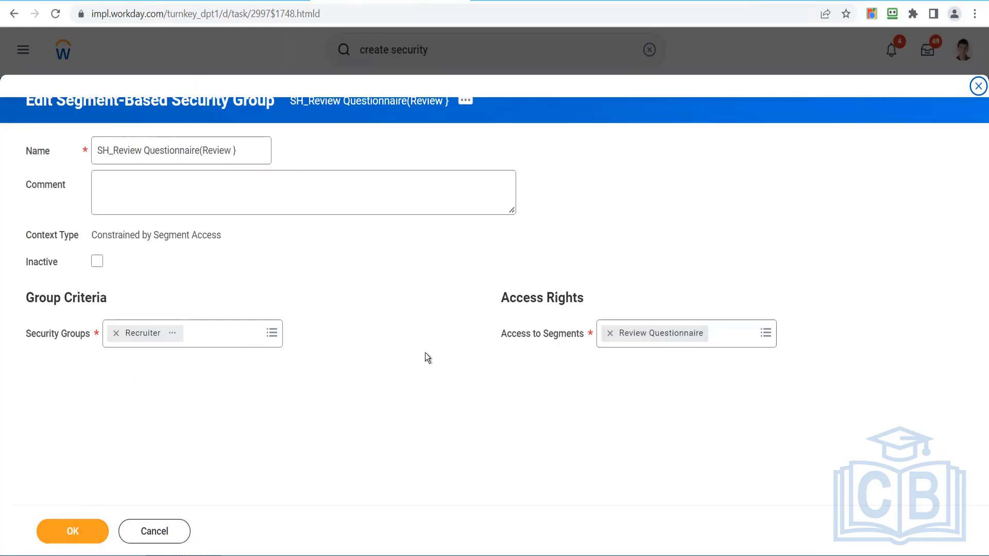
left_click(79, 533)
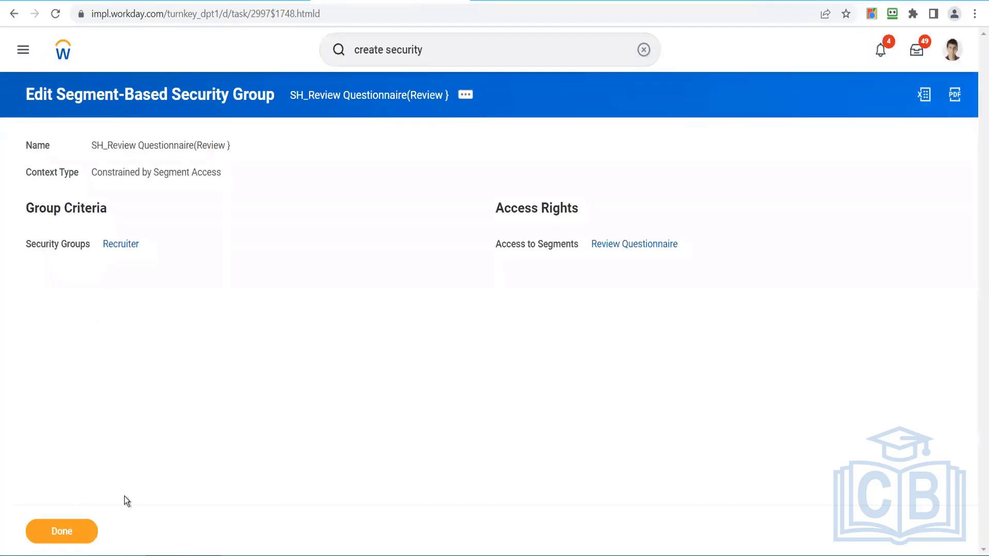
left_click(62, 531)
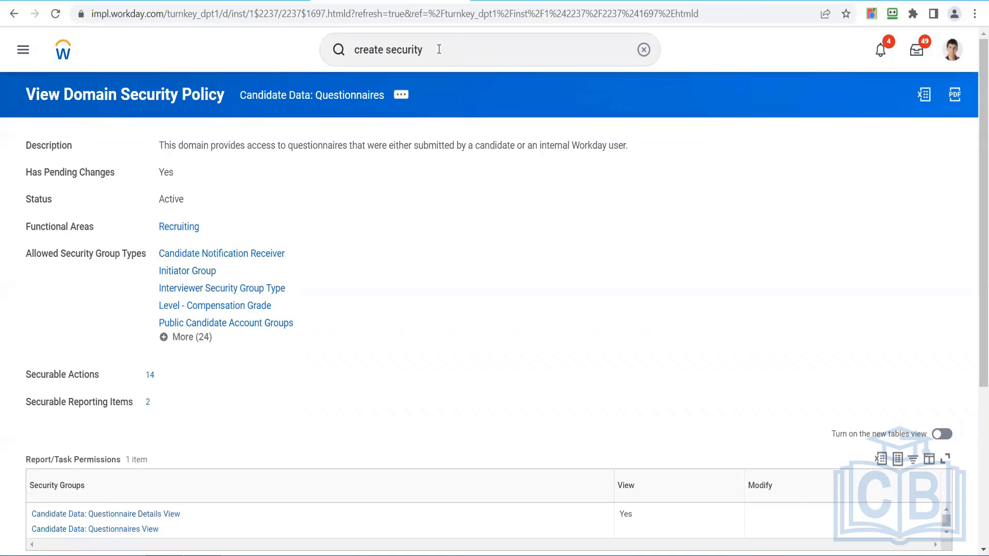
- Search for "activate pendi" and open the Activate Pending Security Policy Changes task
left_click(439, 49)
type("actiavte ")
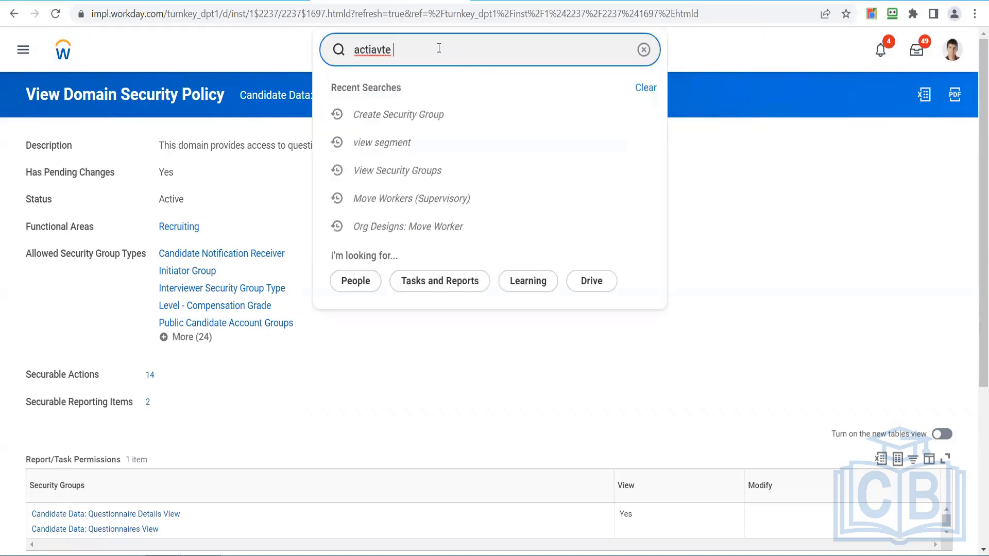
type("pendi")
left_click(383, 50)
key("BackSpace")
key("BackSpace")
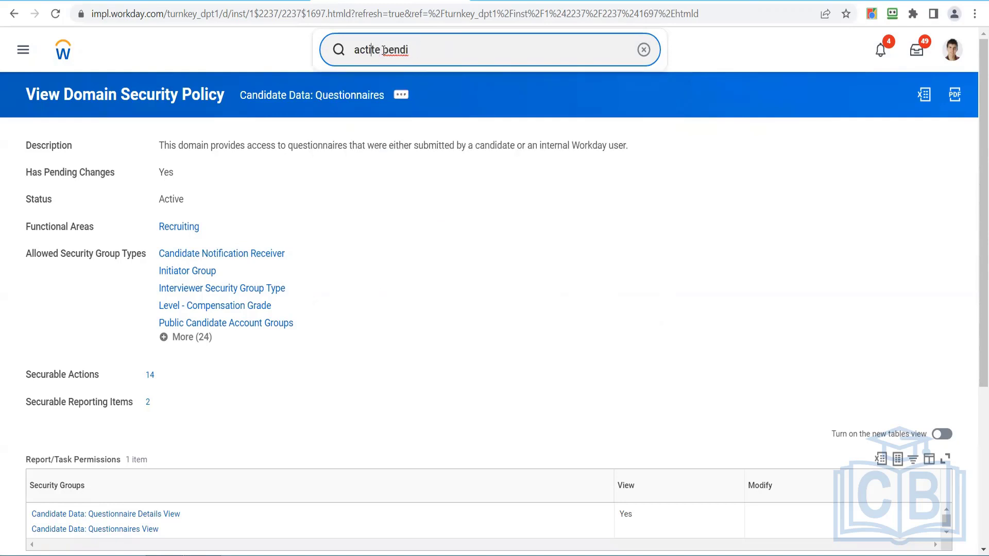
type("va")
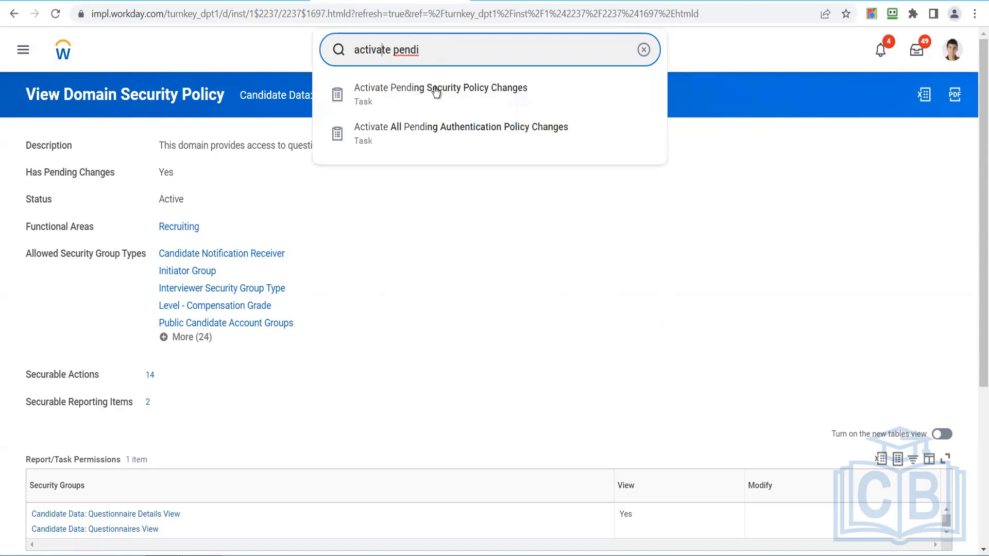
left_click(433, 96)
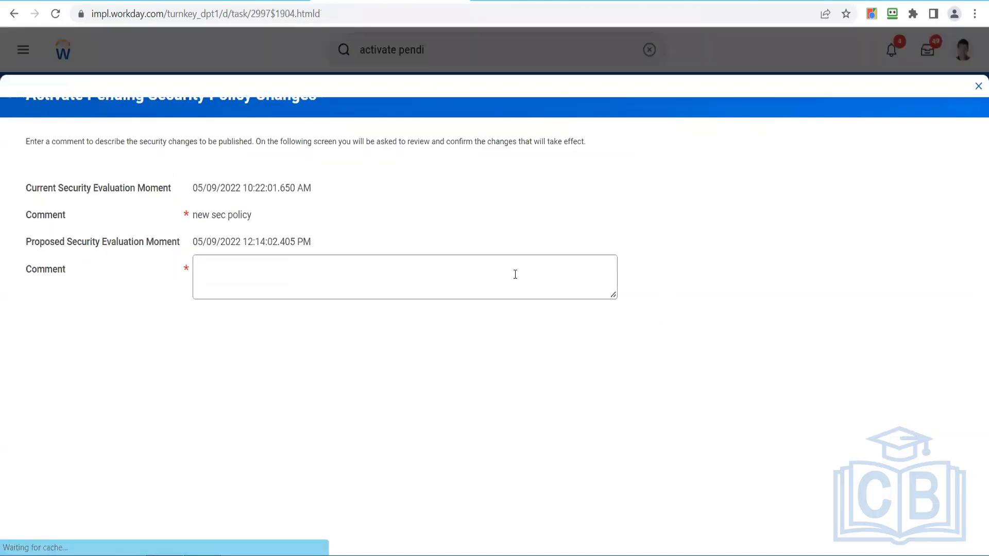
- Activate the pending security policy changes with the comment "Test", ticking the required confirmation
left_click(416, 289)
type("Test")
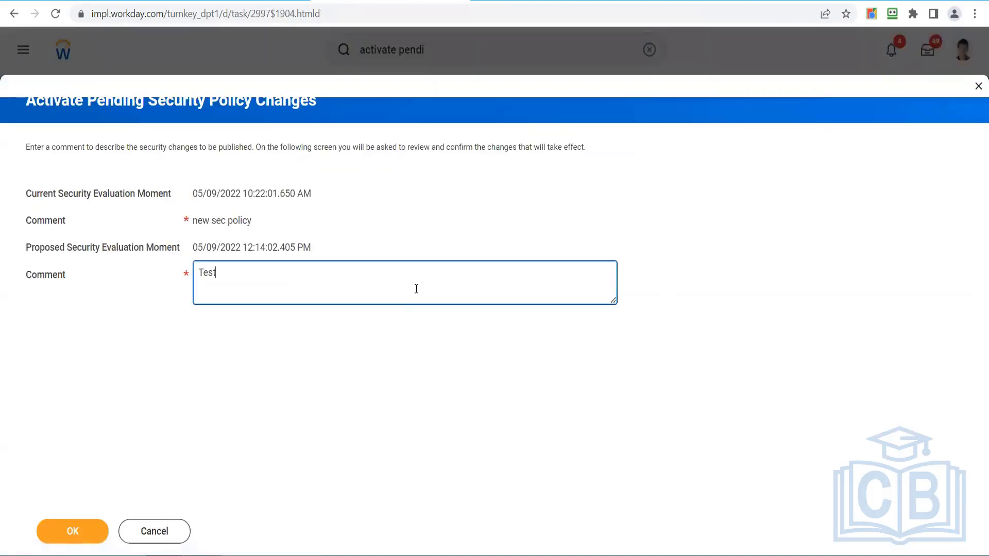
left_click(100, 531)
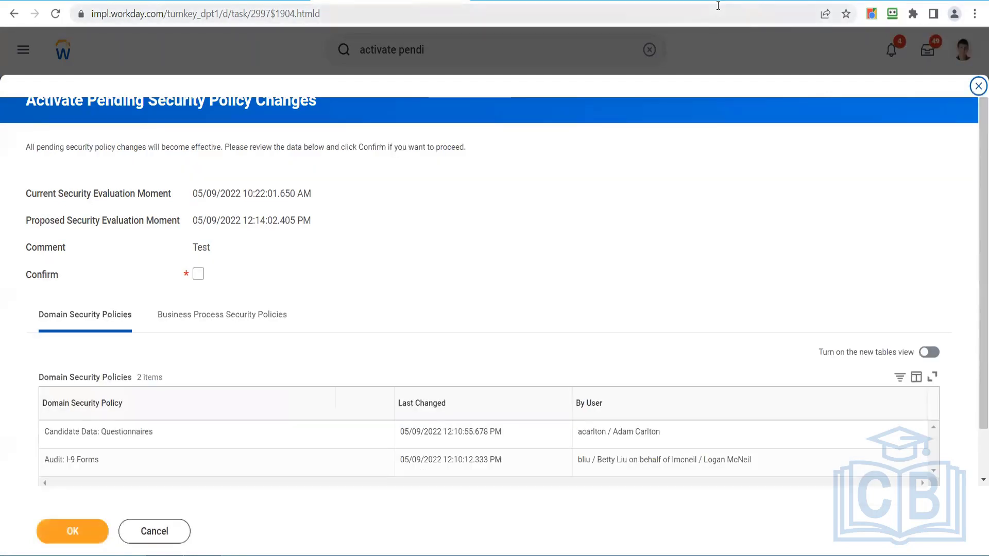
left_click(72, 536)
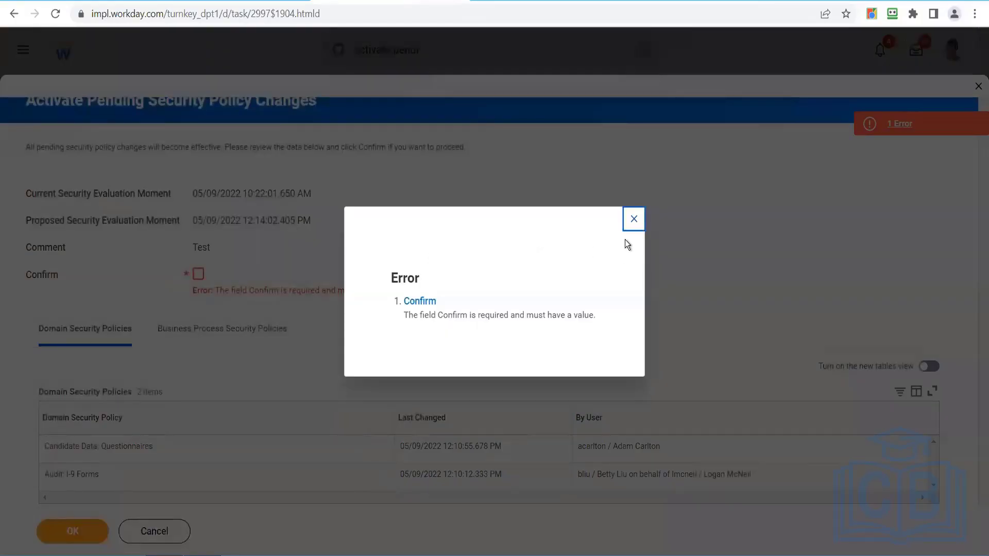
left_click(633, 219)
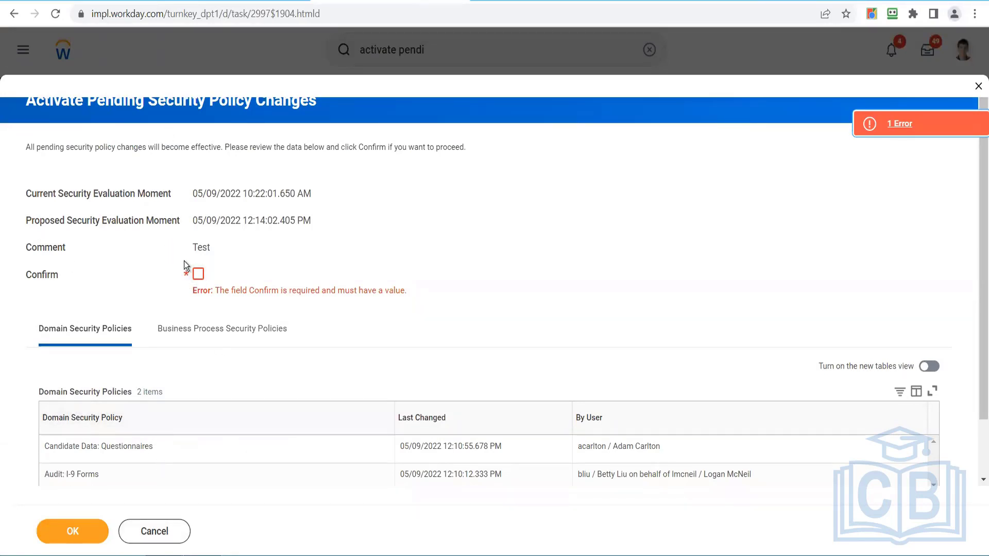
left_click(199, 277)
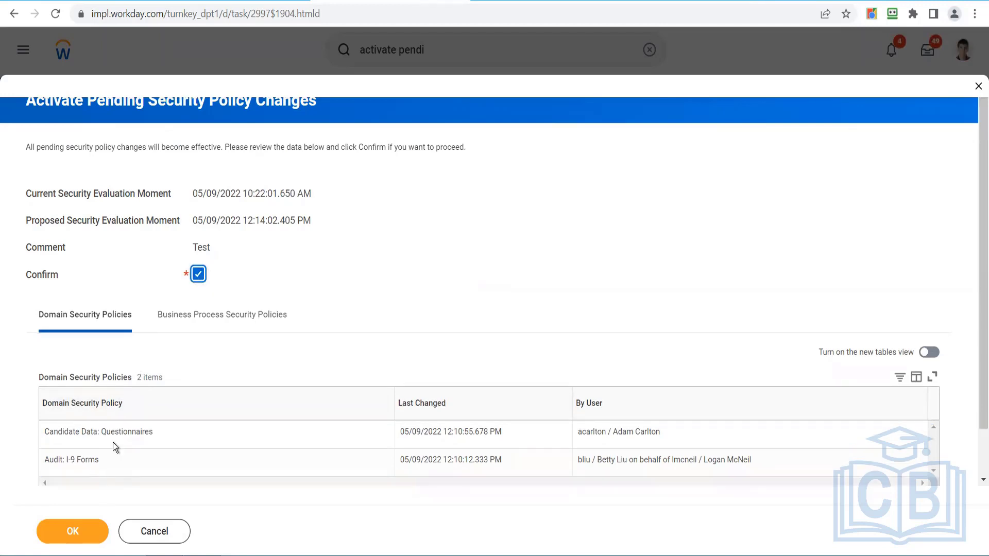
left_click(78, 532)
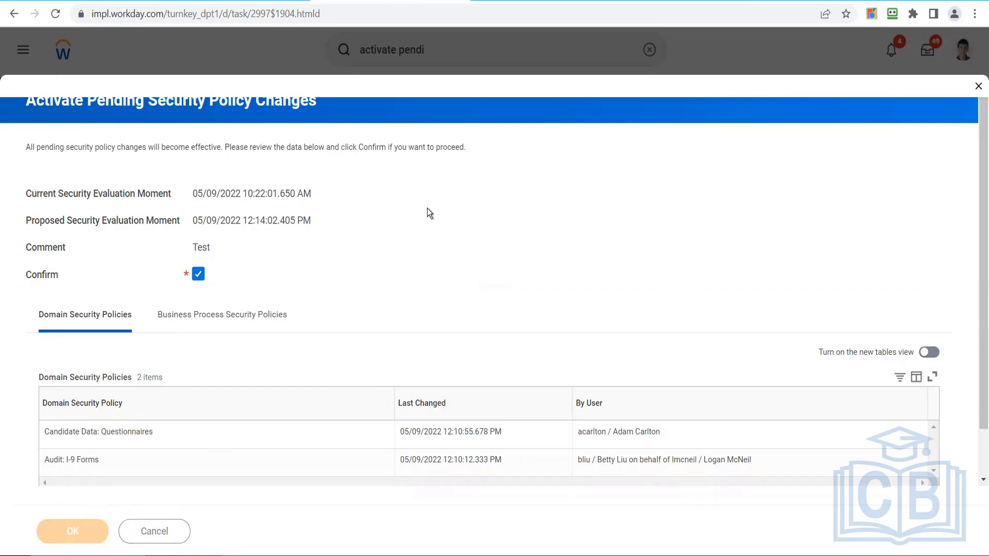
- Search for "create securit" and start the Create Security Group task
left_click(644, 50)
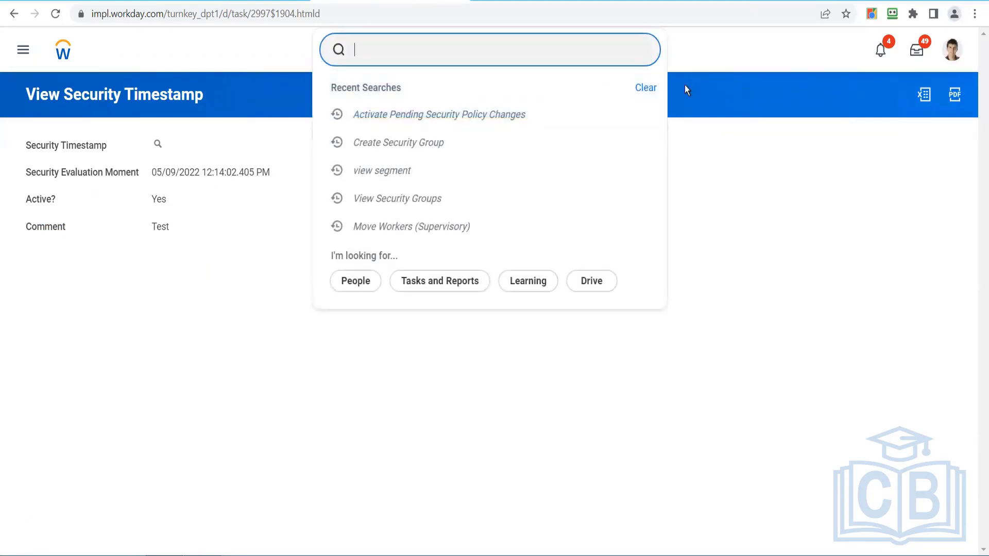
key("alt+Tab")
key("alt+Tab")
type("create ")
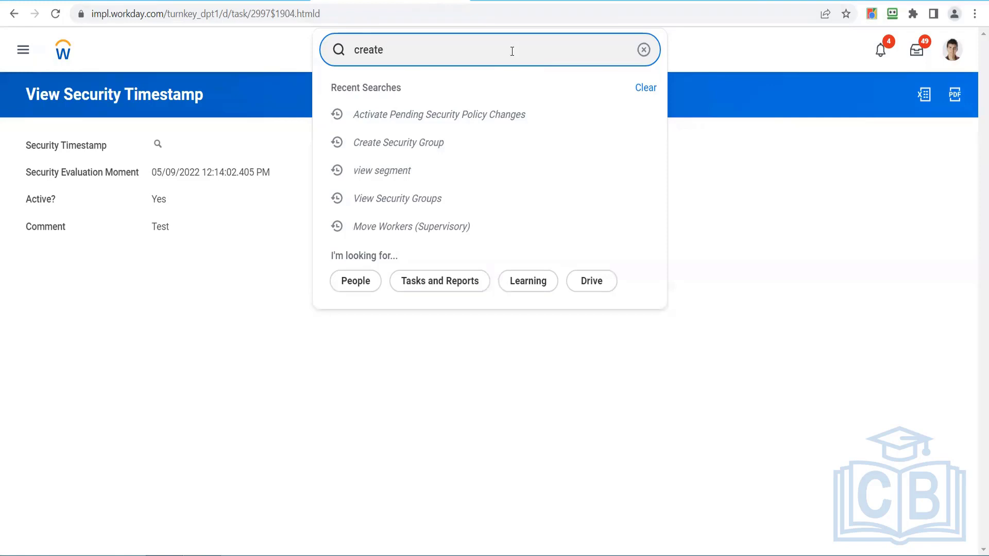
type("securit")
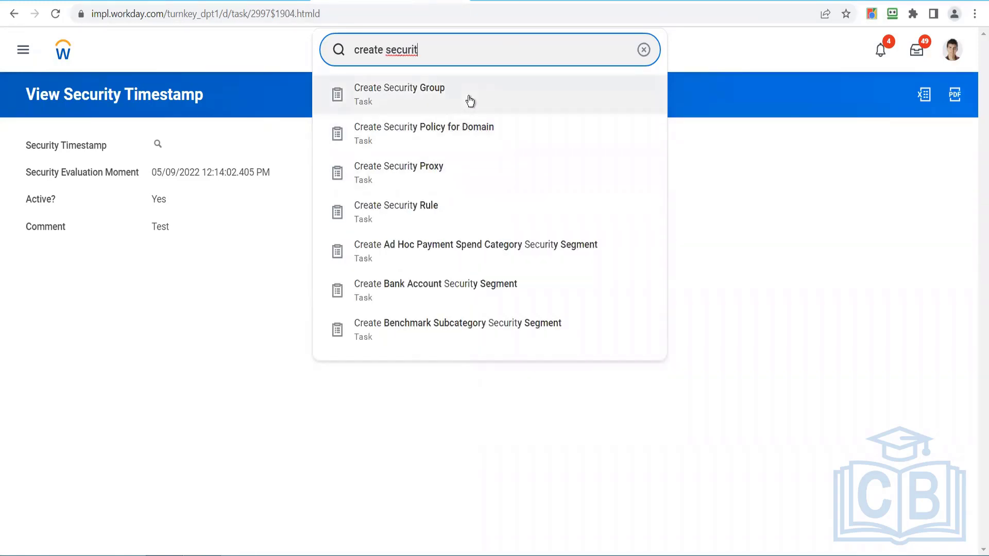
left_click(469, 101)
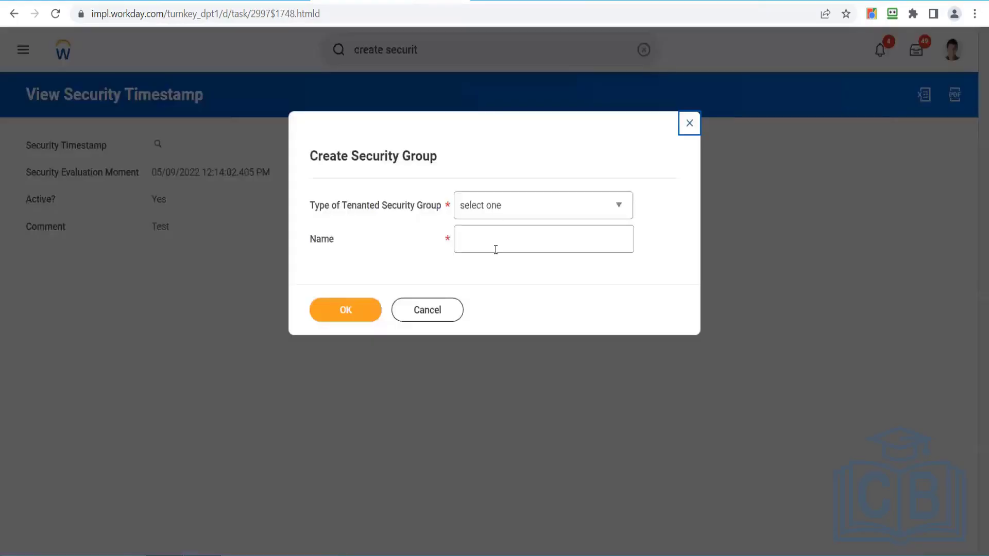
- Create a Segment-Based Security Group named "SH_Interview and Offer Questionnaire"
left_click(518, 210)
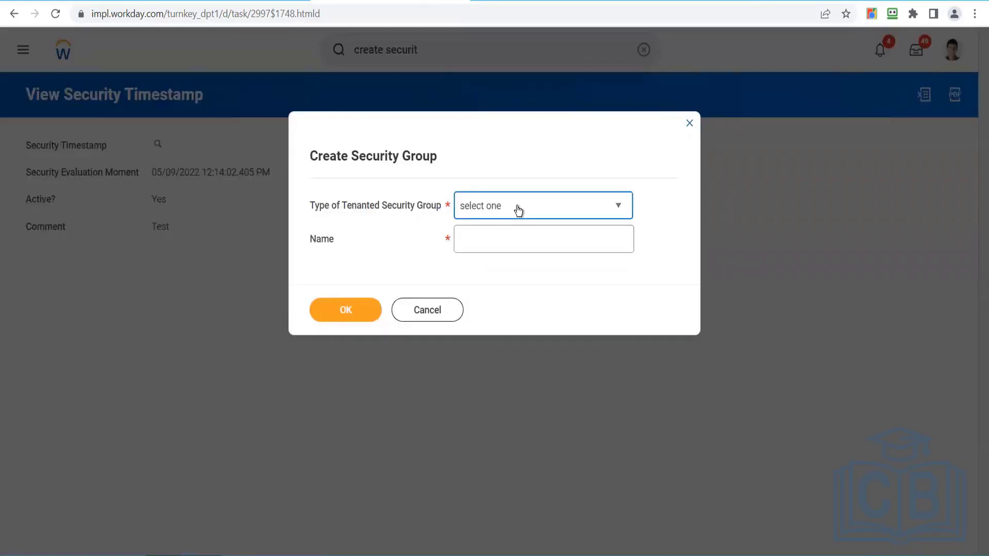
left_click(518, 210)
left_click_drag(626, 275, 629, 435)
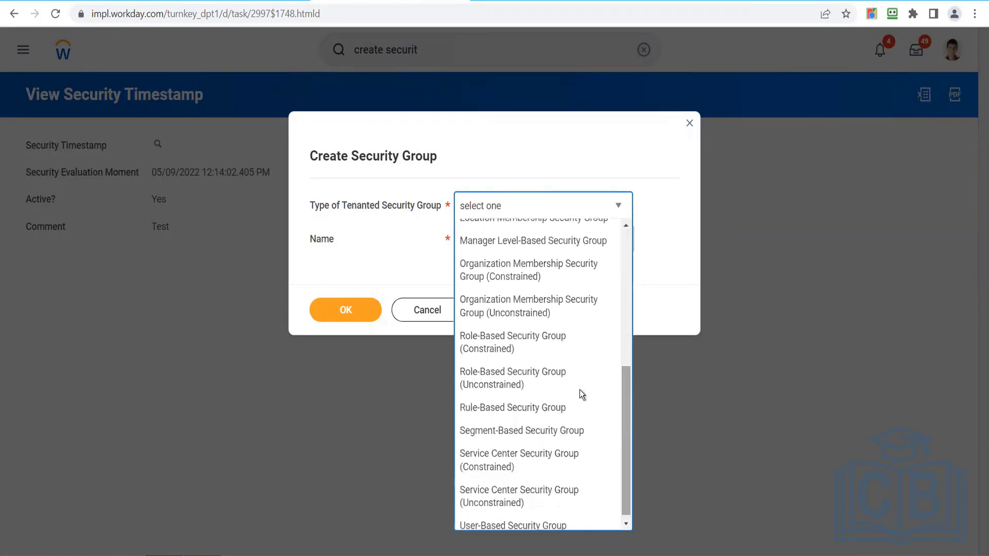
left_click(527, 435)
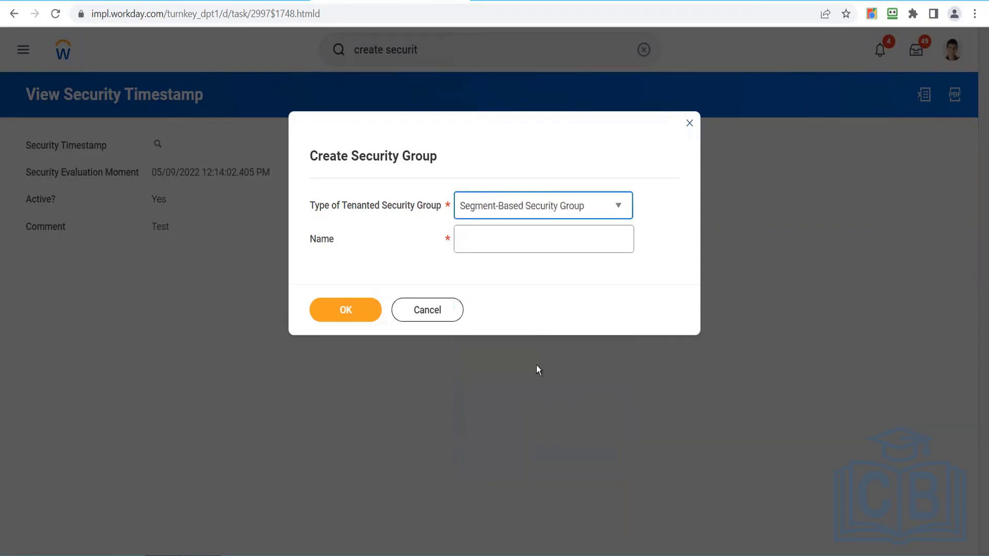
left_click(569, 235)
type("SH_")
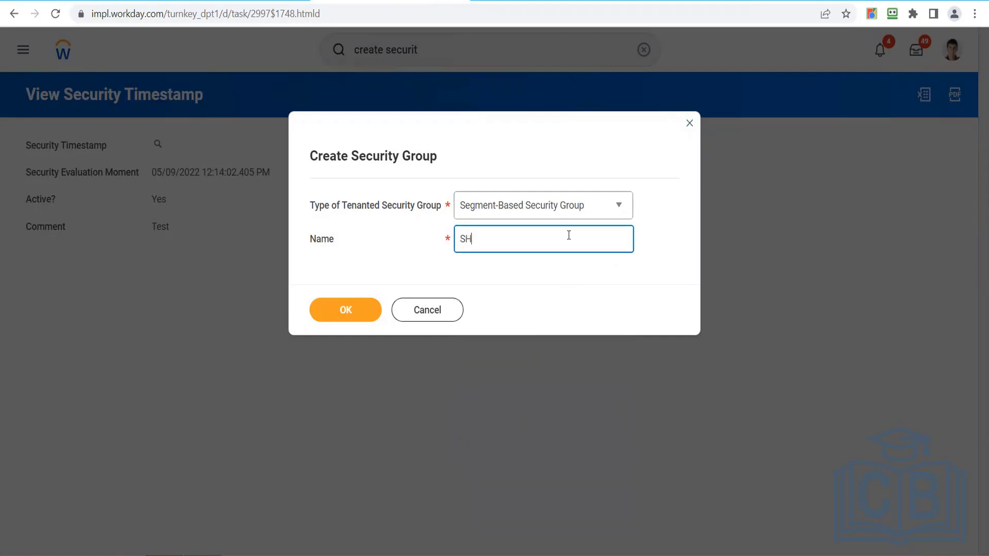
type("Interview and")
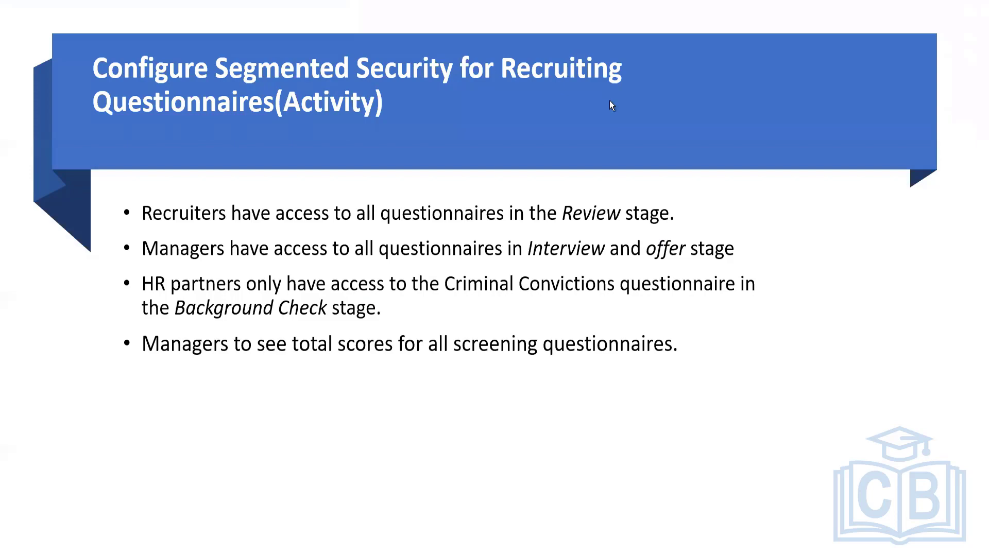
type("Offe")
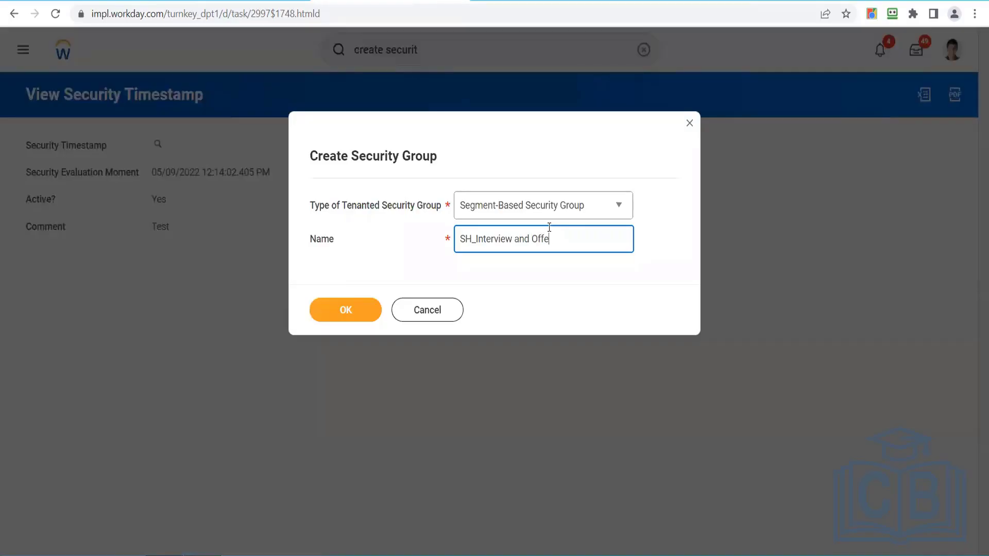
type("r Questionnaire")
left_click(362, 309)
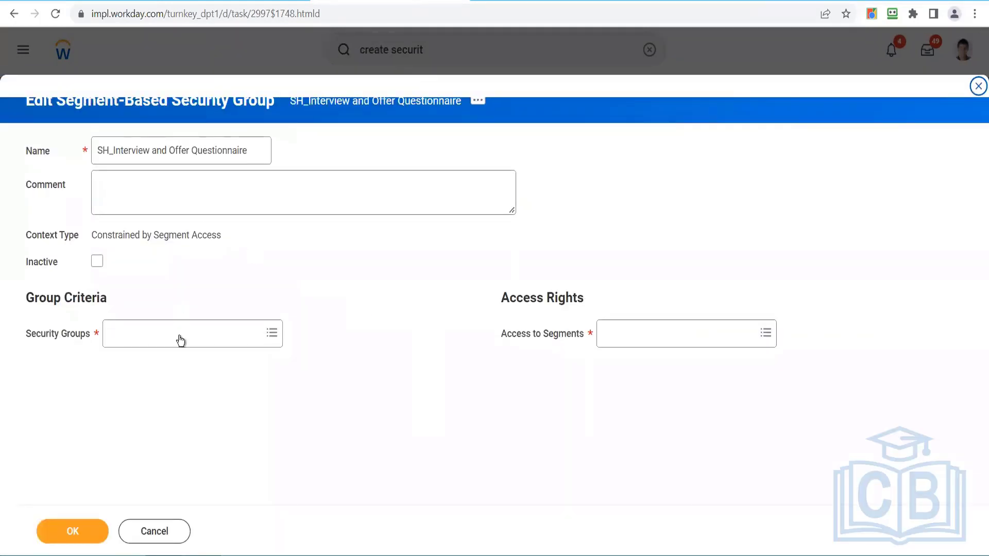
- Search for "manager" in the group criteria and add the Manager security group to SH_Interview and Offer Questionnaire
left_click(186, 341)
type("manager")
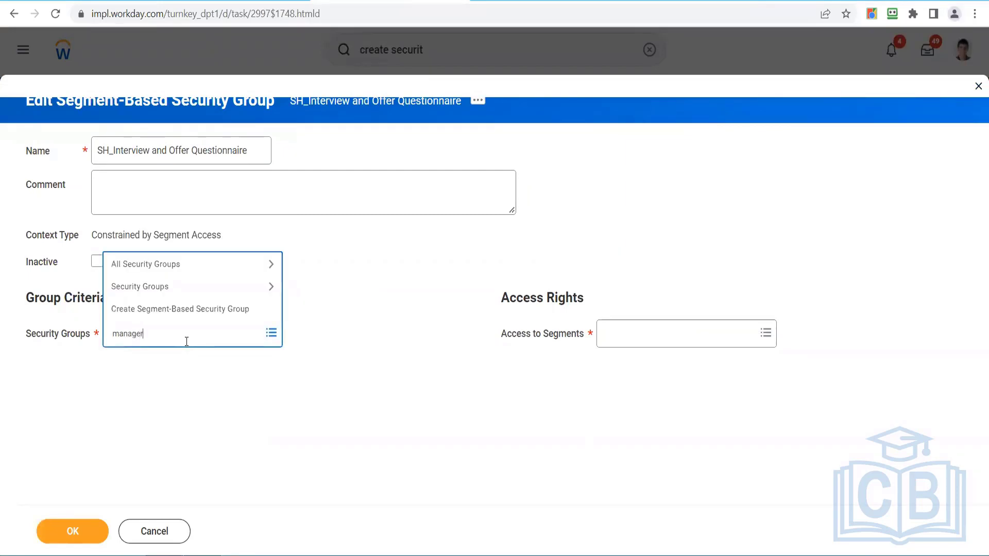
key("Return")
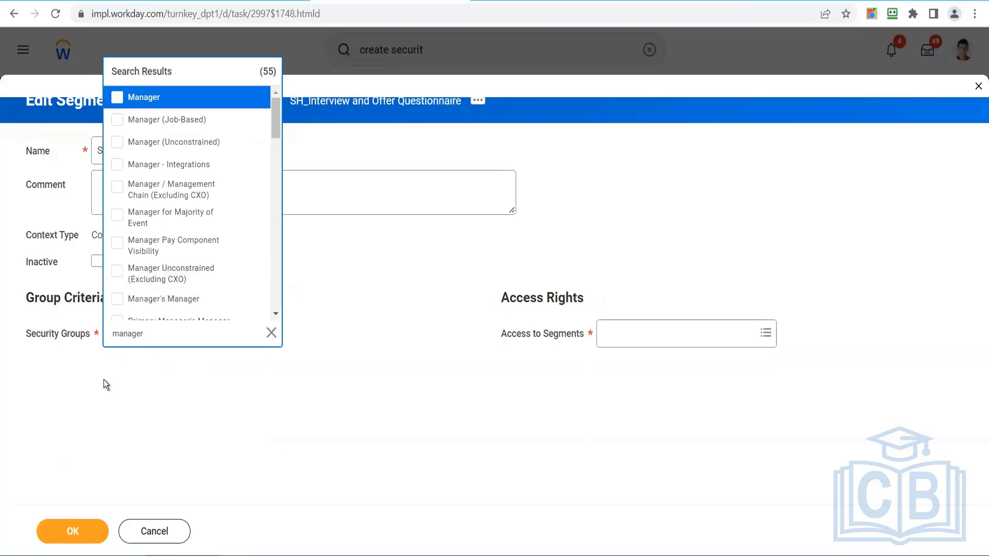
left_click(194, 99)
left_click(419, 407)
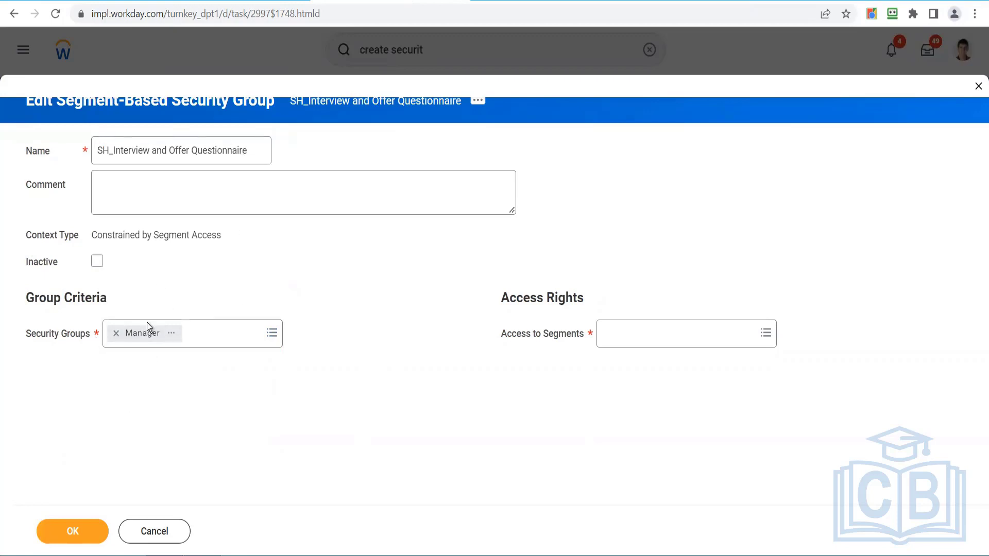
- Start a new questionnaire security segment for the group's segment access and name it "Interview and Offer Questionnaire"
left_click(767, 335)
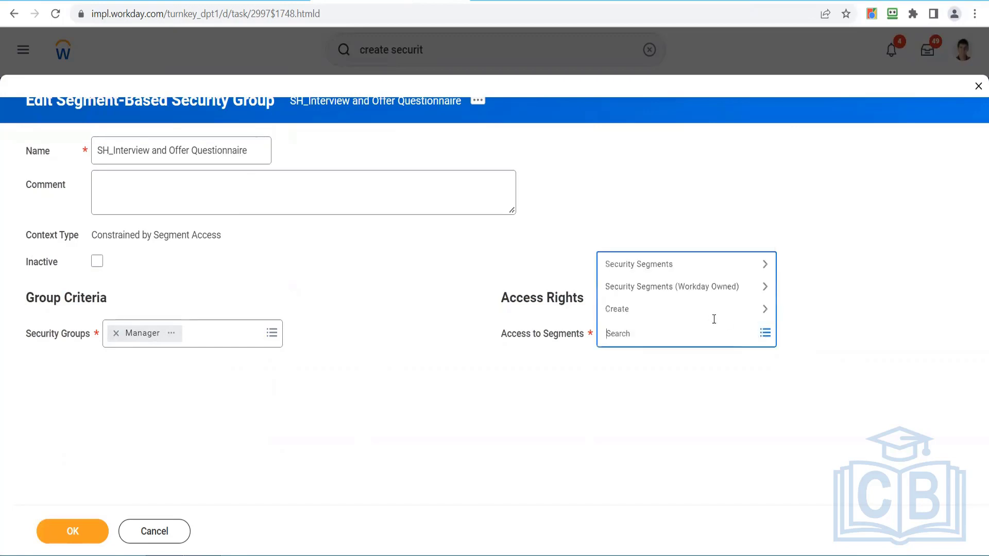
left_click(706, 315)
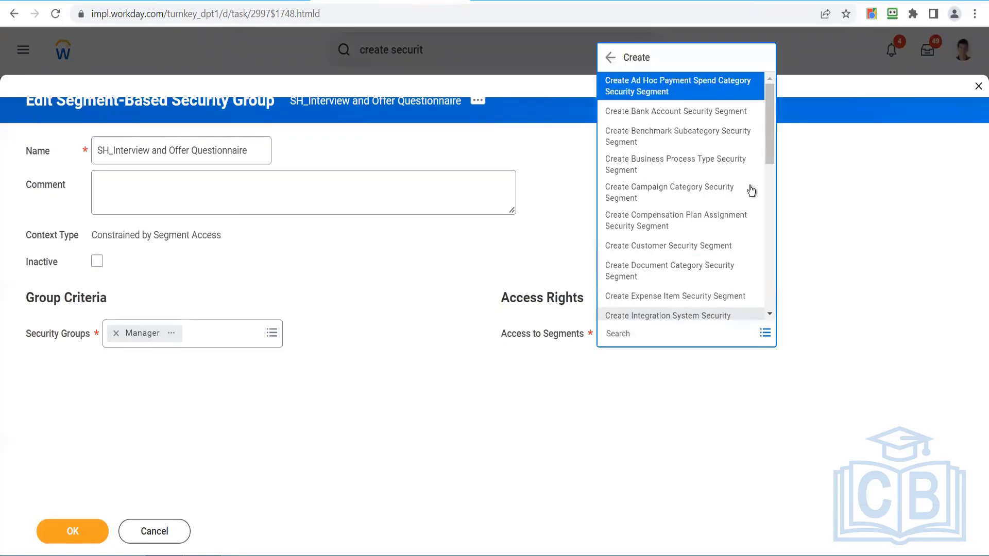
left_click_drag(767, 126, 762, 304)
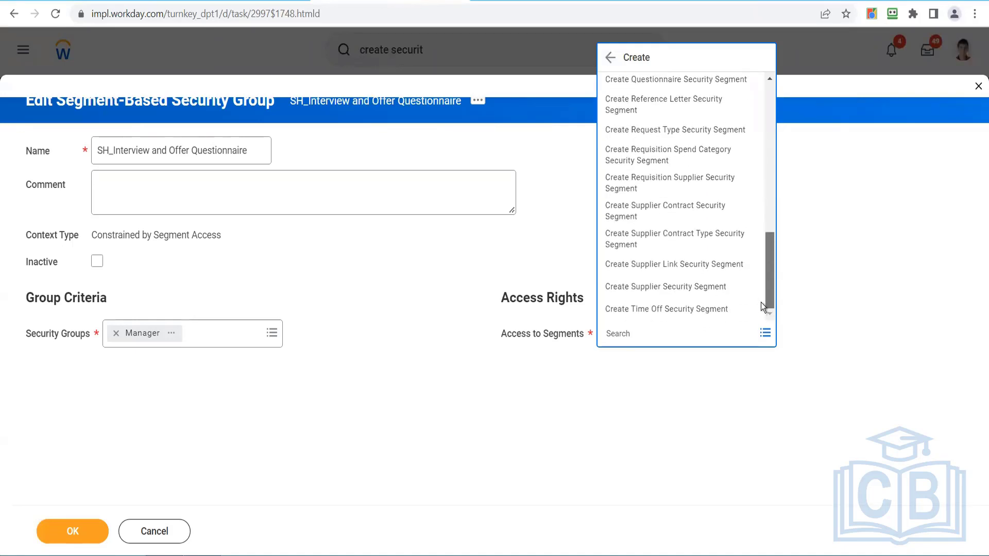
left_click_drag(771, 133, 770, 268)
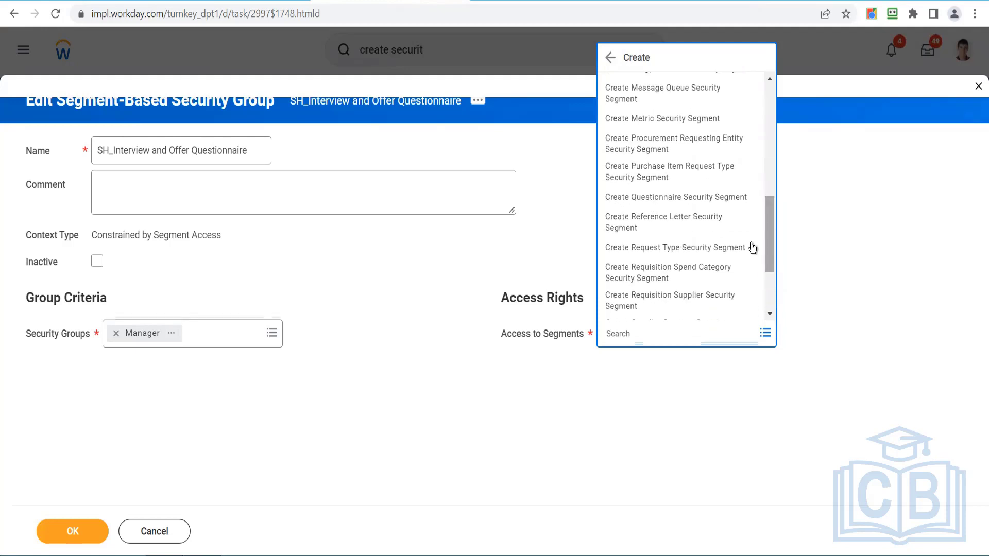
left_click(702, 197)
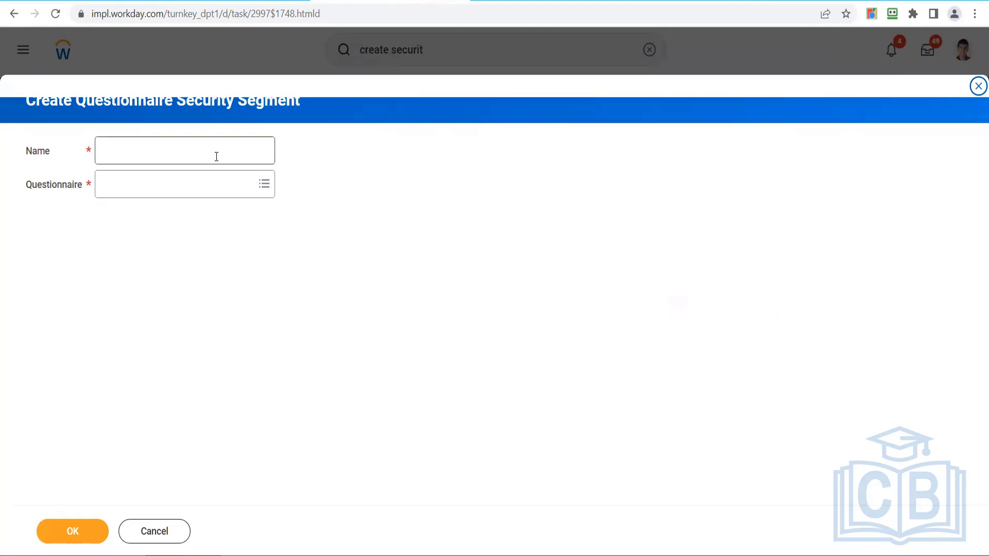
left_click(217, 156)
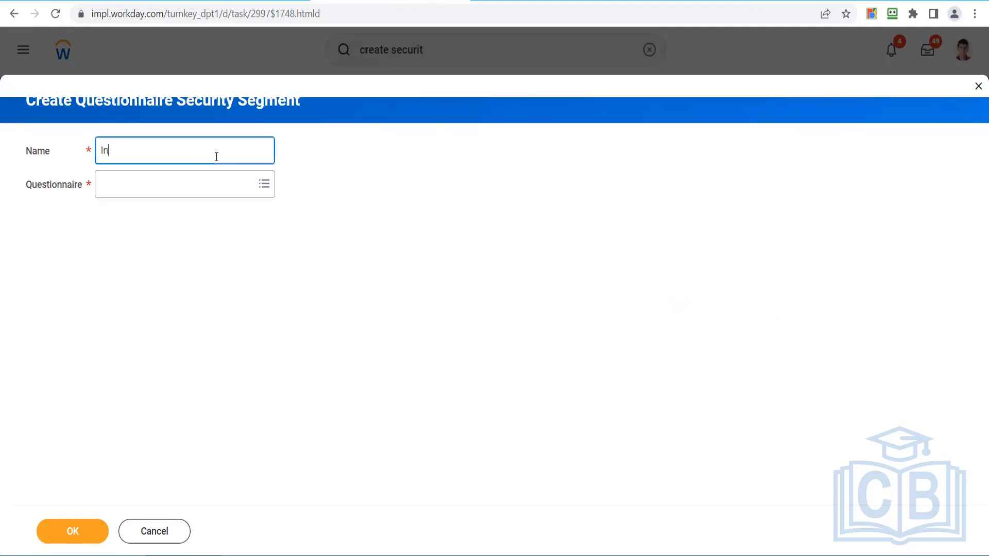
type("Interview And")
key("BackSpace")
type("and Offer Questionnaire")
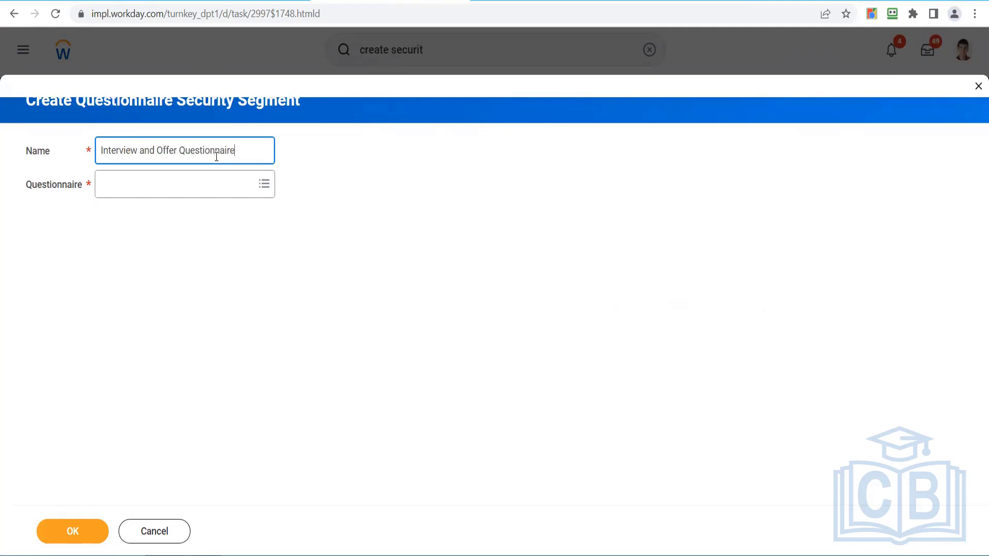
- Include Business Process Change Request, Candidate Referral Questionnaire, Capital Request Form, Goals and Exit Interview in the segment, and save the segment and security group
left_click(264, 184)
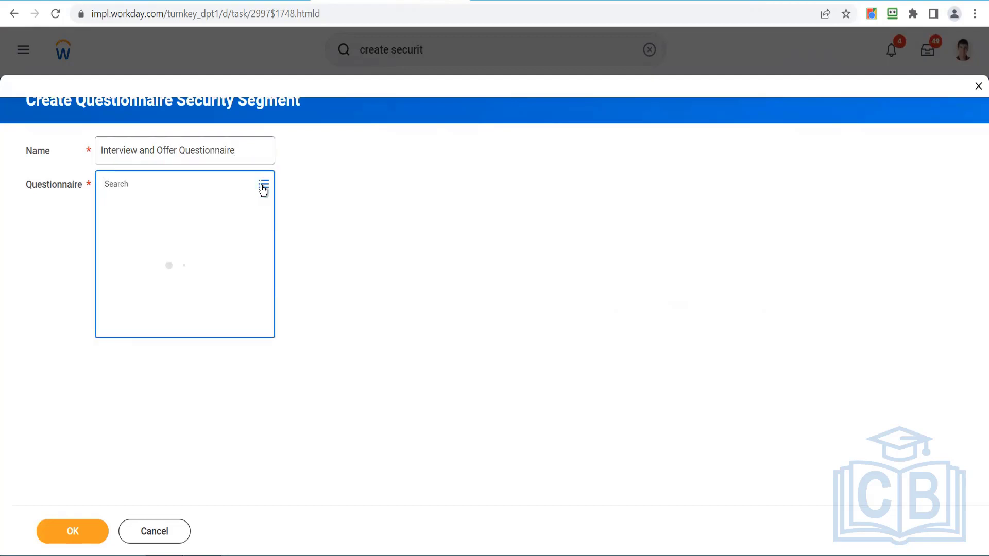
left_click(201, 232)
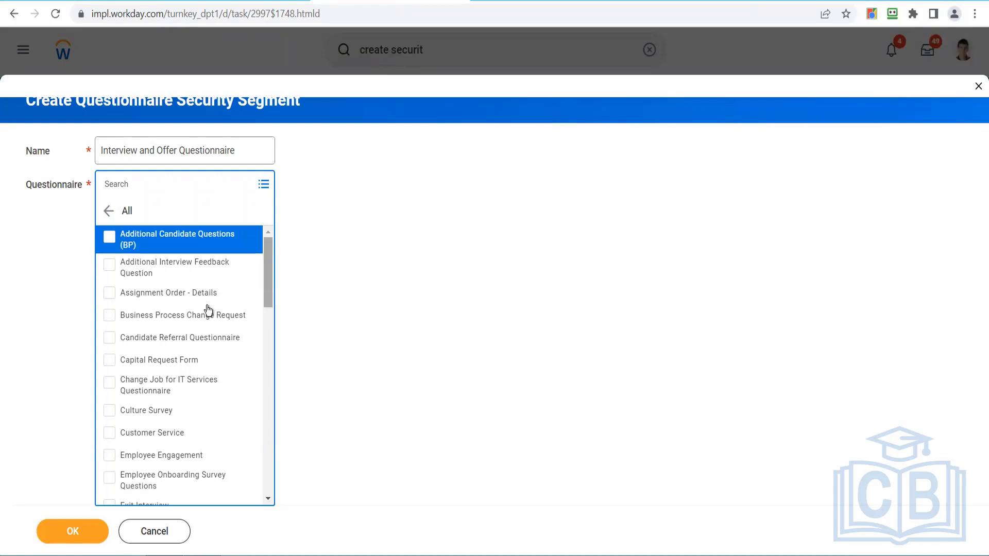
left_click(193, 317)
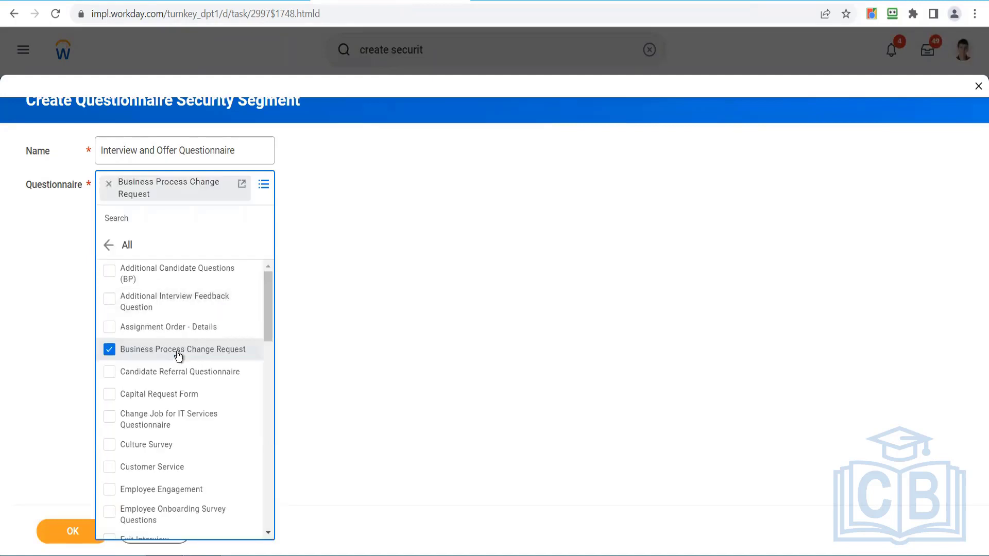
left_click(178, 383)
left_click(181, 435)
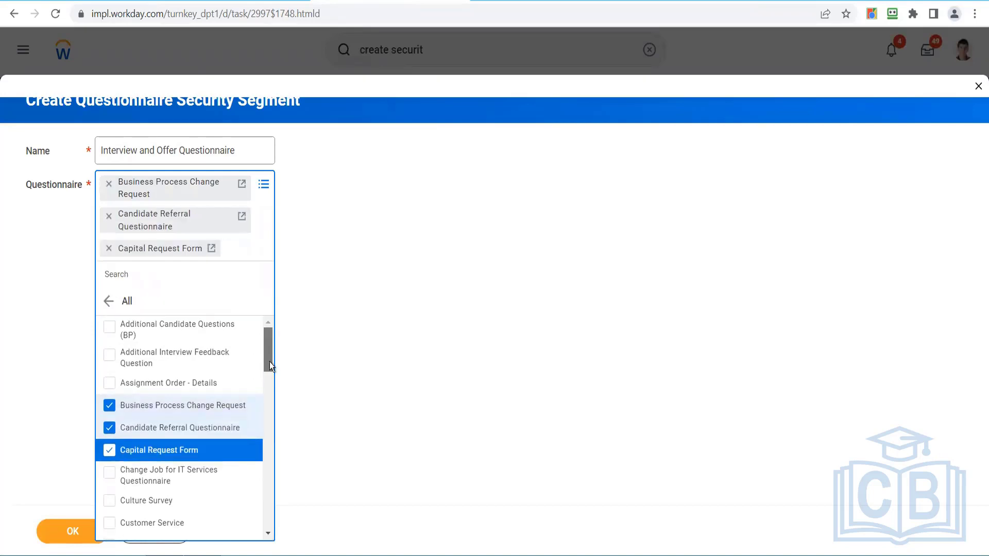
scroll(269, 361, "down", 4)
left_click(187, 450)
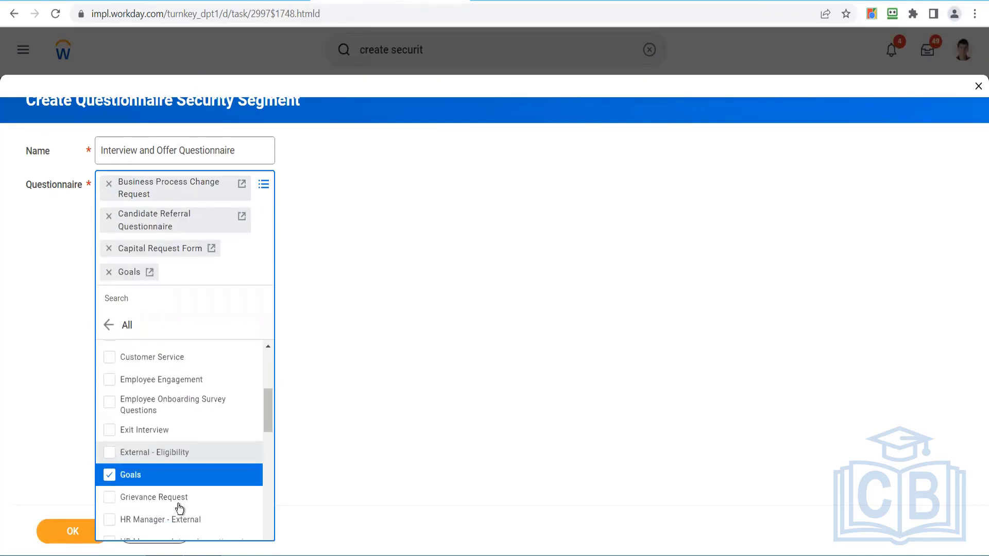
left_click(180, 435)
left_click(7, 399)
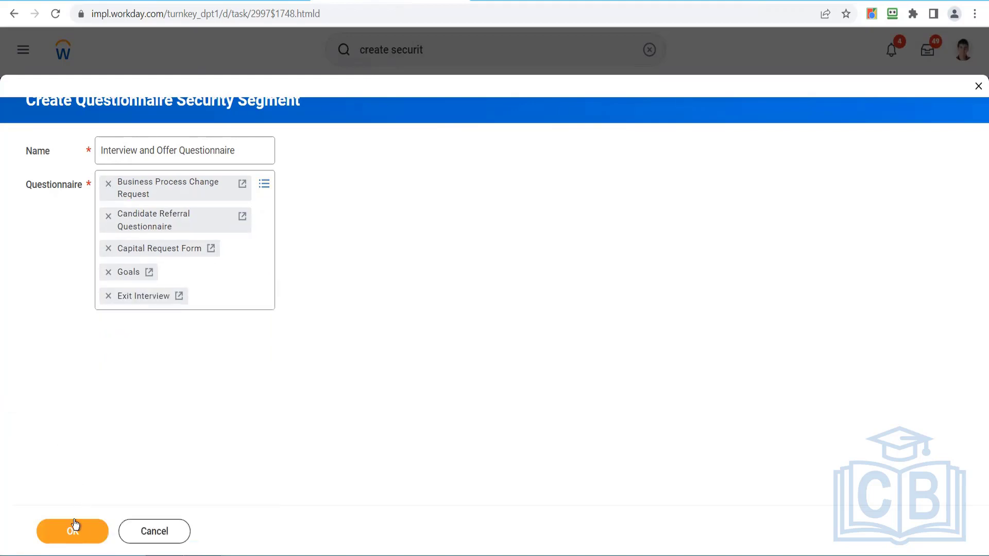
left_click(72, 536)
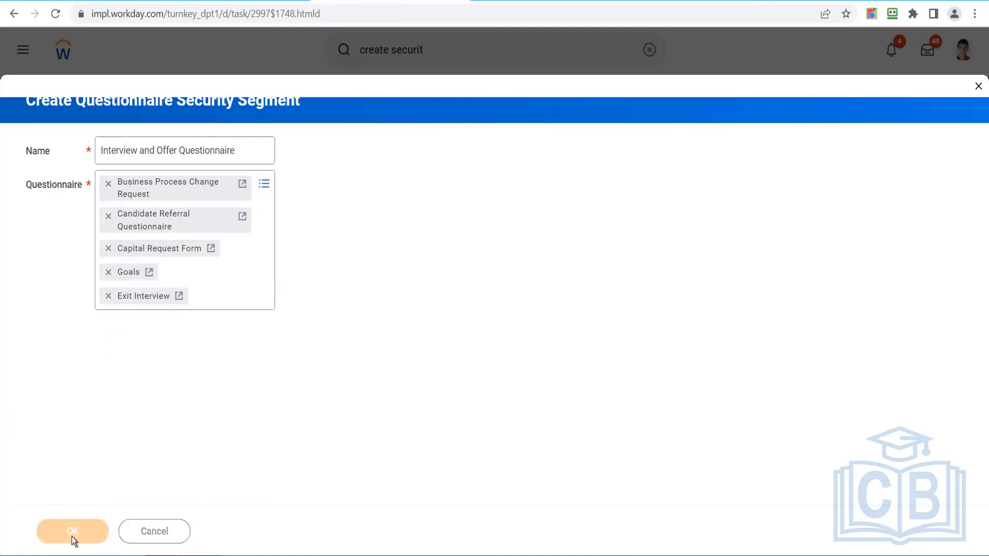
left_click(94, 532)
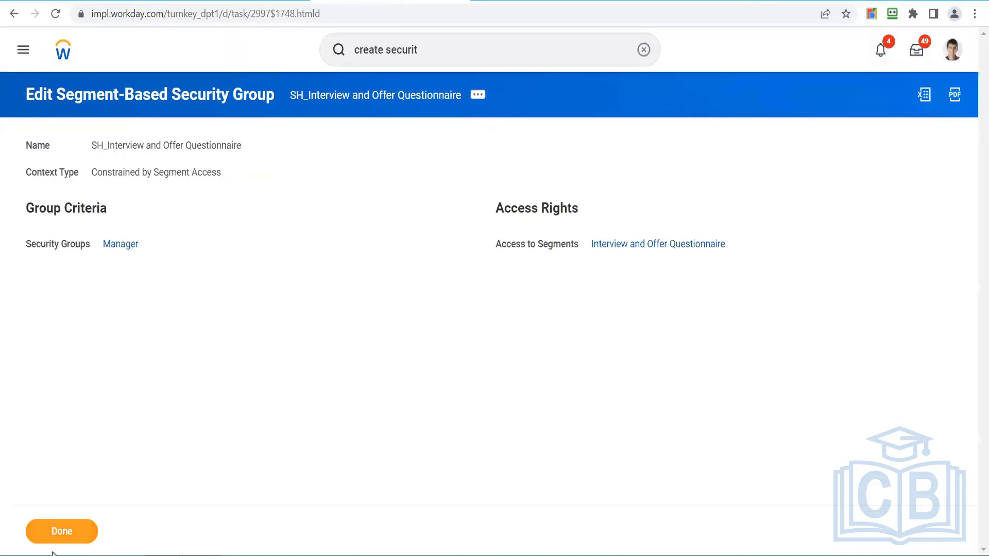
left_click(62, 537)
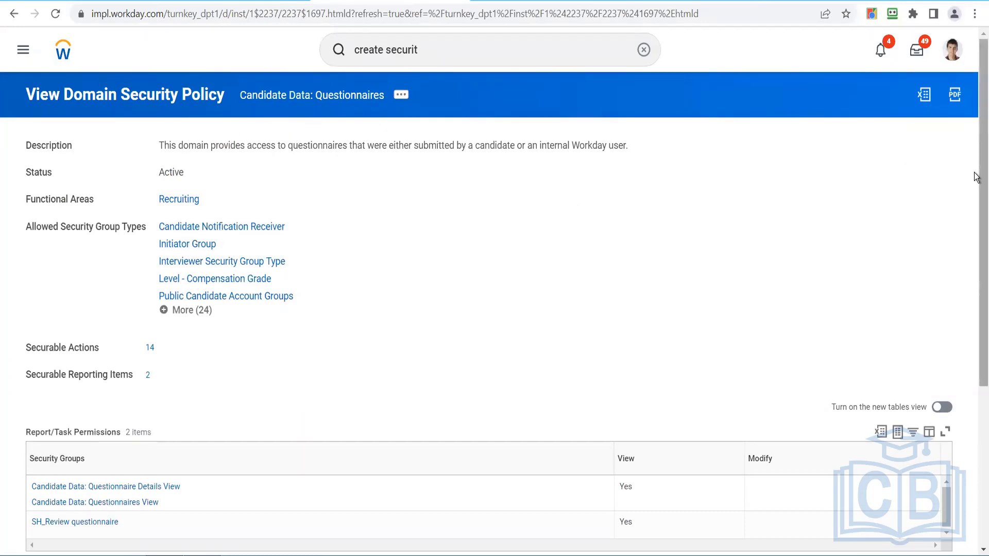
- Examine the description in the Candidate Data: Questionnaires domain security policy
scroll(975, 210, "down", 1)
scroll(975, 210, "up", 1)
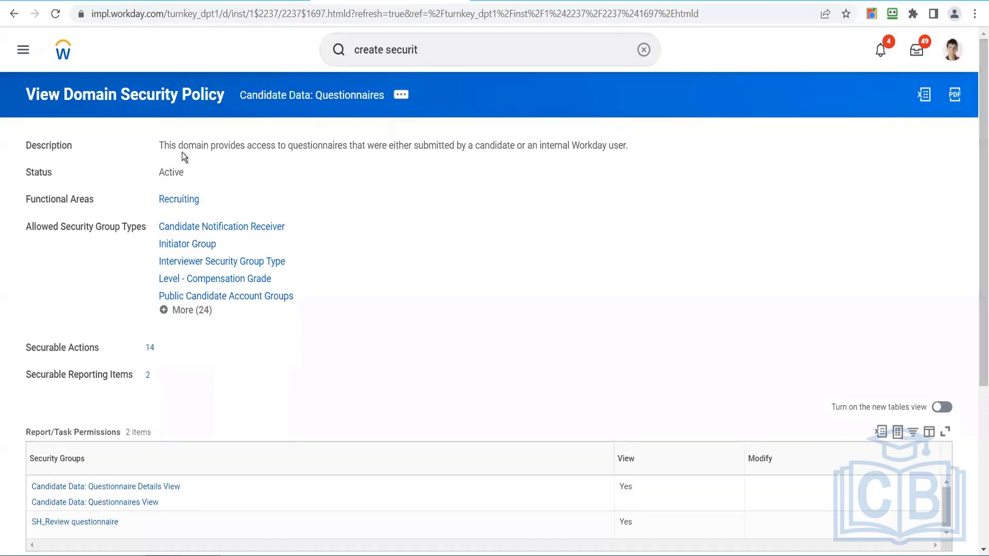
left_click_drag(203, 139, 653, 154)
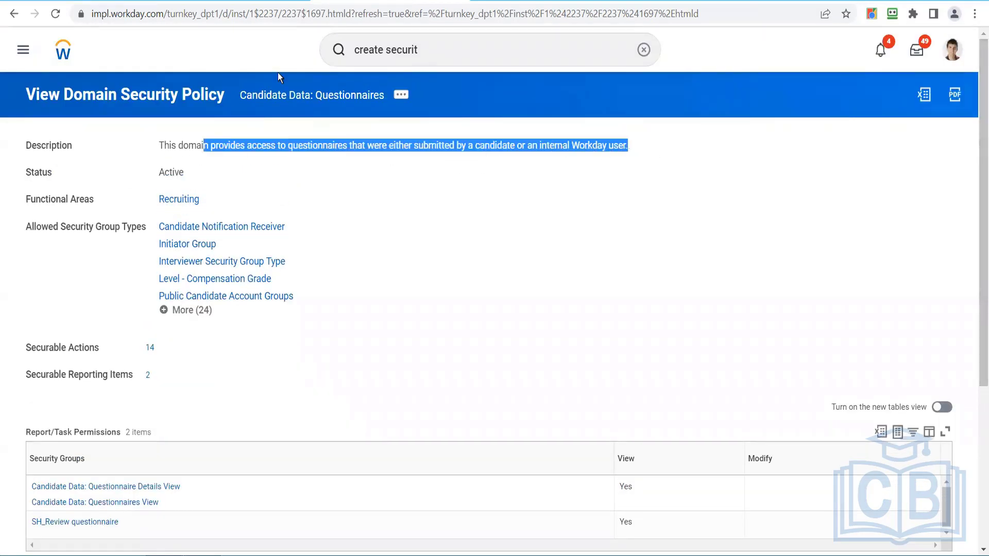
- Search for "domain : questionairre" and extend the search to more categories
triple_click(441, 52)
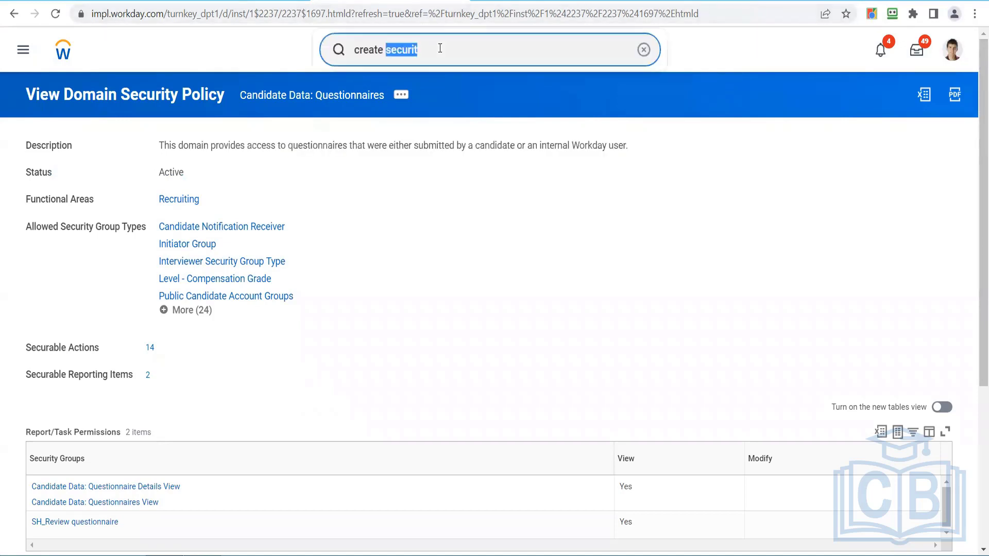
key("BackSpace")
type("domain")
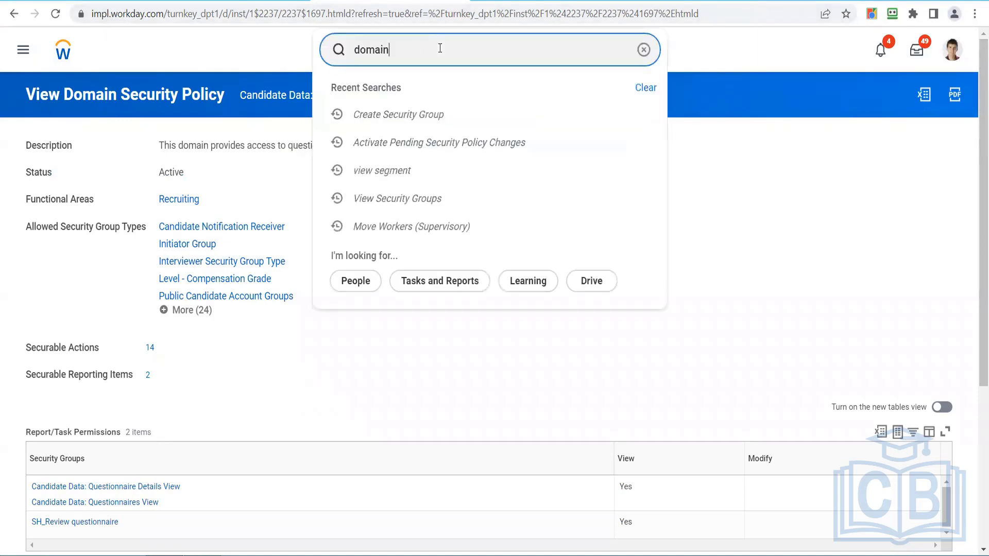
type(" : questiona")
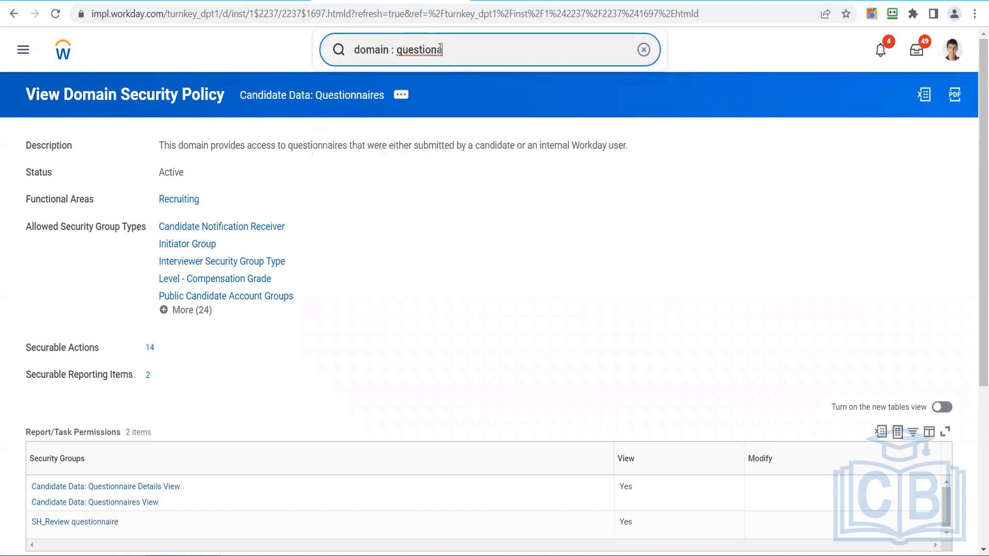
type("r")
key("BackSpace")
type("irre")
key("Return")
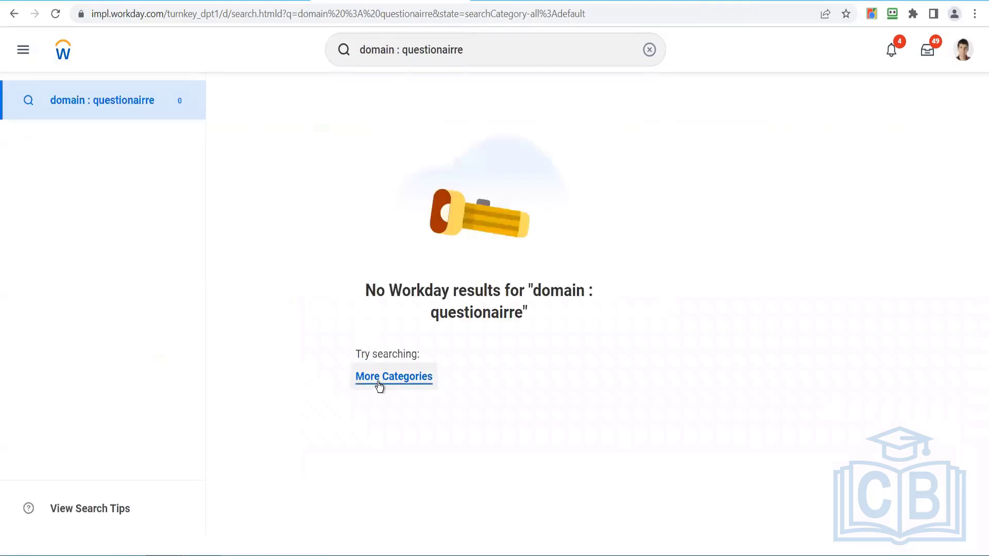
left_click(382, 381)
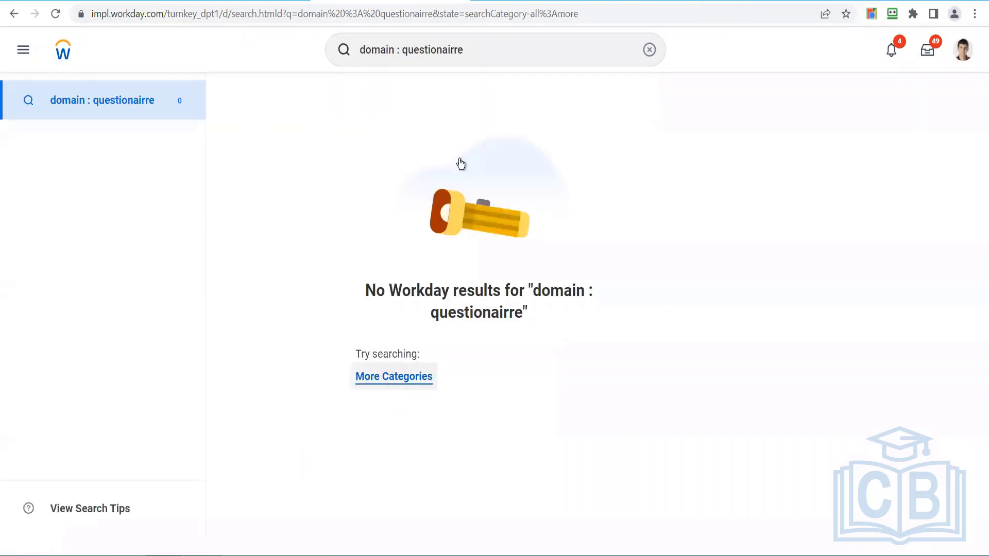
- Shorten the search term to "domain : question" and run the search
left_click(476, 51)
key("BackSpace")
key("BackSpace")
key("BackSpace")
key("BackSpace")
key("BackSpace")
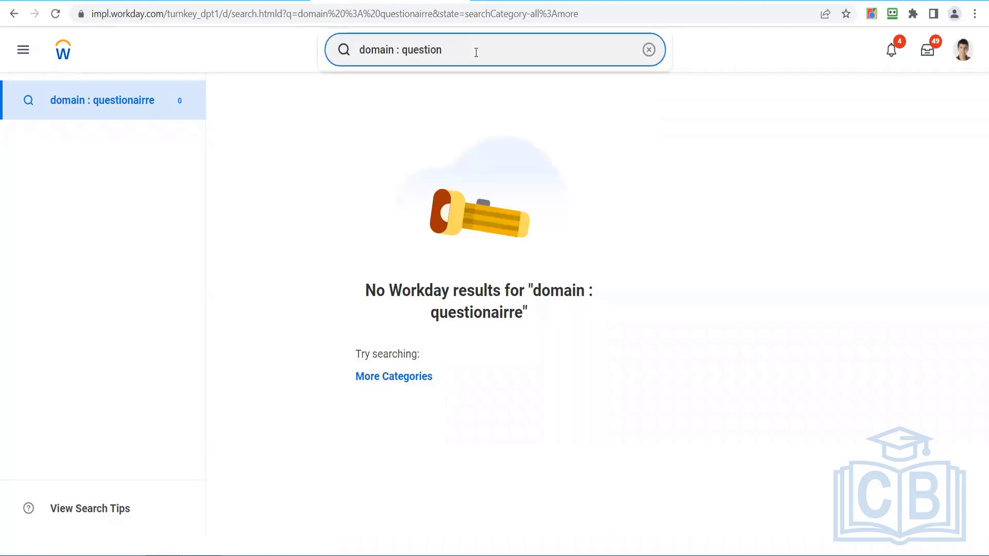
key("Return")
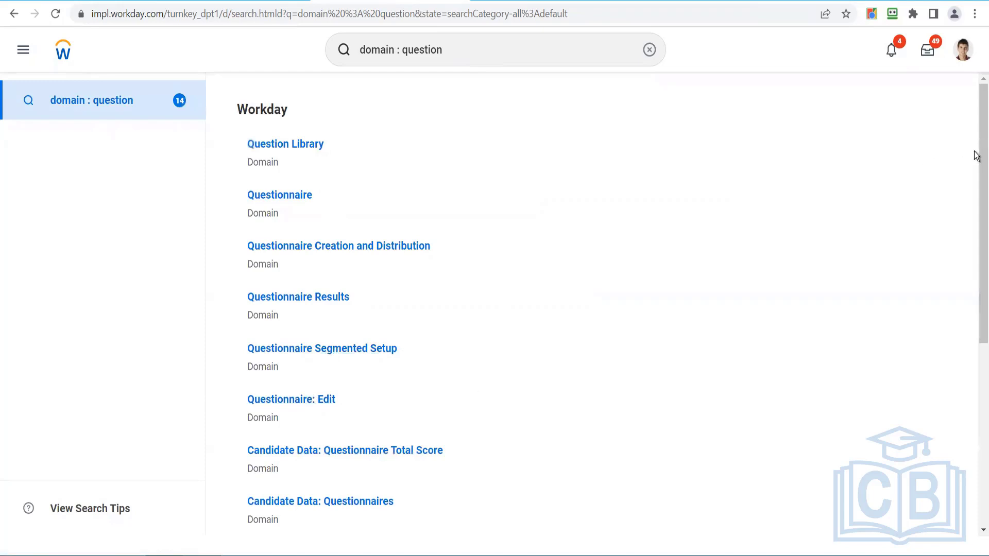
- Open the Questionnaire domain from the search results and read its description
left_click_drag(975, 154, 974, 183)
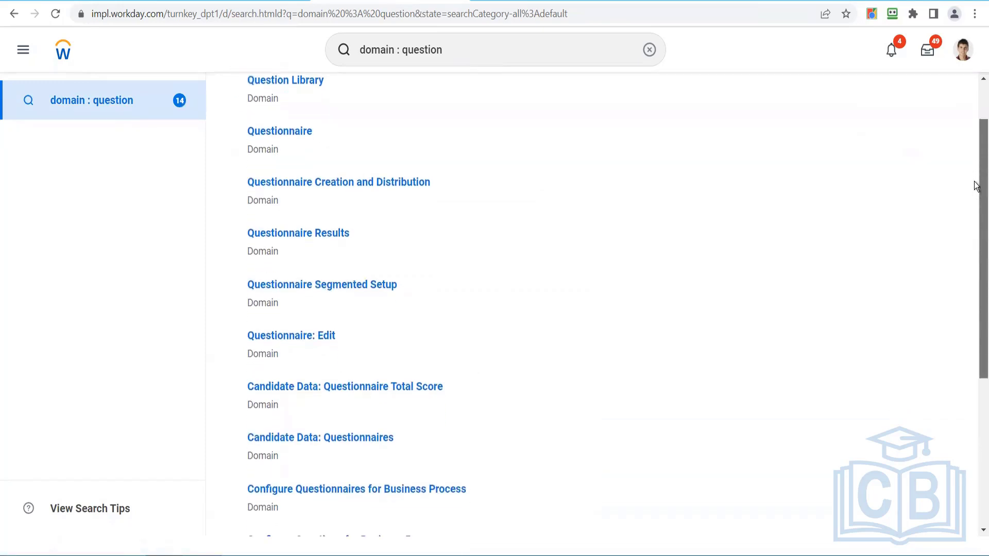
left_click(280, 140)
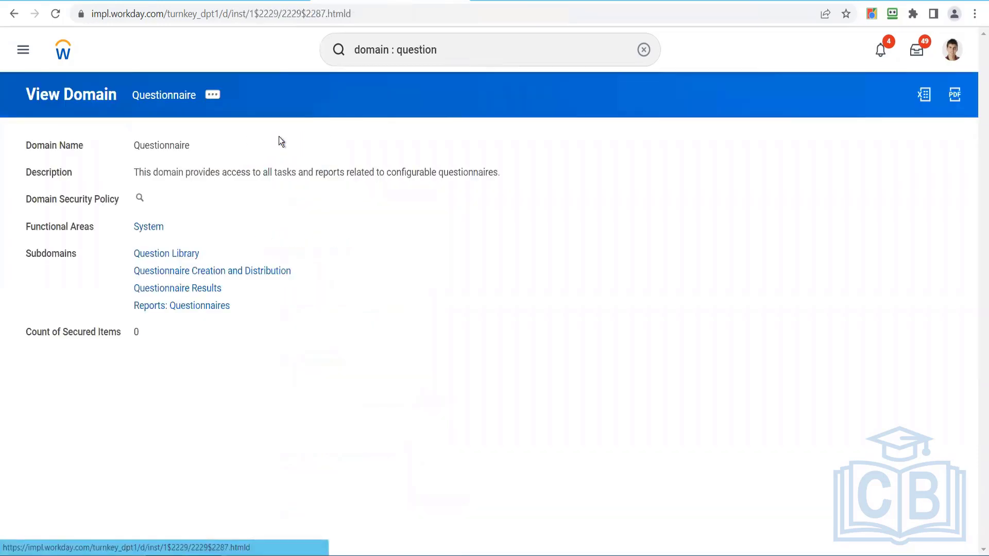
left_click_drag(169, 171, 520, 175)
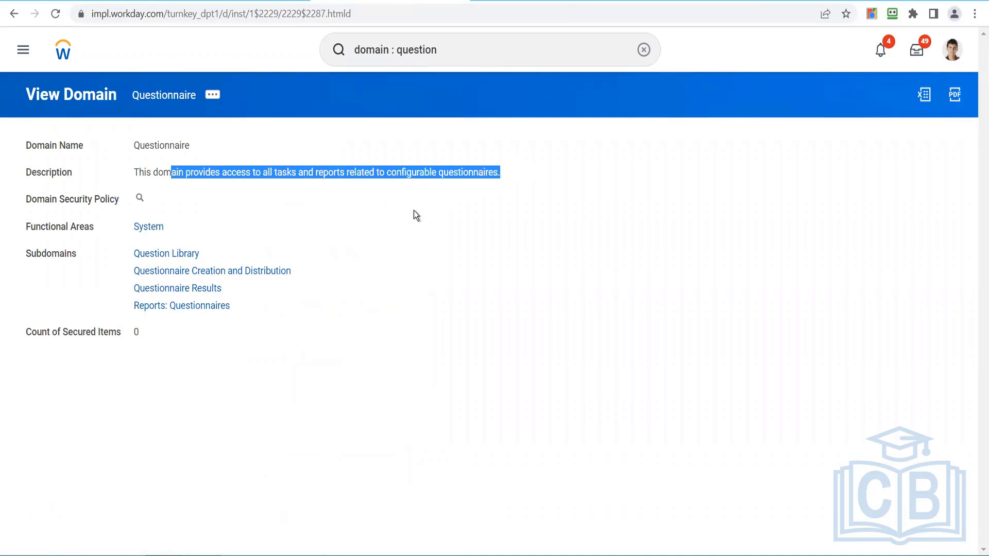
left_click(429, 195)
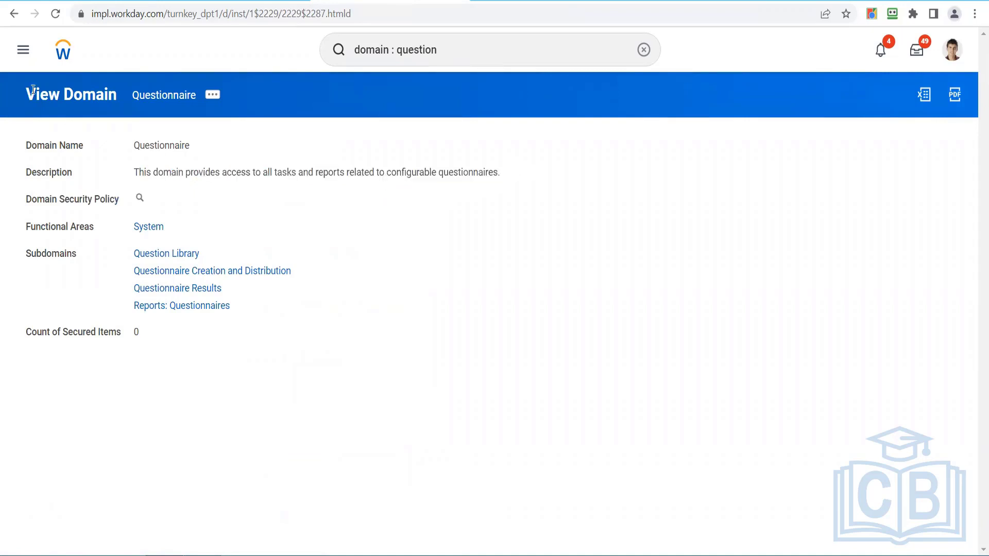
- Return to the domain search results and open the Questionnaire Segmented Setup domain
left_click(13, 15)
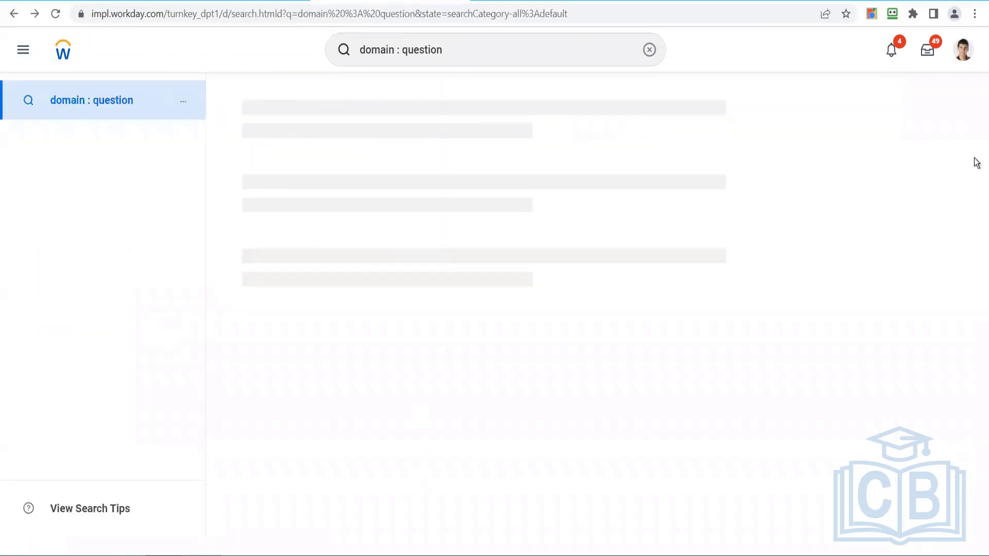
left_click_drag(976, 156, 978, 235)
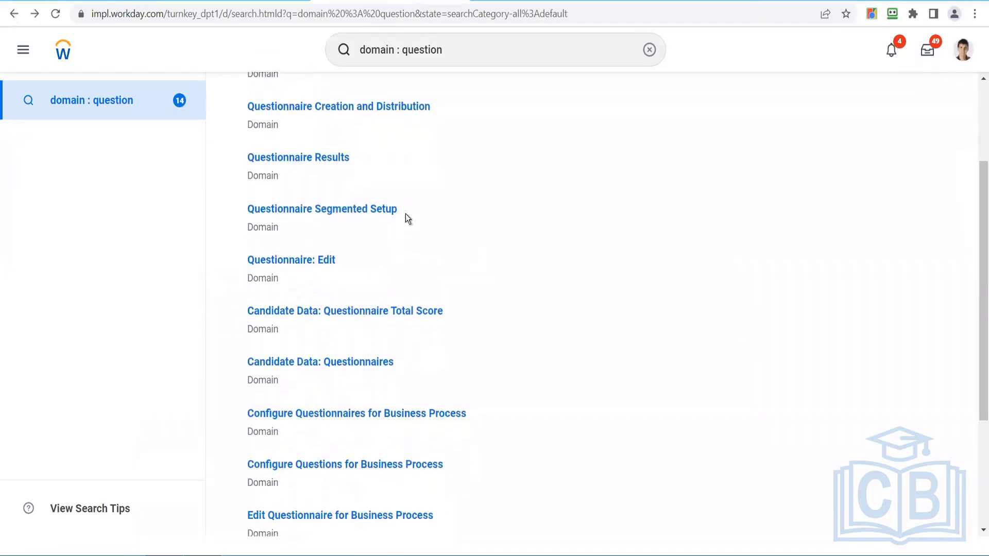
left_click(364, 209)
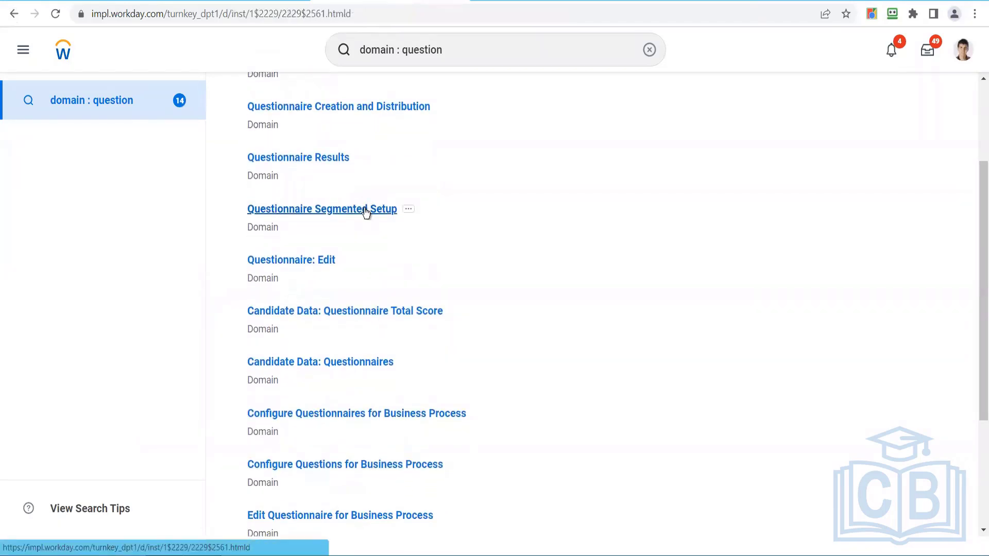
- Read the Questionnaire Segmented Setup description and open the Staffing Actions: Job Requisition Job Questionnaires domain from the search results
left_click_drag(189, 172, 499, 193)
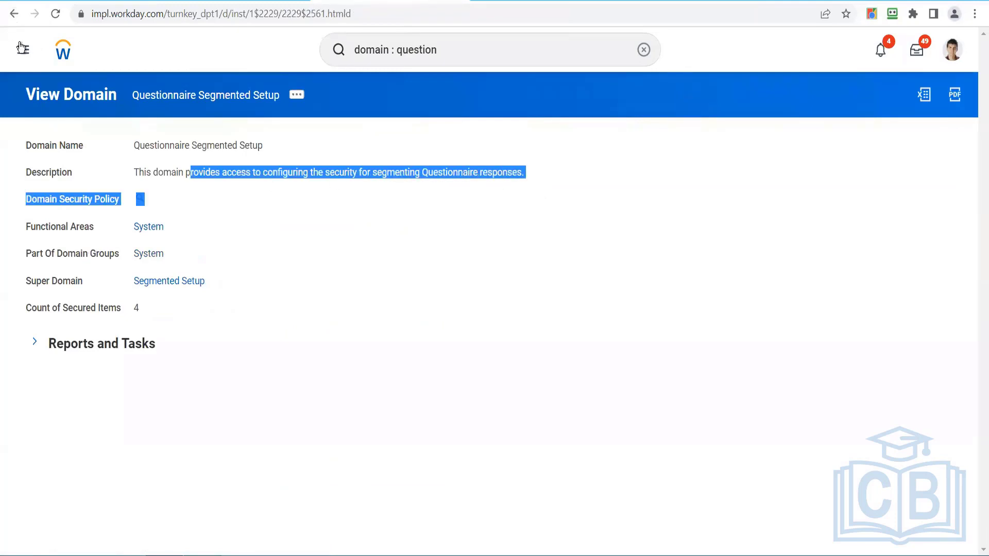
left_click(15, 14)
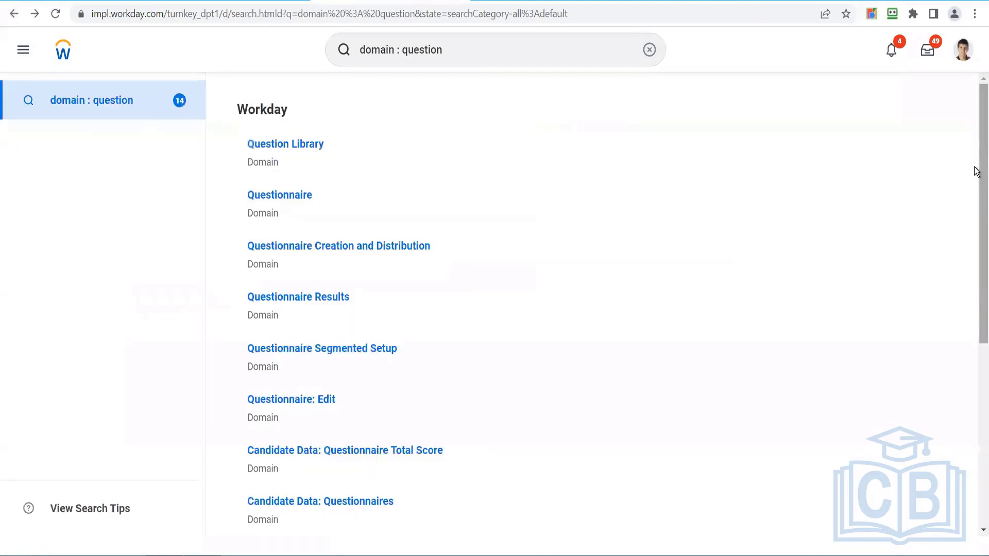
scroll(976, 232, "down", 3)
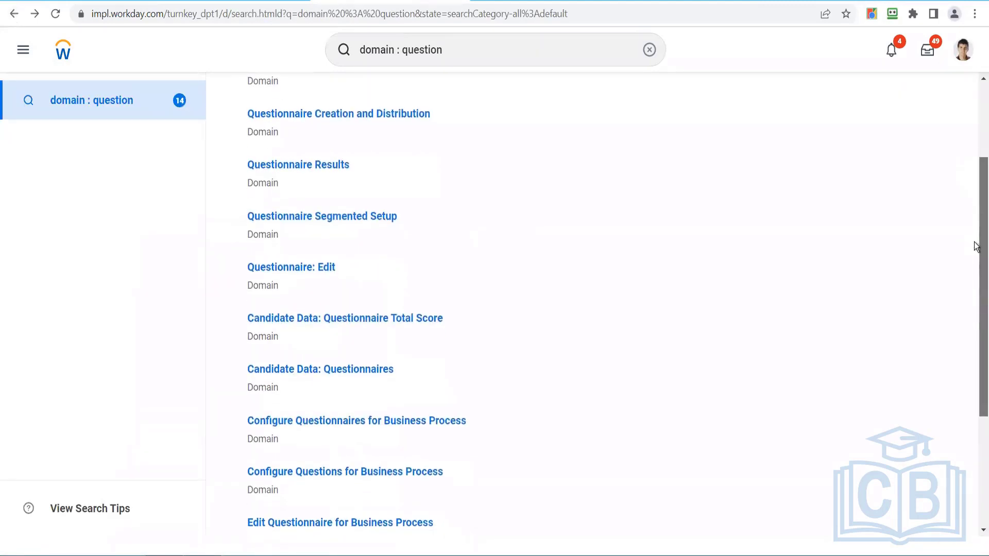
left_click_drag(975, 256, 975, 374)
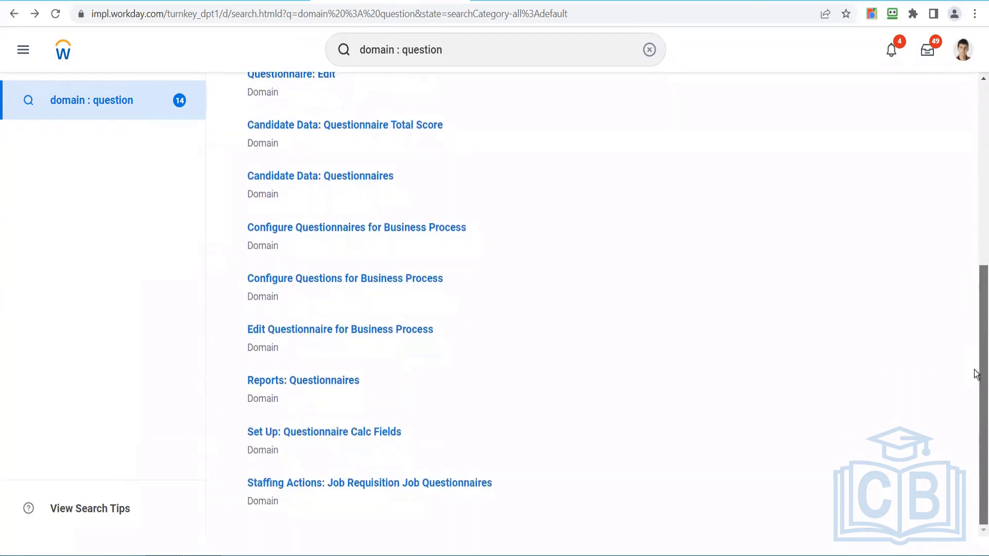
left_click(458, 484)
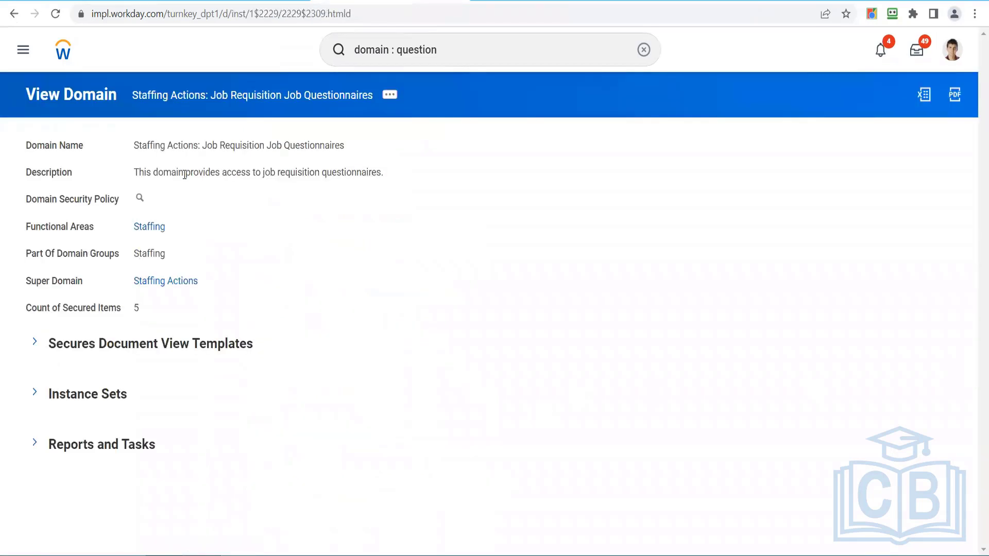
- Open the Questionnaire: Edit domain from the domain search results and read its description
left_click(15, 15)
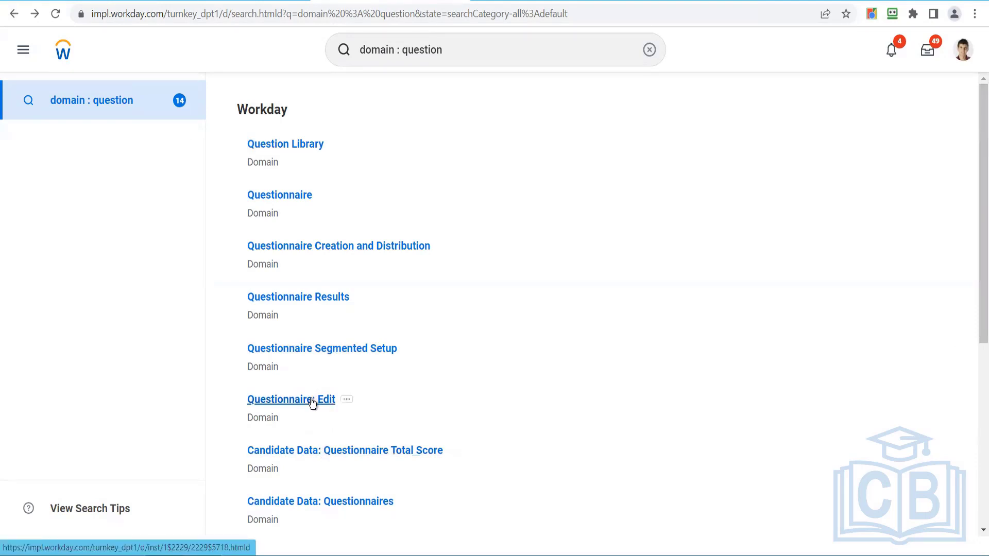
left_click(311, 400)
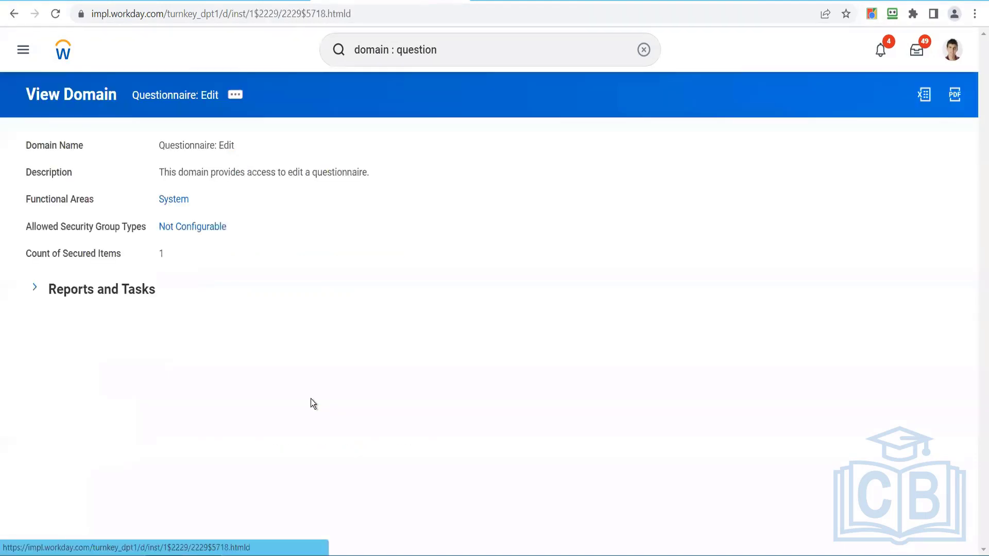
left_click_drag(189, 172, 383, 176)
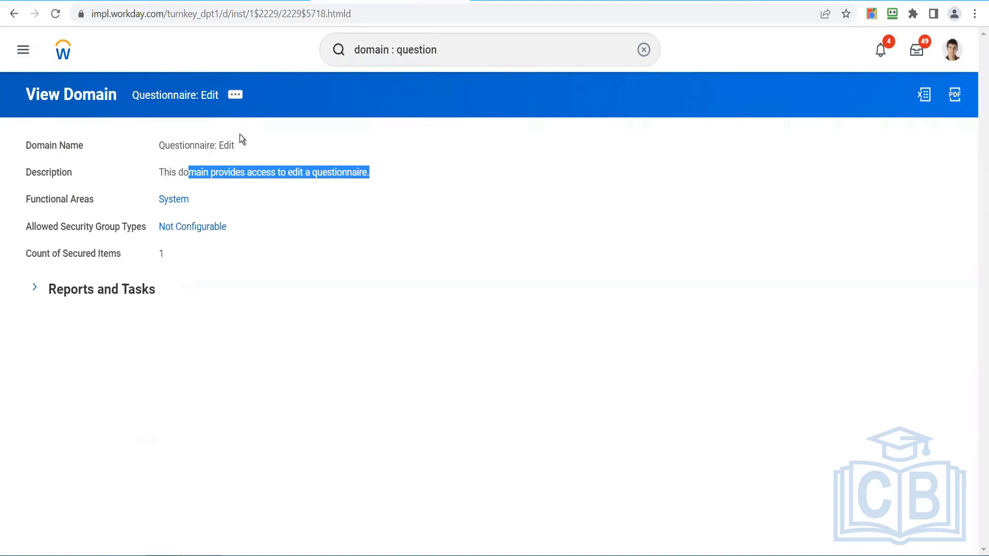
- Return to the "domain : question" search results and read the description of the Reports: Questionnaires domain
left_click(13, 14)
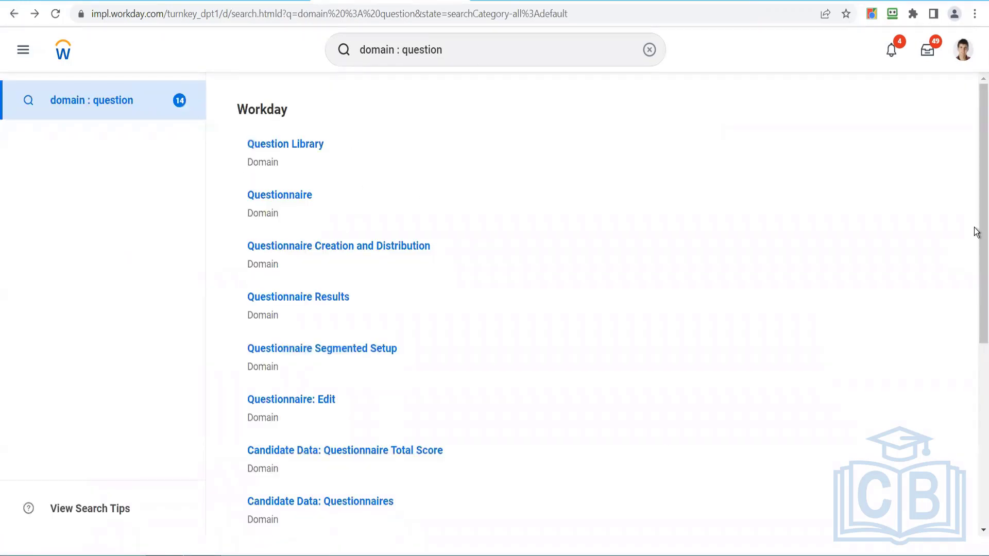
left_click(974, 435)
left_click_drag(975, 304, 977, 128)
scroll(975, 275, "down", 1)
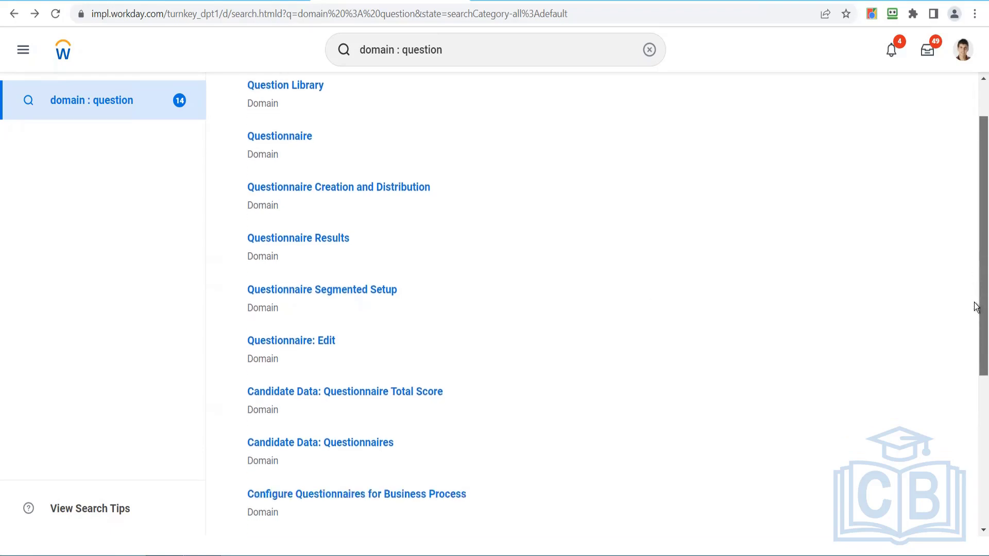
scroll(975, 292, "down", 1)
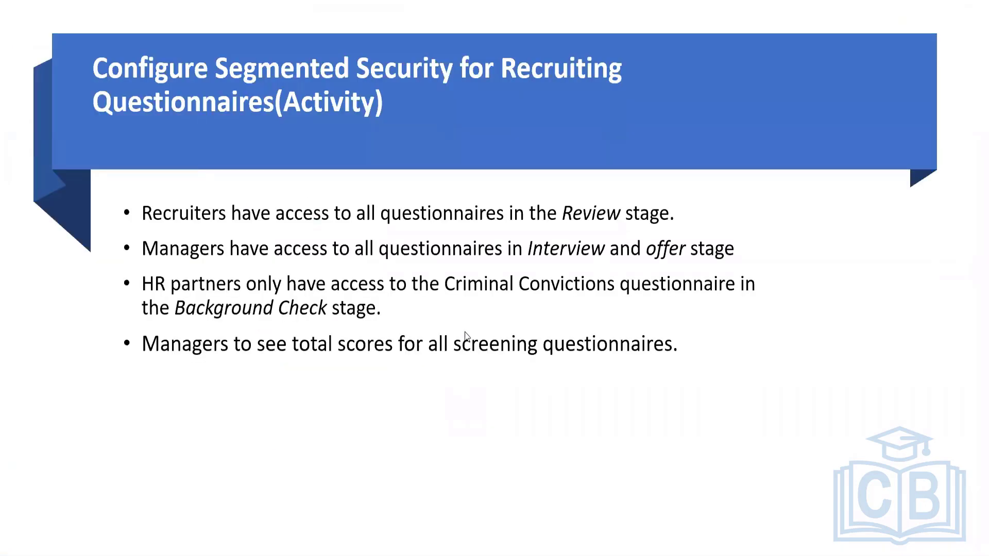
key("Right")
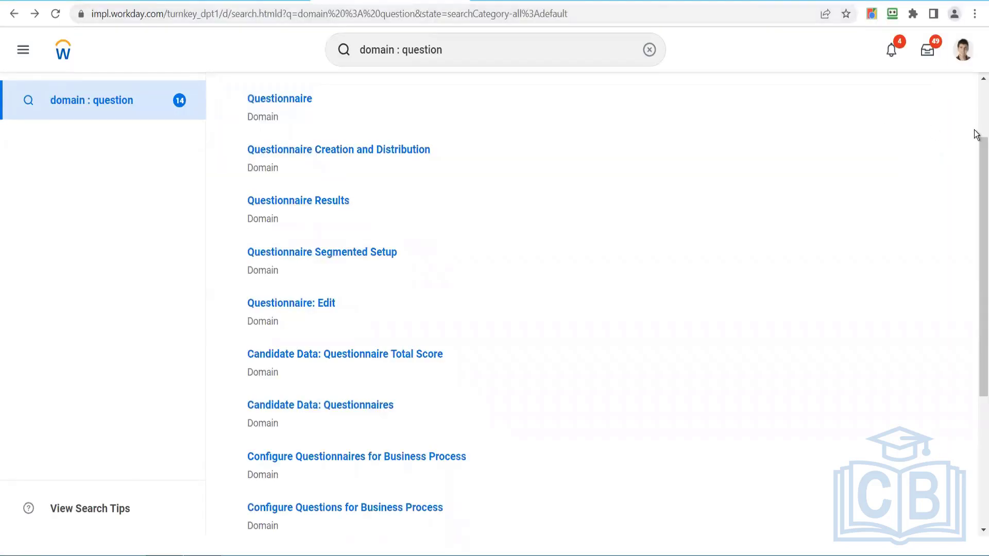
scroll(976, 223, "down", 4)
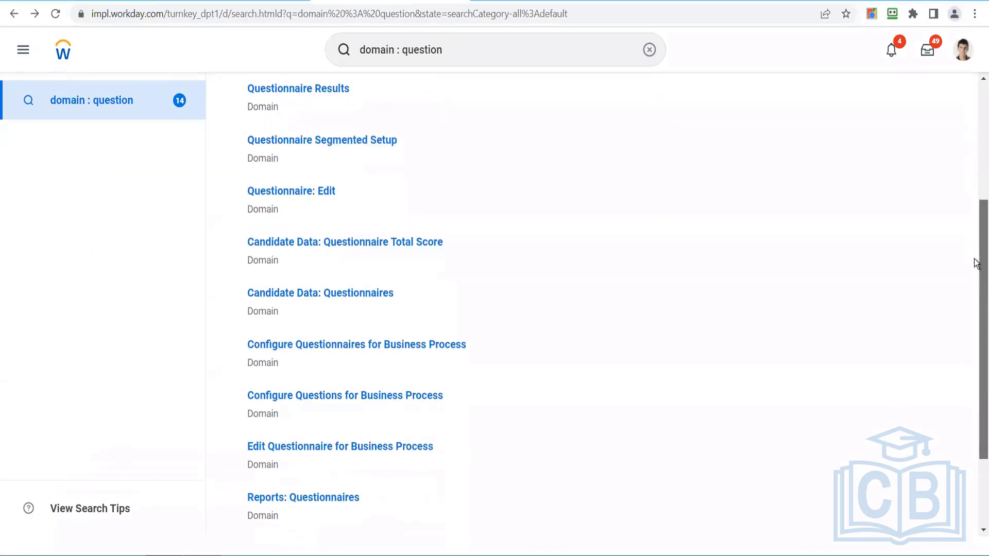
scroll(976, 298, "down", 2)
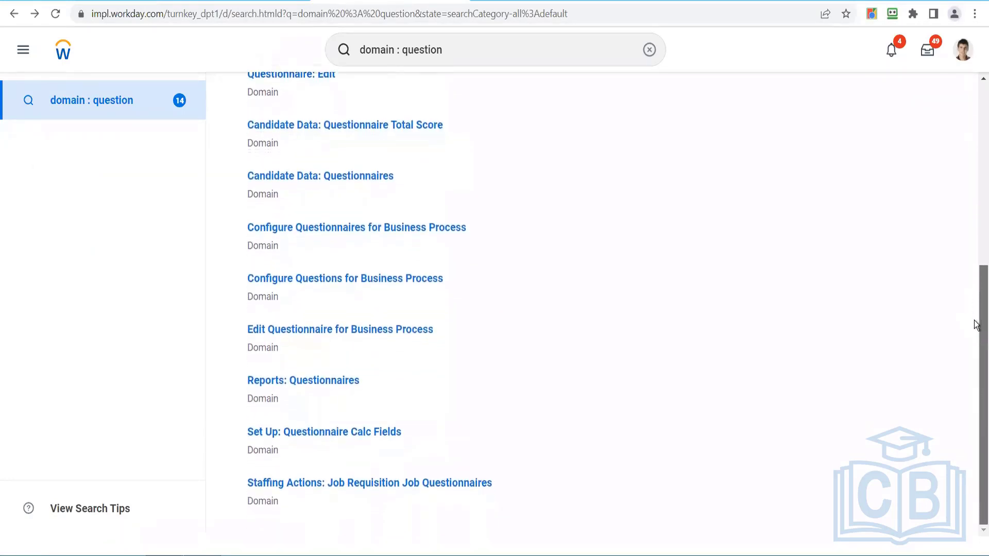
left_click(330, 382)
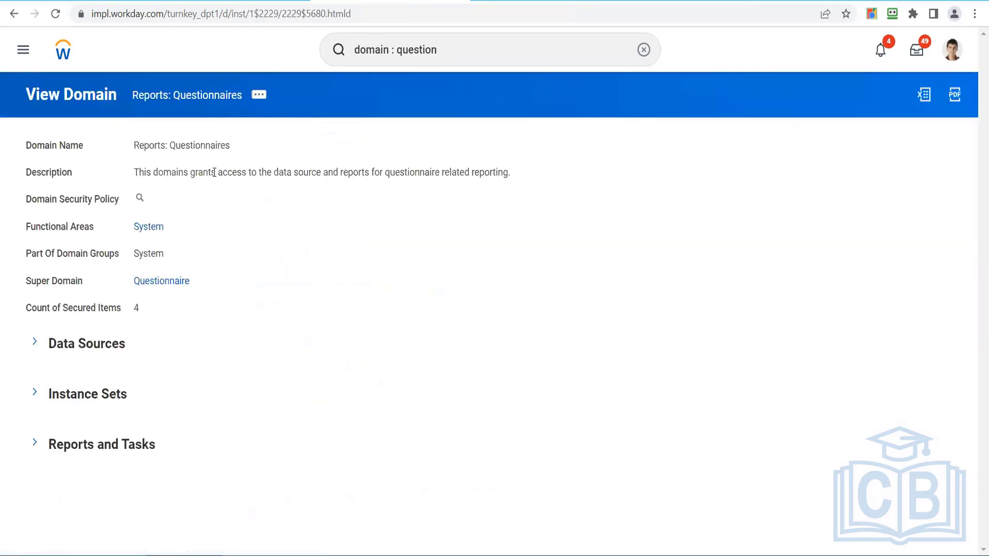
left_click_drag(184, 172, 540, 173)
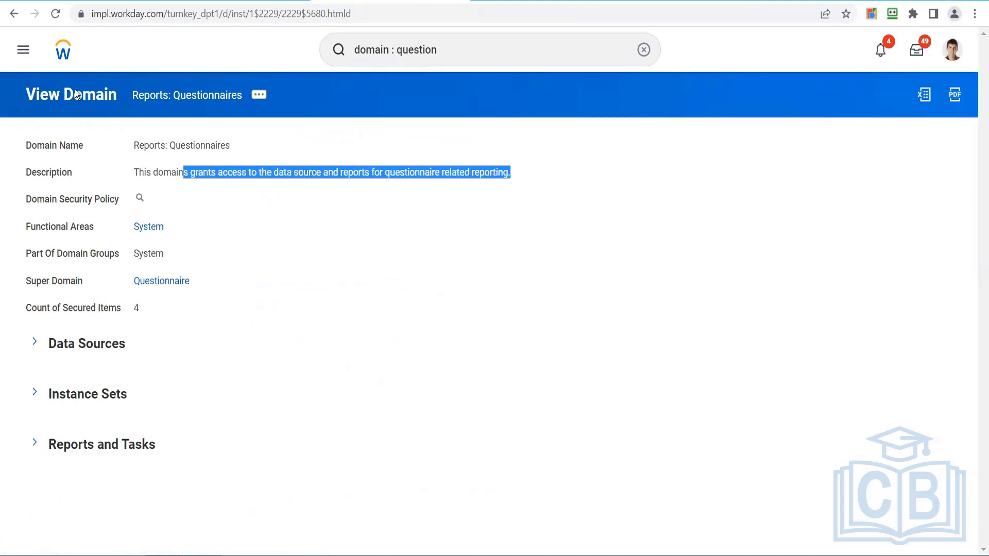
- Go back to the domain search results and read the description of the Question Library domain
left_click(14, 14)
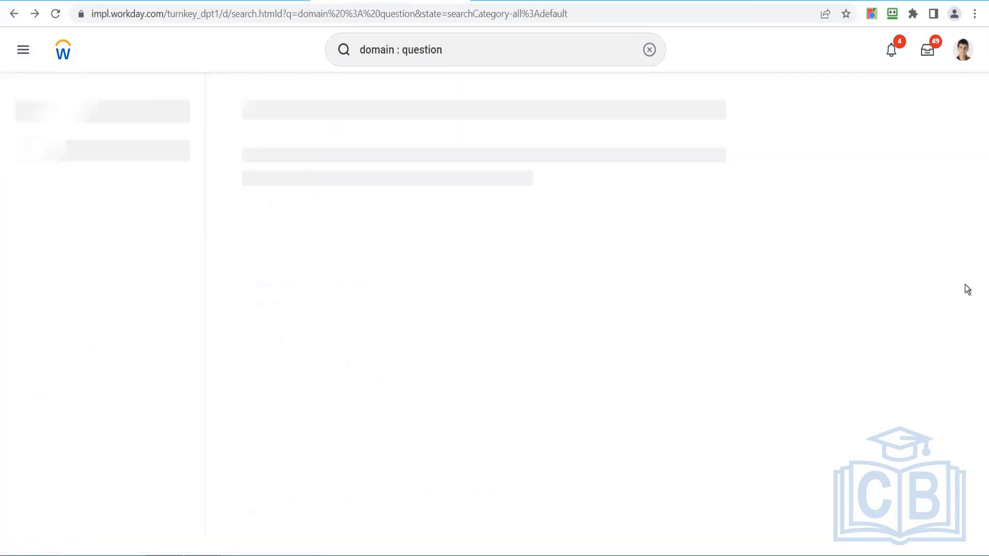
left_click_drag(979, 196, 980, 72)
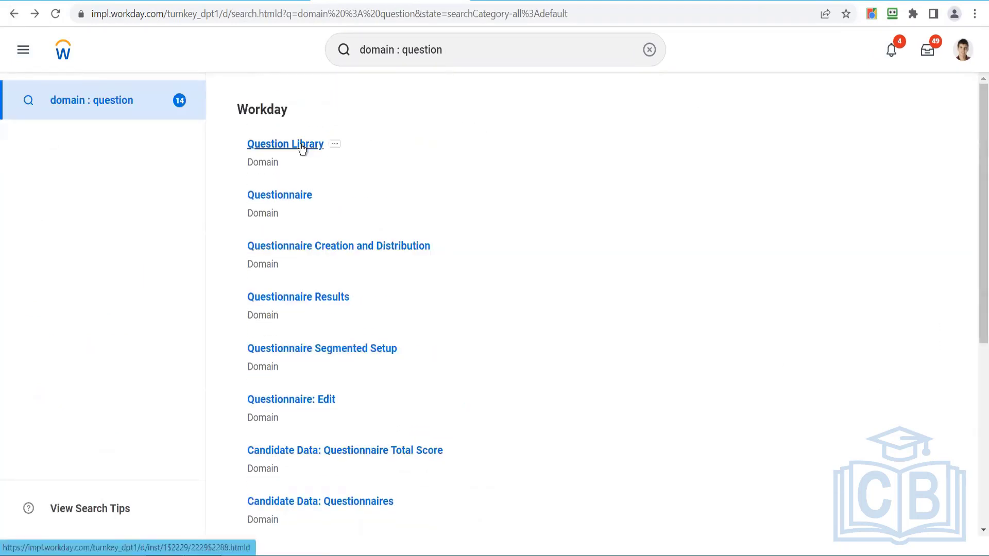
left_click(301, 145)
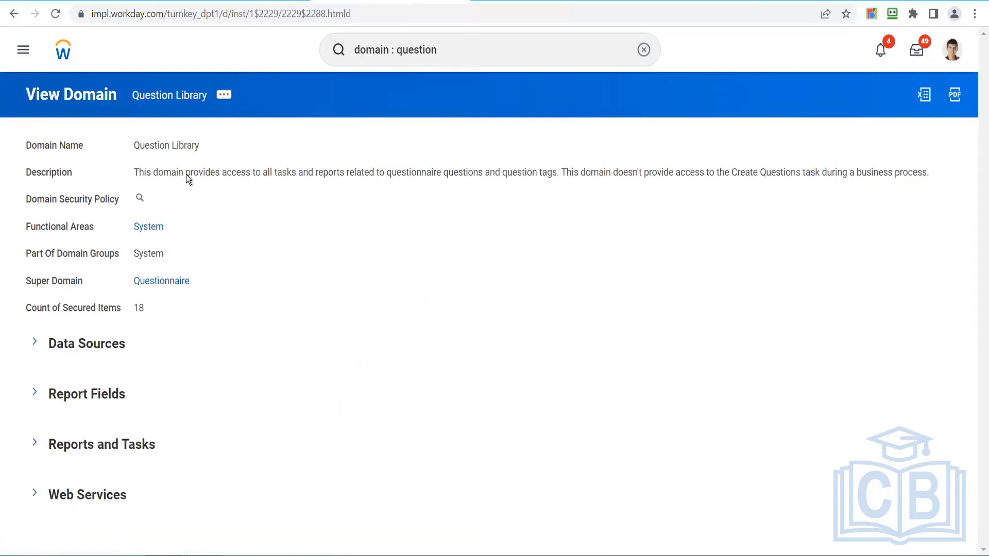
left_click_drag(190, 170, 547, 184)
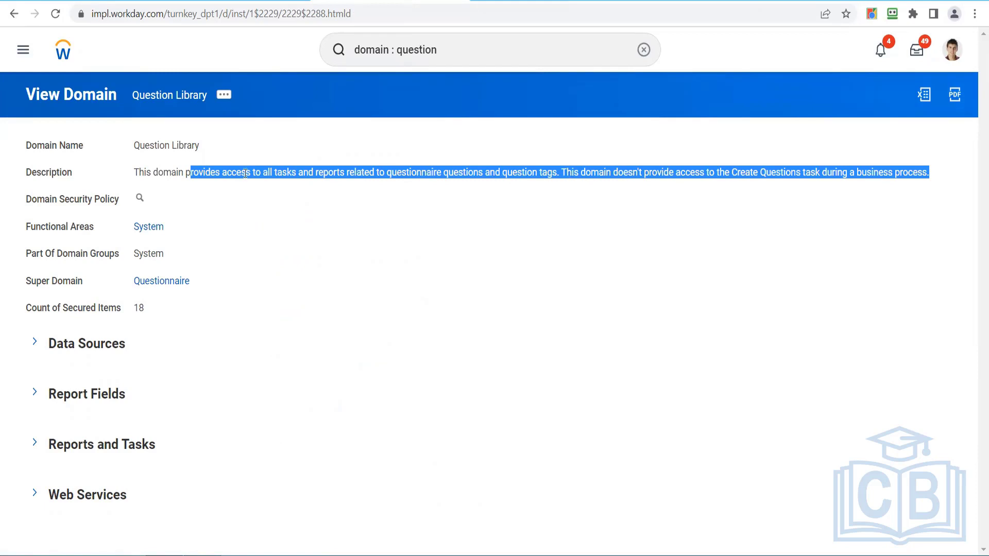
- Open the Questionnaire super domain and read the description of its Questionnaire Creation and Distribution subdomain
left_click(160, 286)
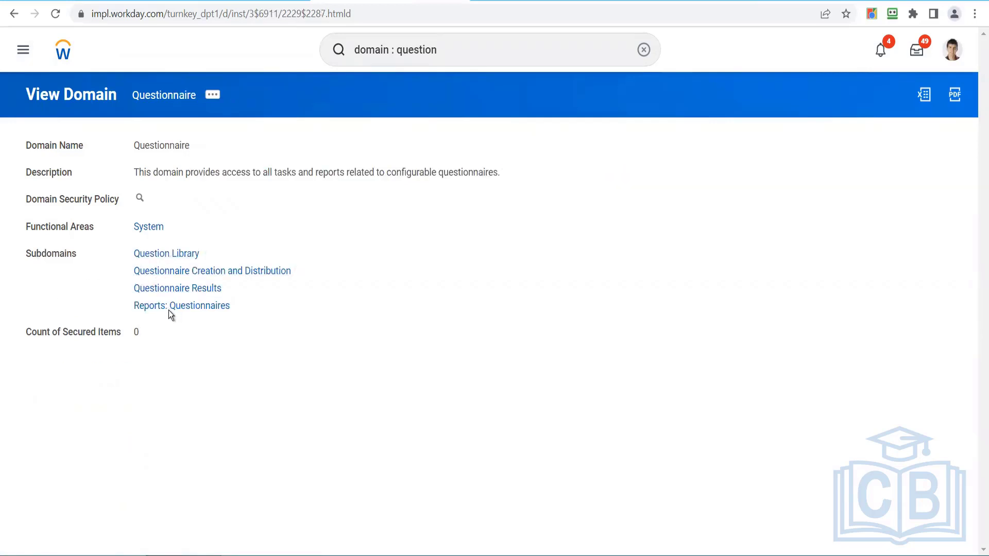
left_click(183, 272)
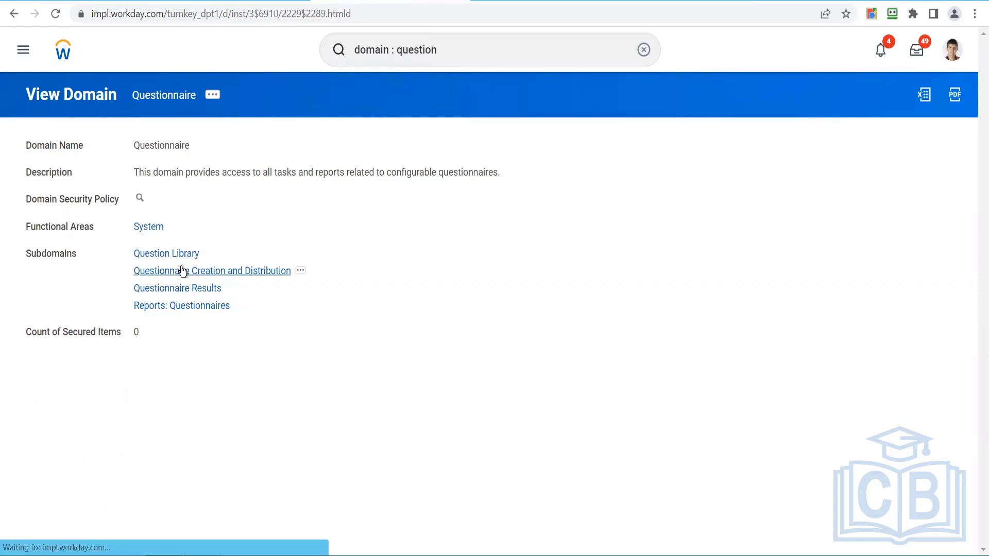
left_click_drag(190, 172, 502, 183)
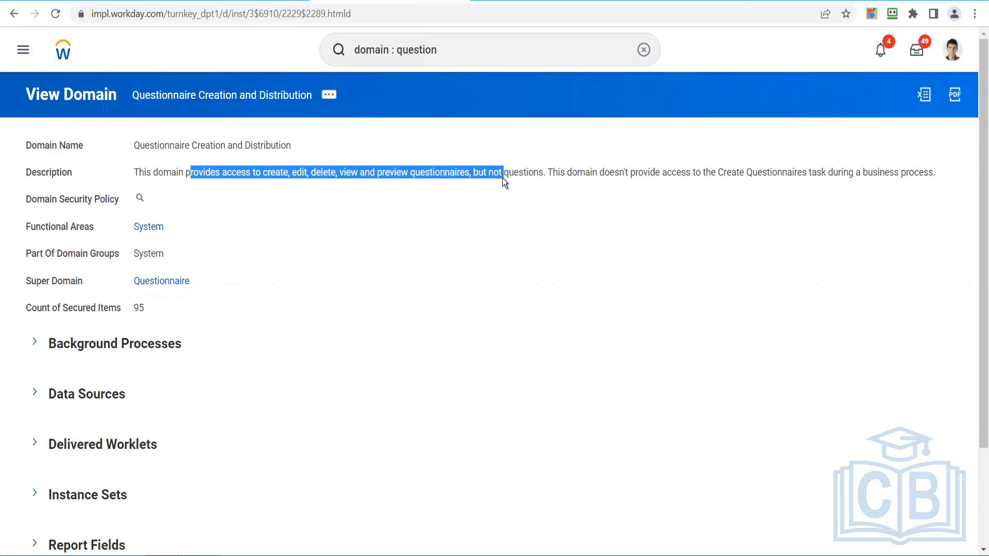
left_click(531, 193)
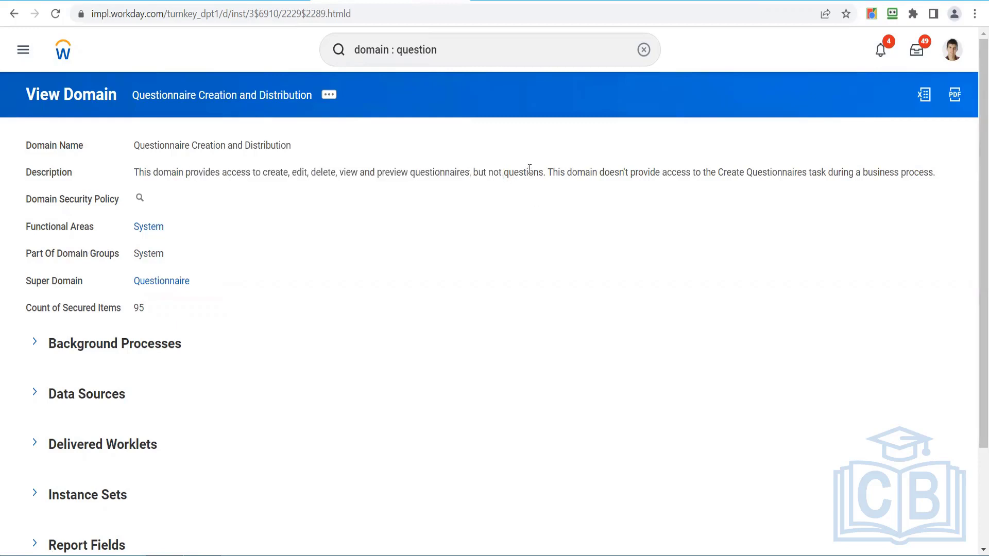
left_click_drag(529, 172, 818, 171)
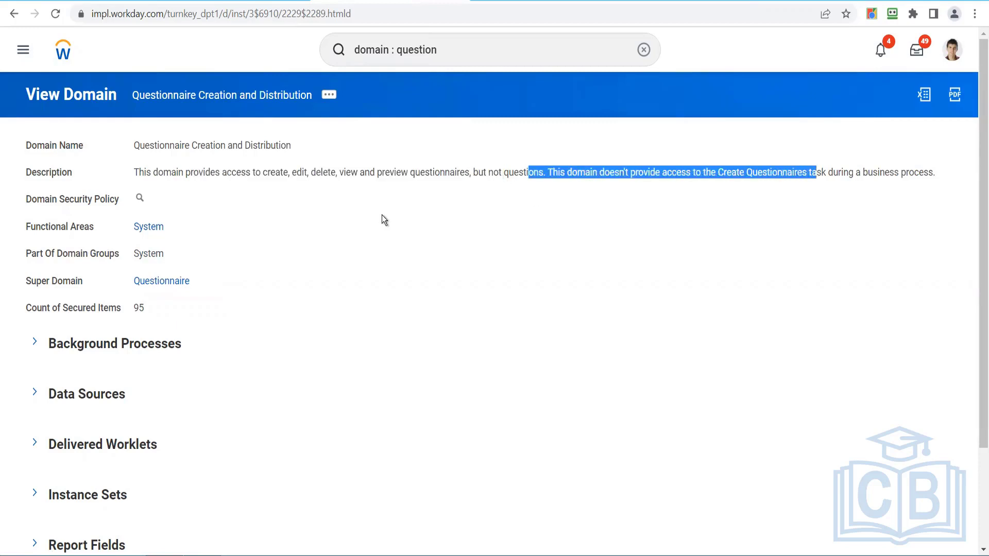
left_click(382, 215)
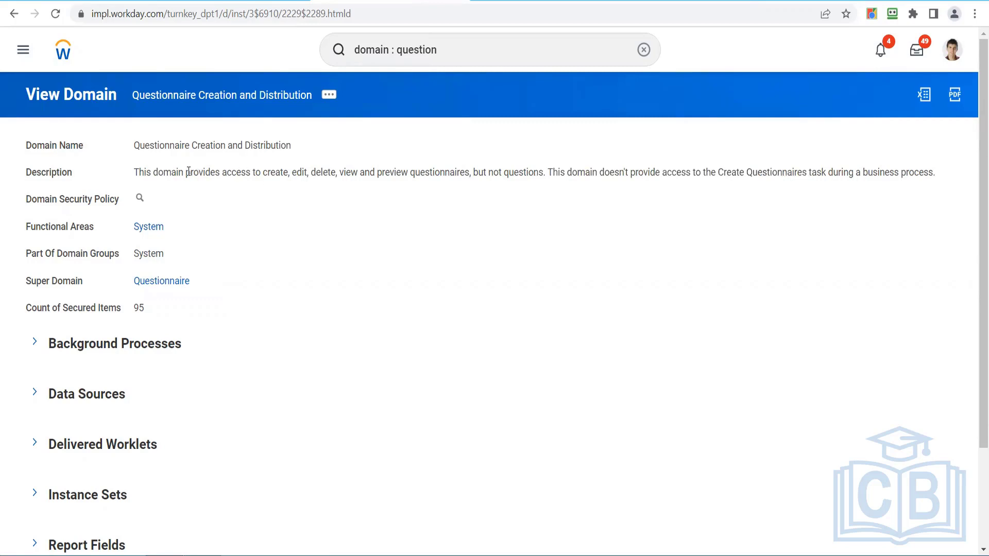
left_click_drag(189, 172, 548, 173)
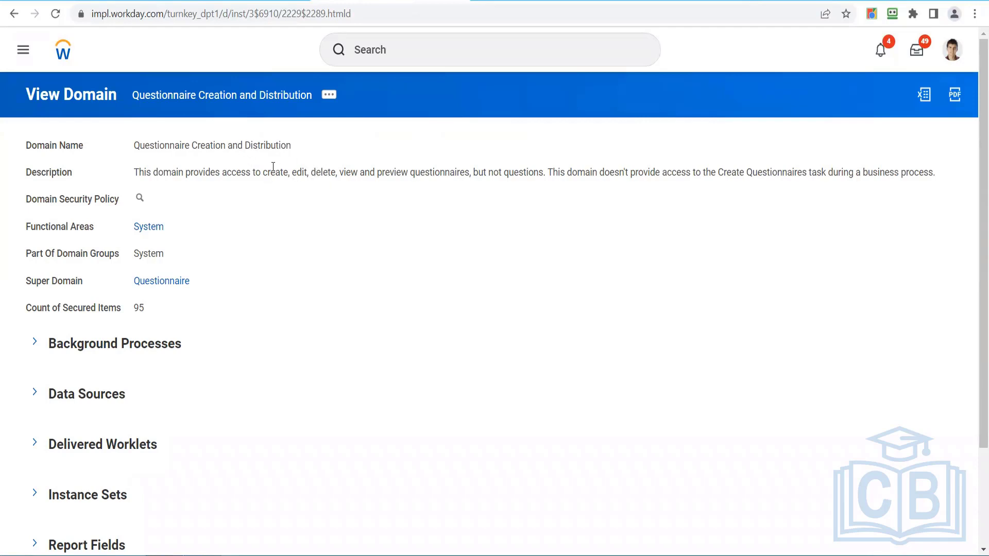
left_click_drag(244, 173, 544, 174)
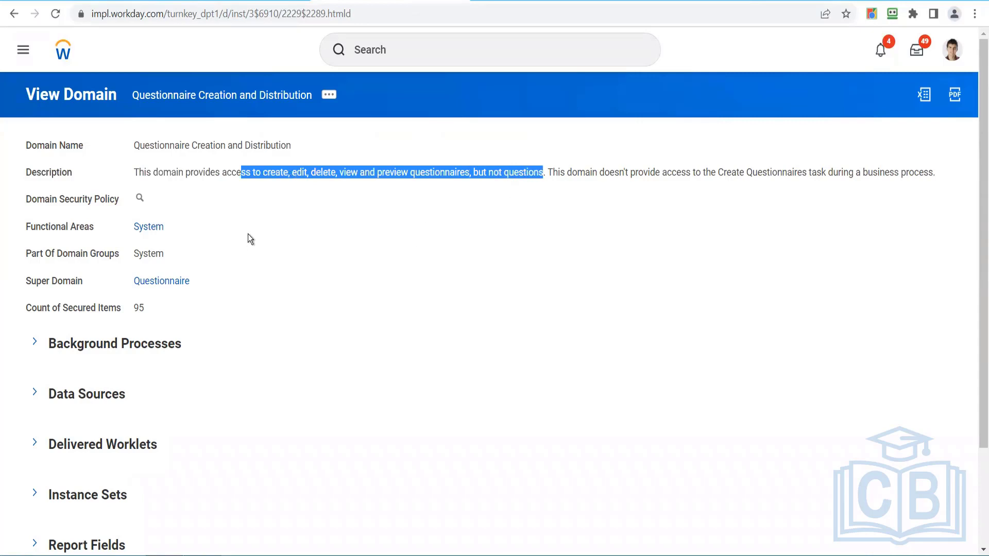
left_click(339, 238)
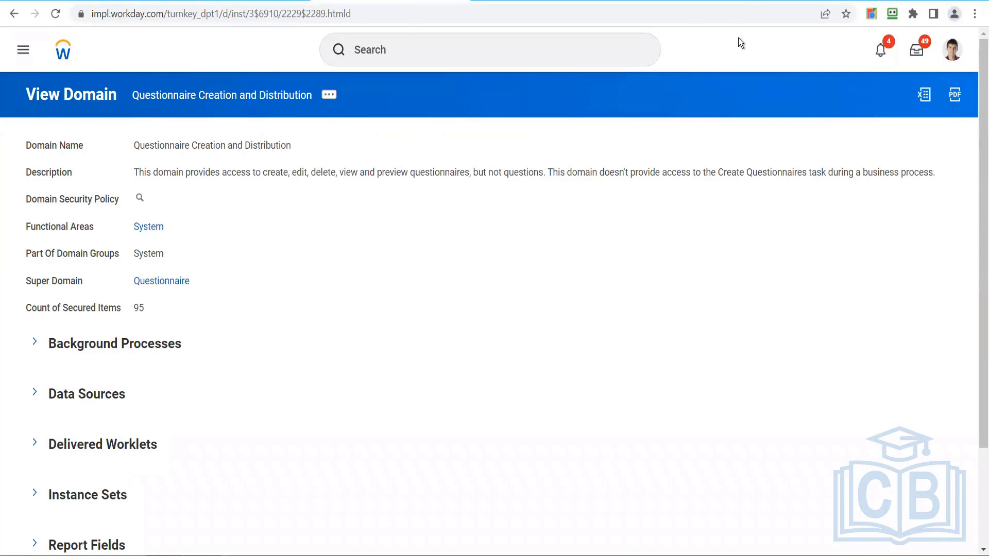
- Switch to the slide show and review the Configure Segmented Security for Recruiting Questionnaires activity requirements
left_click(709, 1)
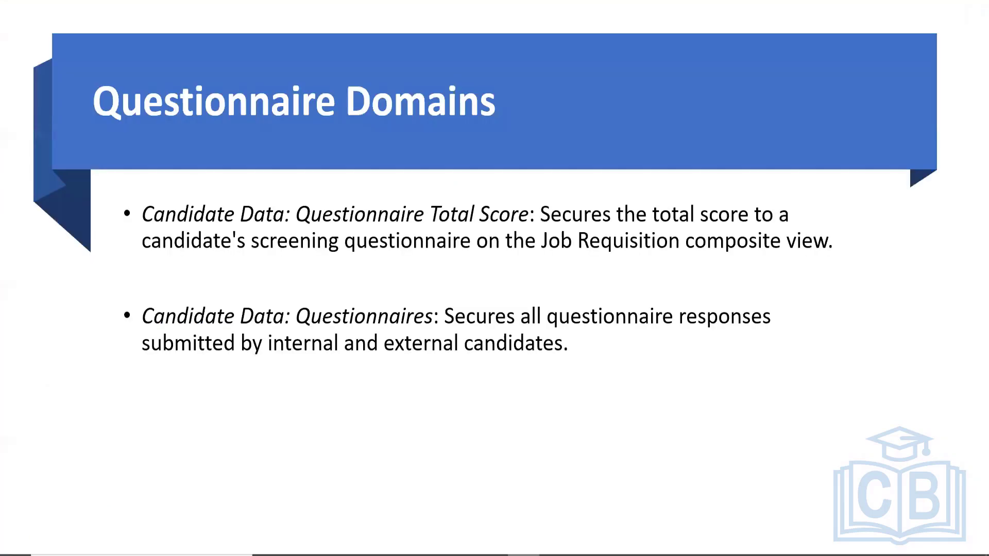
left_click(544, 279)
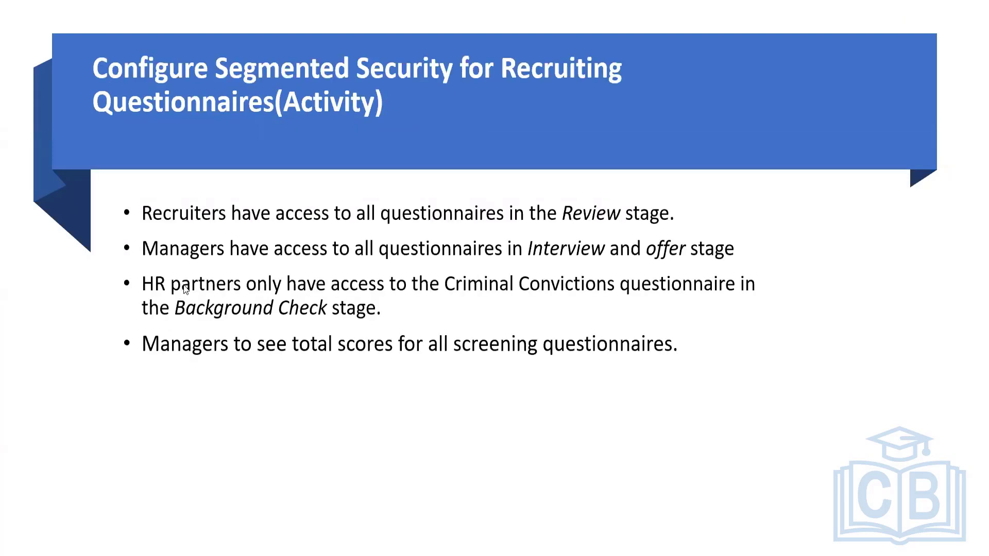
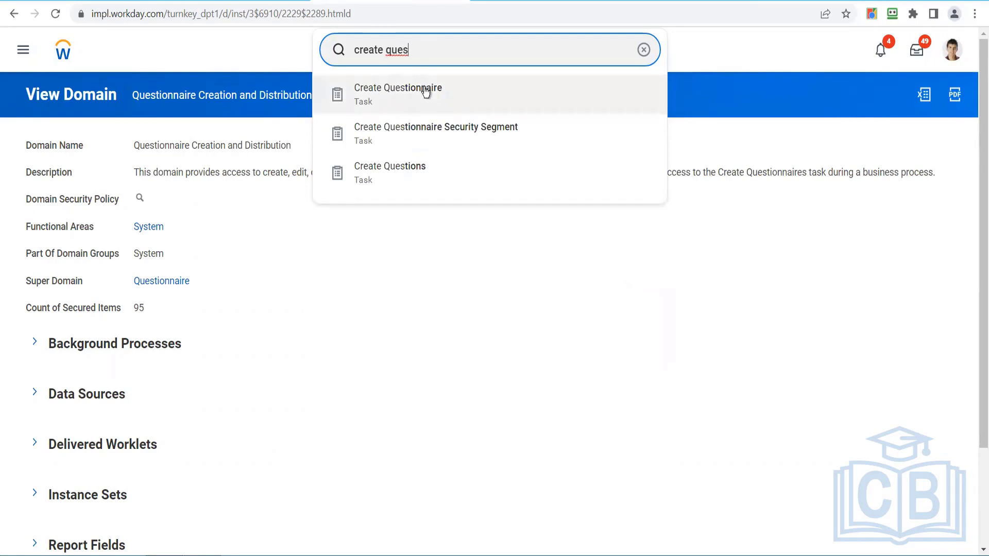
- Switch back to Workday and start the Create Questionnaire task with the Copy Existing Questionnaire action
left_click(430, 126)
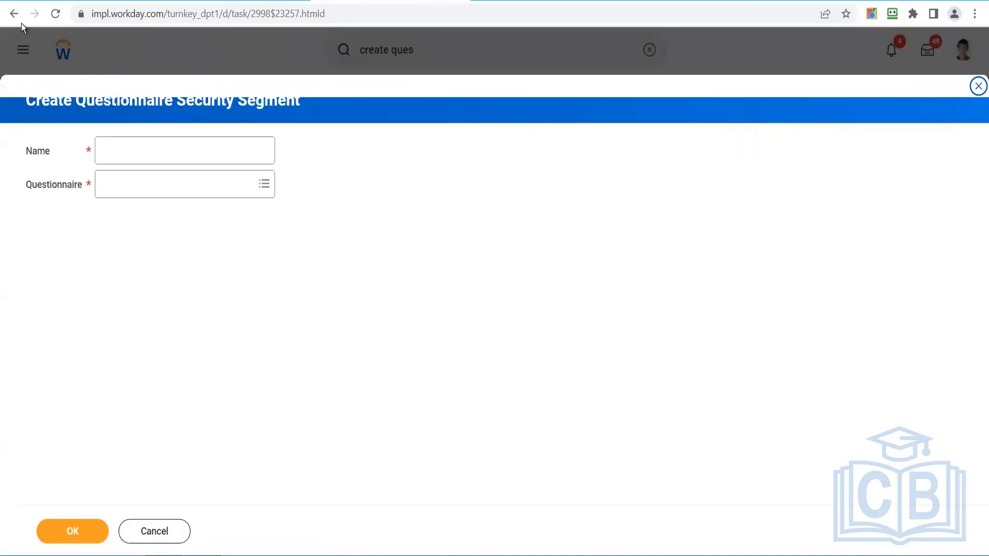
left_click(977, 88)
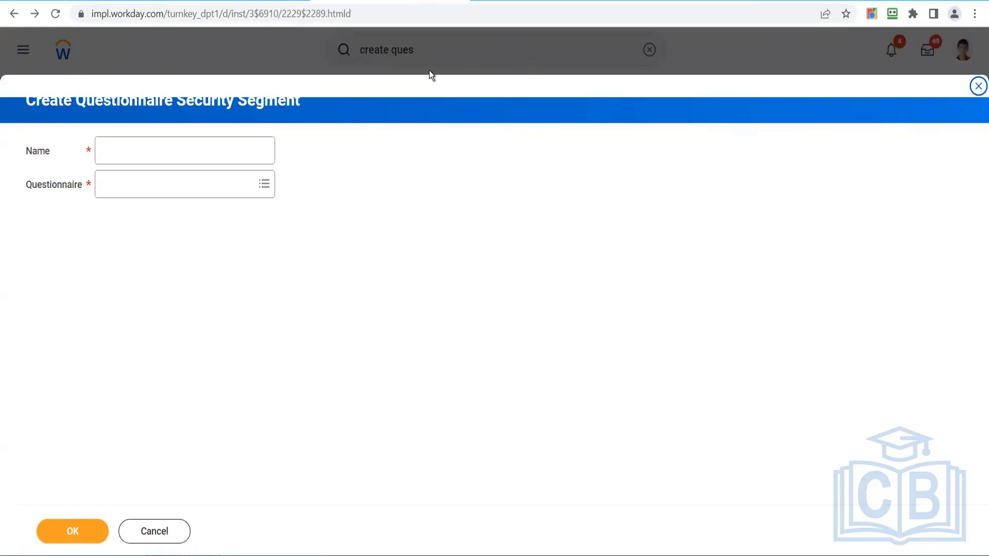
left_click(443, 54)
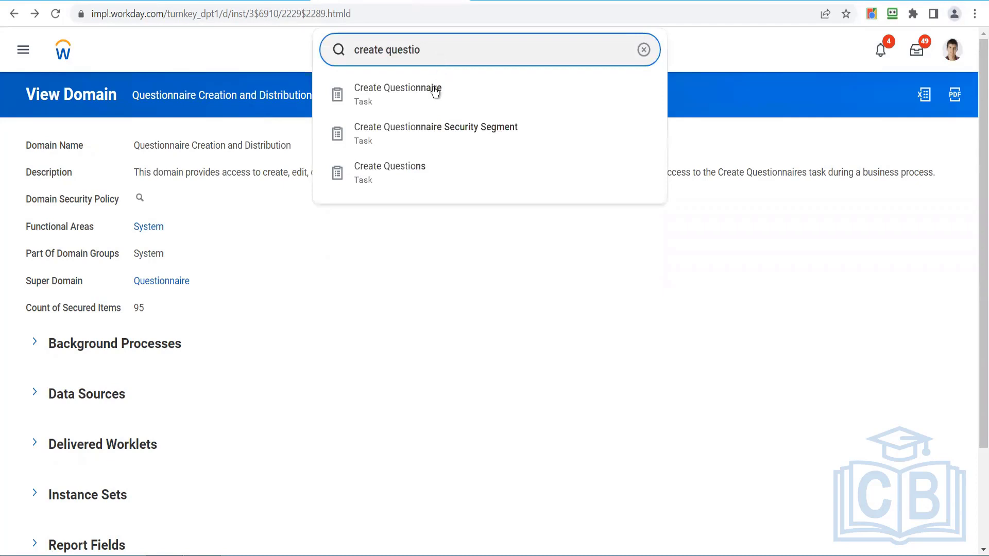
left_click(433, 97)
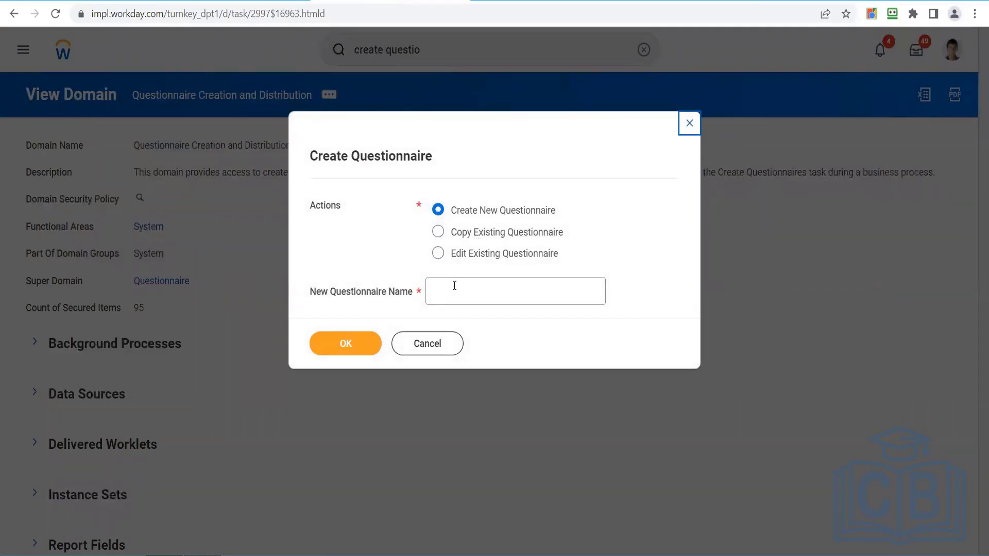
left_click(481, 235)
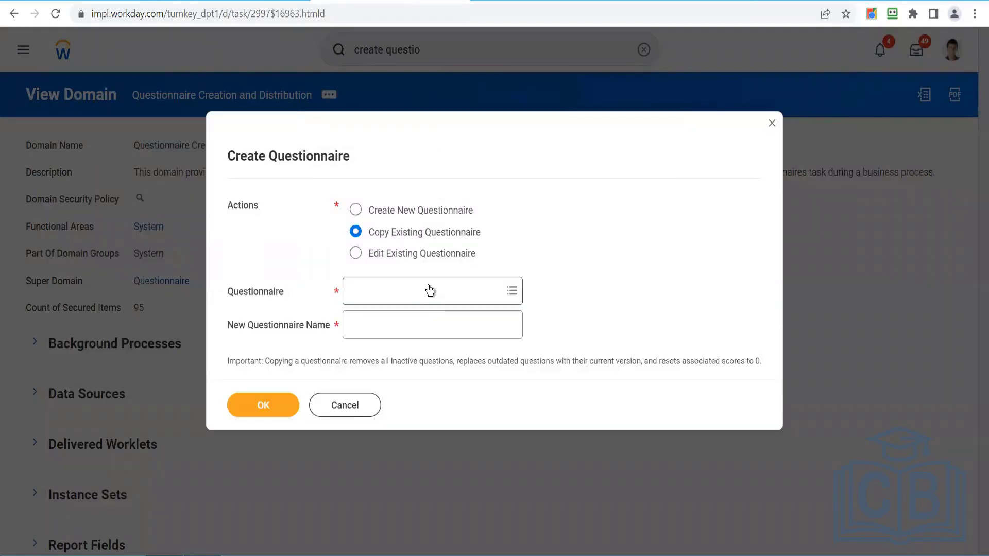
- Search the existing questionnaires for "criminal" as the source to copy
left_click(430, 286)
type("criminal")
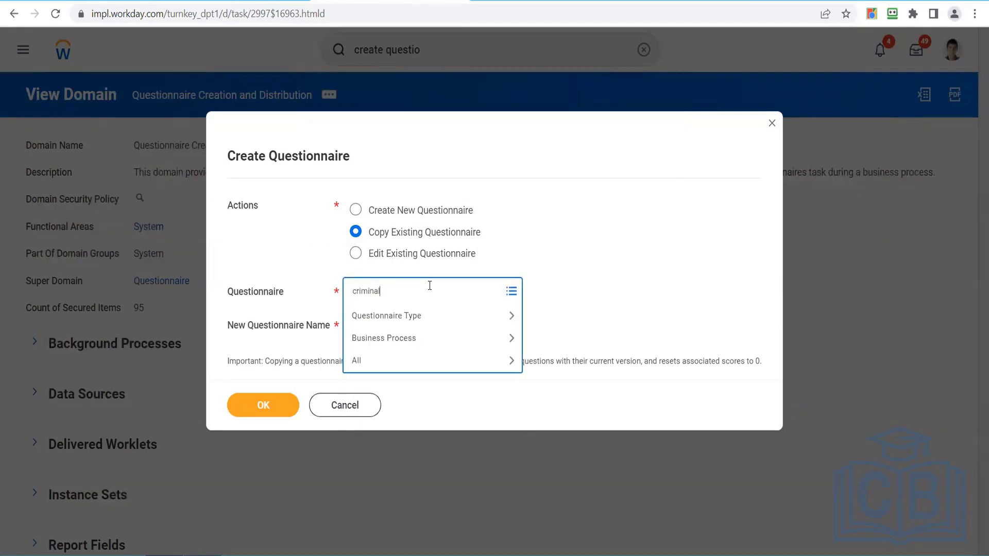
key("Return")
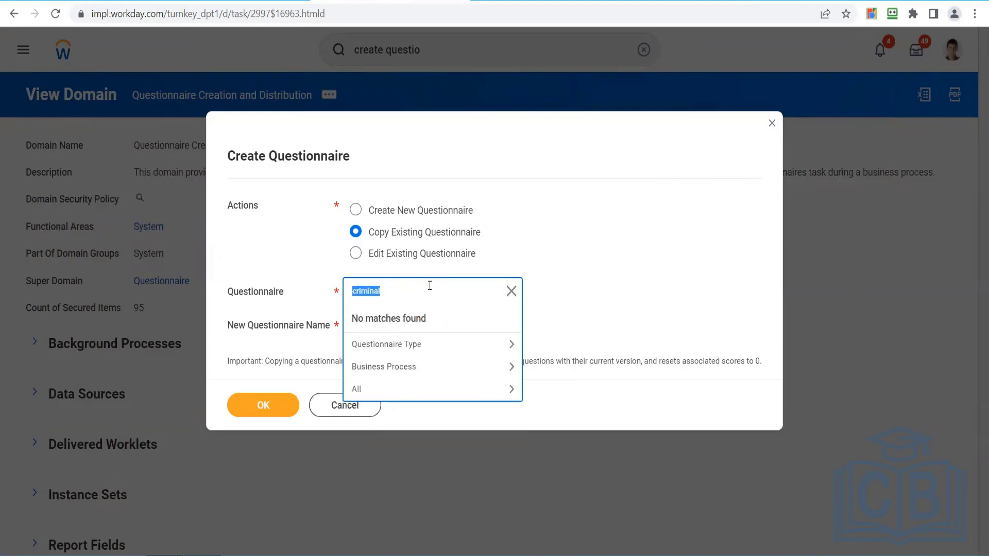
- Choose Internal Questions from the Recruiting questionnaire type as the questionnaire to copy
left_click(407, 341)
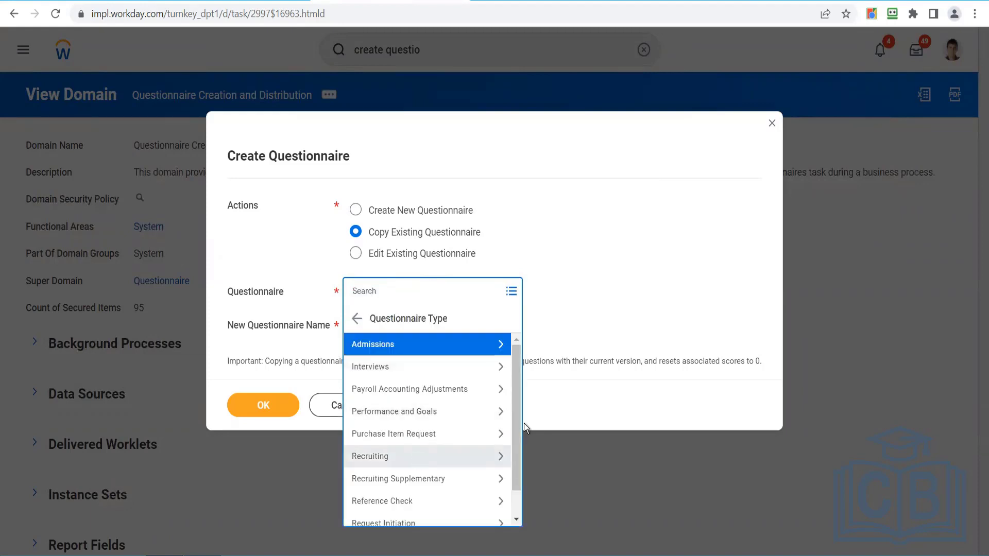
left_click(449, 461)
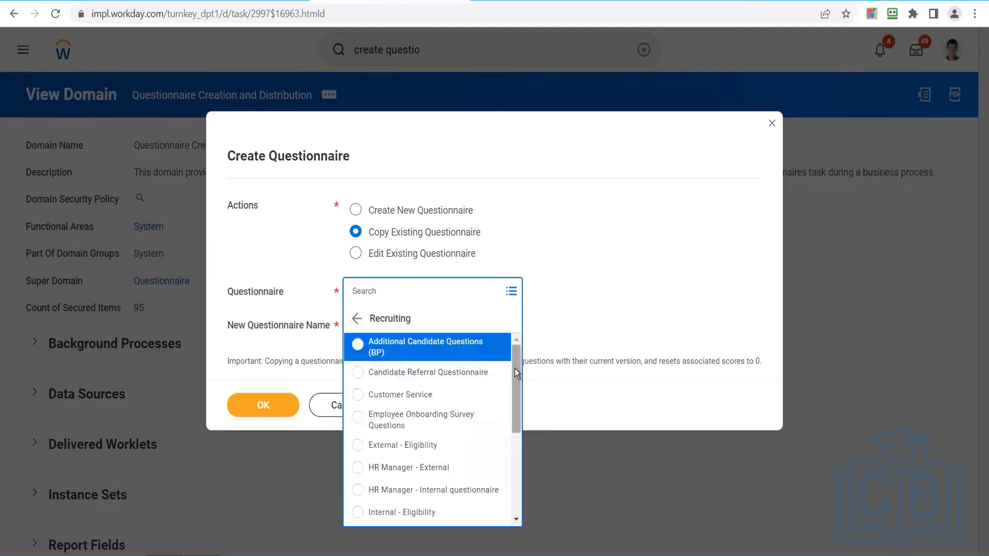
left_click_drag(514, 369, 518, 426)
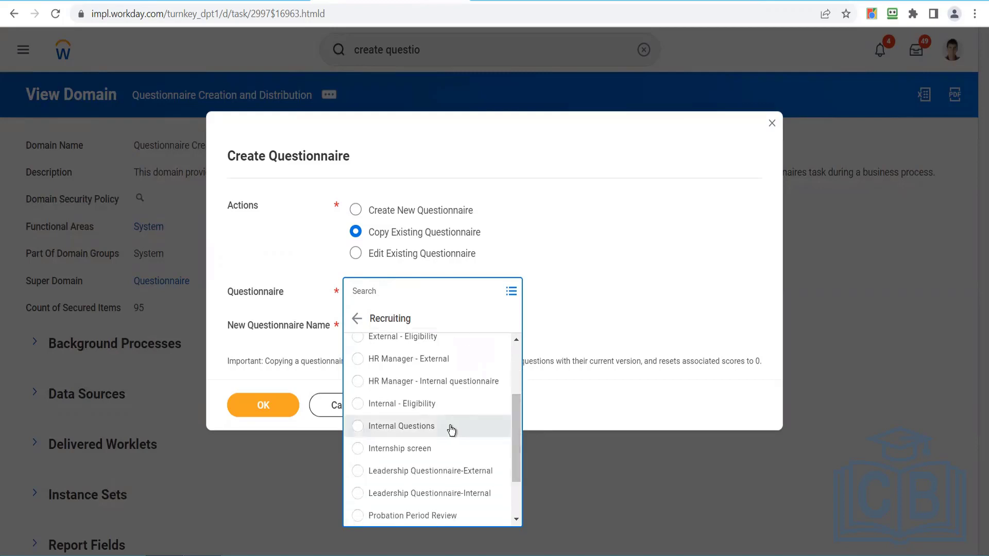
left_click(448, 429)
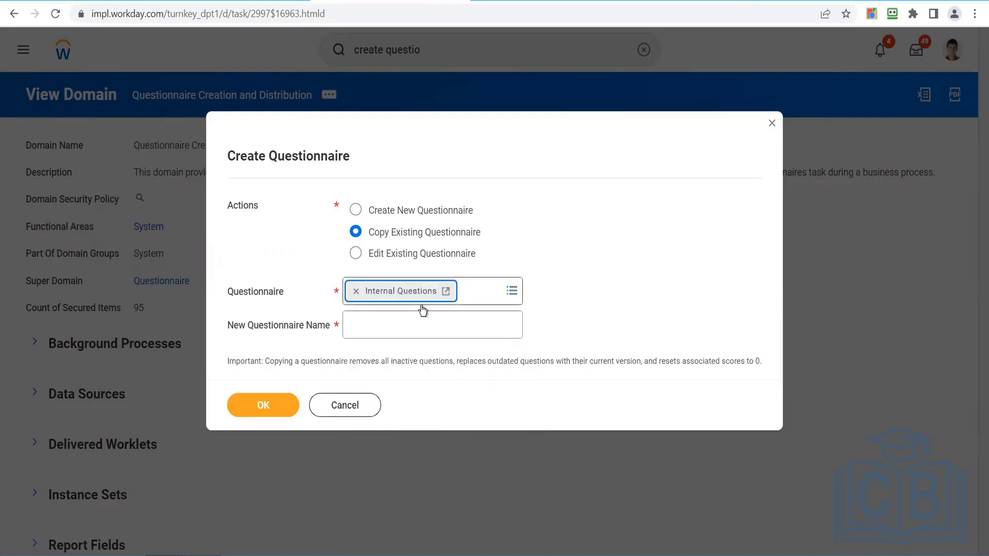
- Name the copy Criminal Conviction Questionnaire and create it from the Internal Questions questionnaire
left_click(451, 324)
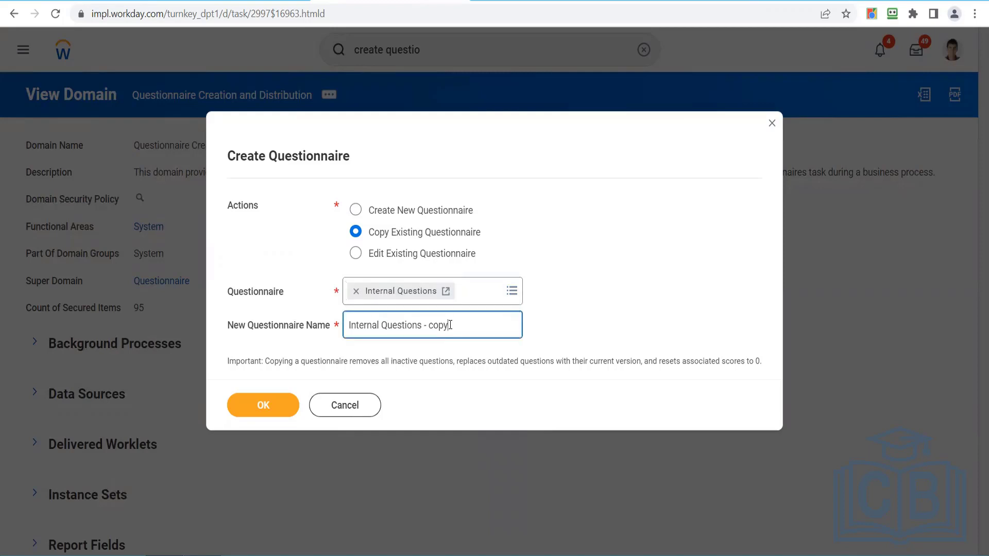
triple_click(450, 324)
key("BackSpace")
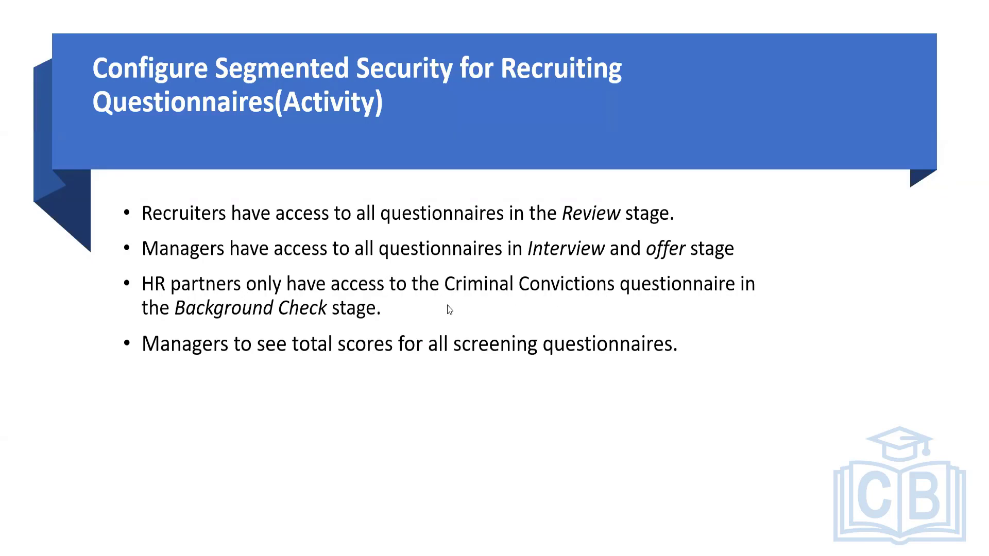
key("alt+Tab")
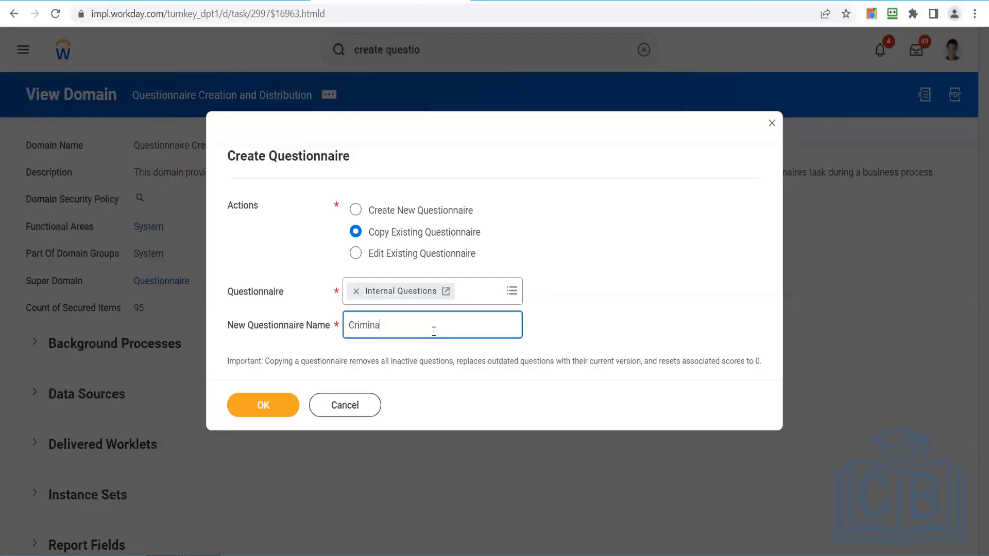
type("Convistion Questonnaire")
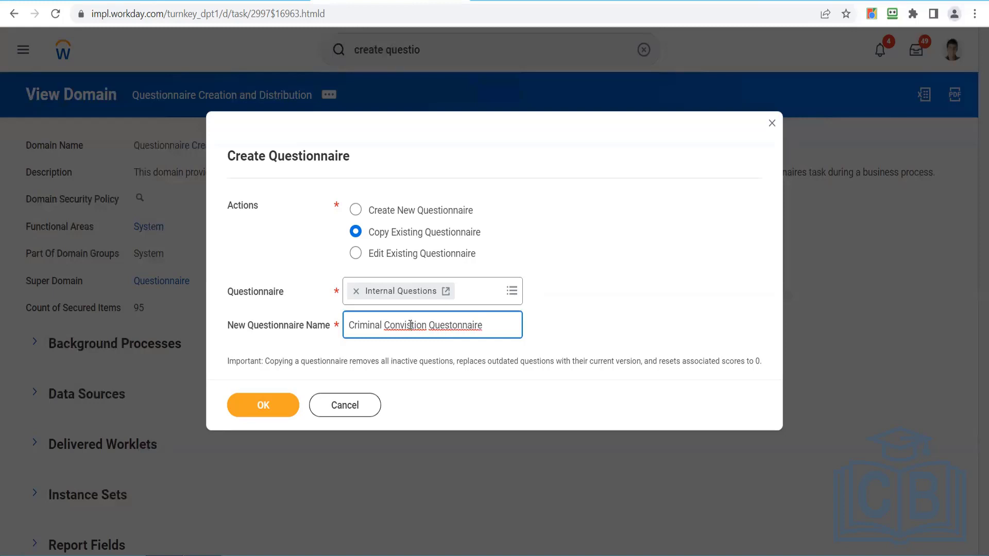
left_click(411, 325)
key("BackSpace")
type("c")
left_click(453, 325)
type("i")
left_click(273, 404)
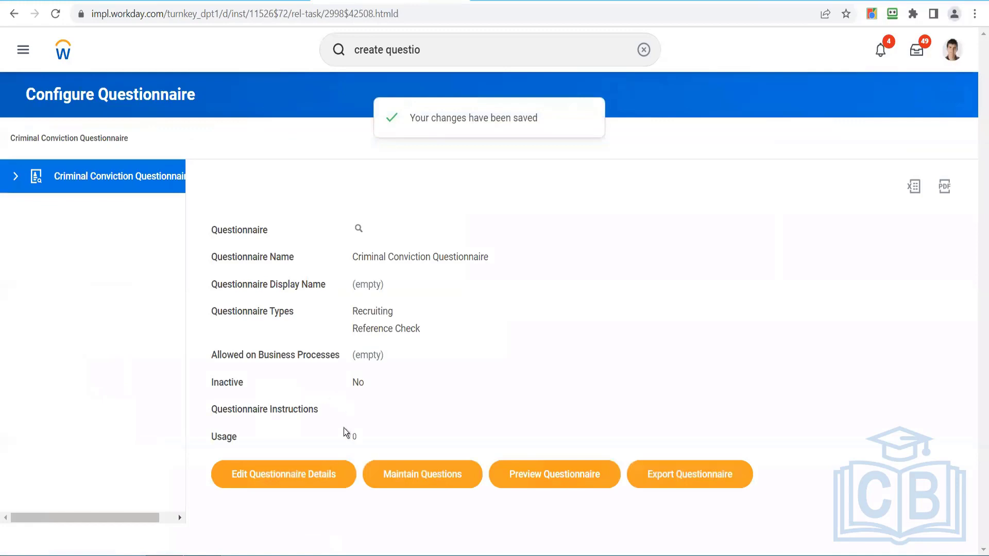
- Open the new questionnaire's details for editing and review the available questionnaire types
mouse_move(389, 325)
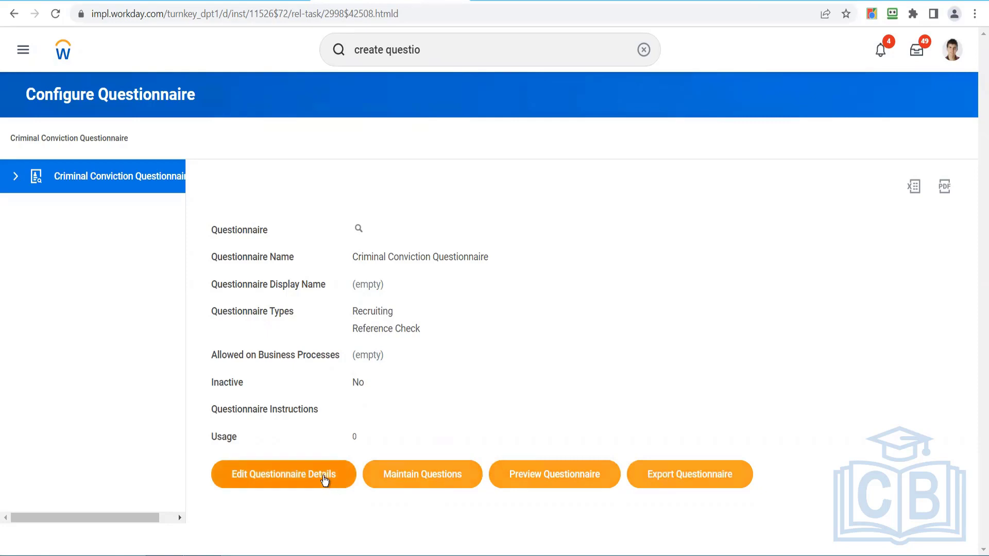
left_click(324, 474)
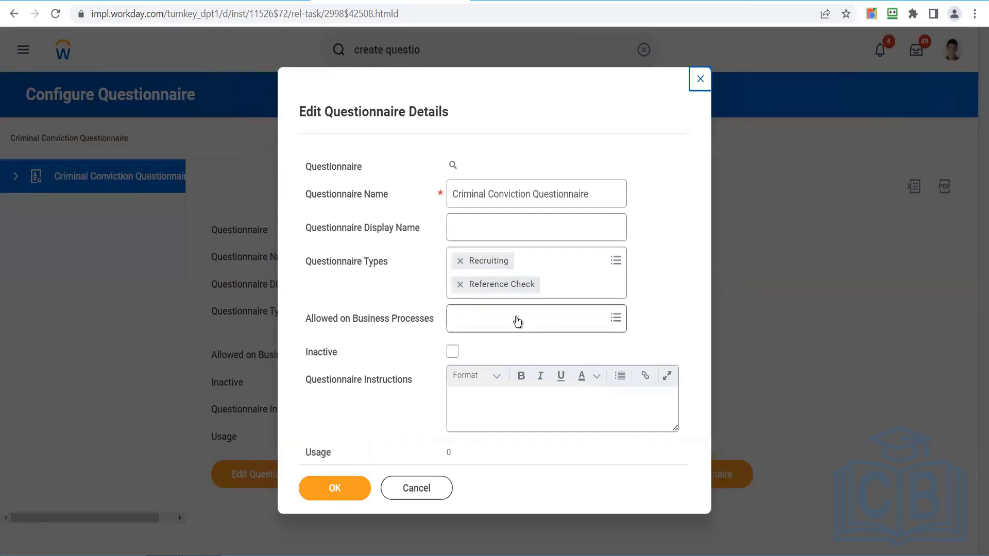
left_click(517, 322)
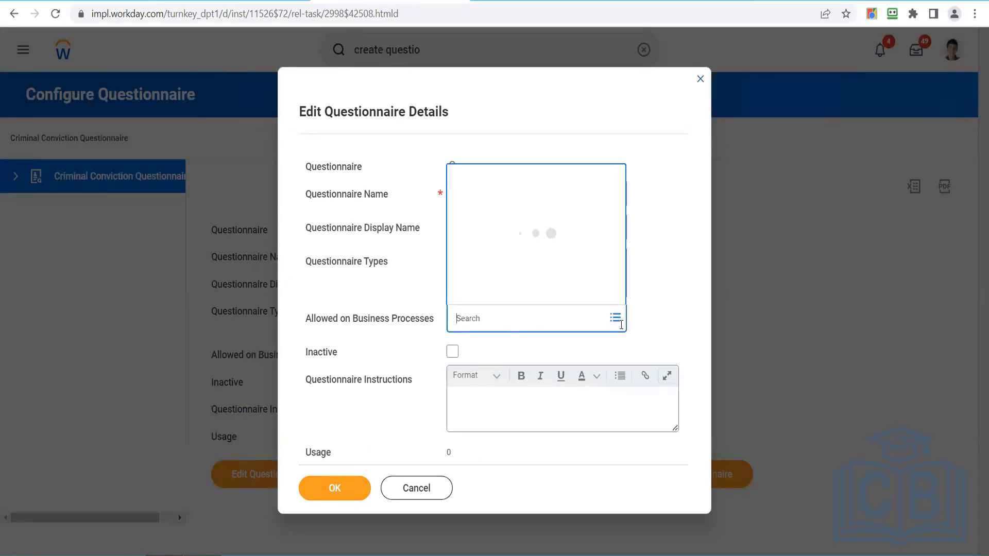
left_click(662, 308)
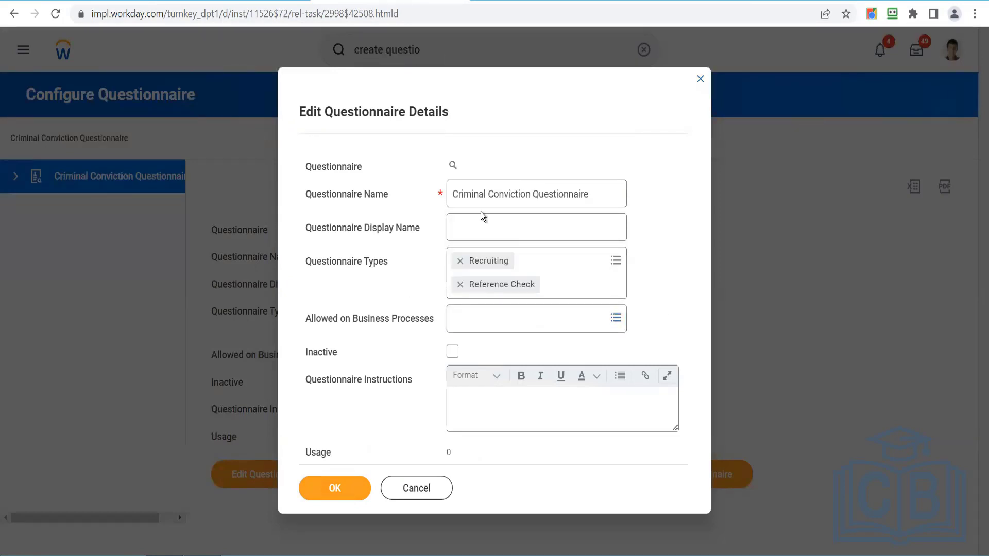
left_click(510, 187)
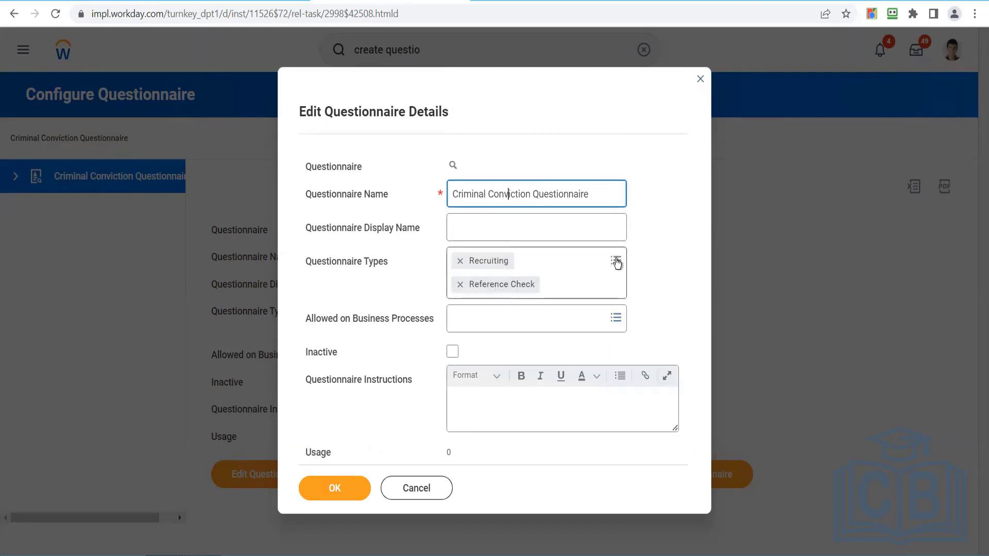
left_click(616, 261)
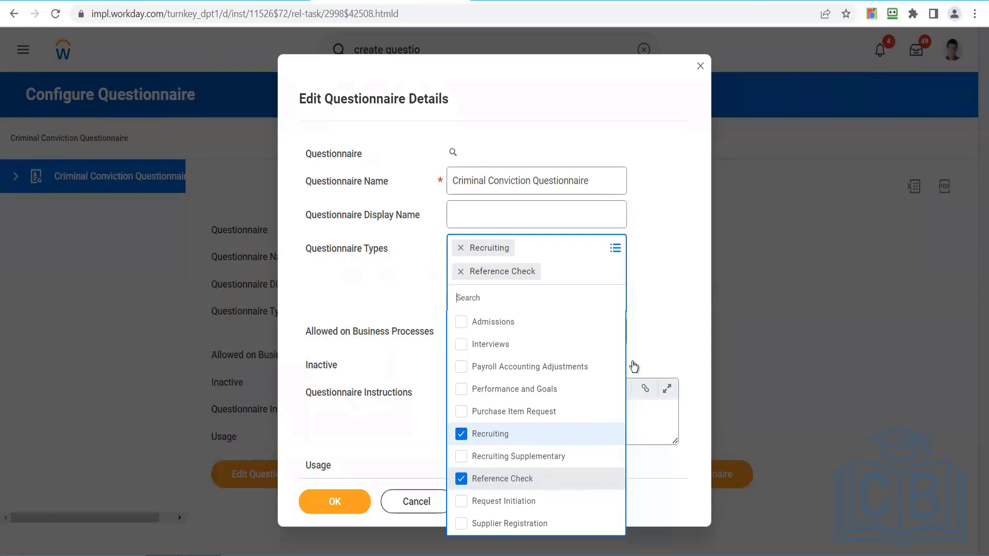
left_click(662, 301)
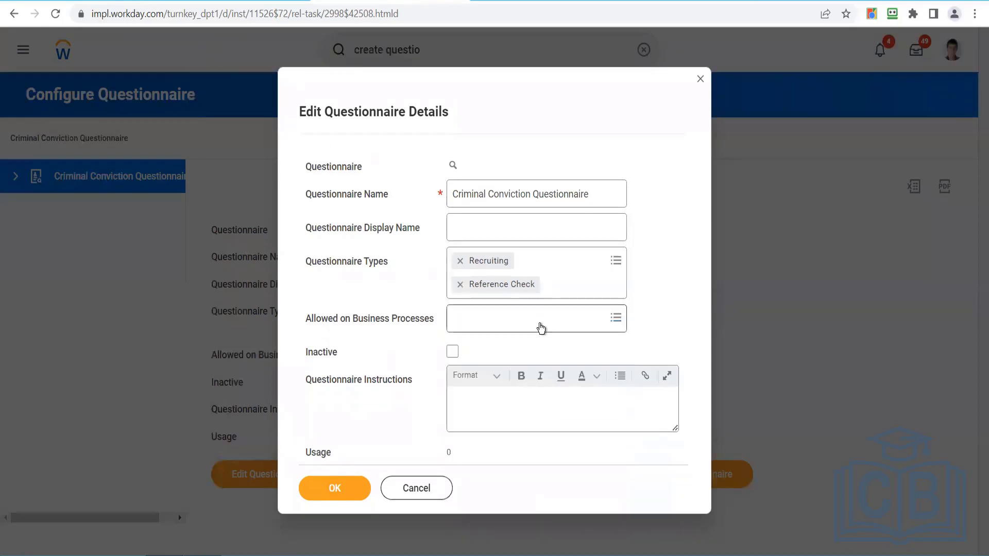
- Allow the questionnaire on the Background Check business process and save its details
left_click(539, 324)
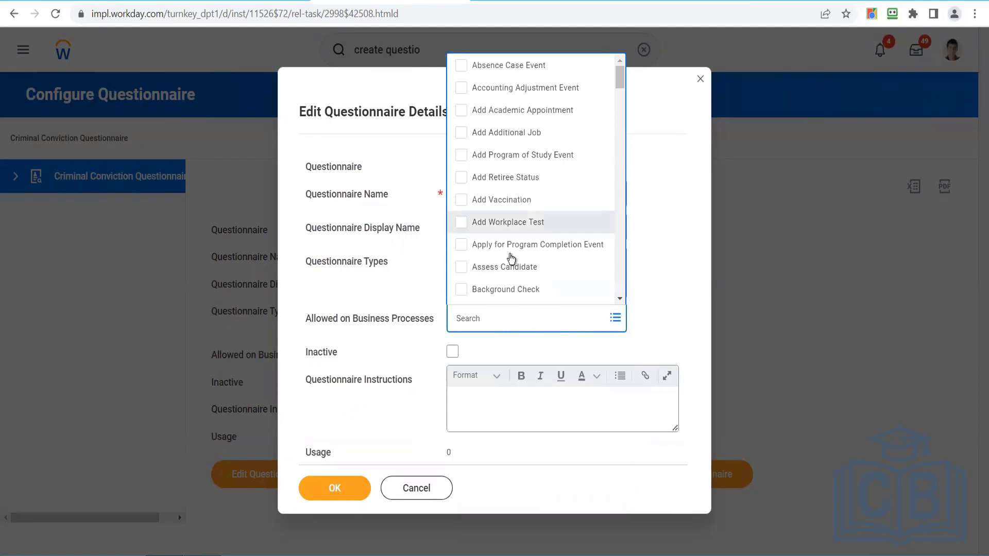
left_click(655, 236)
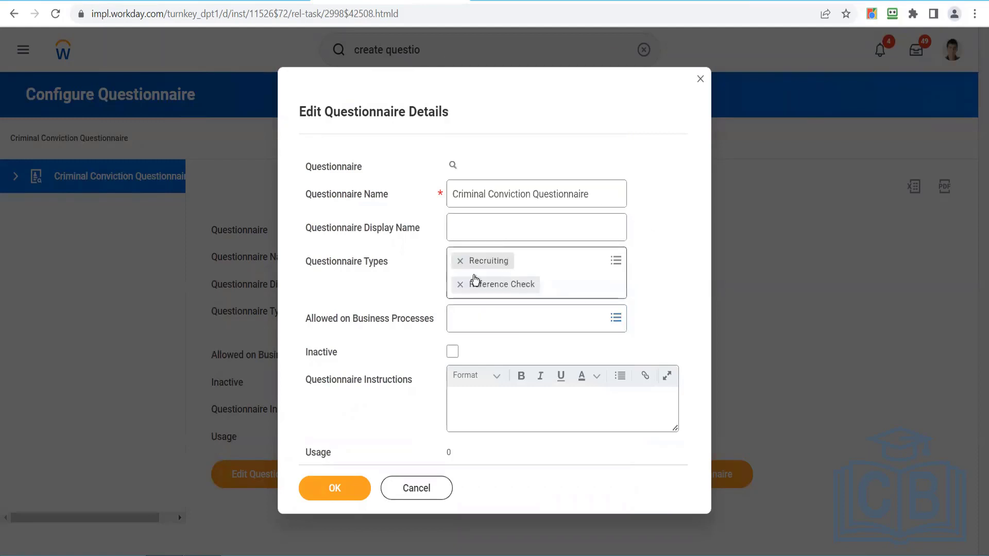
left_click(618, 317)
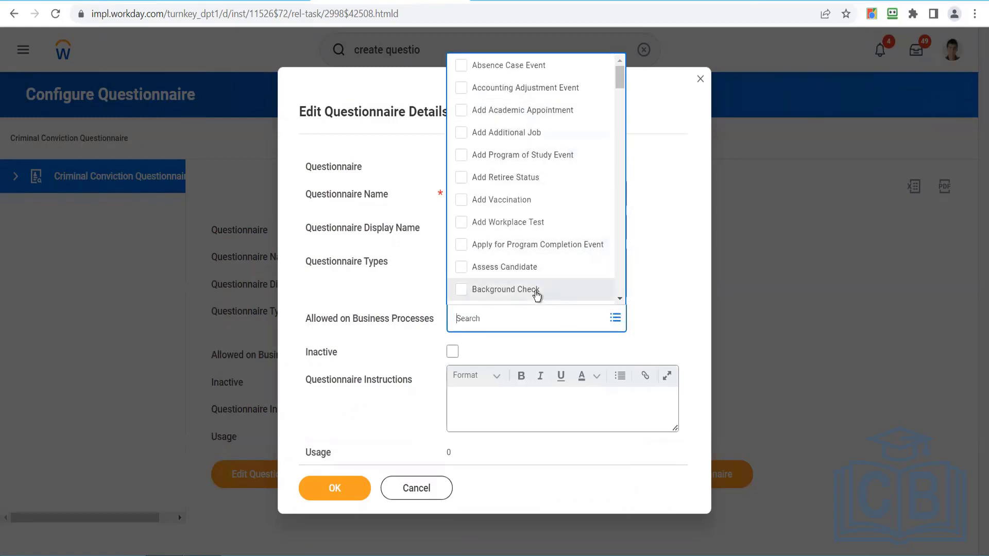
left_click(537, 294)
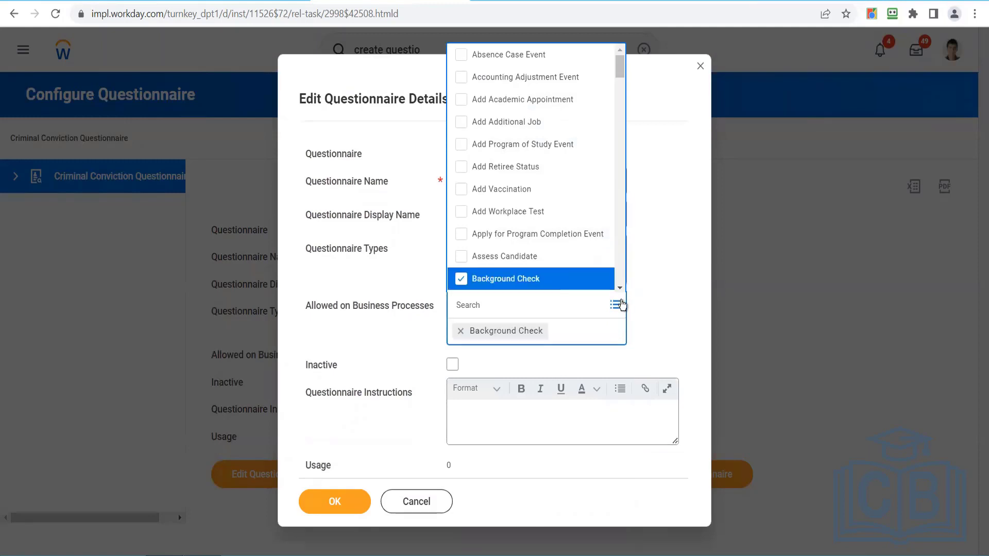
left_click(656, 298)
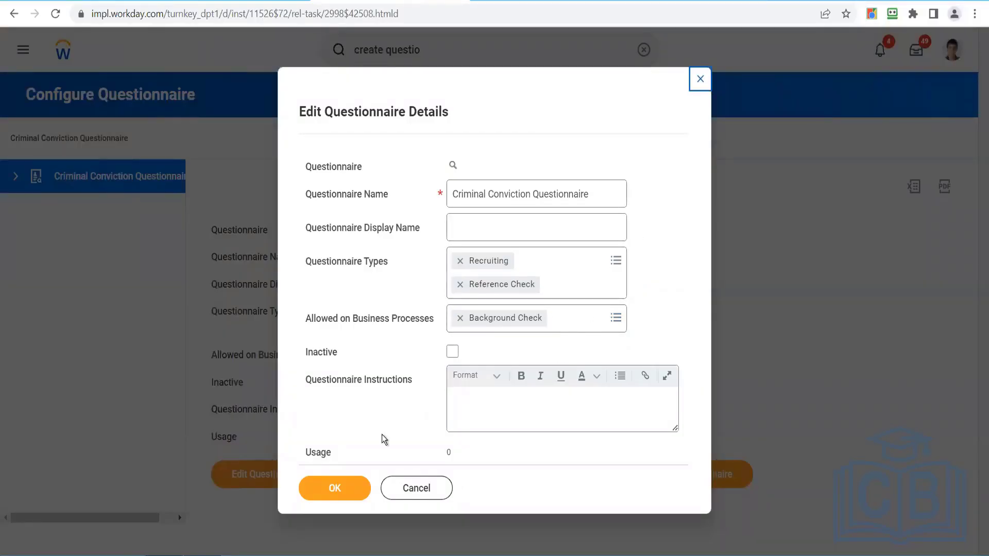
left_click(340, 488)
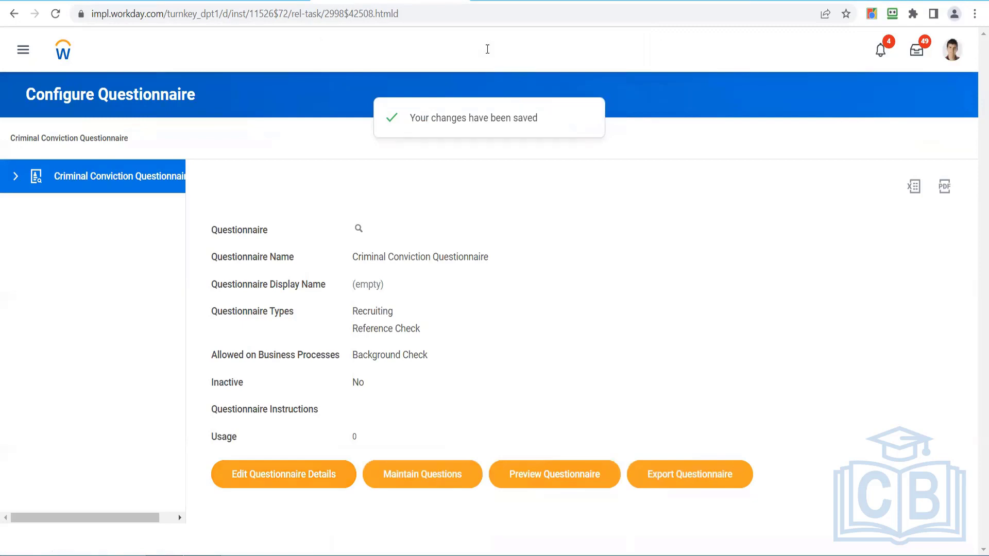
- Find the Create Security Group task and create a Segment-Based Security Group named SH_Criminal Questionnaire
left_click(488, 49)
type("create secu")
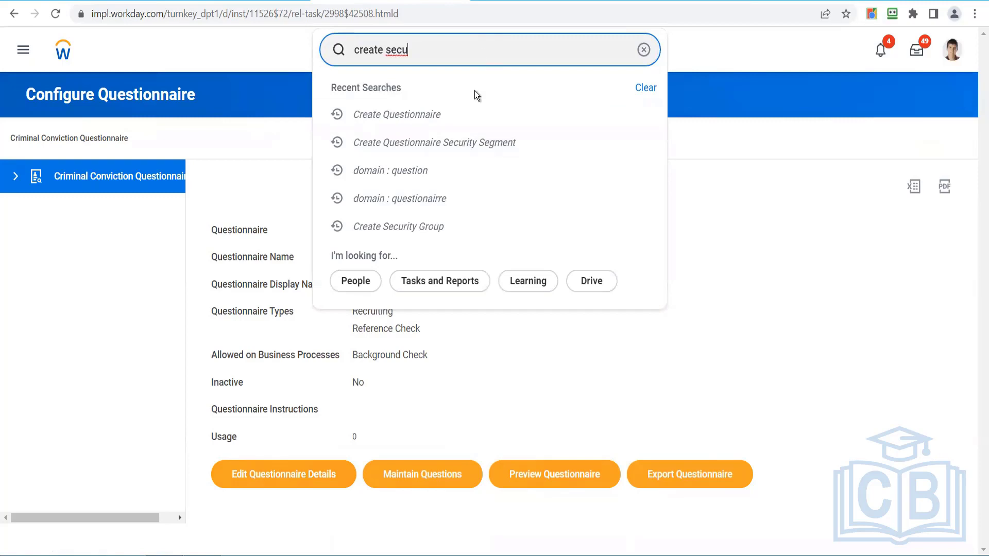
type("rity grou")
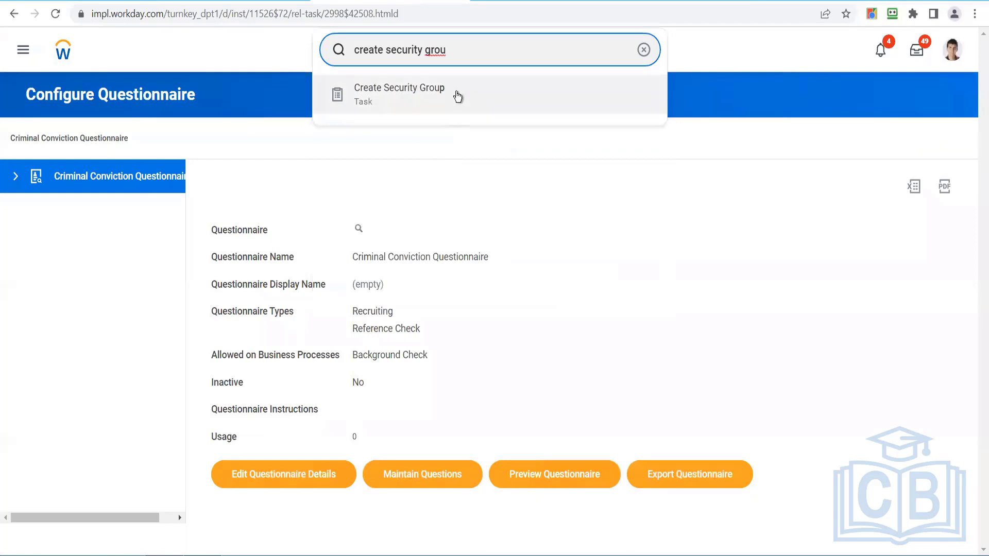
left_click(457, 96)
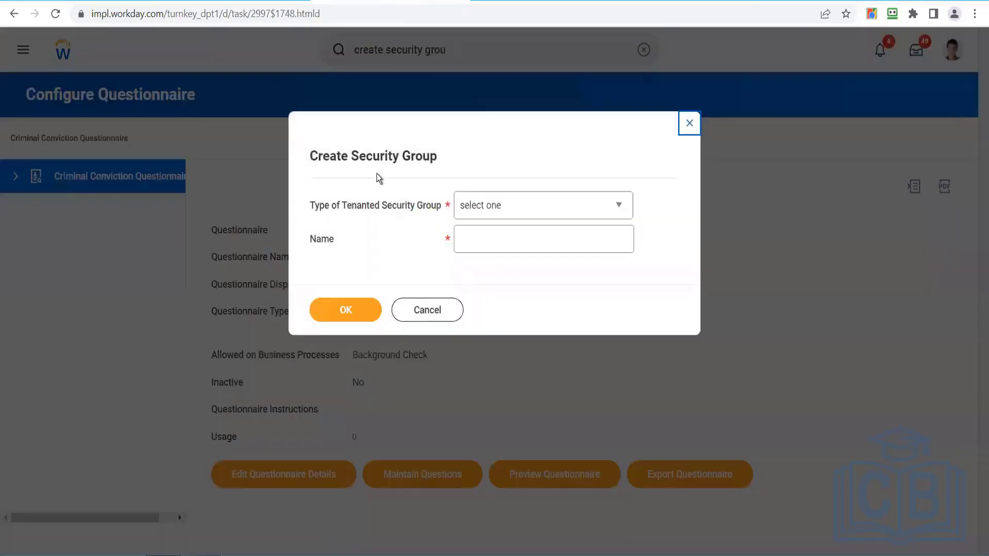
left_click(515, 212)
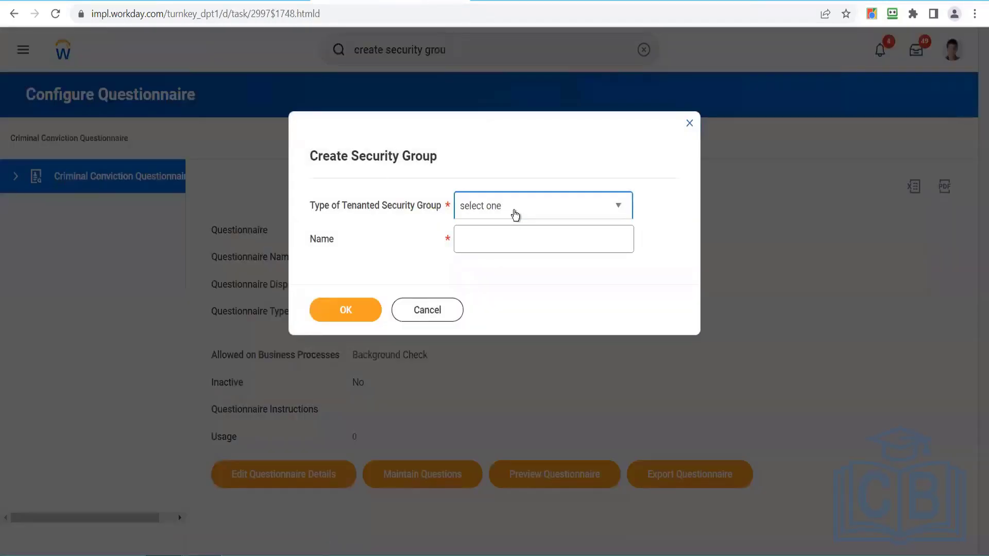
scroll(593, 412, "down", 5)
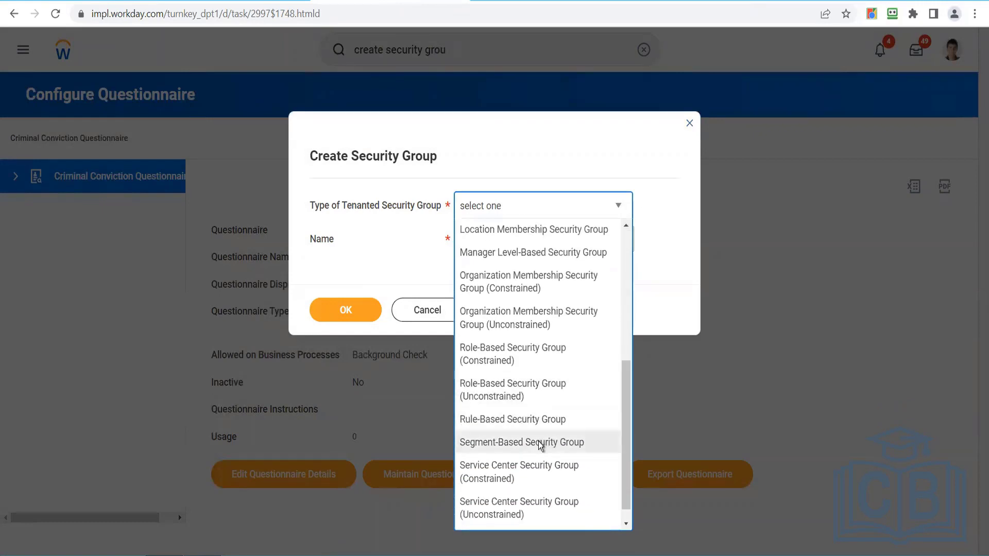
left_click(539, 446)
left_click(534, 239)
type("SH_Cri")
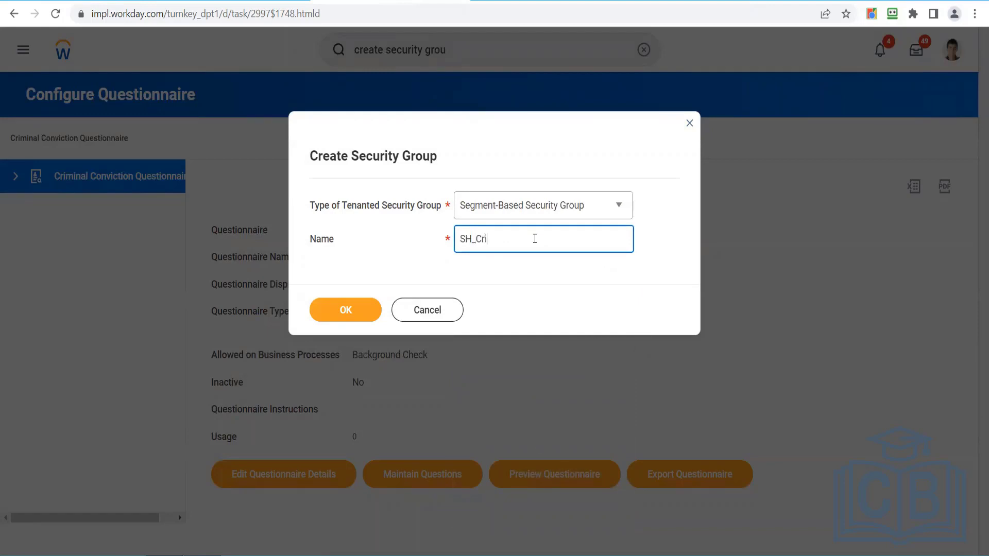
type("minal Questionna")
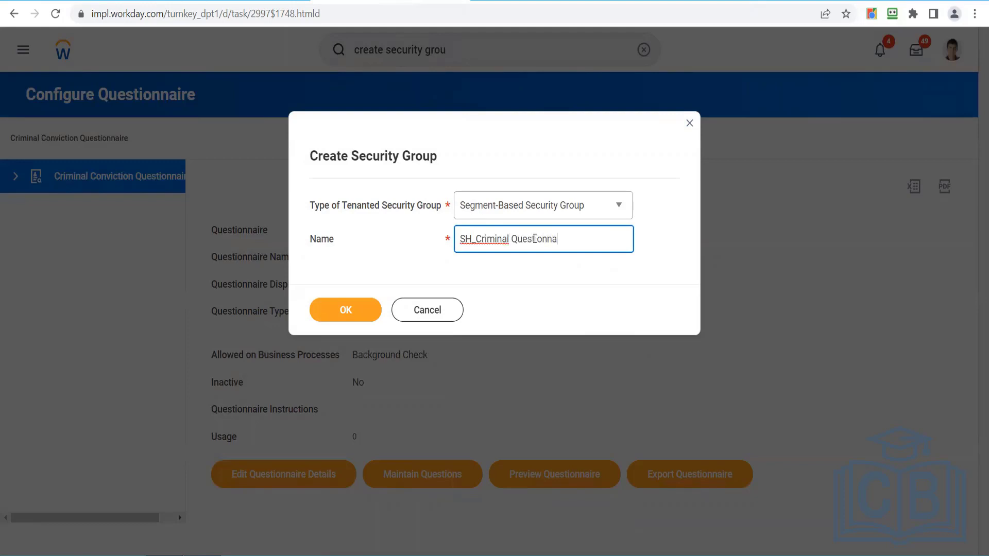
type("ire")
left_click(347, 313)
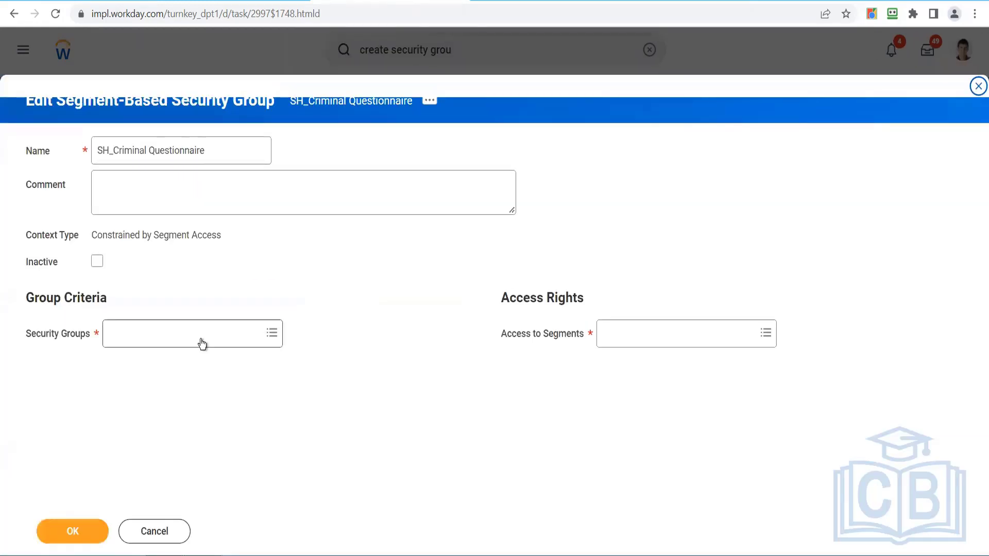
- Add HR Partner as the security group in the segment-based group's criteria
left_click(202, 344)
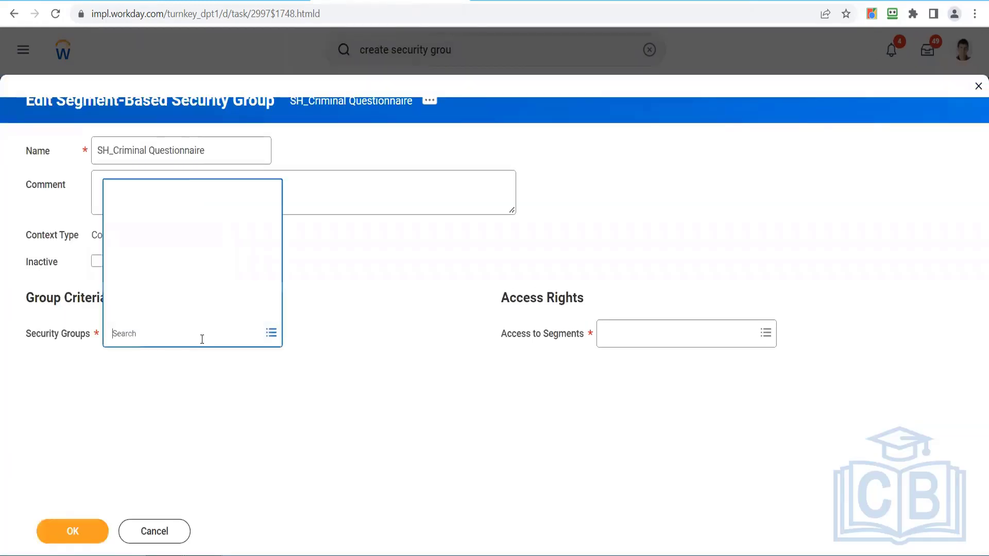
type("hr partner")
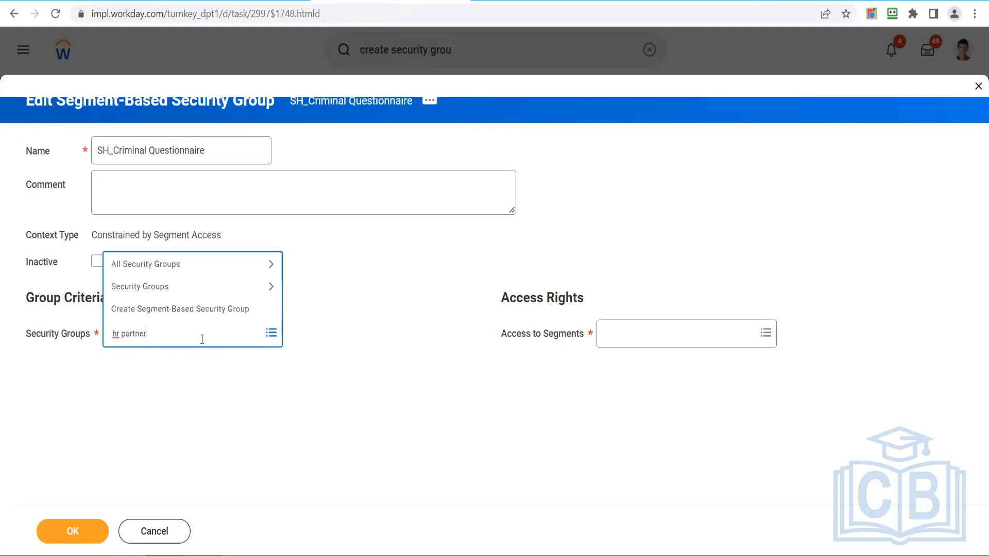
key("Return")
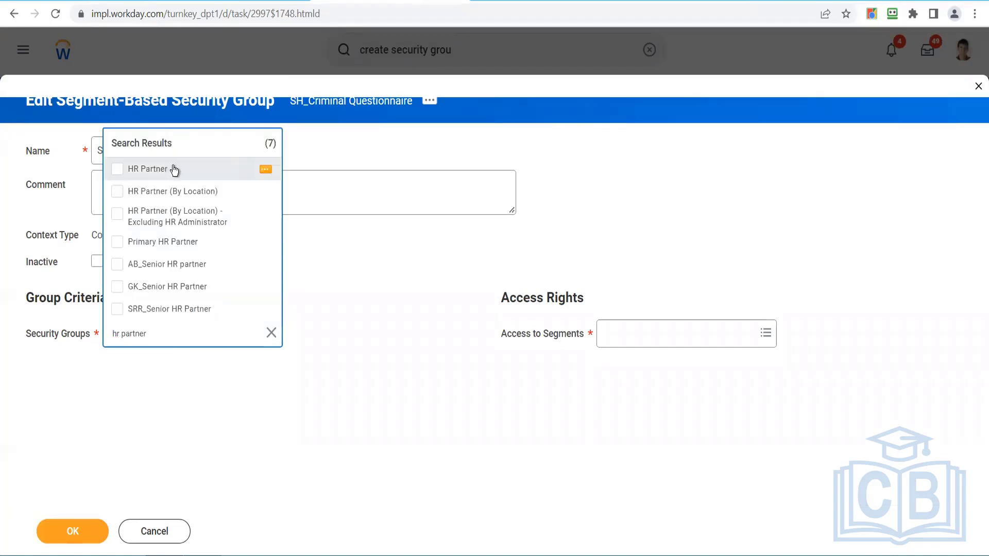
left_click(175, 170)
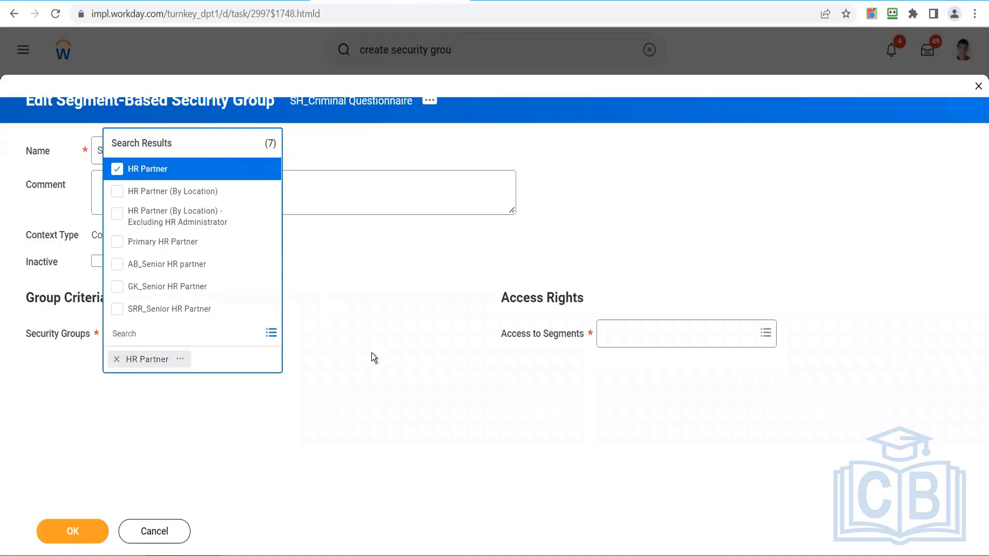
left_click(372, 353)
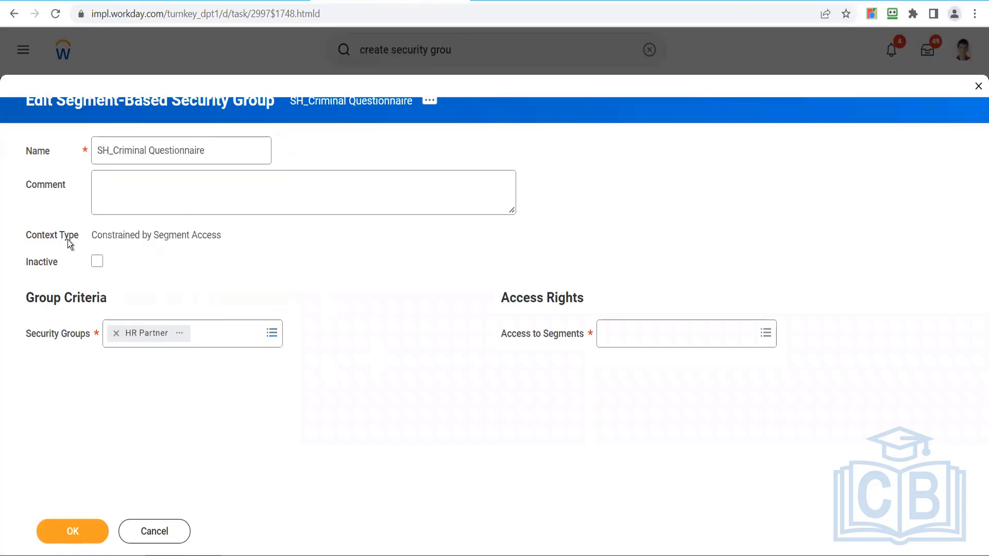
- Create a questionnaire security segment named Criminal Conviction Questionnaire that covers the Criminal Conviction Questionnaire, for the group's segment access
left_click(678, 337)
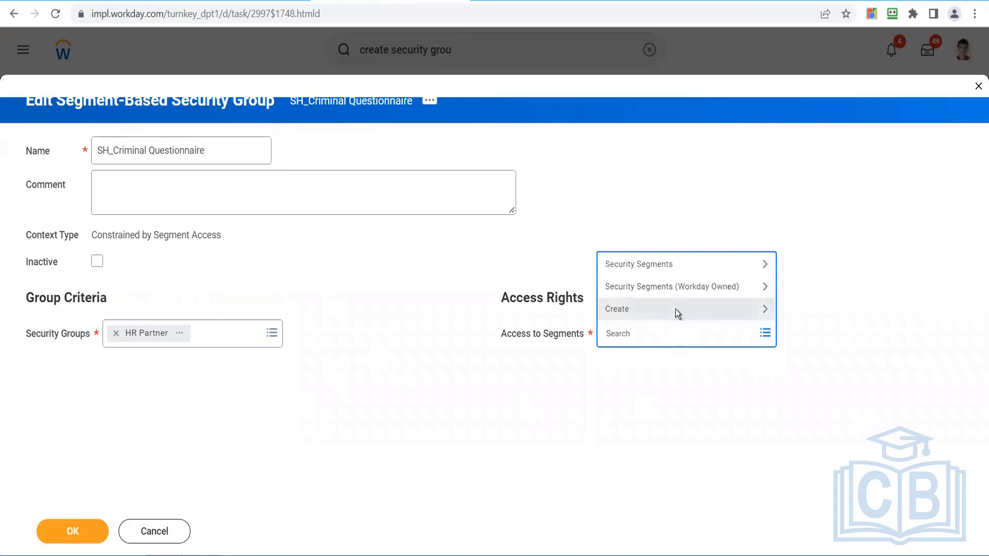
left_click(678, 311)
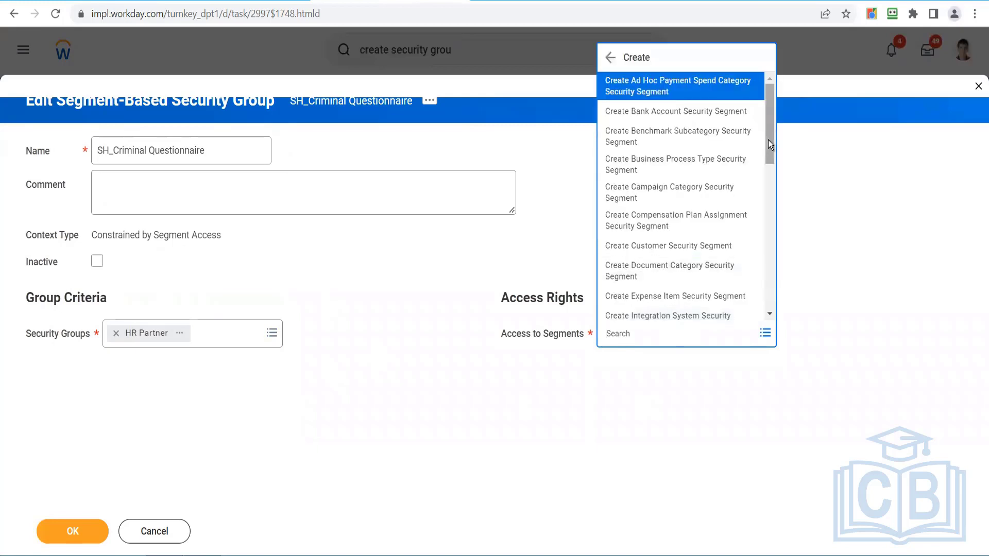
left_click_drag(768, 140, 773, 206)
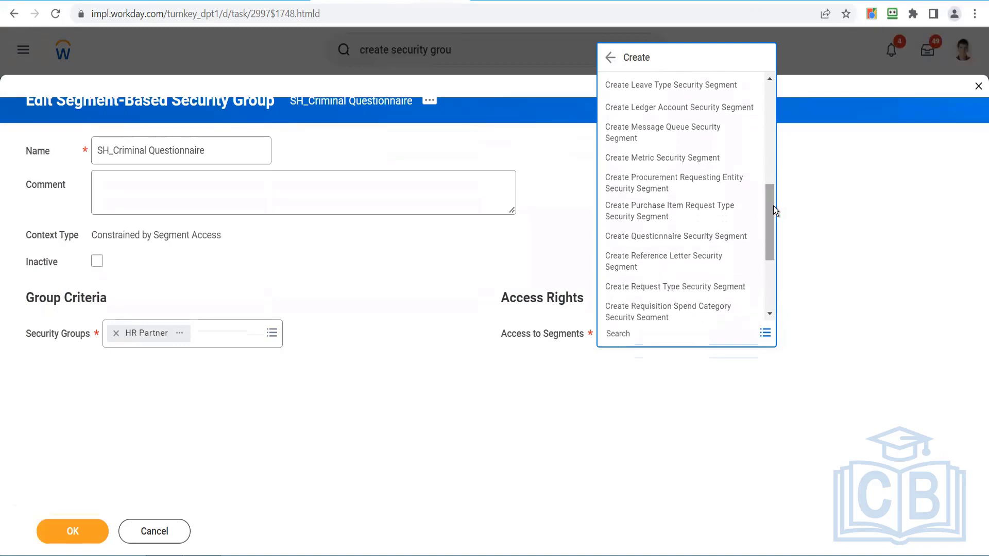
left_click(694, 233)
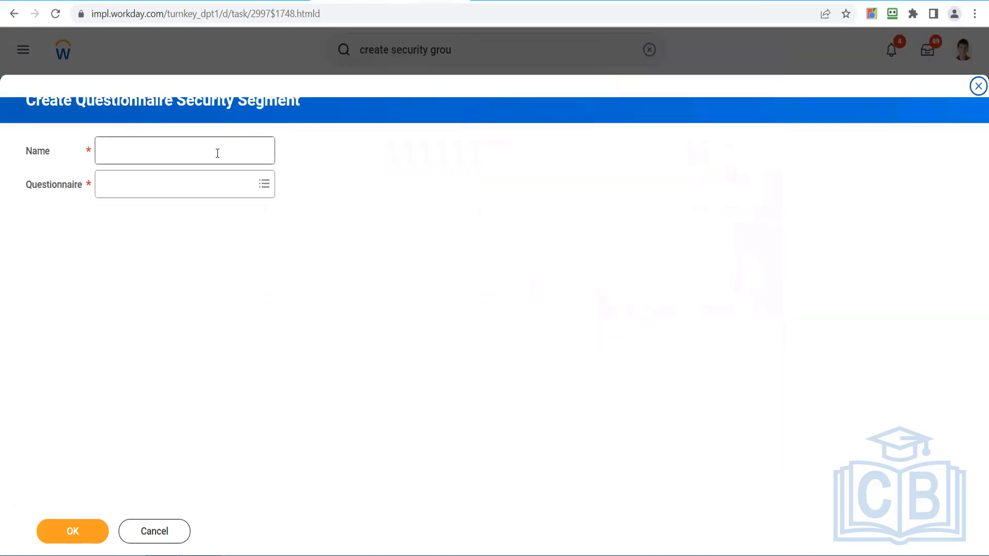
left_click(218, 153)
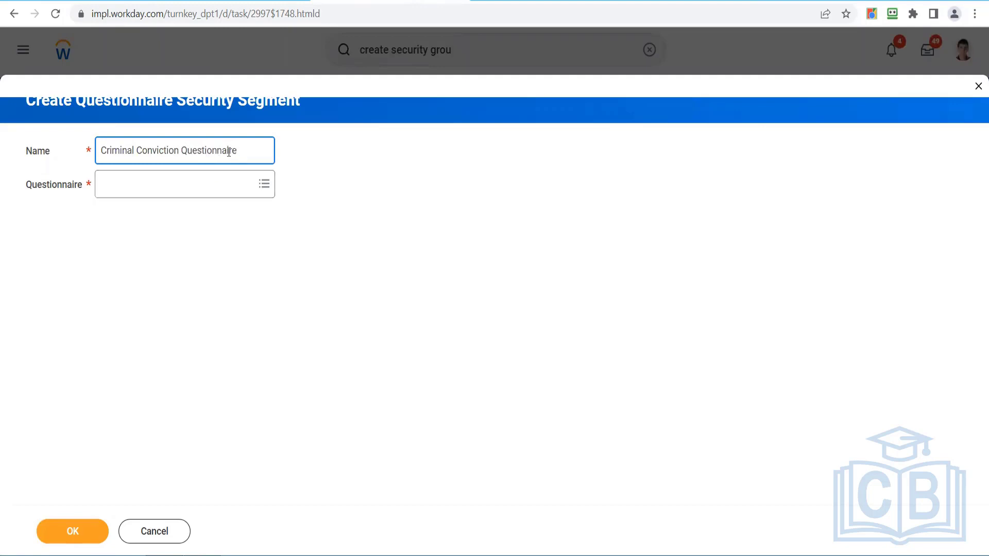
left_click(212, 187)
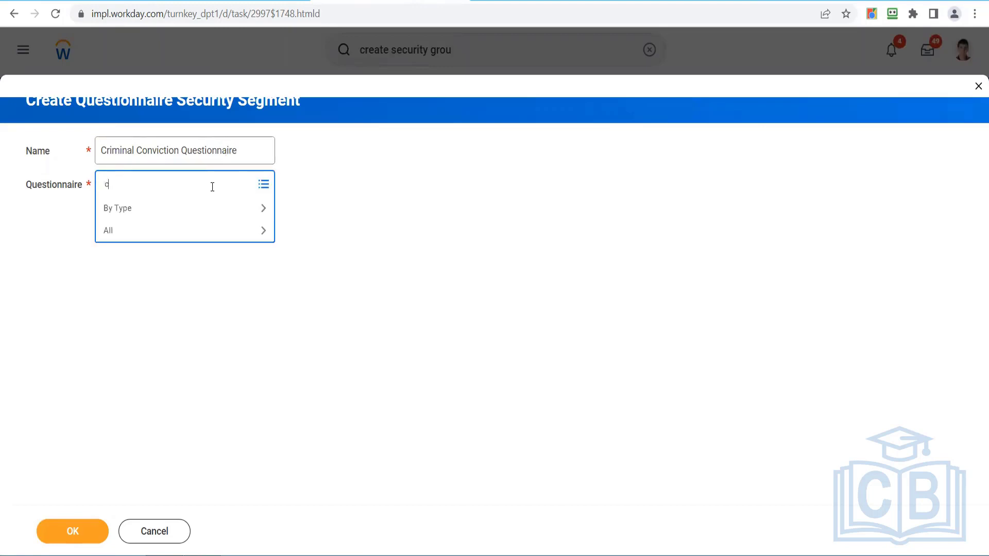
key("Return")
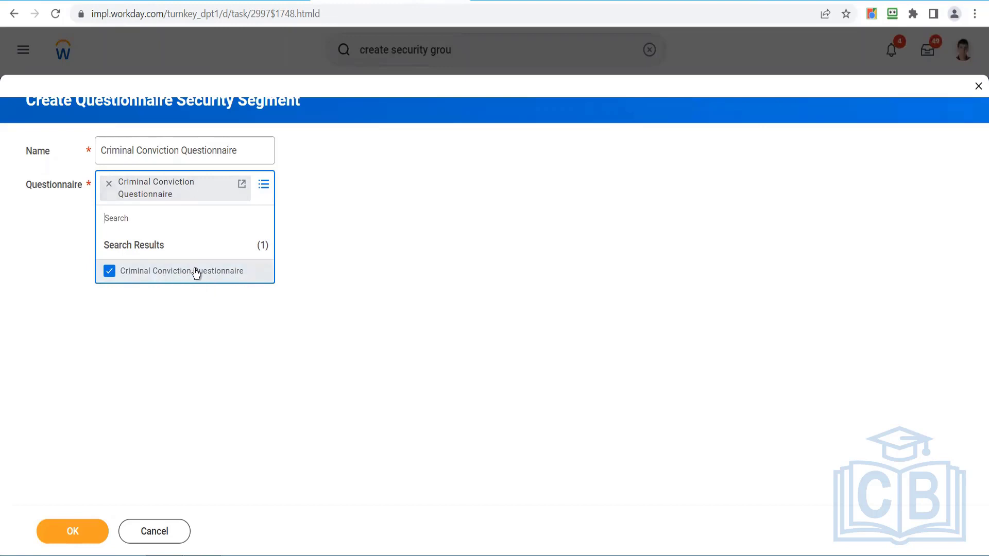
left_click(150, 376)
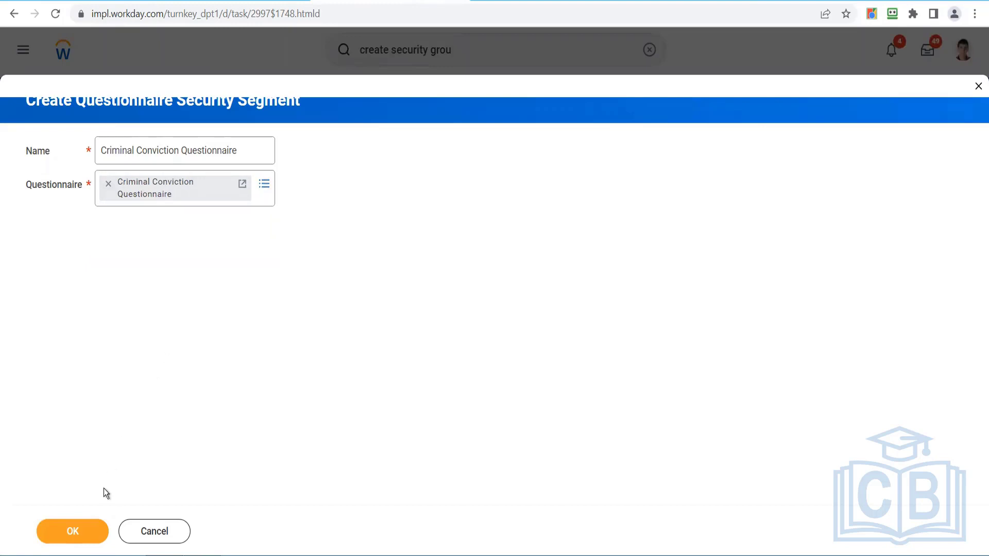
left_click(72, 530)
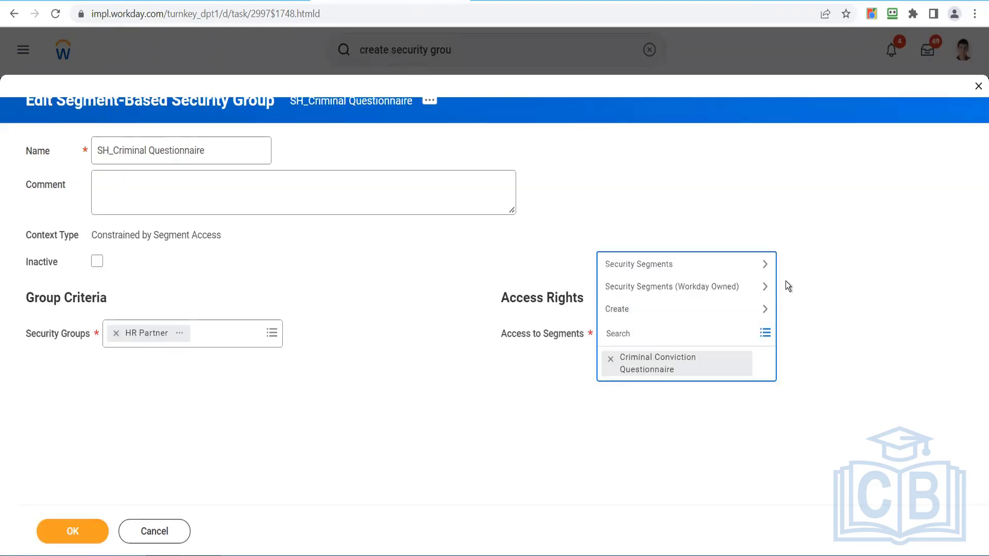
- Save the SH_Criminal Questionnaire security group with access to the Criminal Conviction Questionnaire segment
left_click(213, 485)
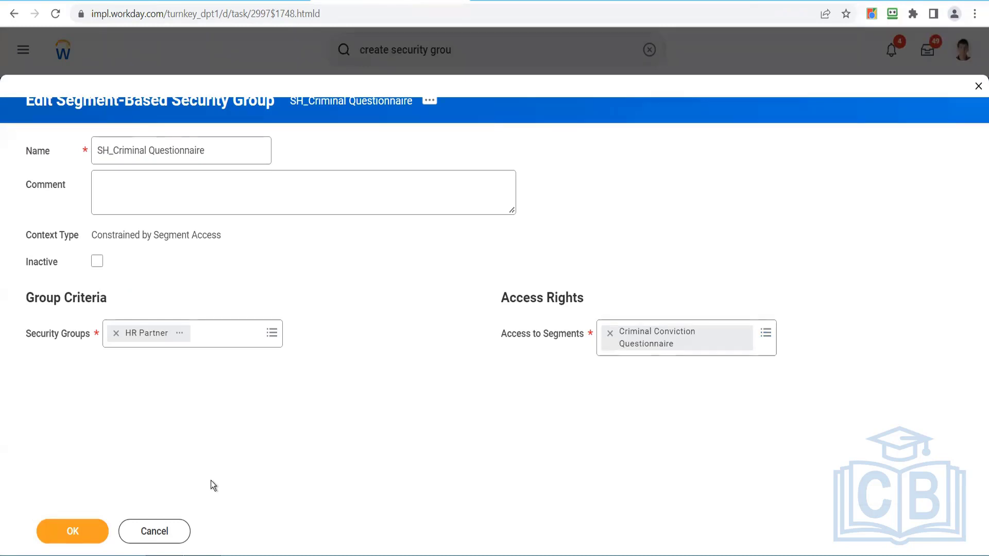
left_click(91, 545)
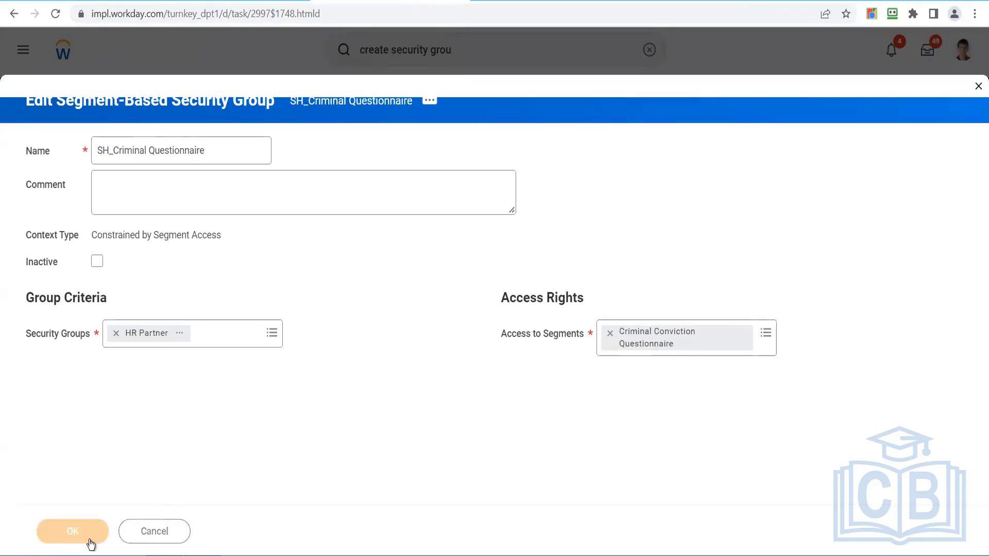
left_click(62, 536)
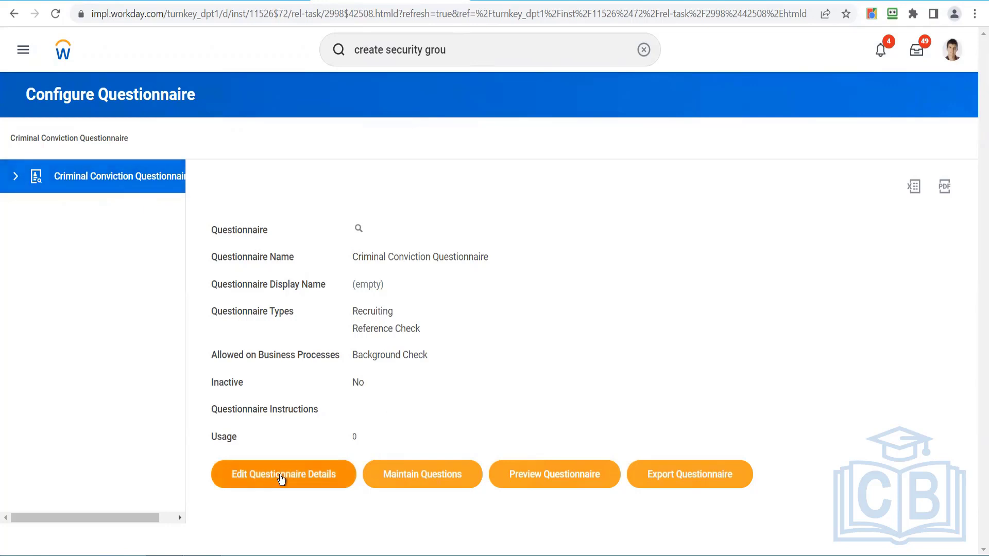
- Check the questionnaire's details and examine the body and type of its Current Manager Approval question
left_click(281, 479)
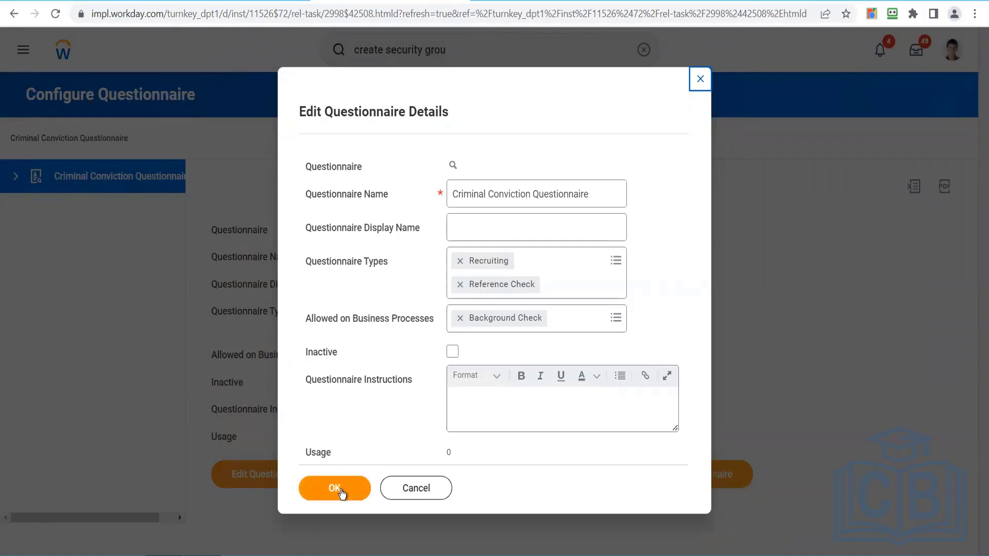
left_click(341, 490)
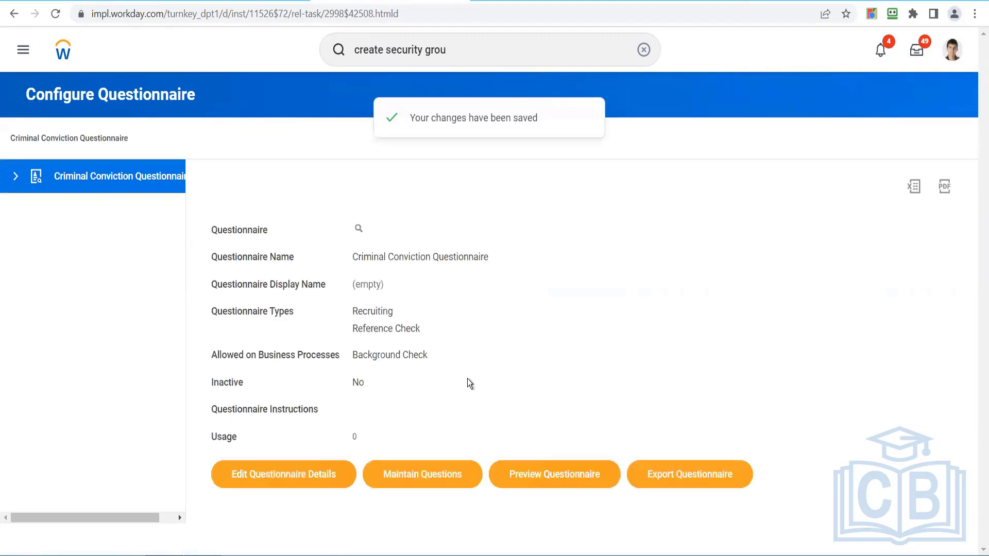
left_click(417, 473)
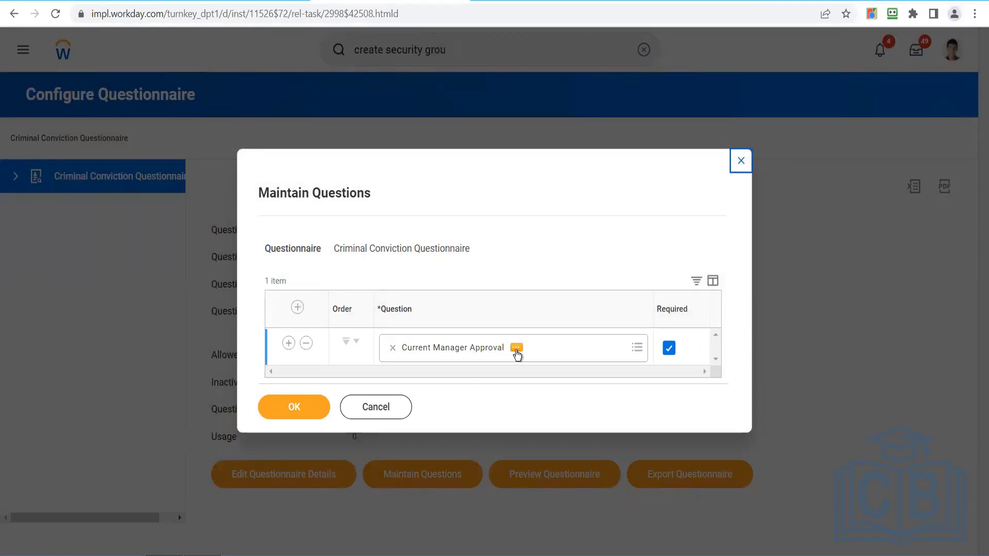
left_click(516, 348)
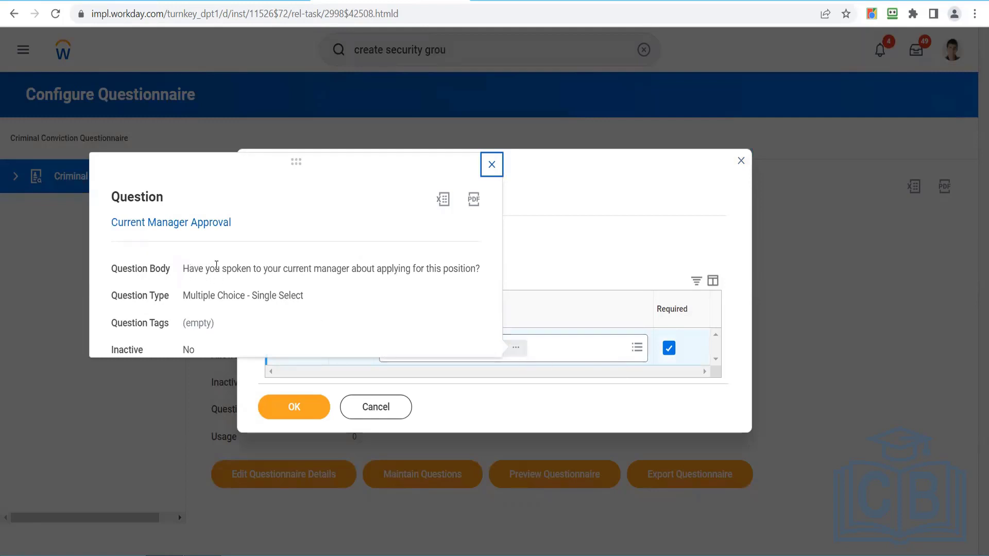
triple_click(216, 265)
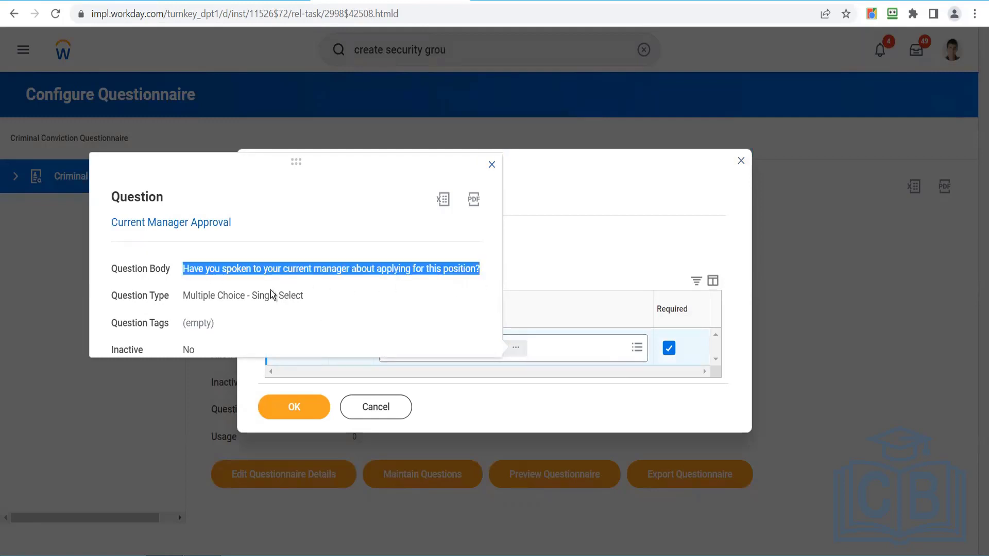
left_click_drag(187, 297, 324, 295)
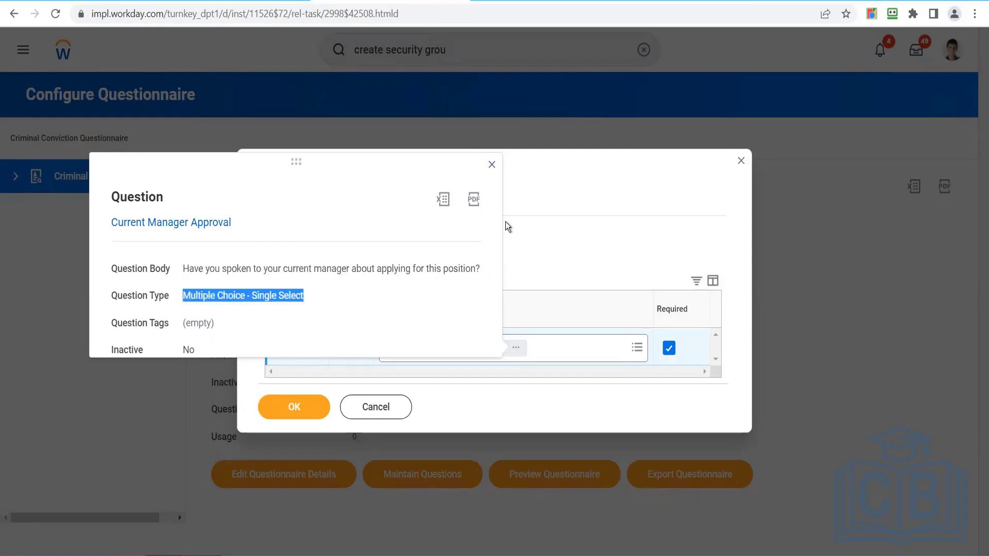
left_click(492, 168)
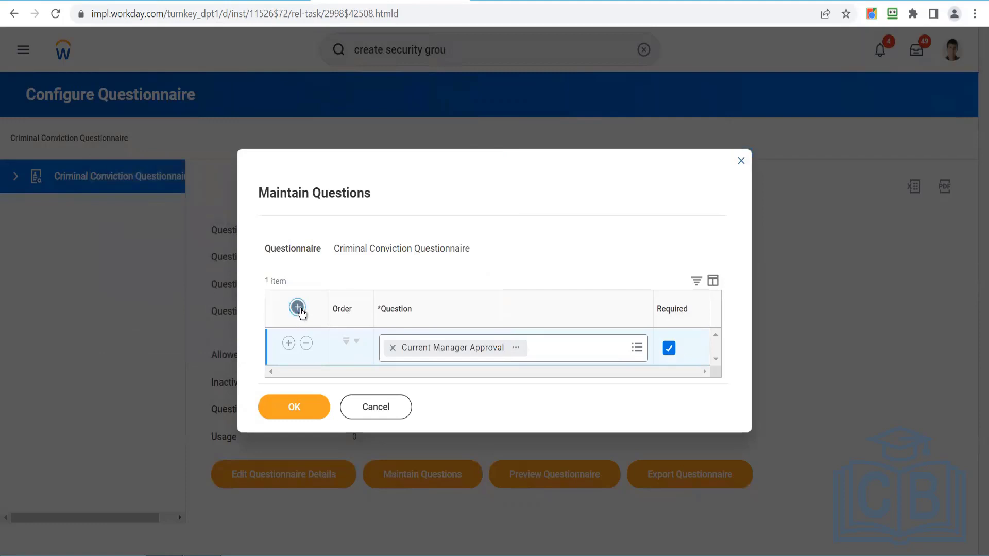
- Add a question row to the questionnaire, start creating a new question for it, and examine the available question types
left_click(298, 309)
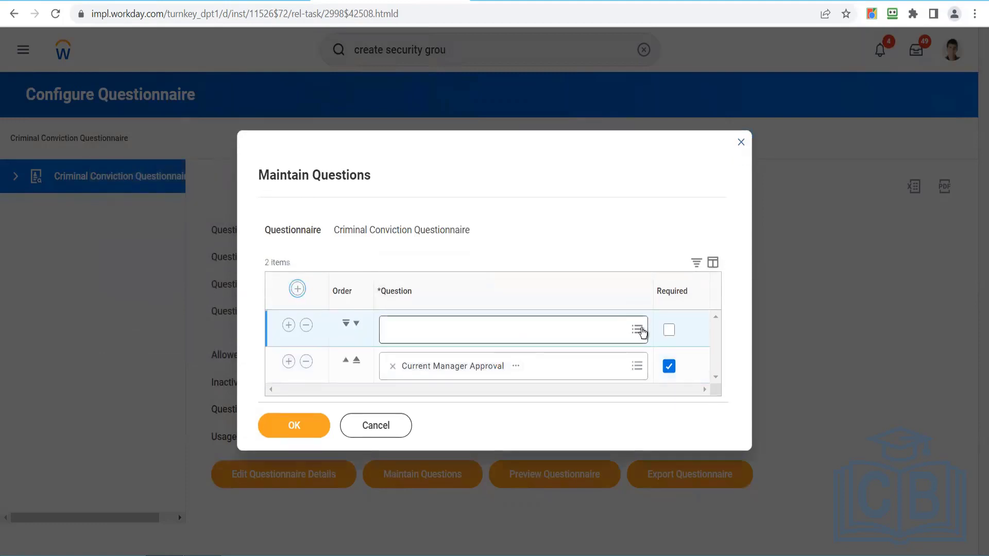
left_click(641, 330)
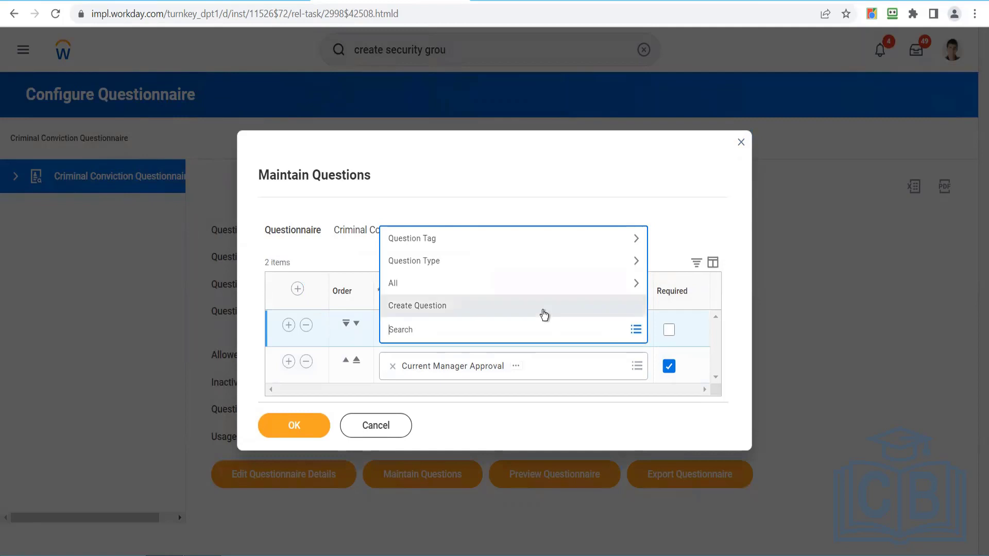
left_click(544, 315)
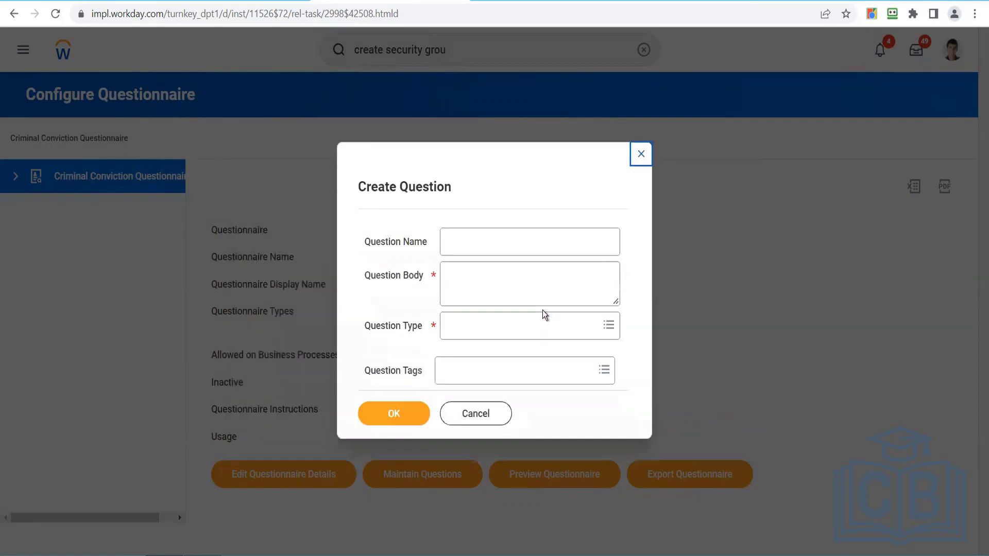
left_click(525, 239)
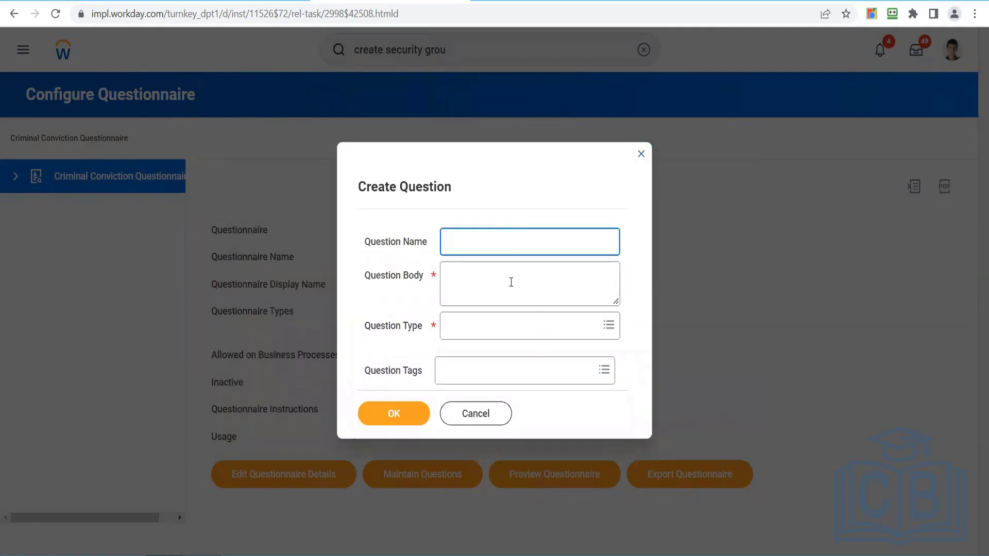
left_click(511, 282)
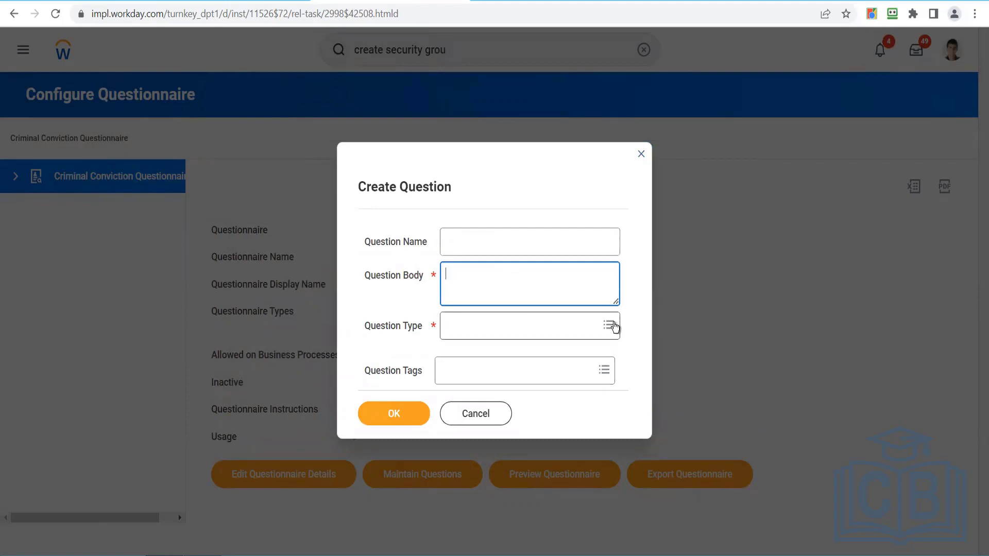
left_click(610, 325)
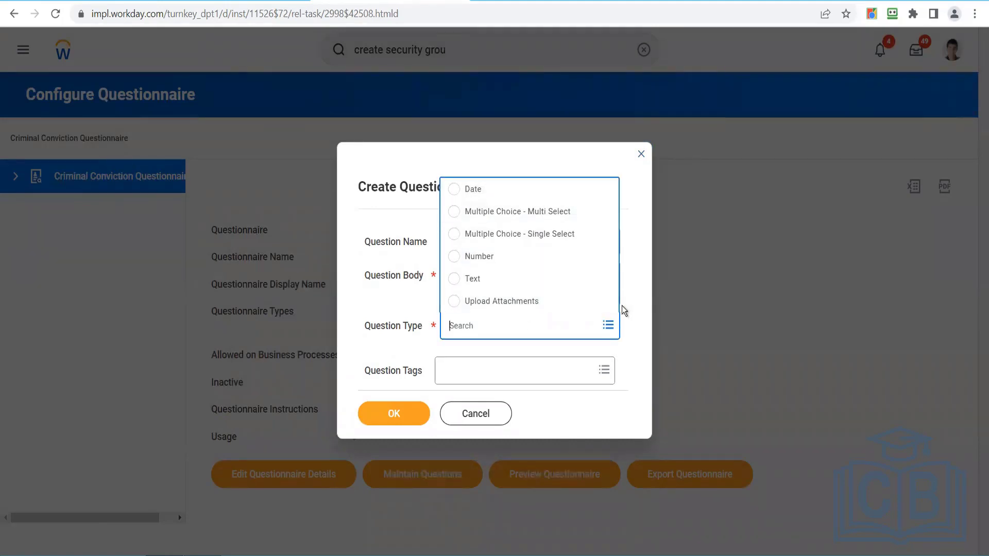
left_click(628, 320)
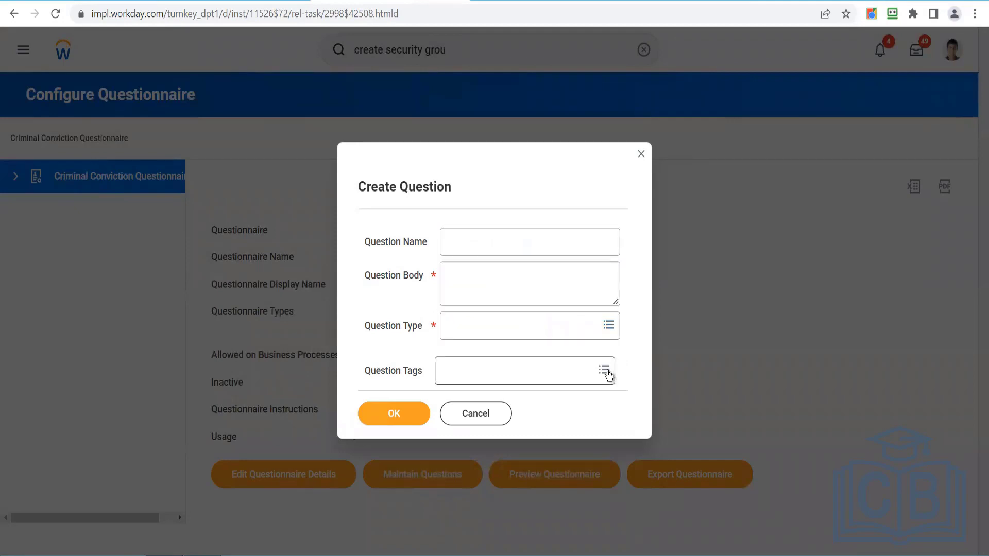
- Examine the question tags and question types offered for the new question, and cancel its creation
left_click(606, 372)
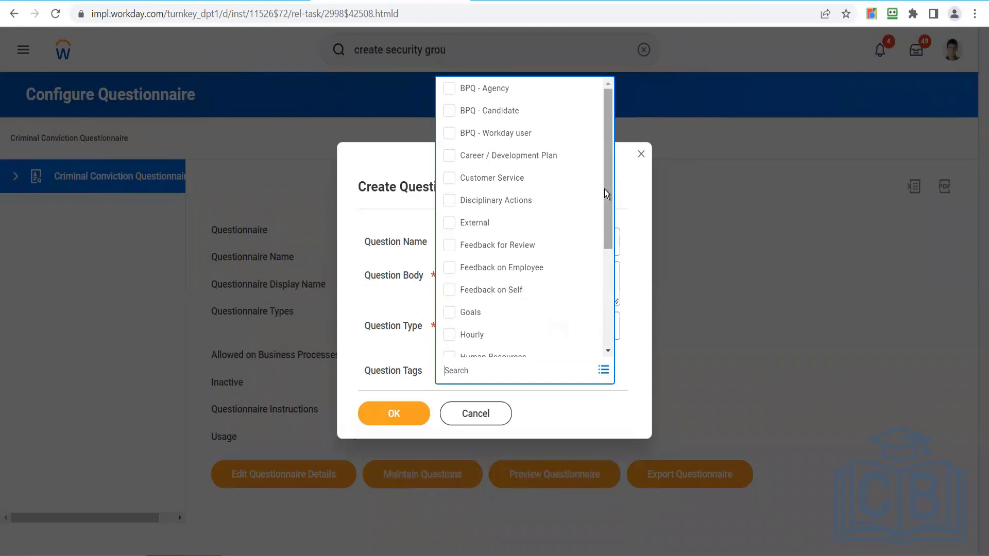
left_click_drag(606, 194, 597, 311)
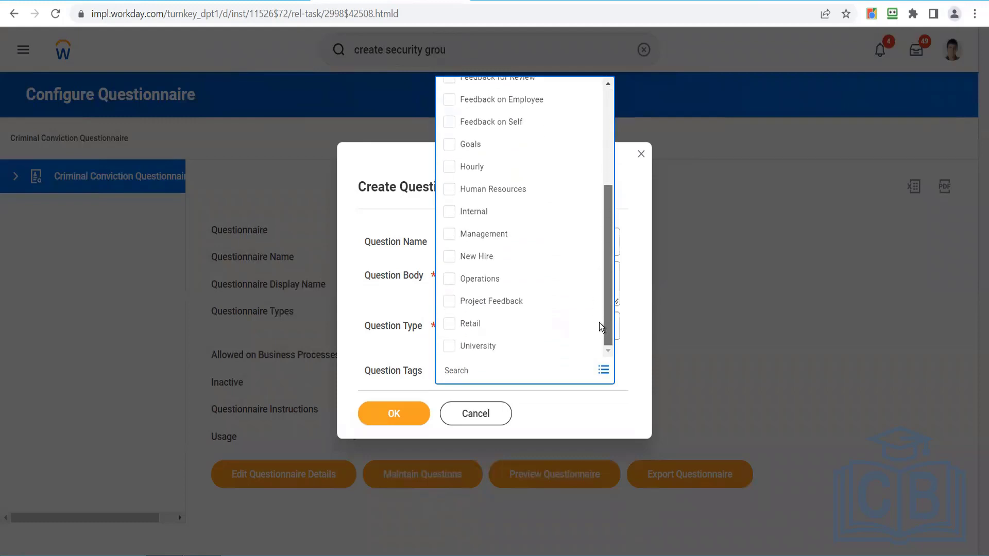
scroll(607, 278, "up", 1)
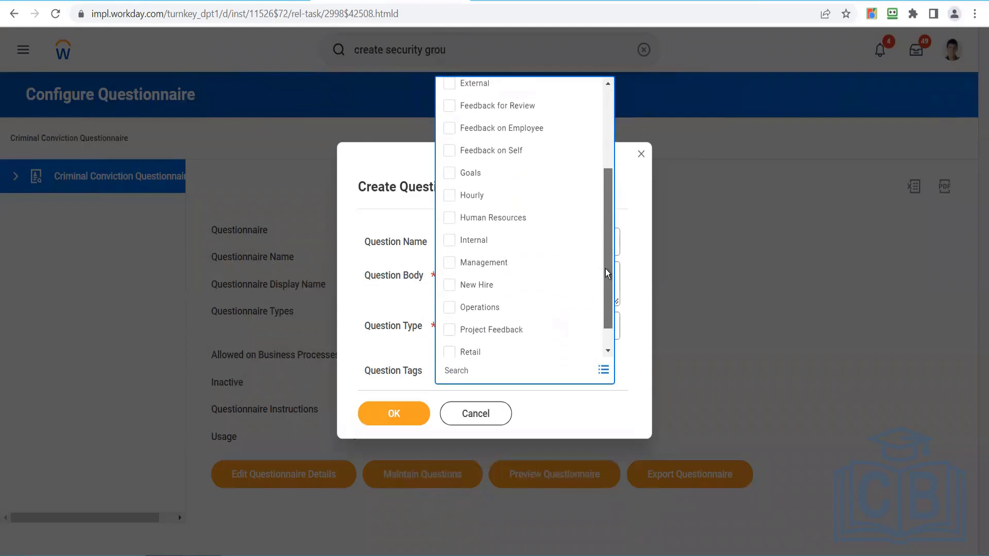
left_click_drag(613, 261, 614, 175)
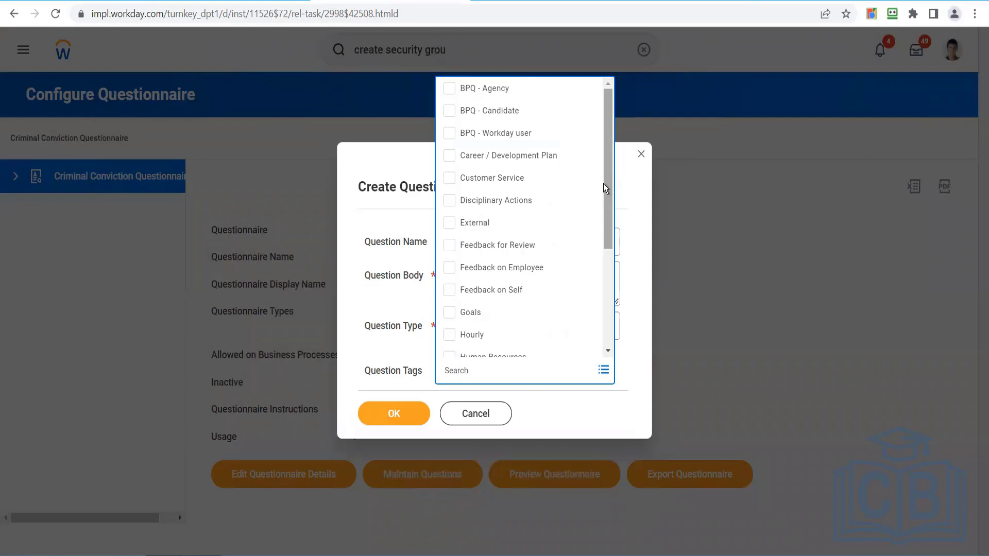
scroll(606, 188, "down", 1)
scroll(607, 196, "up", 1)
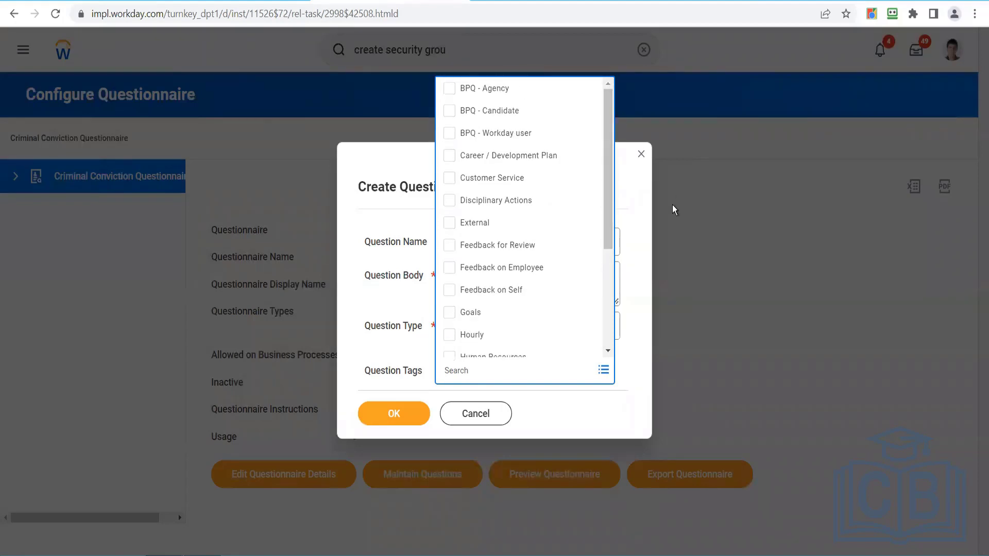
left_click(641, 231)
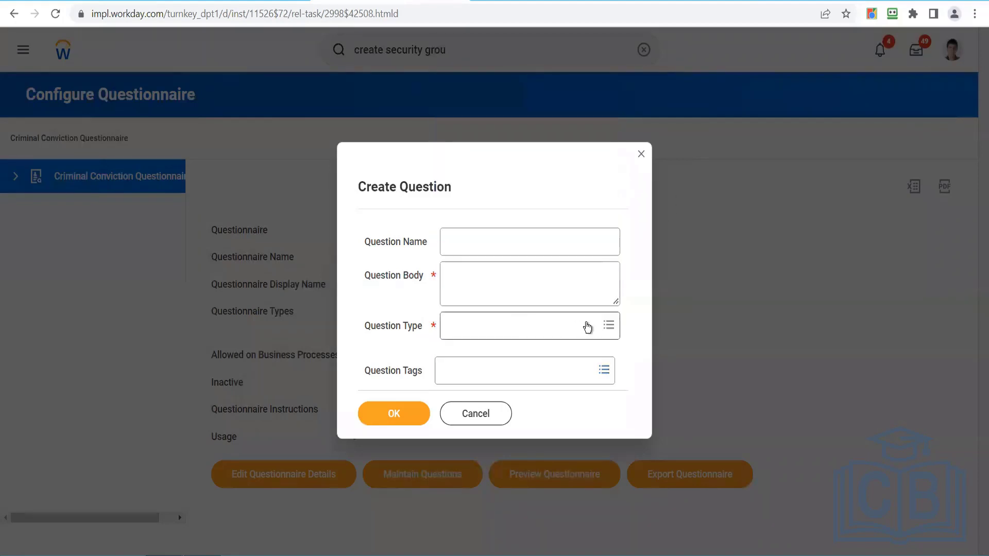
left_click(608, 326)
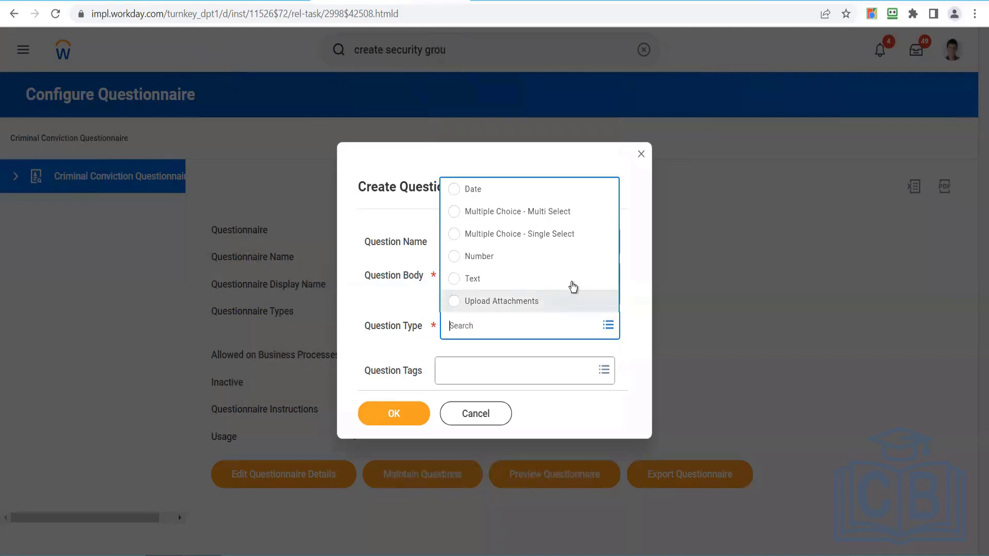
left_click(630, 296)
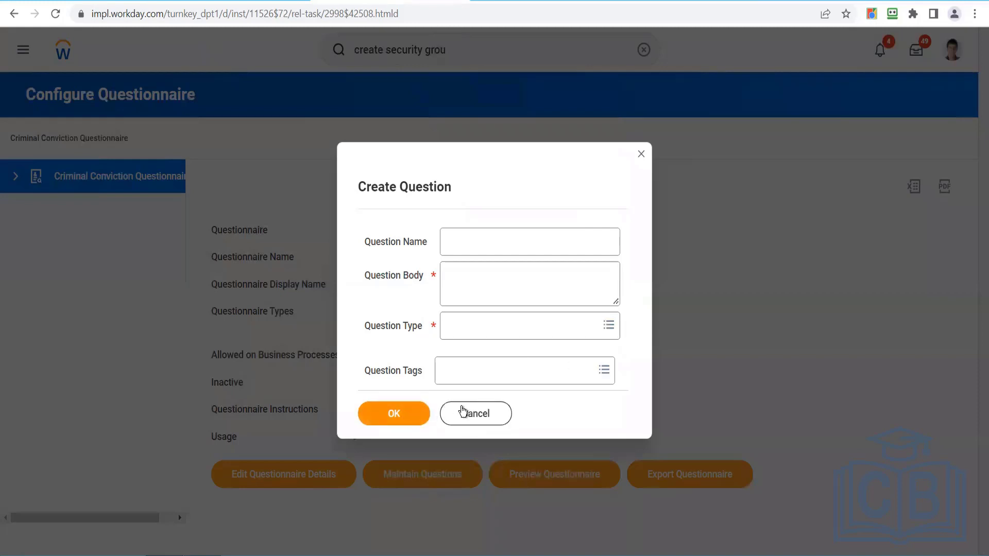
left_click(470, 414)
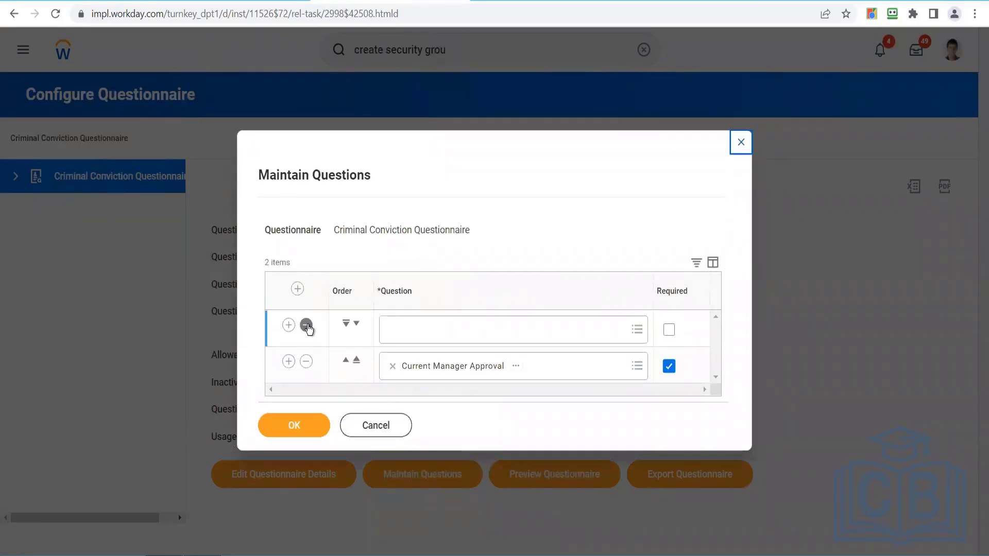
- Remove the blank question row from the Criminal Conviction Questionnaire and save its question list
left_click(306, 326)
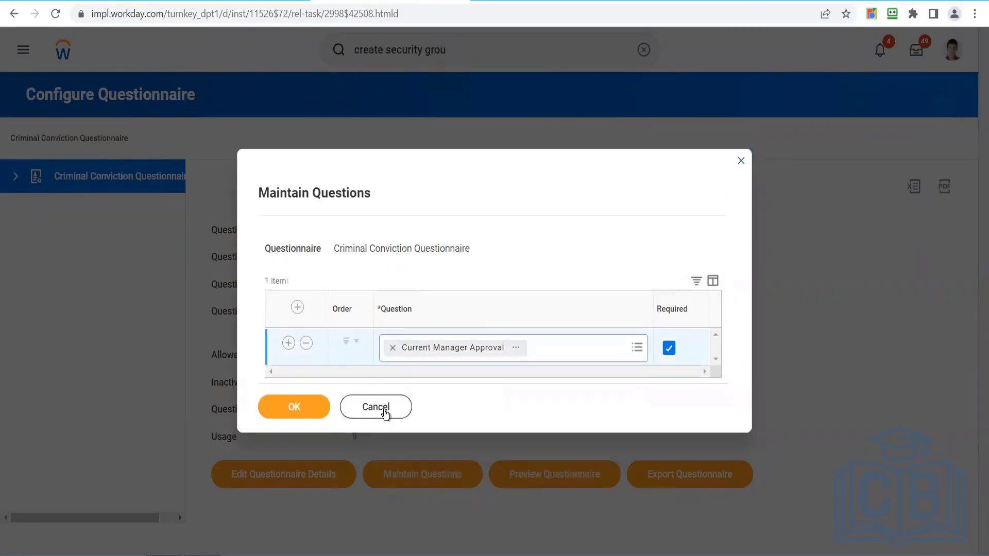
left_click(287, 411)
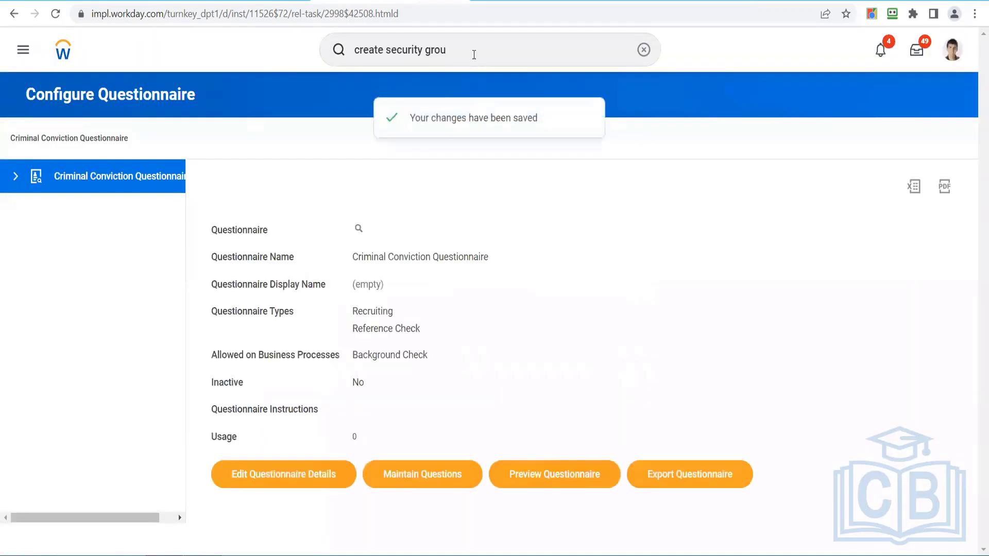
- Find the View Questionnaire report and run it for the Candidate Referral Questionnaire
double_click(474, 53)
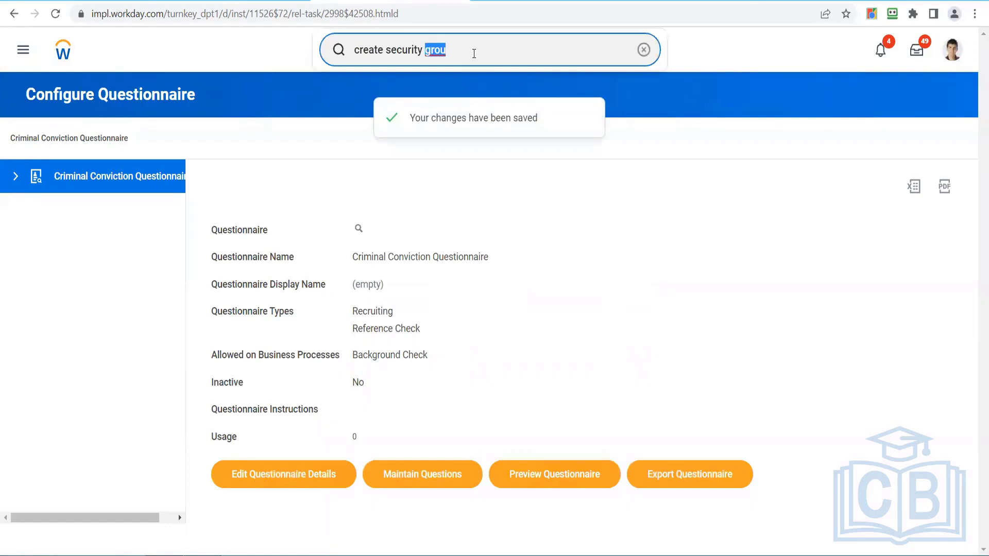
triple_click(473, 53)
key("BackSpace")
type("view question")
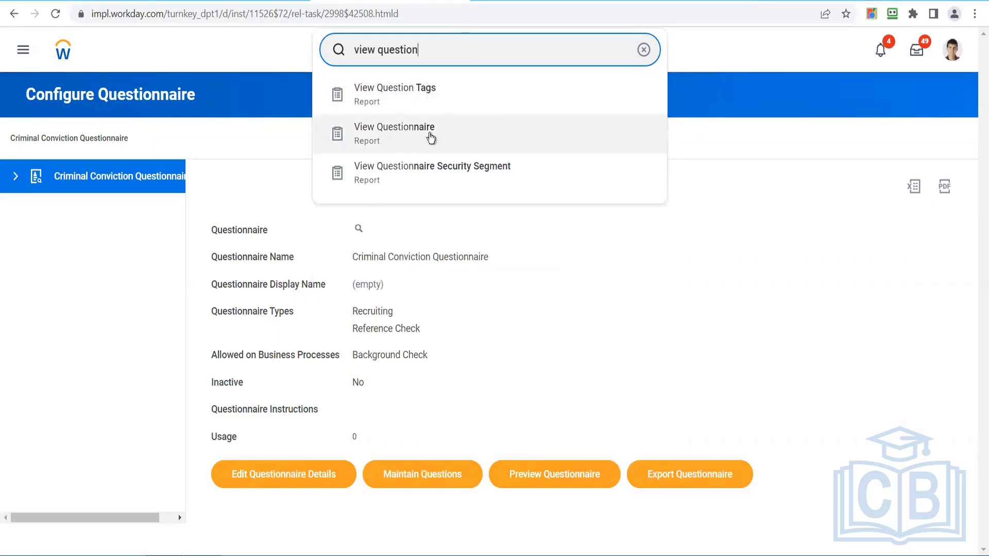
left_click(431, 137)
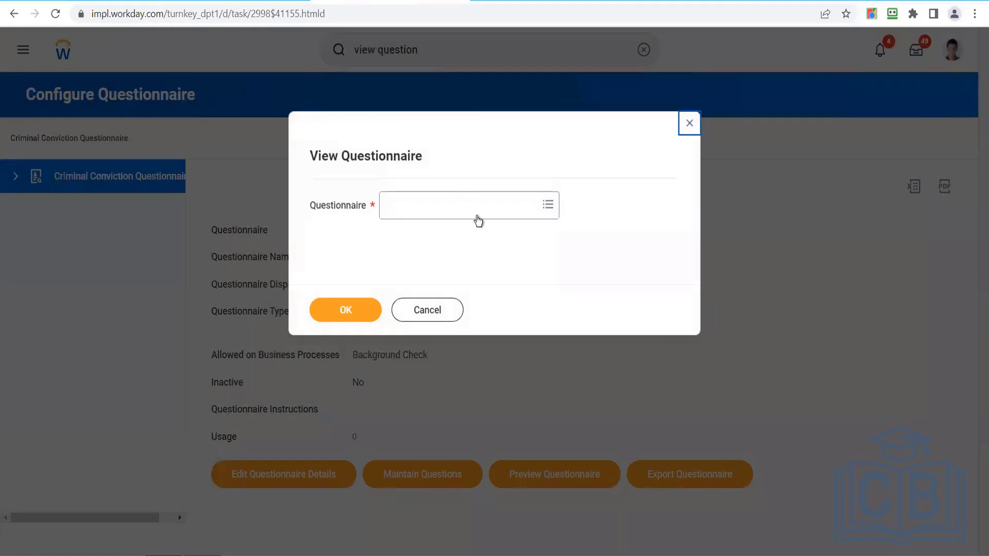
left_click(477, 210)
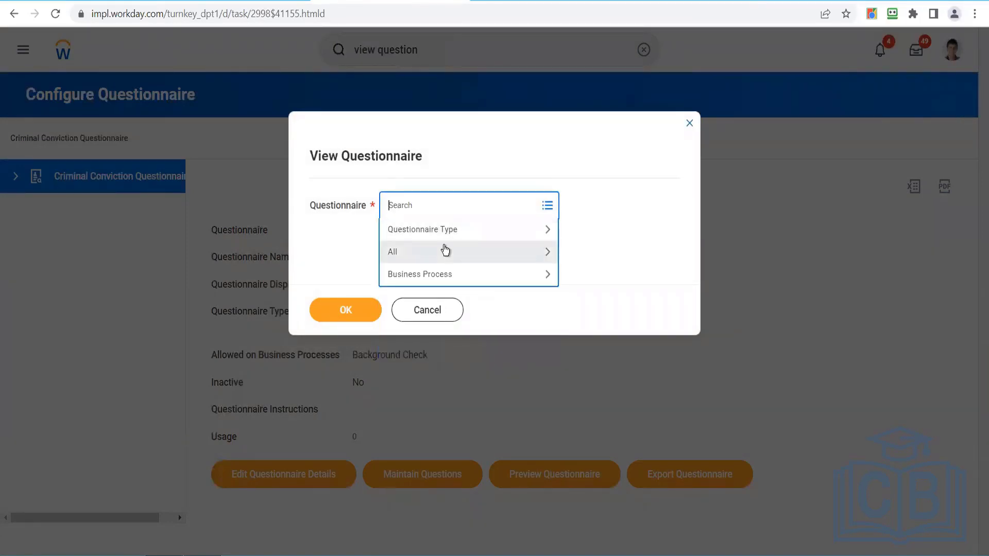
left_click(445, 250)
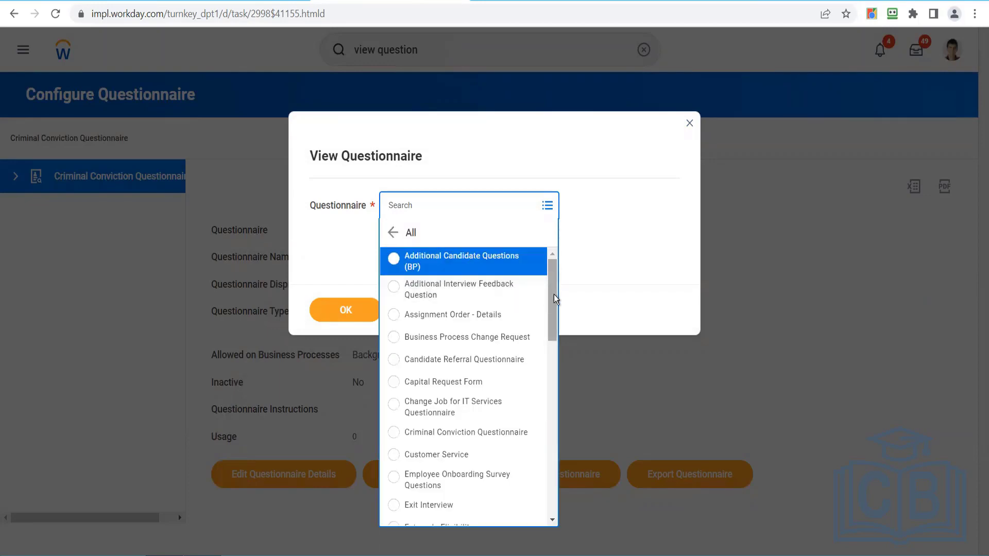
scroll(554, 294, "down", 1)
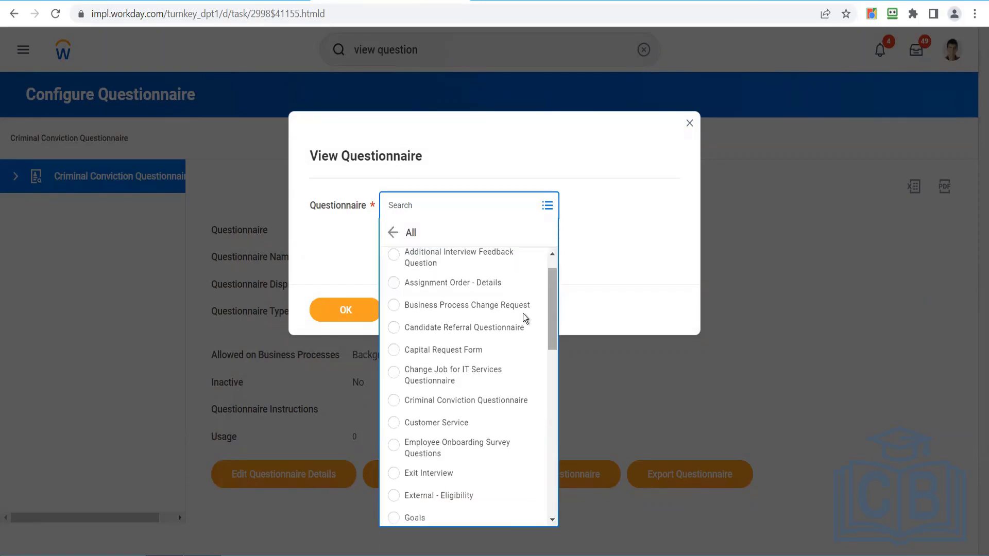
left_click(497, 326)
left_click(345, 306)
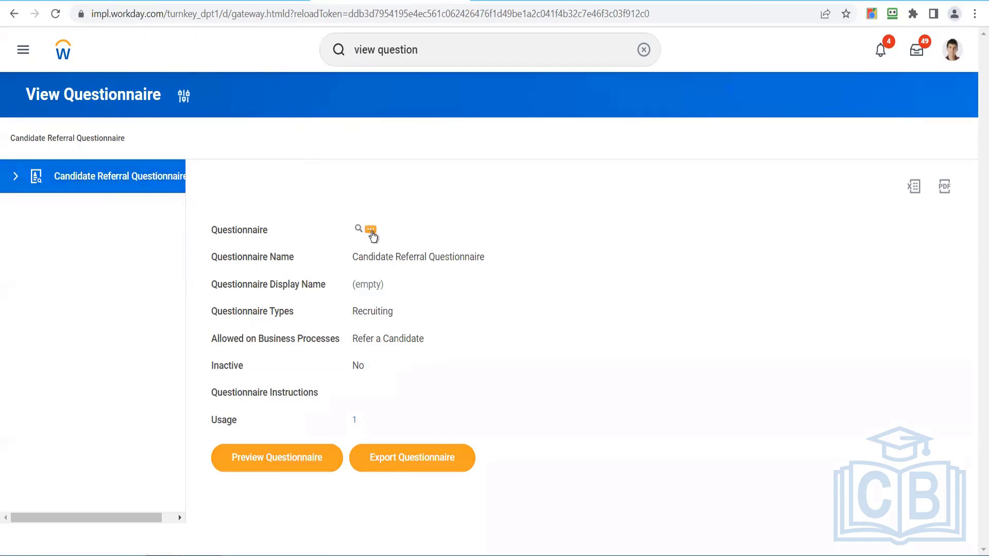
- Open the Candidate Referral Questionnaire for editing and bring up its list of maintained questions
left_click(370, 231)
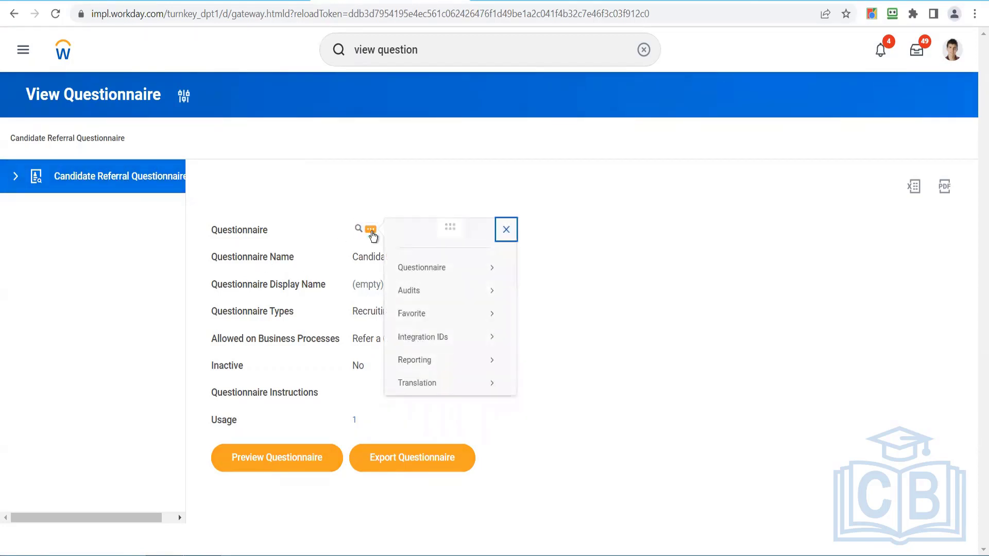
mouse_move(477, 269)
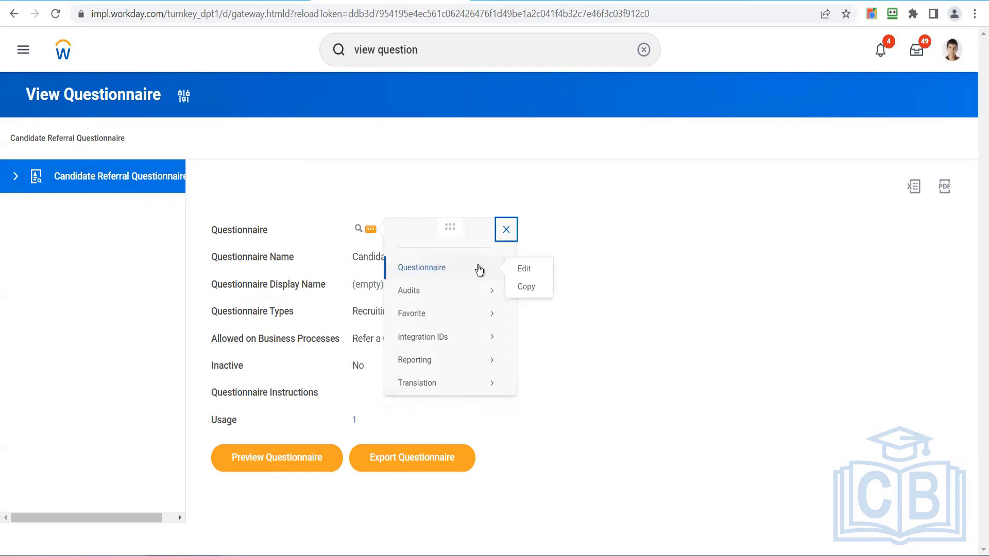
left_click(530, 274)
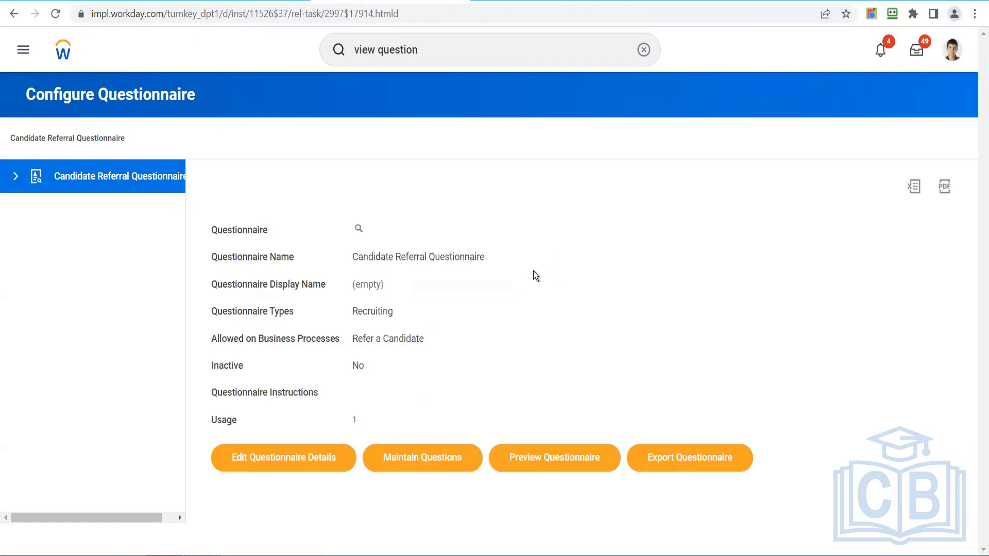
left_click(444, 458)
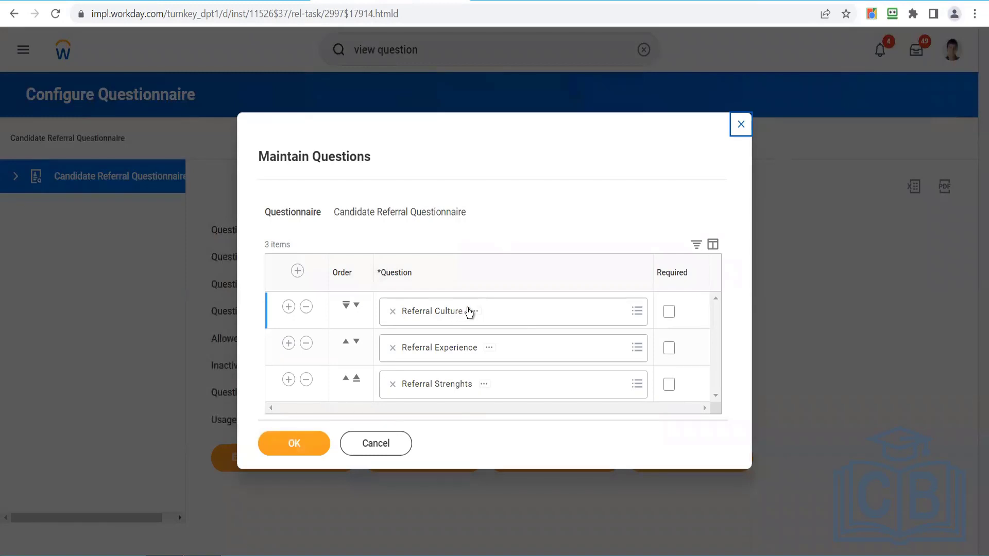
- Examine the body and type of the Referral Culture and Referral Strenghts questions, and leave the question list without saving
left_click(475, 312)
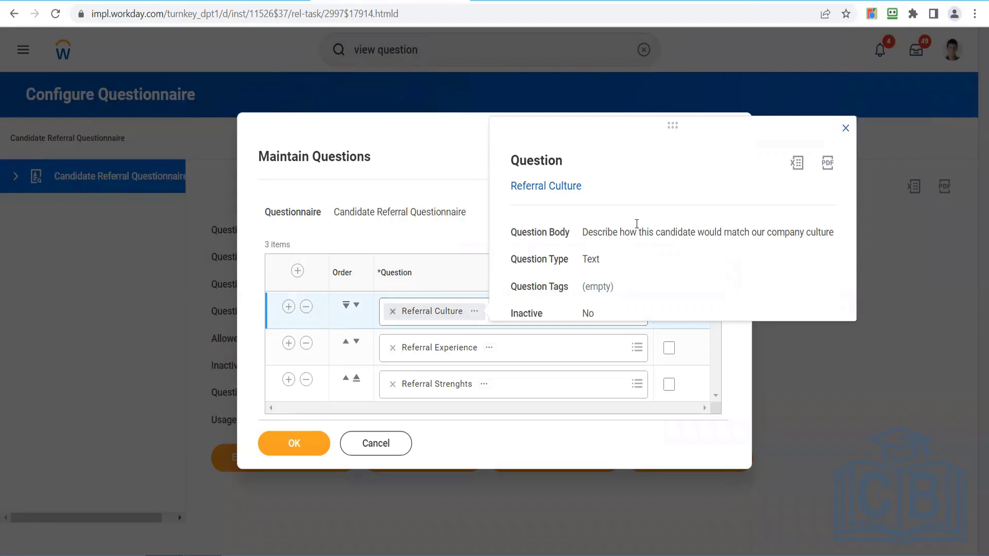
left_click_drag(612, 233, 815, 232)
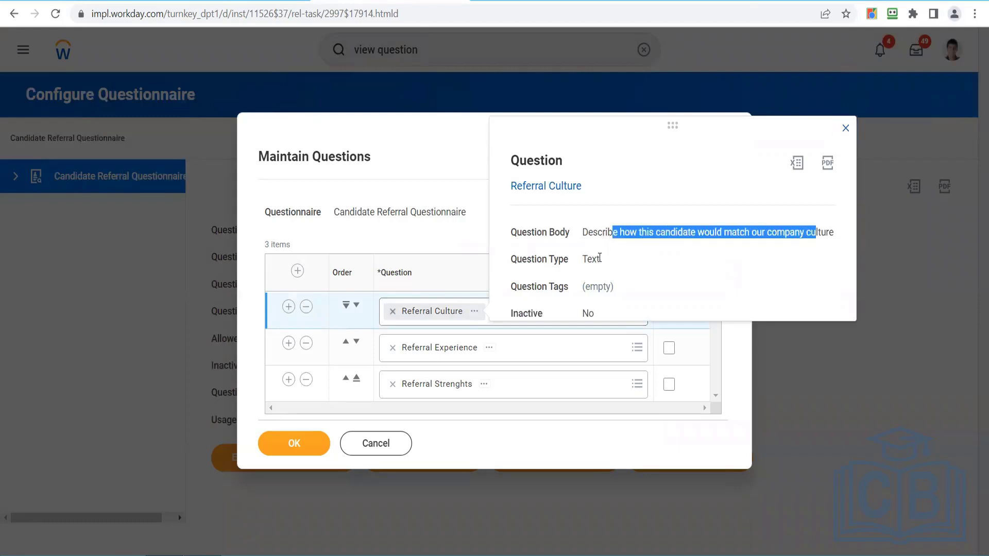
left_click(627, 262)
left_click_drag(582, 233, 758, 237)
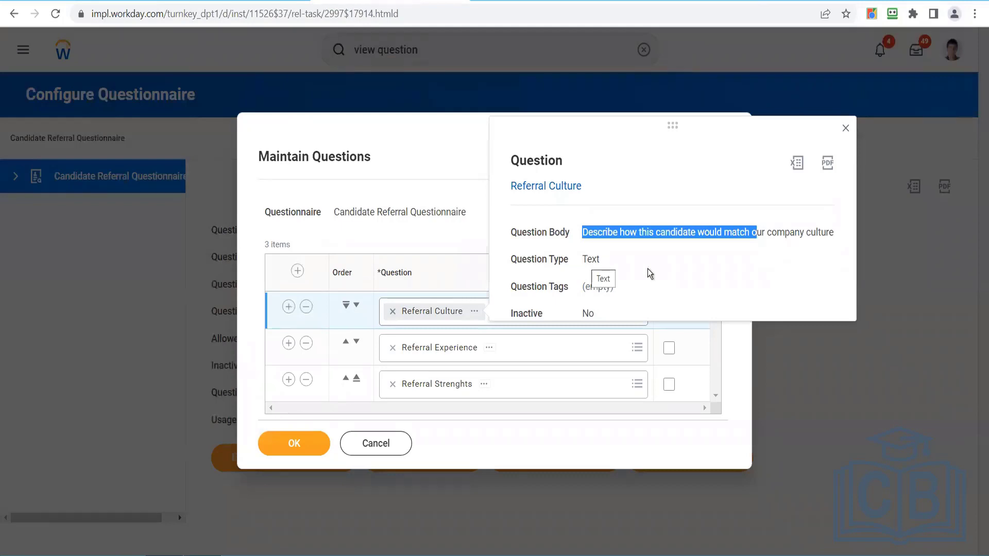
left_click(846, 131)
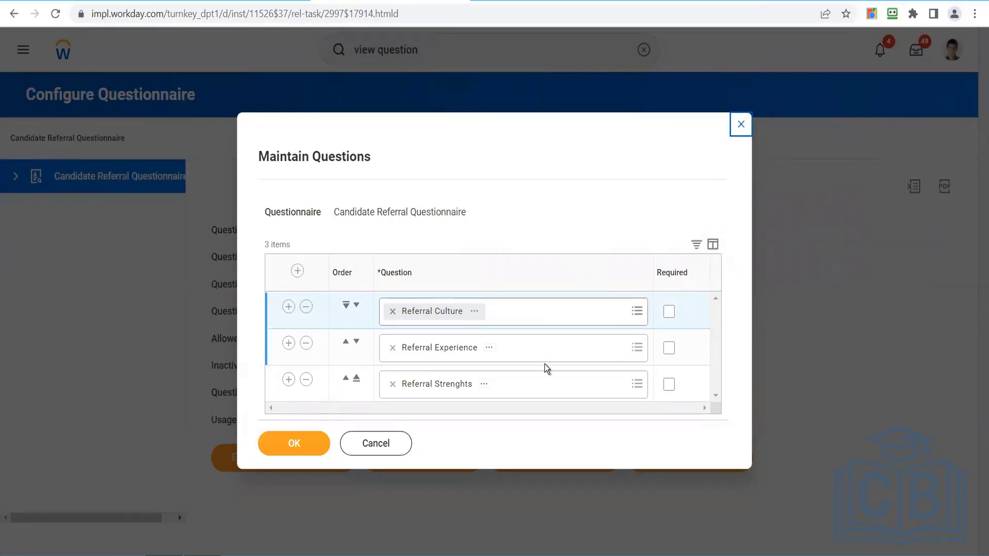
left_click(485, 385)
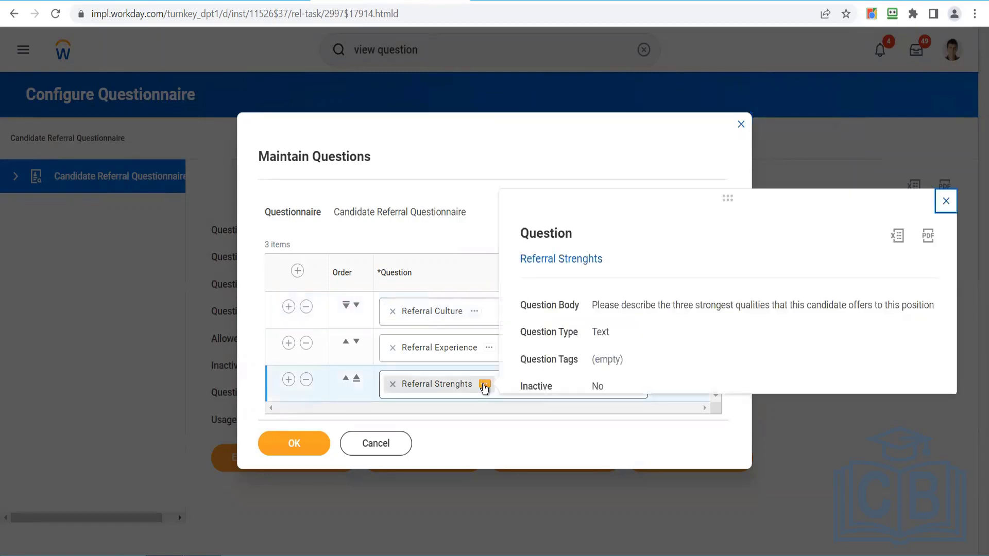
left_click(947, 202)
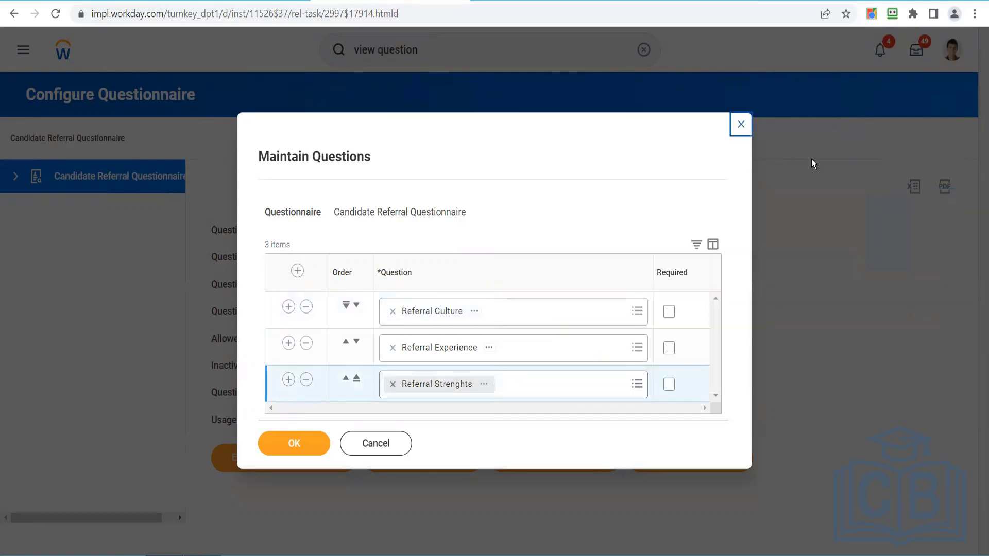
left_click(741, 125)
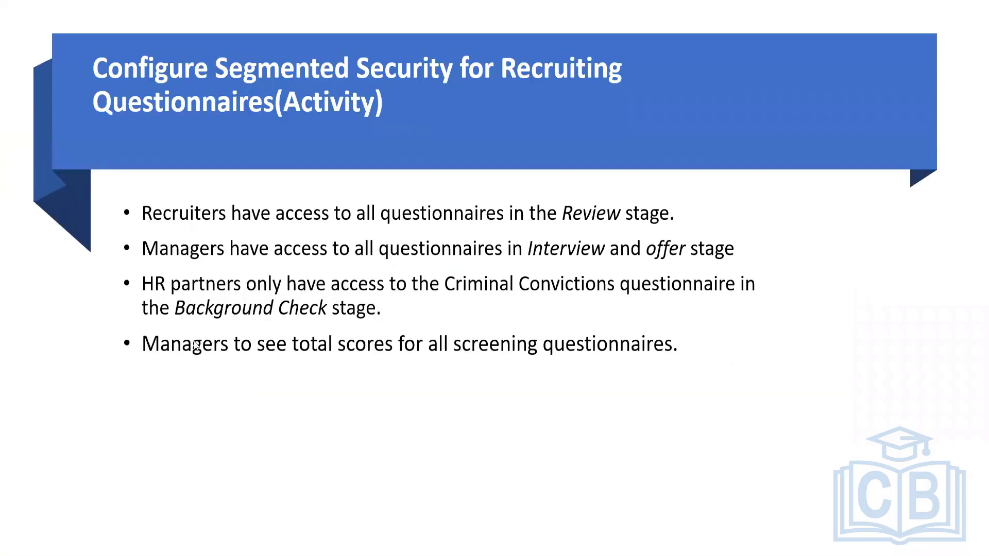
left_click(586, 356)
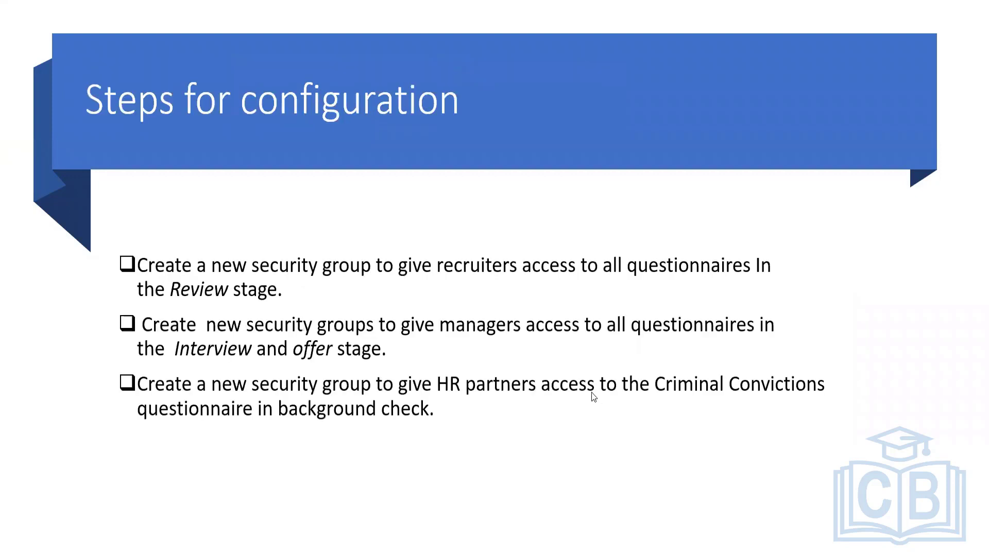
key("Left")
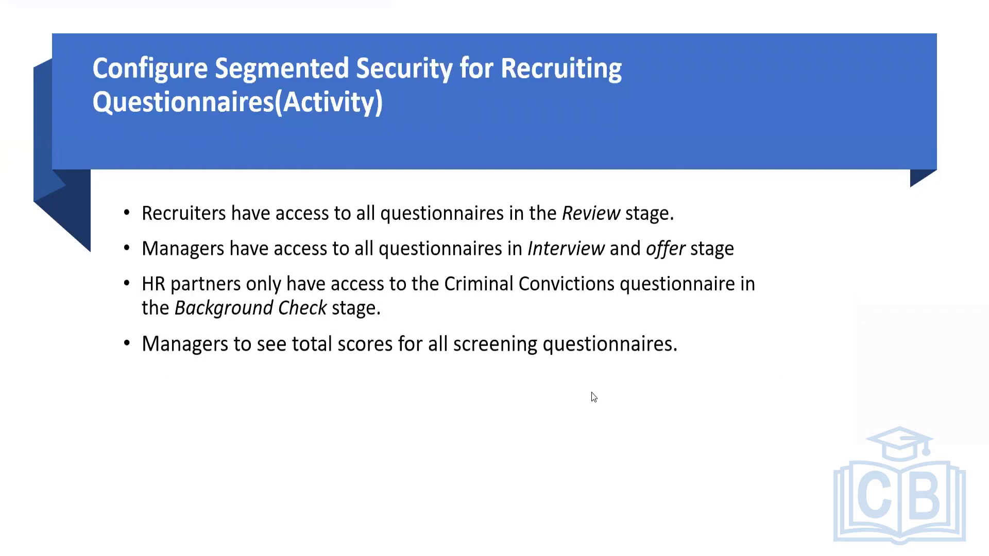
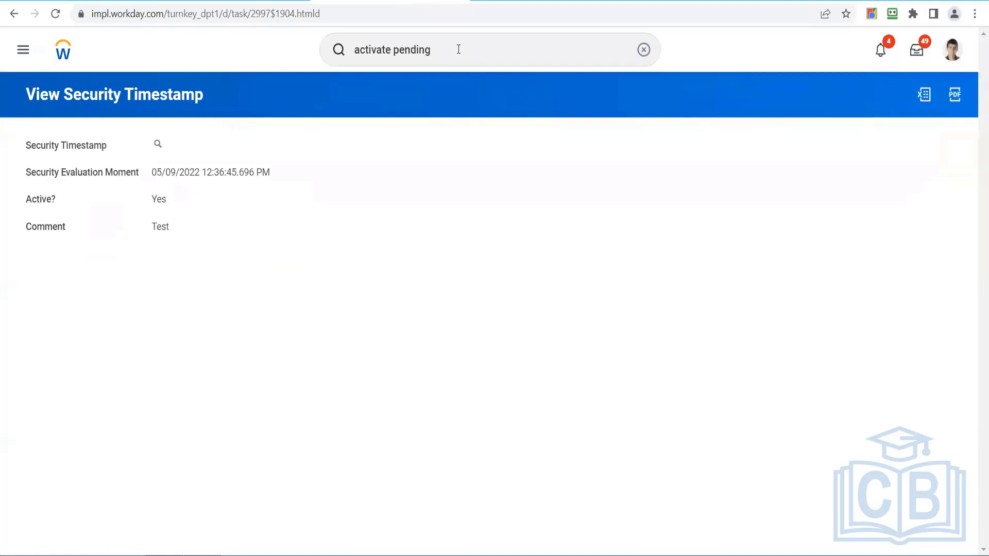
- Search for the Create Security Group task and start it
left_click(459, 49)
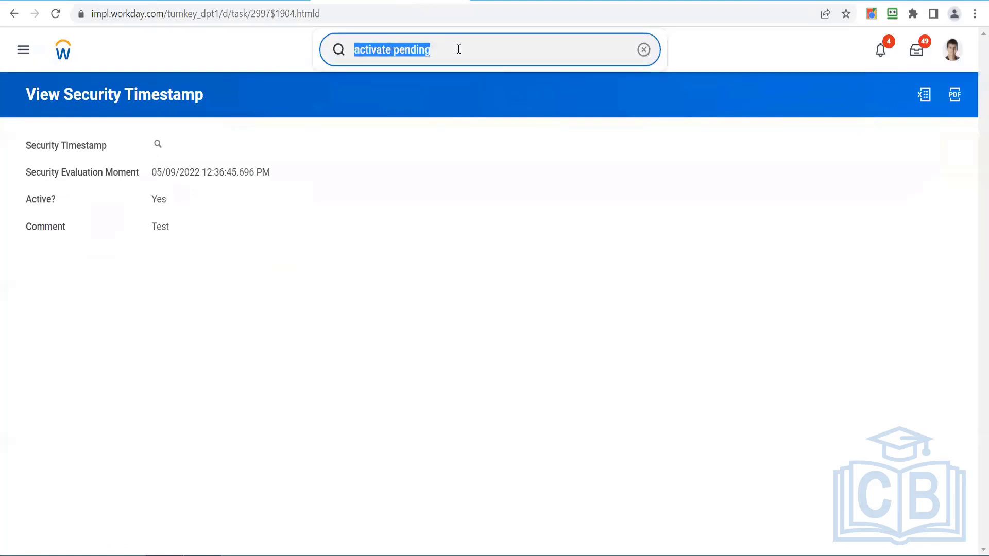
key("BackSpace")
type("create ")
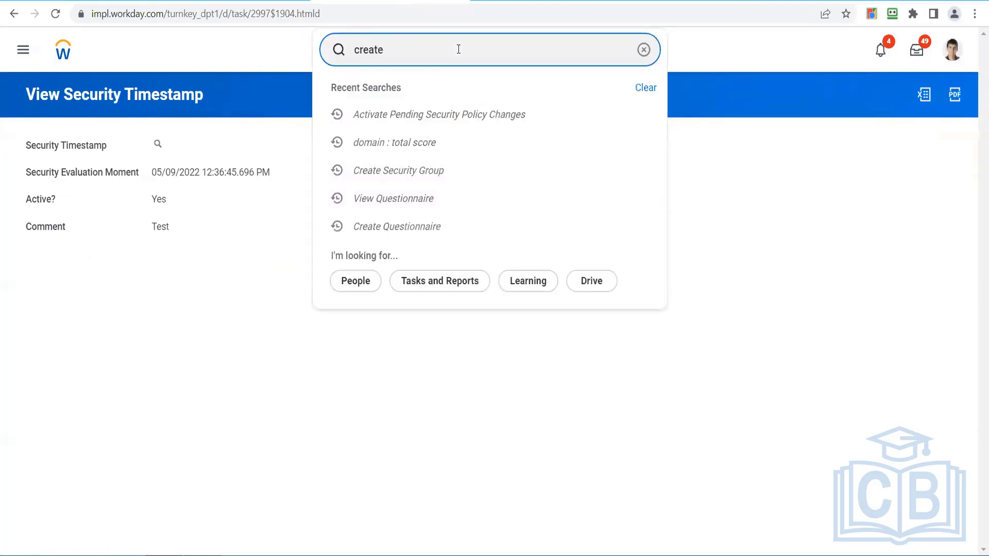
type("securi")
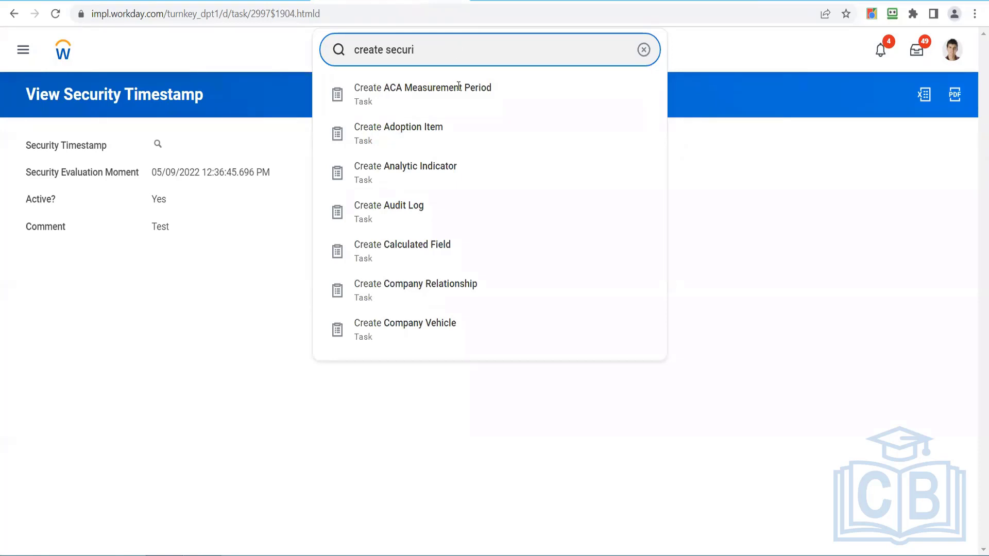
left_click(440, 97)
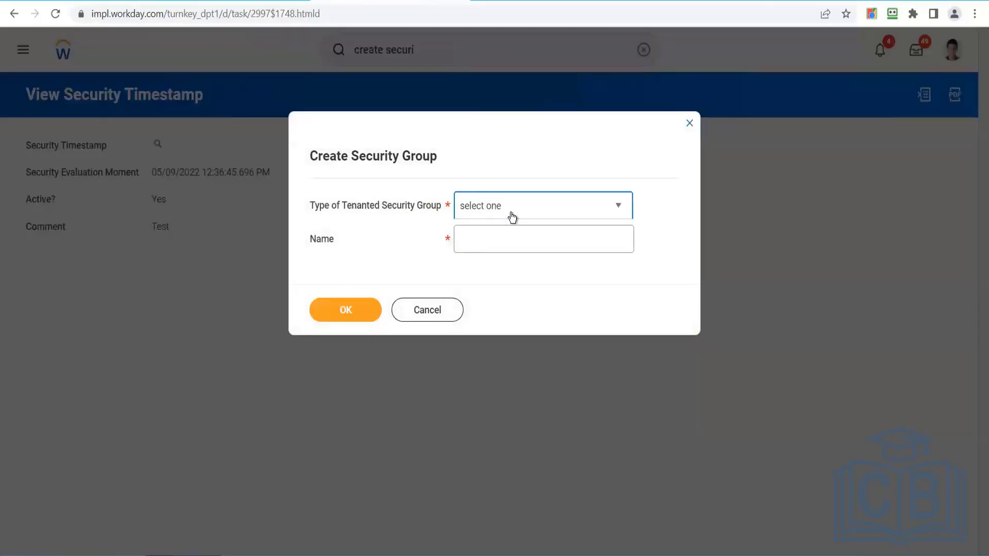
- Create a new Segment-Based Security Group named SH_WOTC
left_click(512, 217)
left_click_drag(625, 307, 635, 439)
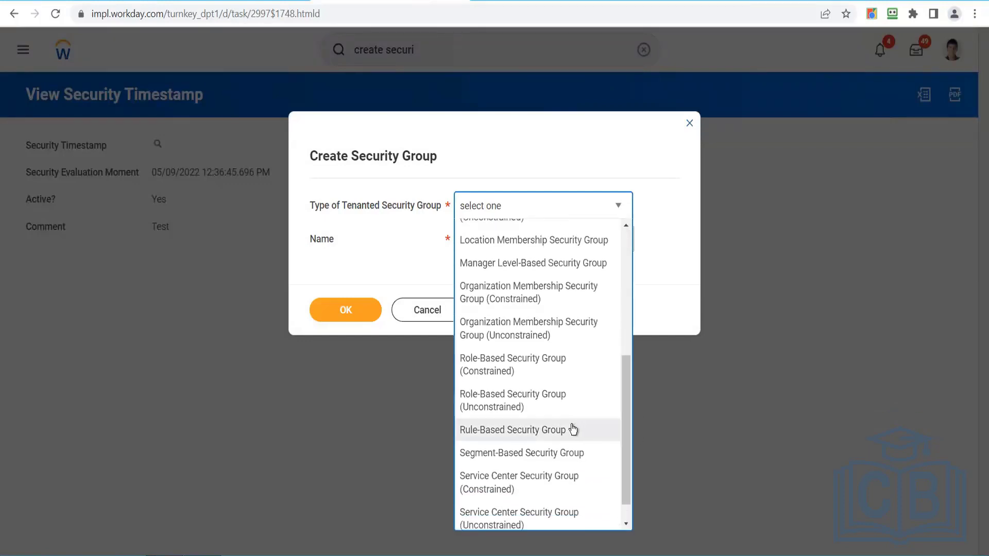
left_click(551, 453)
left_click(546, 246)
type("S")
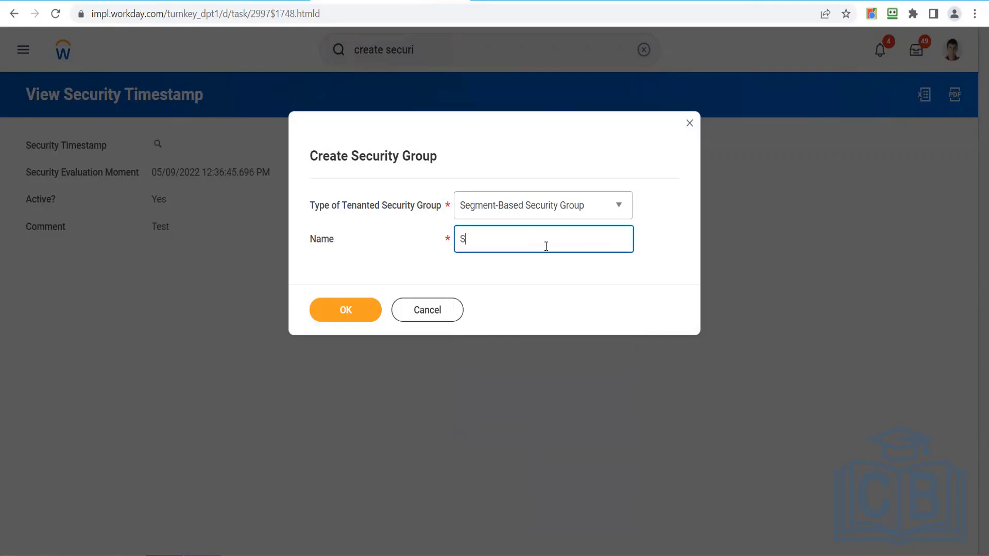
type("H_")
key("alt+Tab")
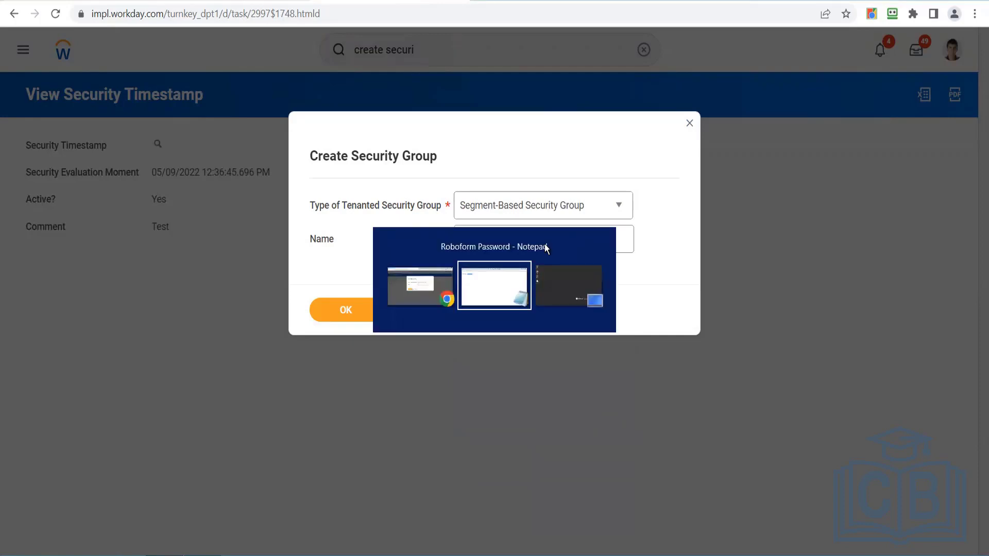
key("alt+Tab")
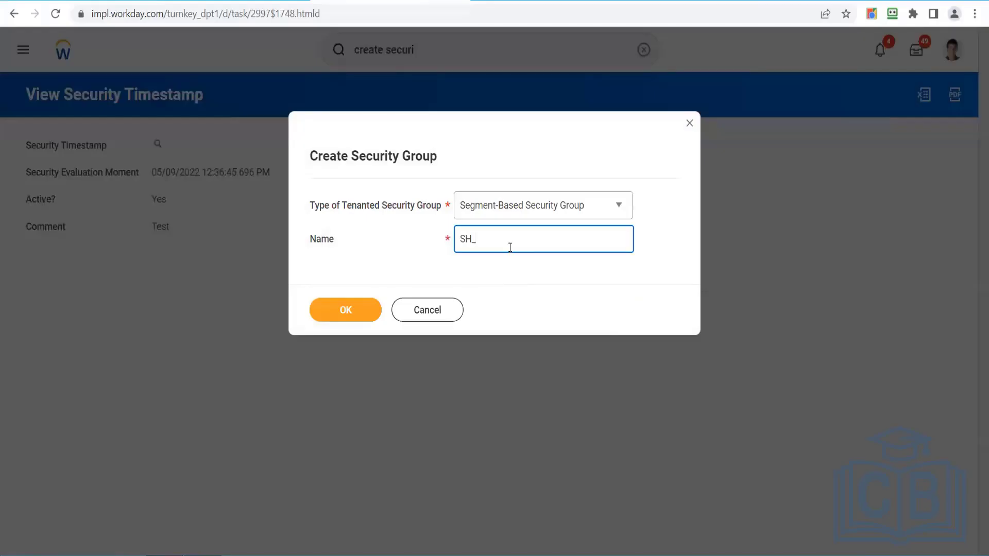
type("WOTC")
left_click(348, 314)
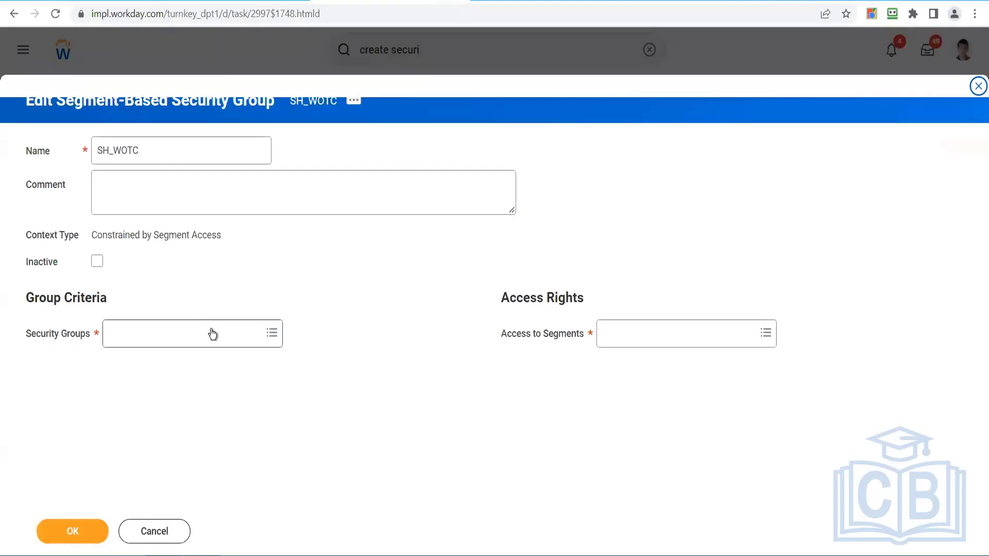
- Set Recruiting Administrator as the security group in the SH_WOTC group criteria
left_click(210, 334)
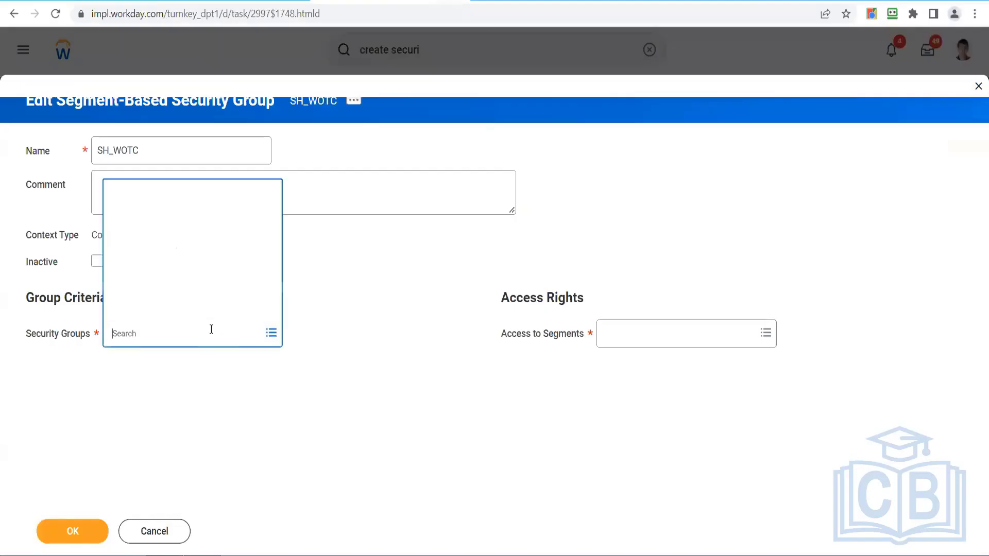
type("recruitin")
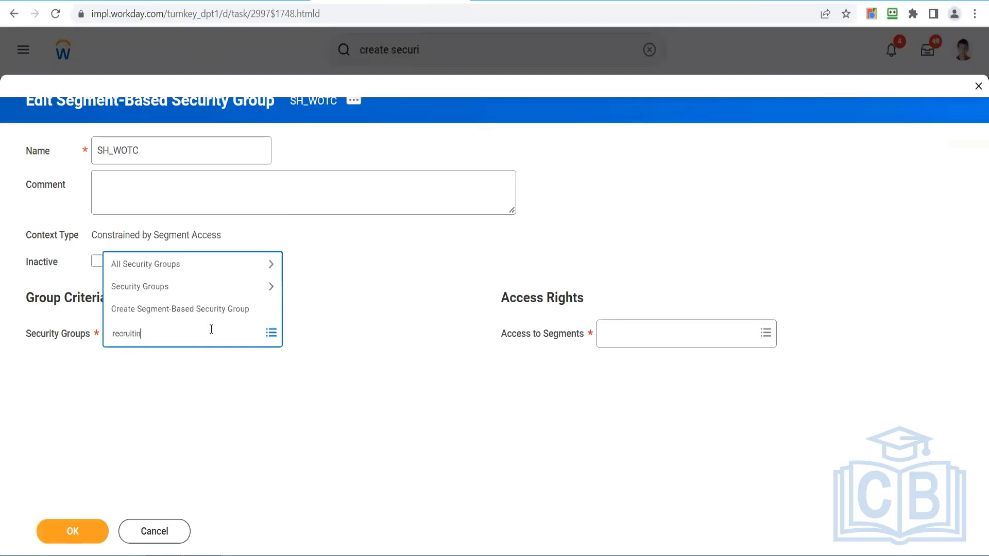
type("g adm")
key("Return")
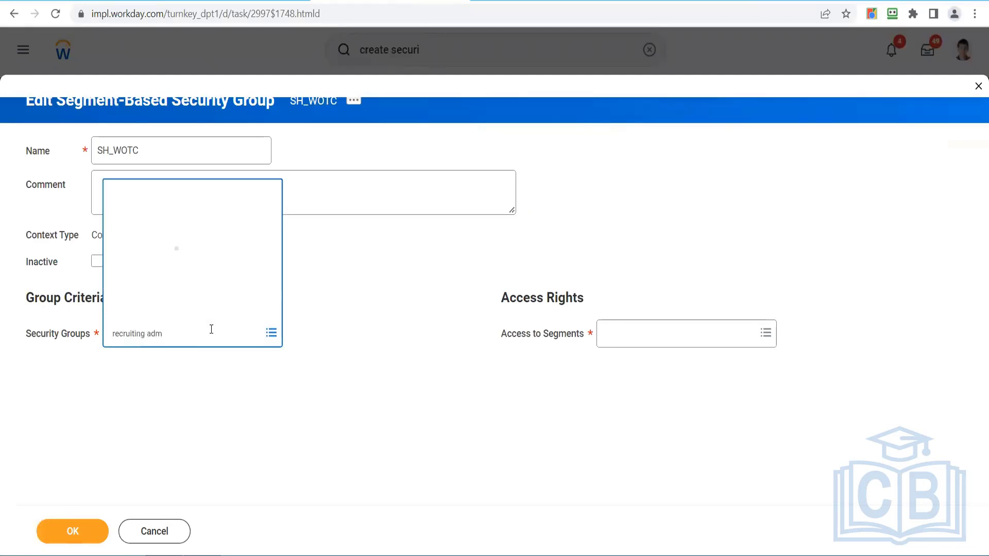
left_click(323, 423)
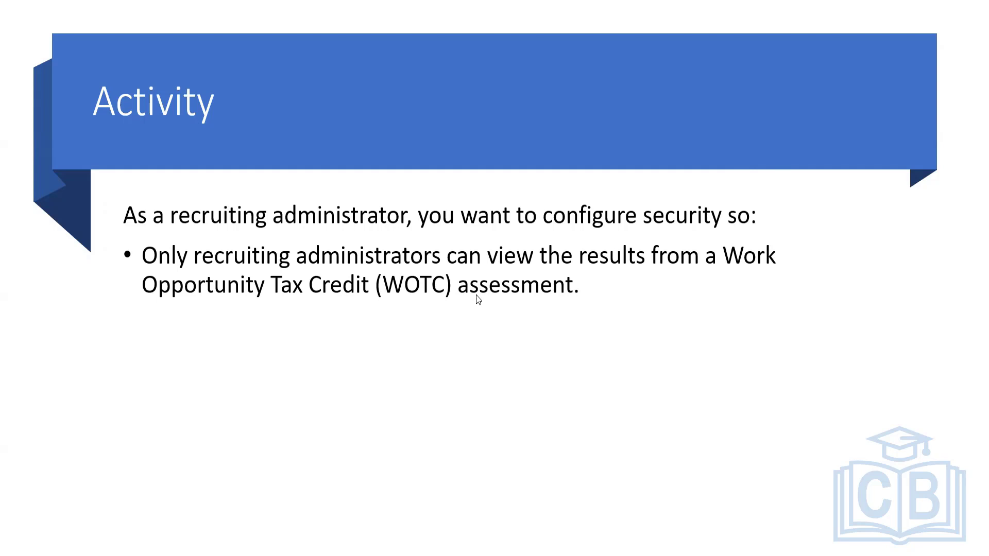
- Examine the types of security segments that can be created for the group's segment access
left_click(765, 335)
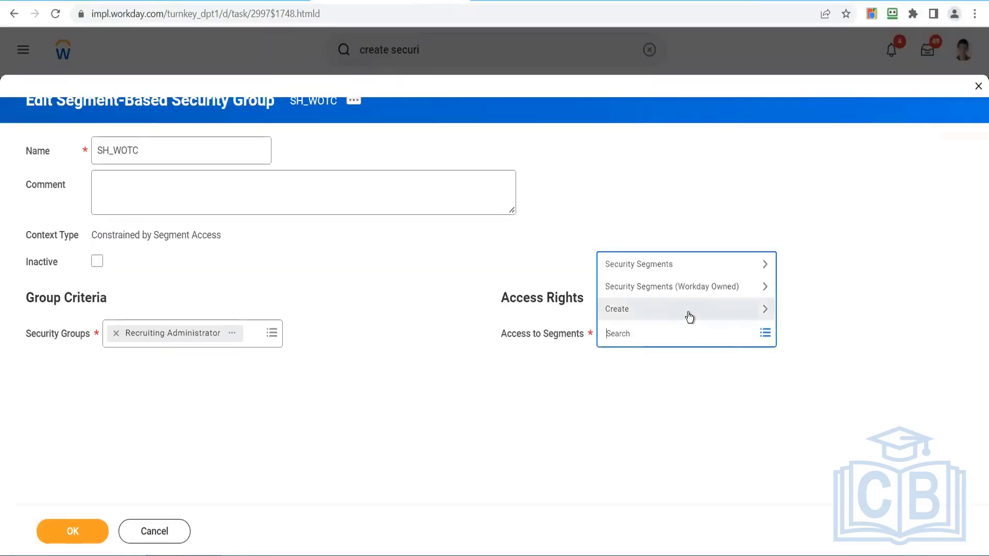
left_click(688, 309)
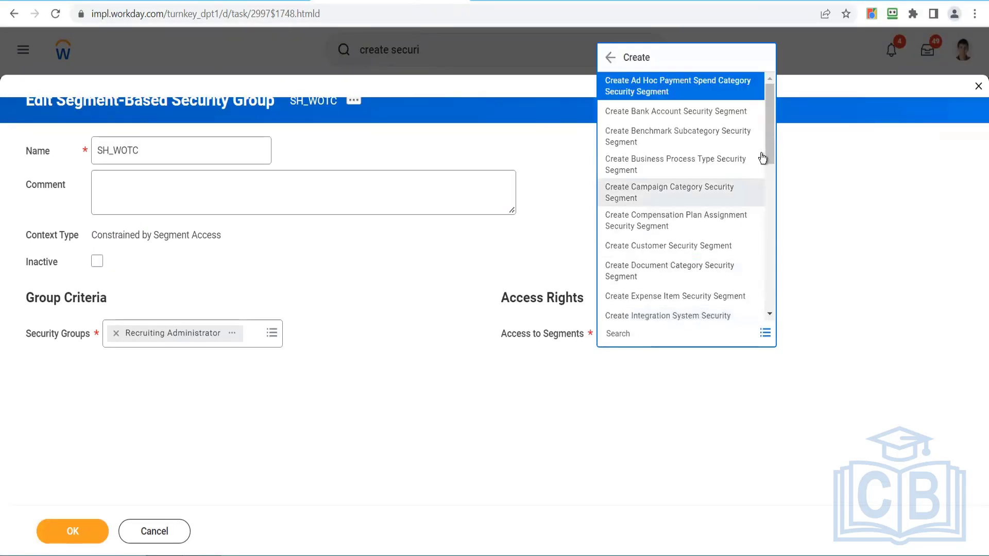
left_click_drag(769, 138, 762, 254)
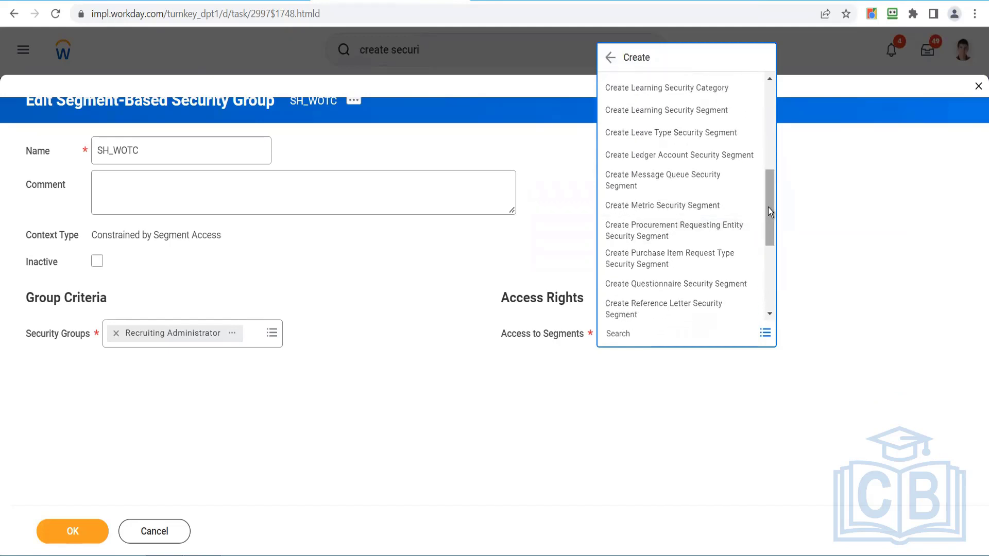
left_click_drag(769, 207, 771, 308)
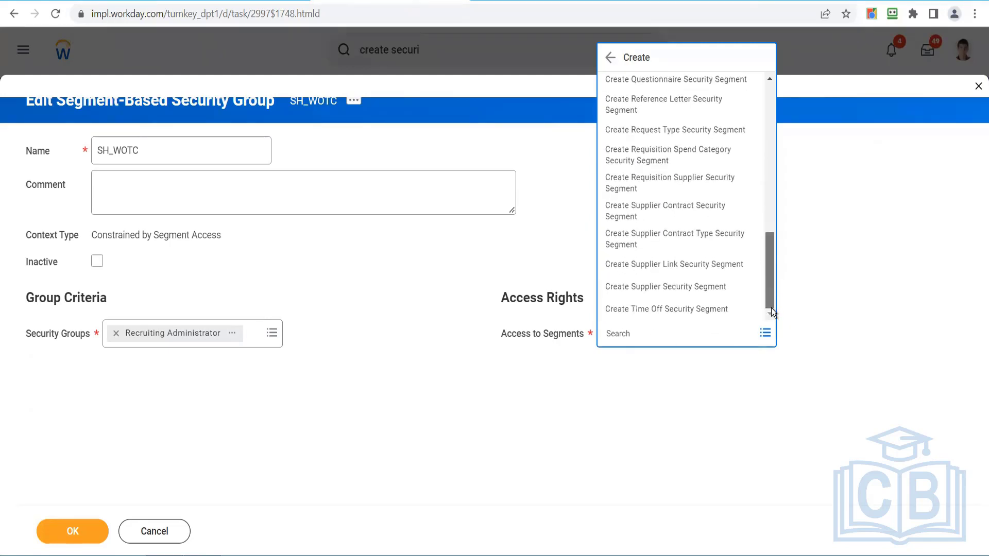
left_click_drag(771, 274, 768, 135)
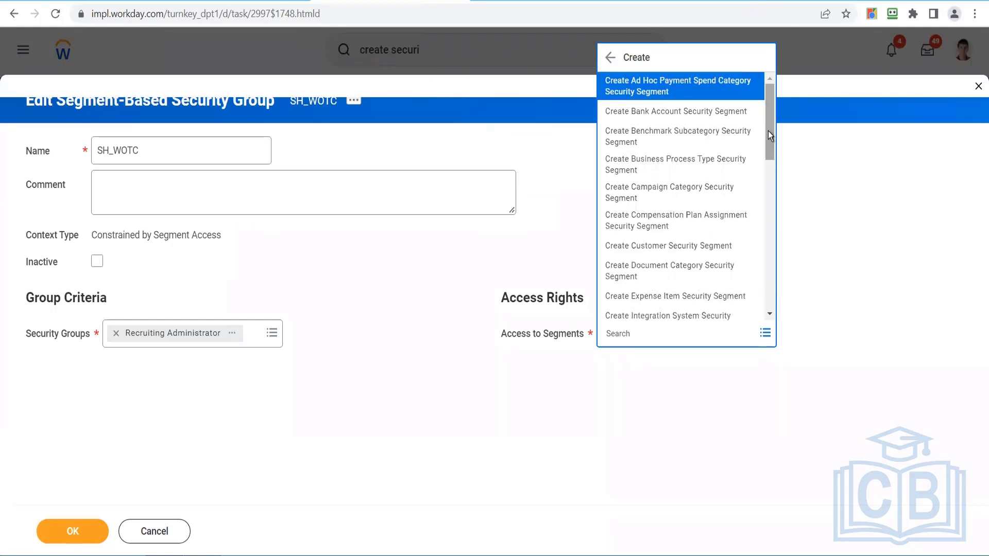
left_click_drag(768, 123, 779, 225)
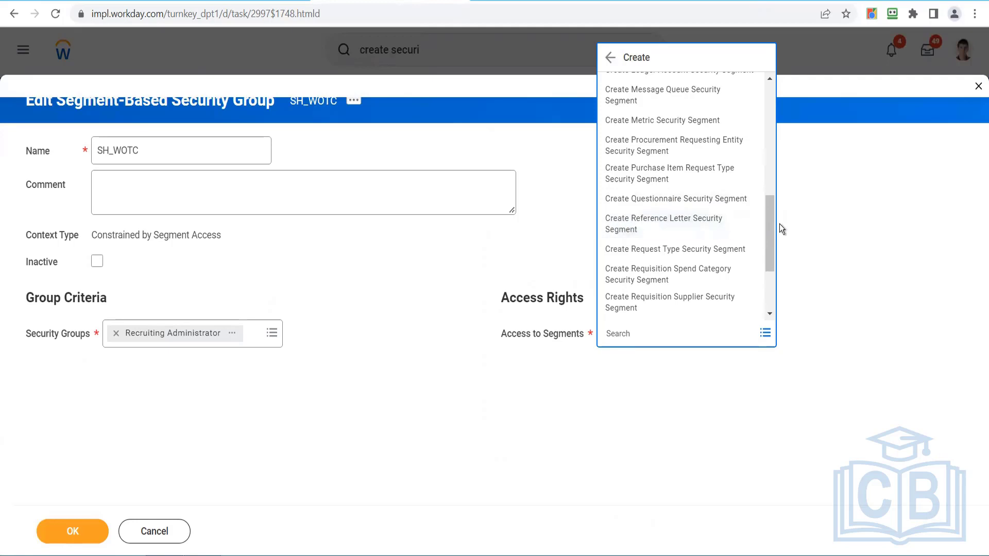
mouse_move(772, 231)
left_mouse_down()
mouse_move(771, 270)
mouse_move(769, 226)
left_mouse_up()
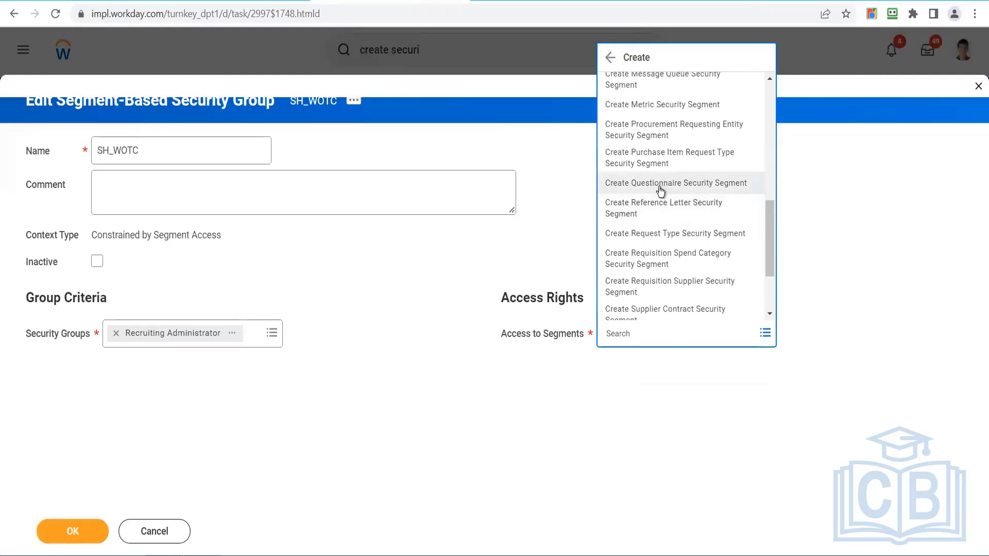
left_click(685, 186)
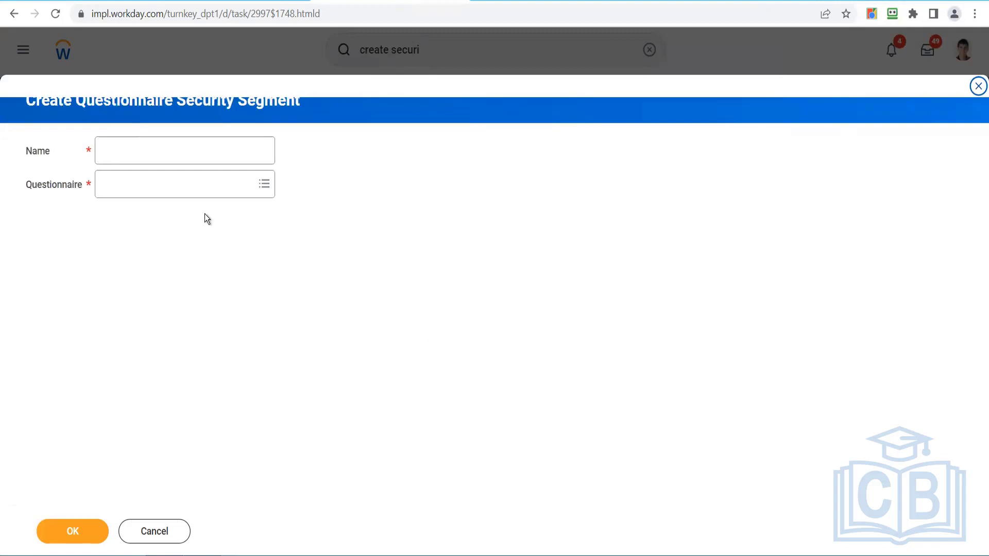
left_click(174, 146)
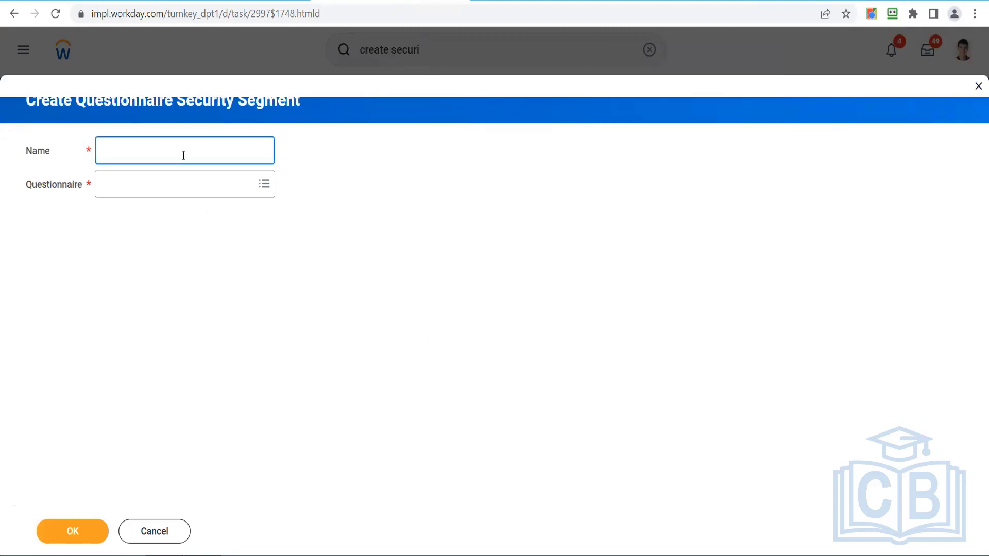
left_click(193, 190)
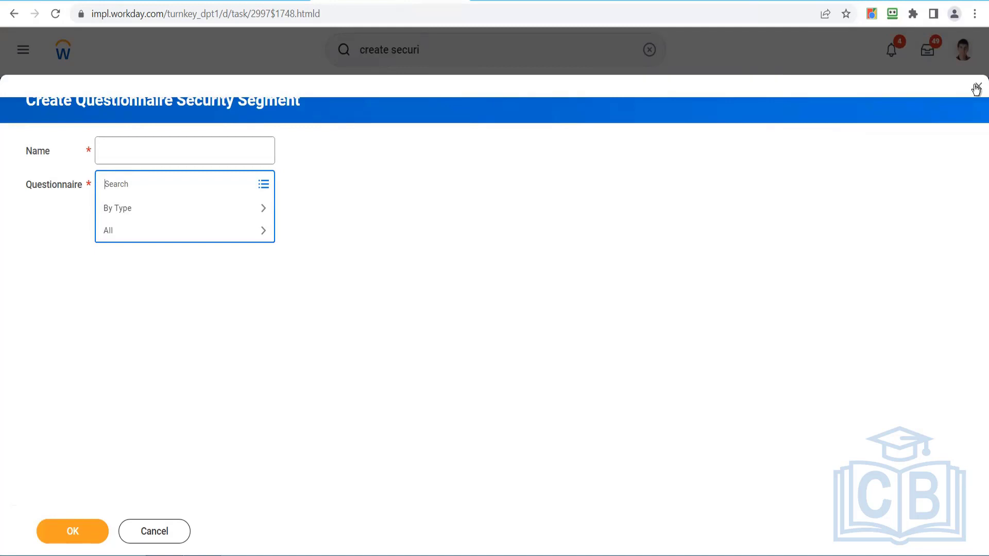
left_click(248, 235)
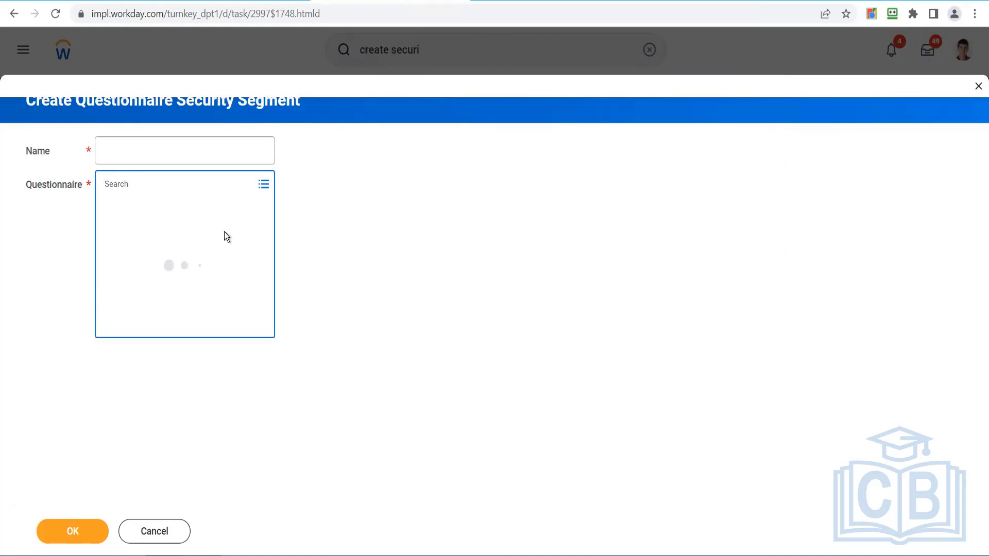
left_click(976, 86)
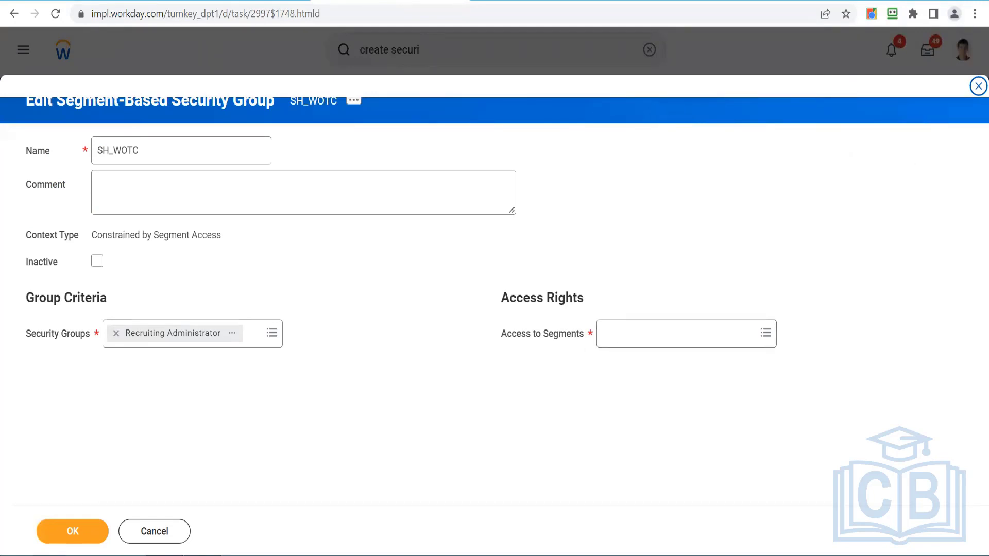
- Give SH_WOTC access to the Assessment segment and save the security group
left_click(79, 537)
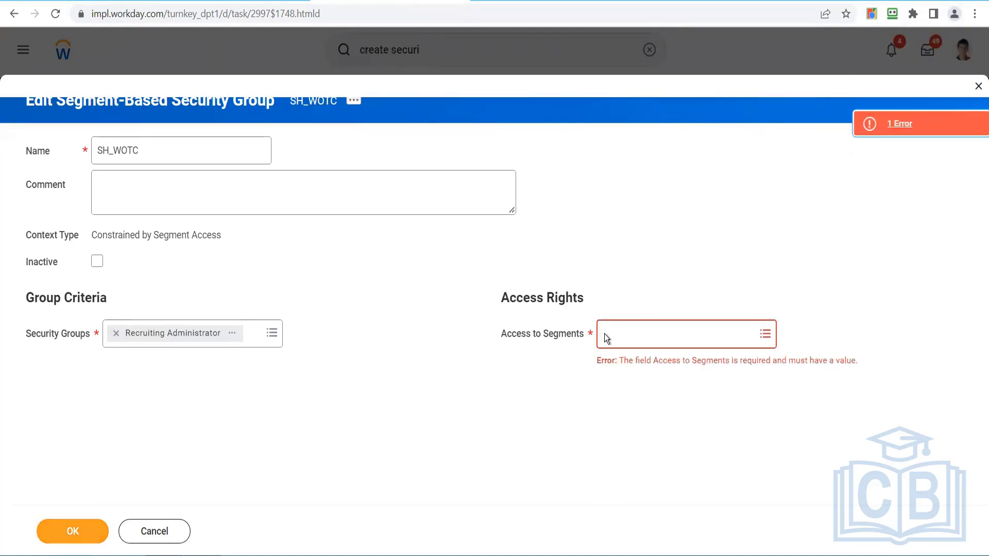
left_click(634, 333)
type("assess")
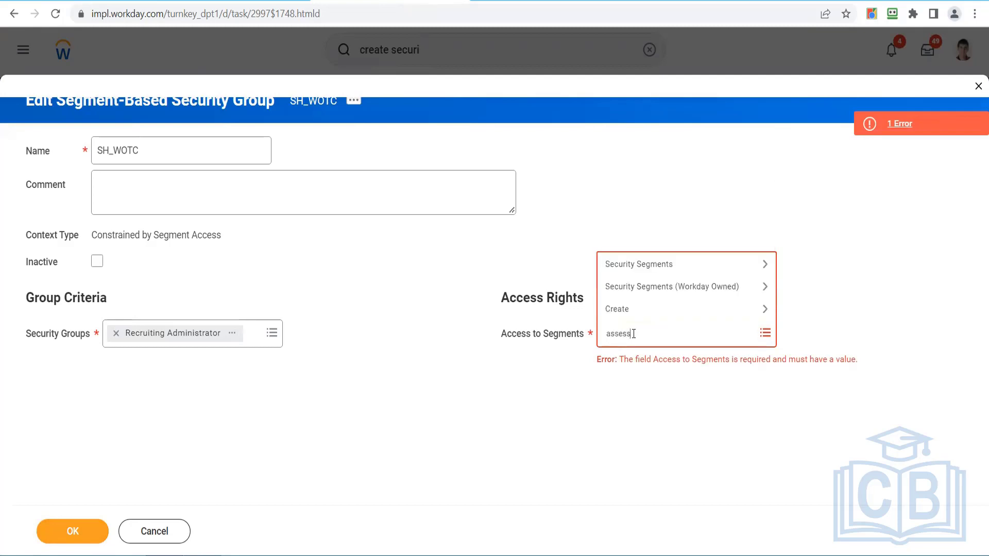
key("Return")
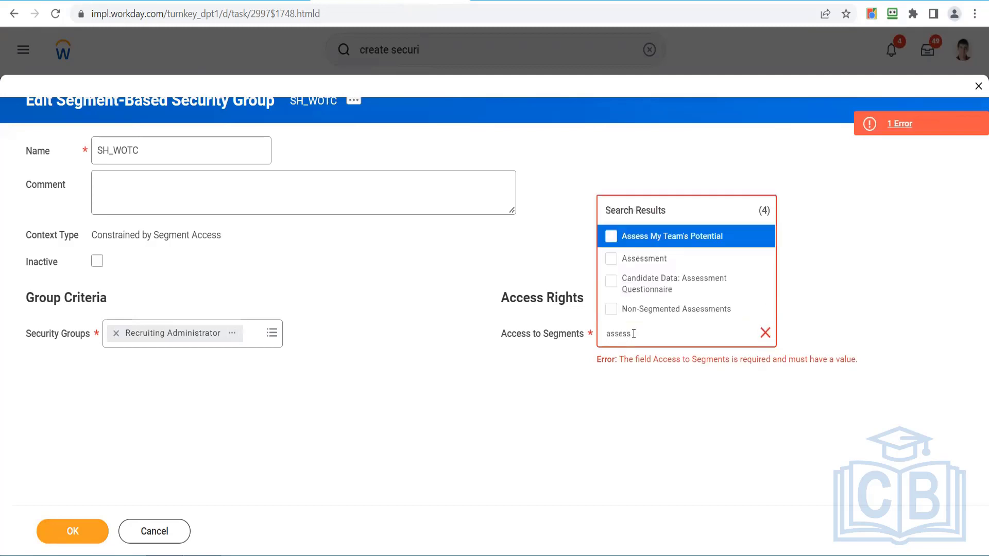
left_click(686, 266)
left_click(430, 431)
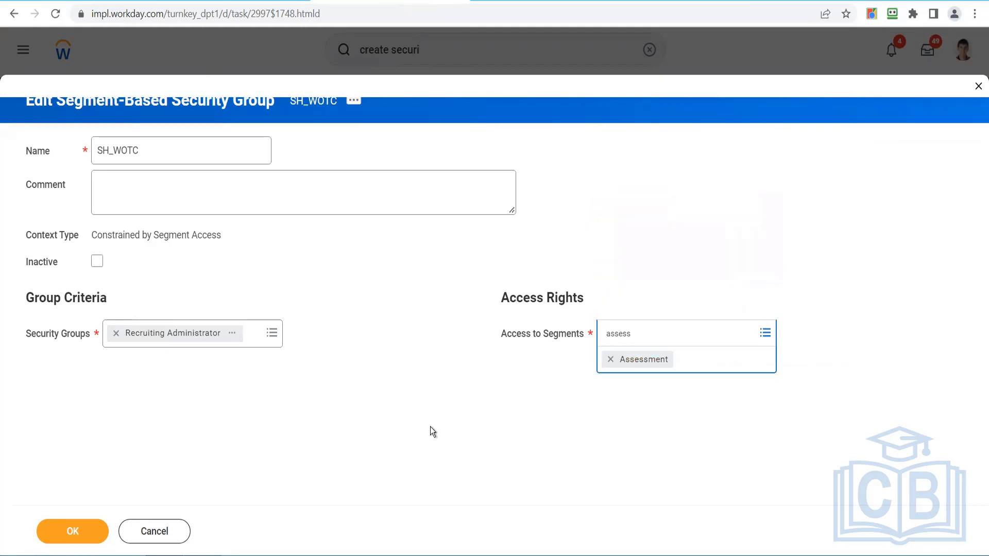
left_click(84, 537)
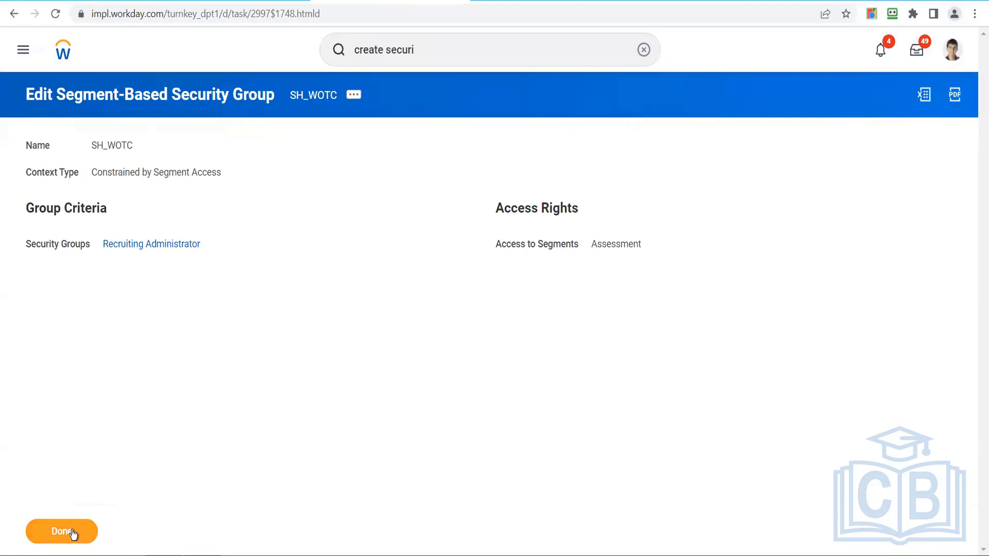
left_click(70, 533)
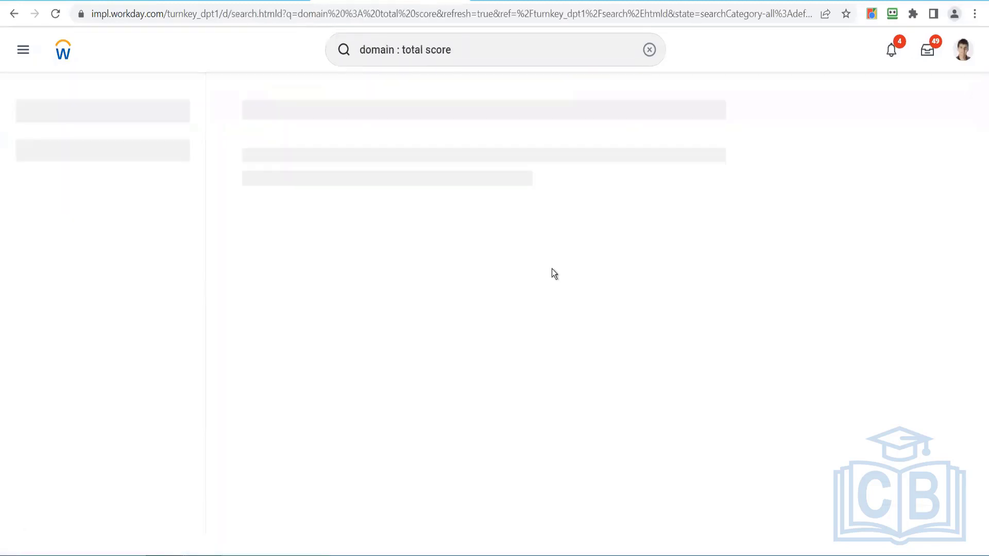
triple_click(508, 48)
key("BackSpace")
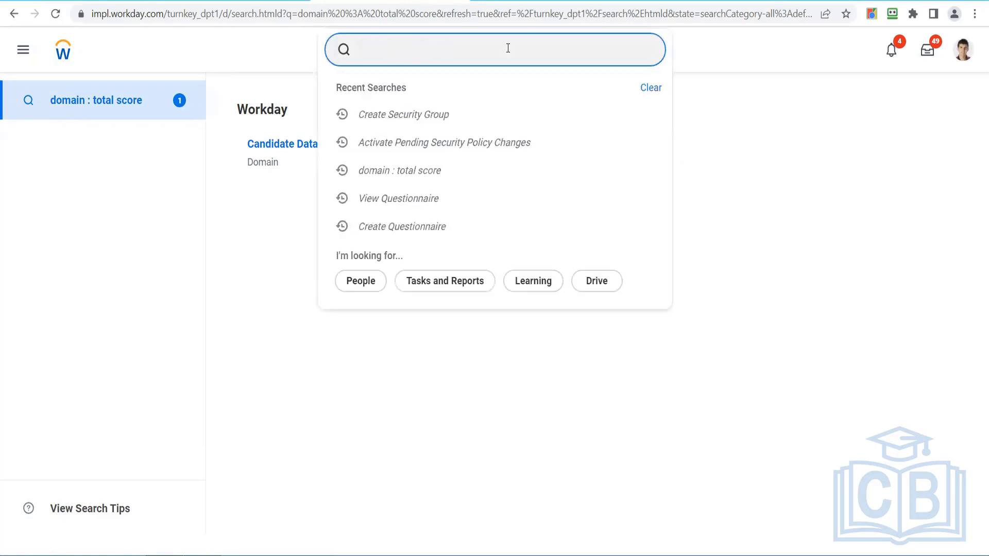
type("create asse")
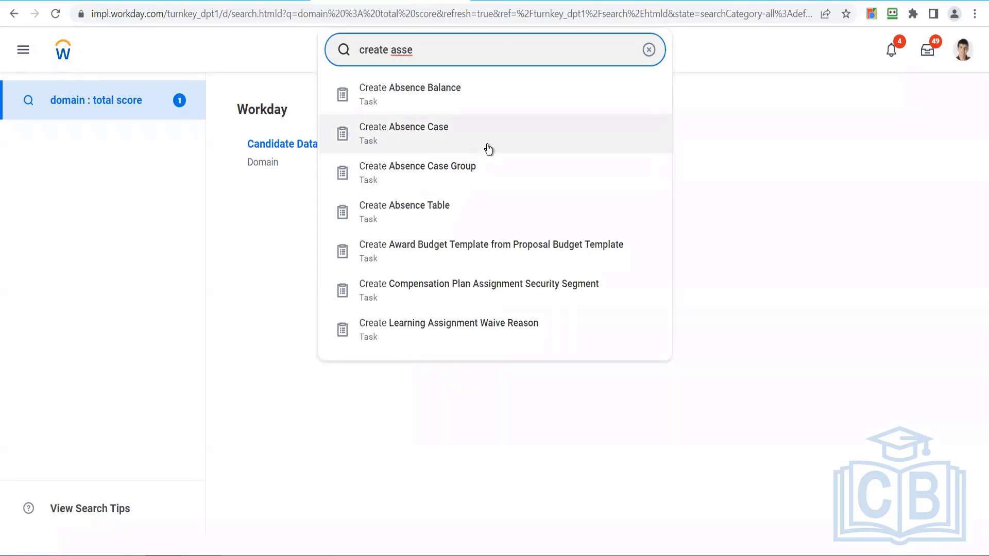
type("ss")
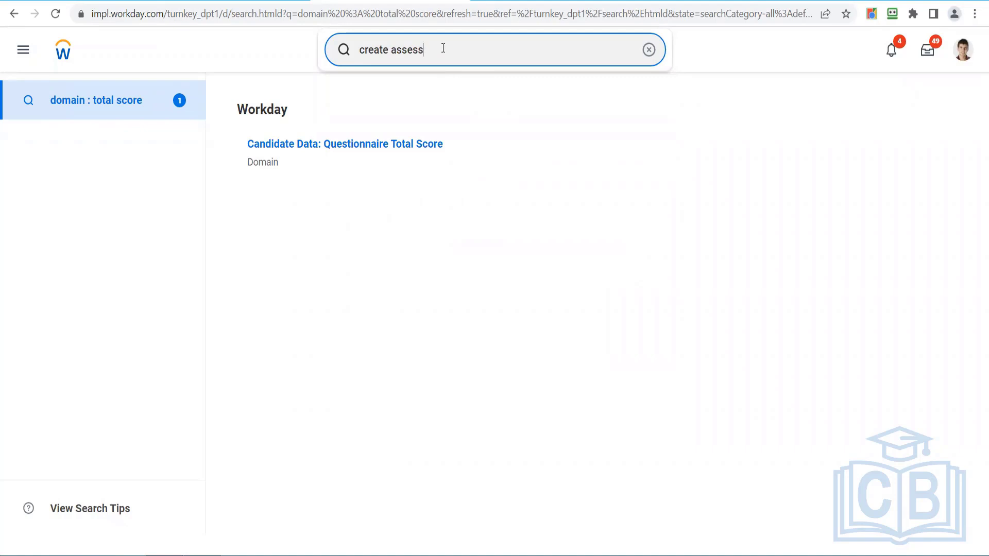
left_click(403, 50)
key("Delete")
type("es")
key("ctrl+shift+Left")
key("ctrl+shift+Left")
key("BackSpace")
- Search for "domain : assessment" and open the Recruiting Assessment Category Segment Setup domain
type("oma")
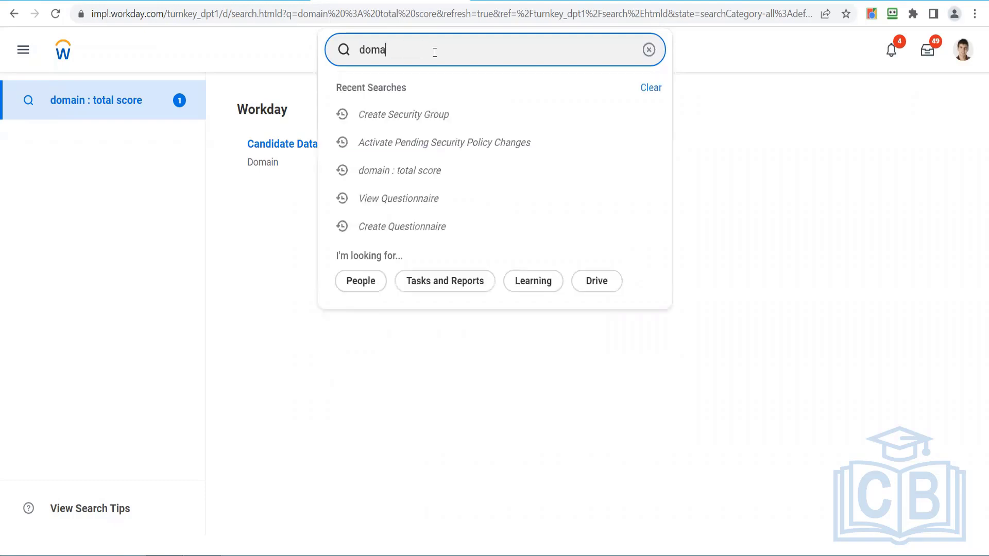
type("in : assesmtnet")
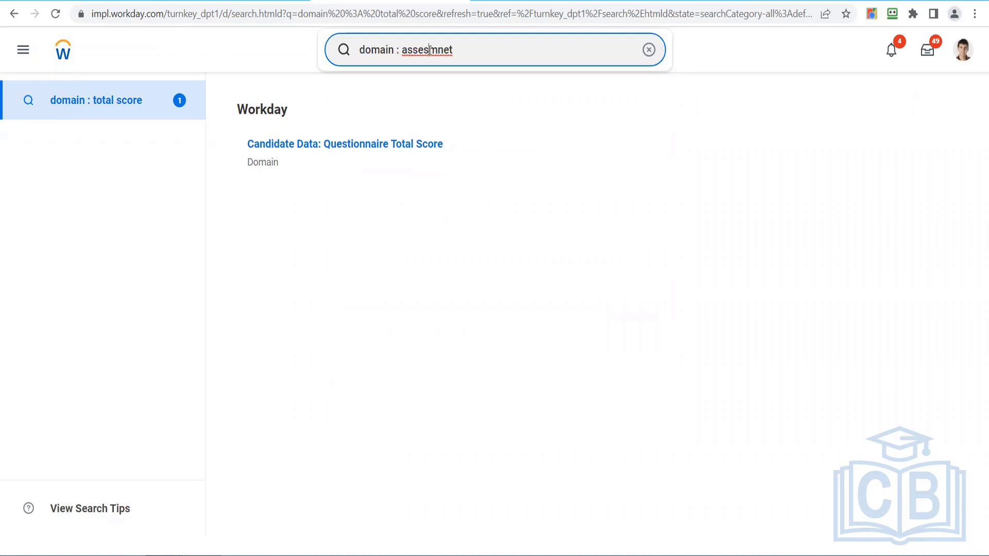
left_click(430, 50)
type("s")
left_click(453, 51)
key("BackSpace")
key("BackSpace")
type("en")
key("Return")
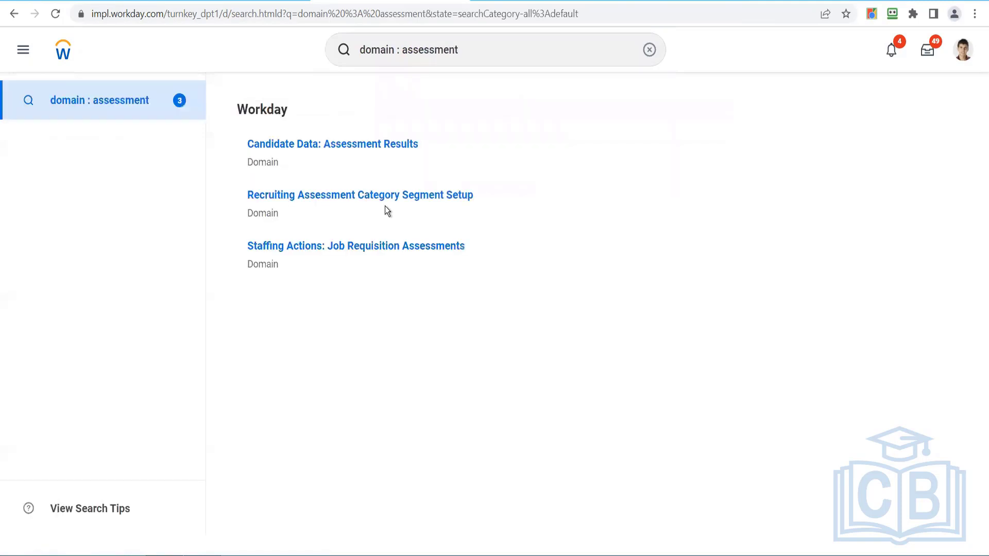
left_click(344, 197)
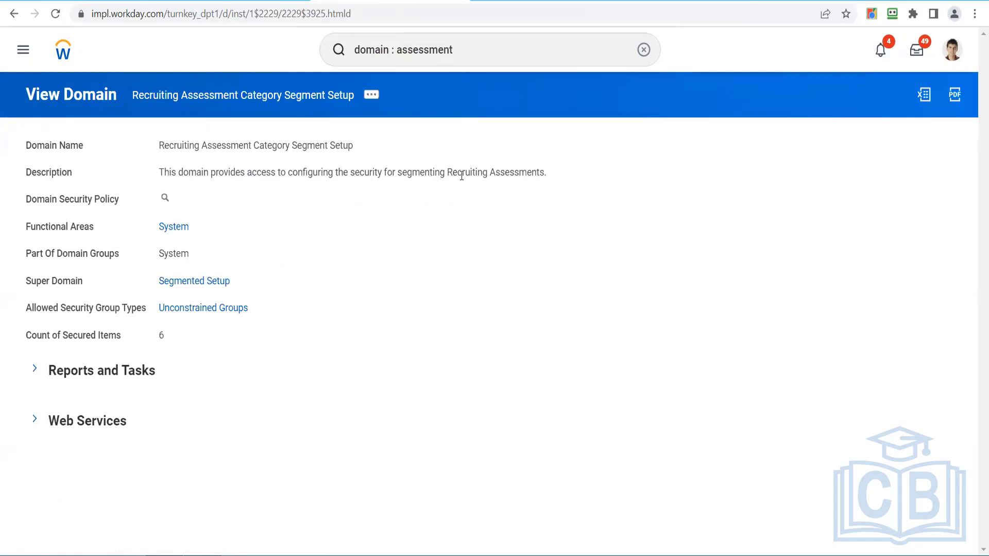
- Examine the domain's related actions and list the security groups included in its allowed Unconstrained Groups type
left_click(370, 96)
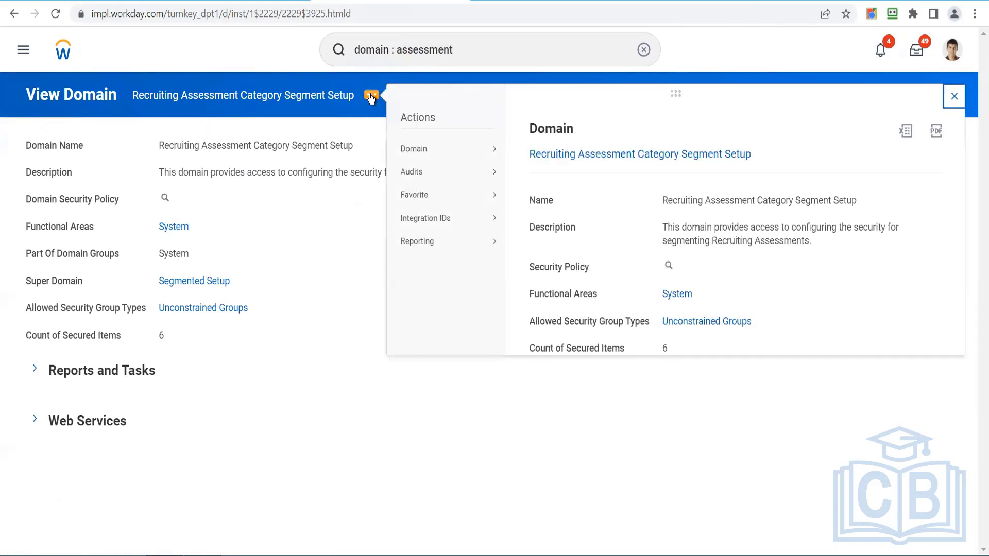
left_click(209, 414)
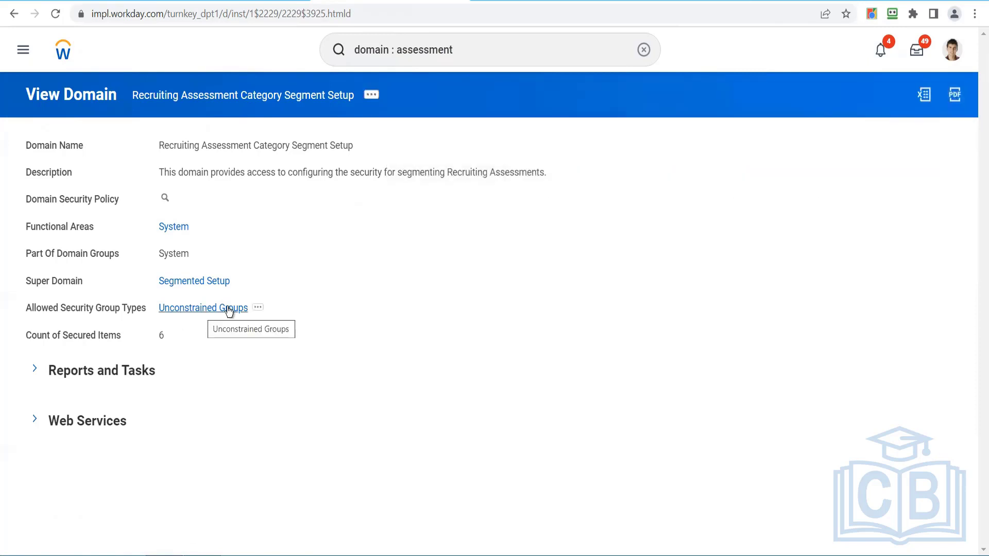
left_click(258, 309)
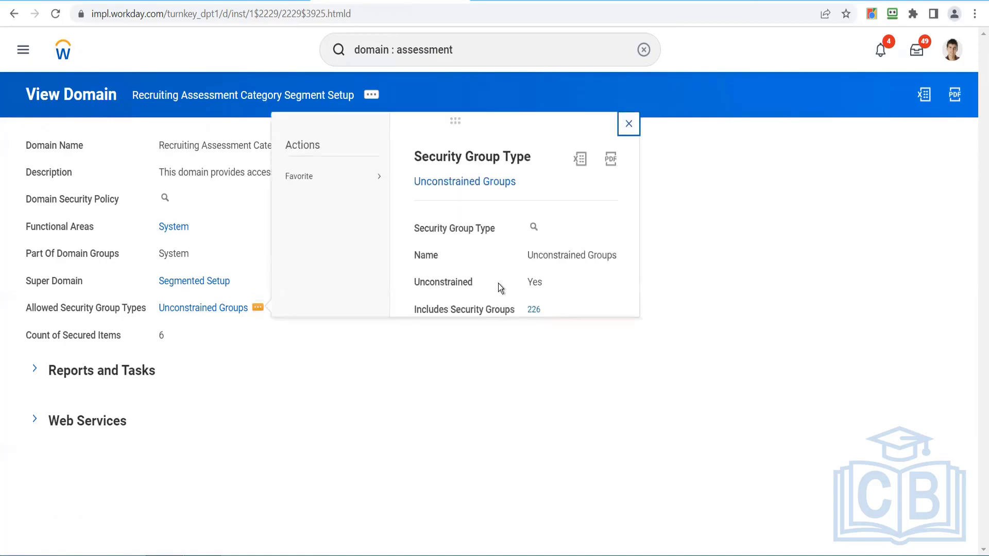
left_click(535, 310)
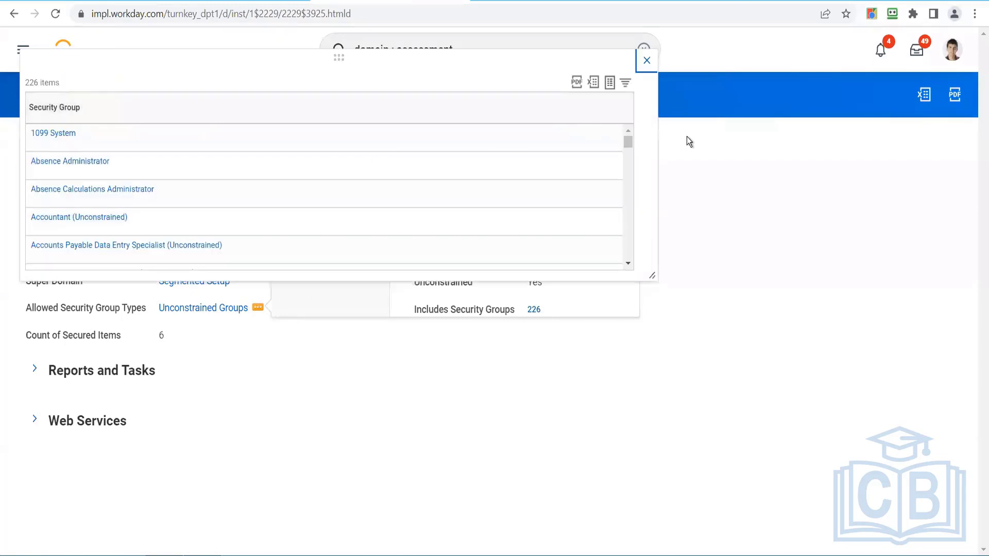
- Open the signed-in worker's own profile
left_click(952, 56)
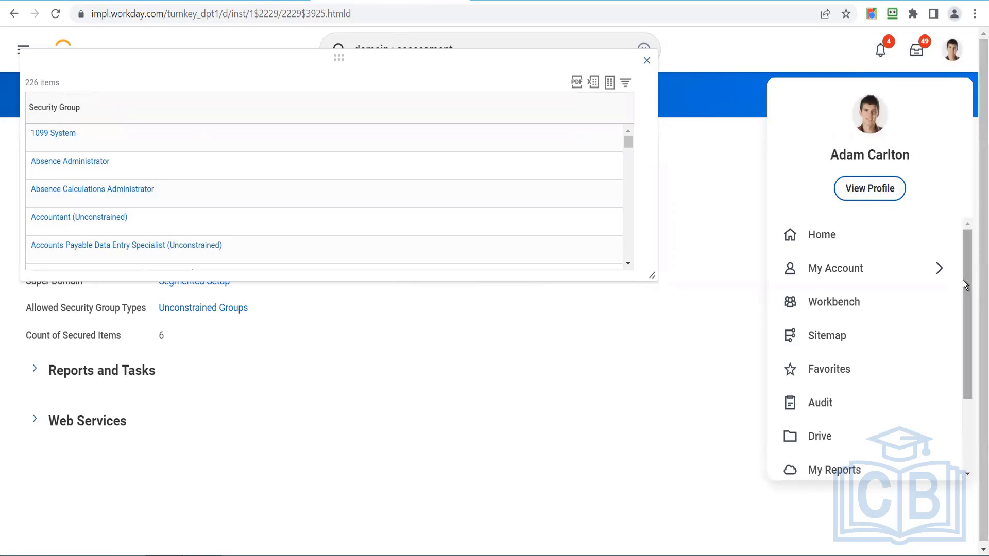
scroll(963, 280, "down", 2)
left_click_drag(966, 235, 965, 226)
left_click(868, 186)
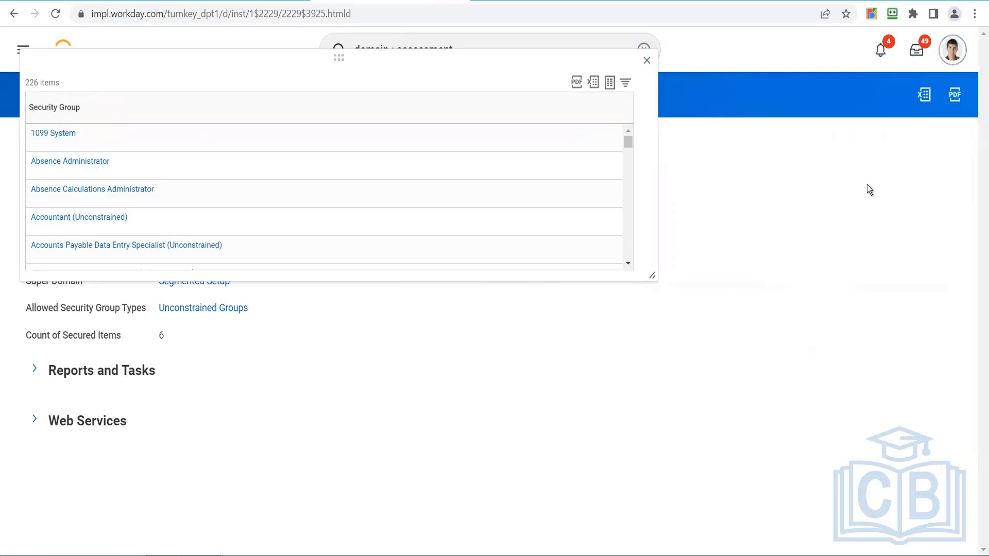
- Return to the Recruiting Assessment Category Segment Setup domain, check the policy status in Edit Security Policy Permissions, and close it without changes
left_click(527, 214)
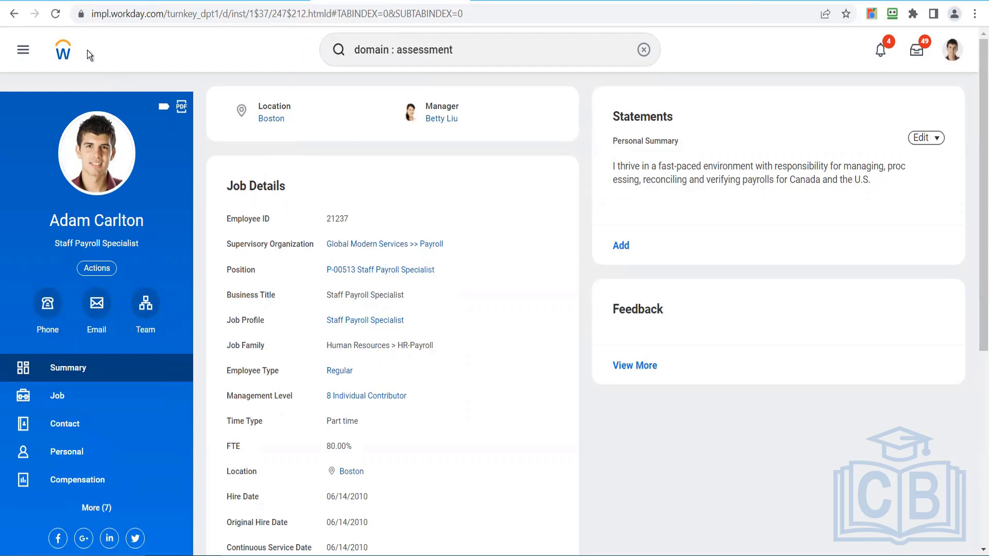
left_click(14, 14)
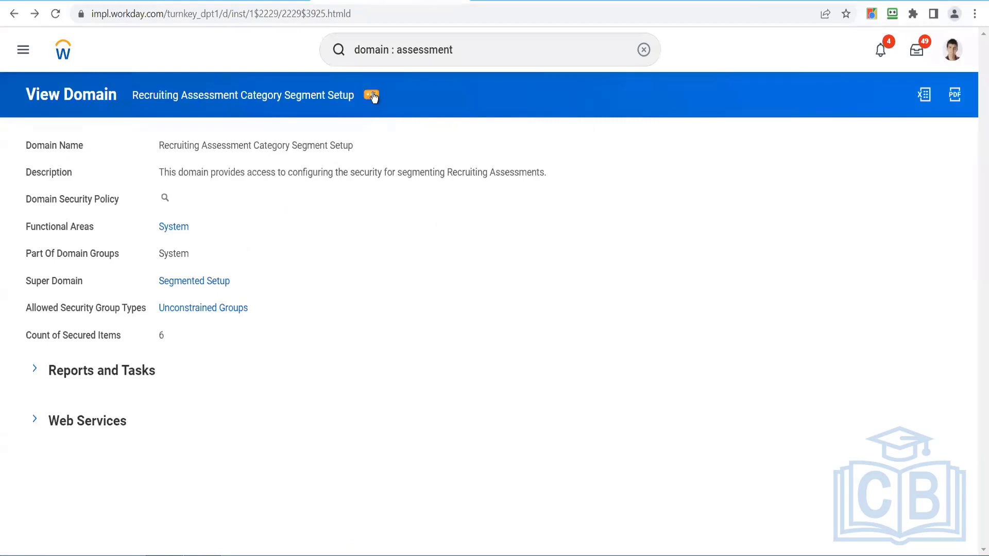
left_click(371, 95)
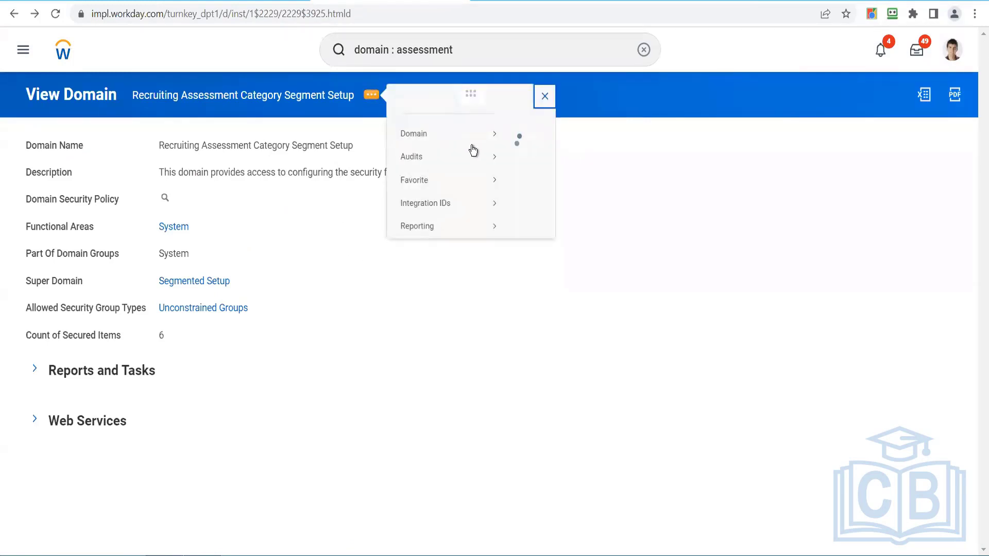
mouse_move(470, 149)
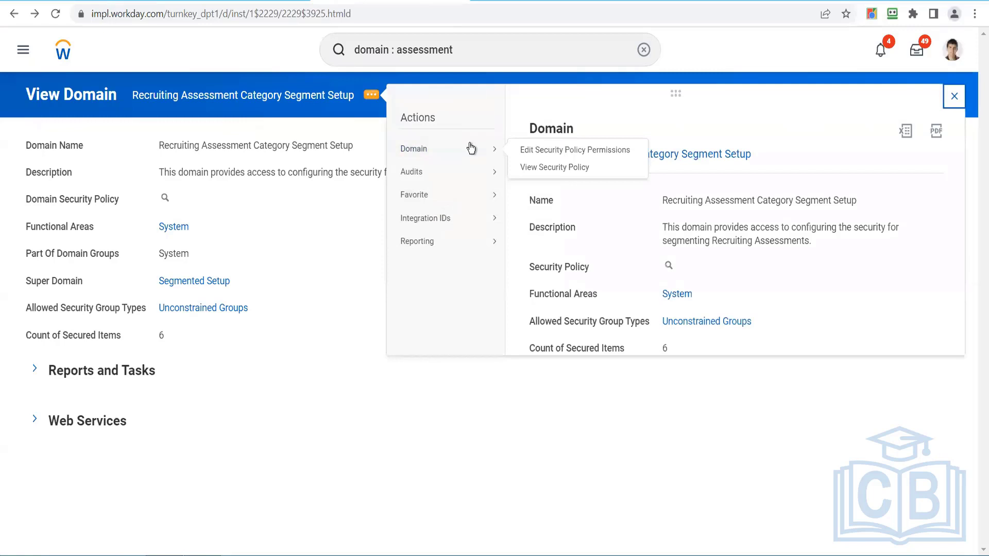
left_click(540, 149)
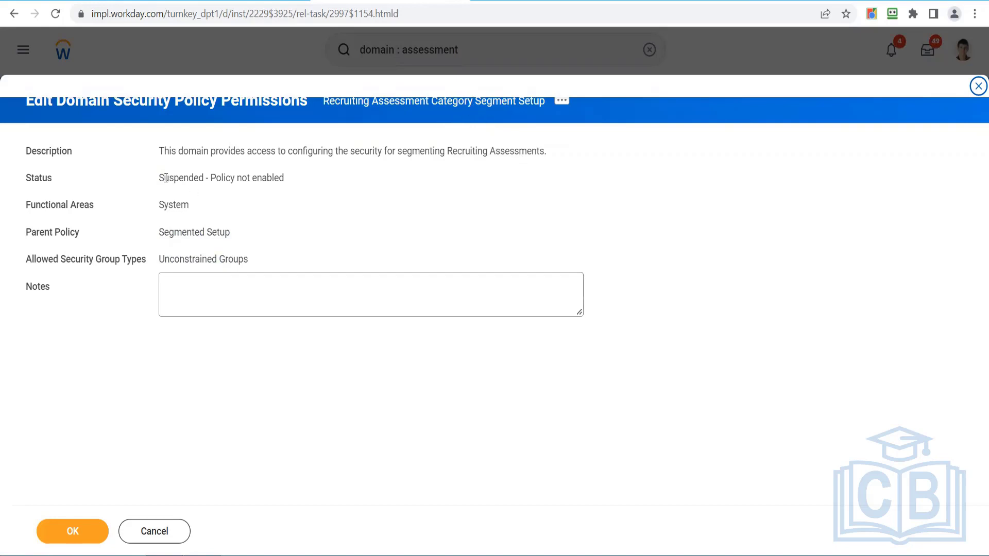
left_click_drag(158, 179, 294, 181)
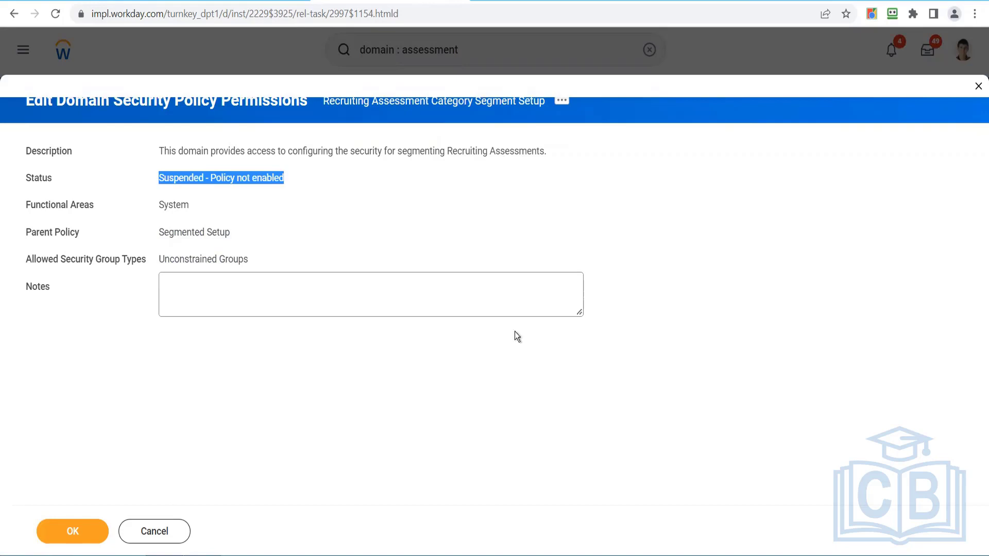
left_click(560, 103)
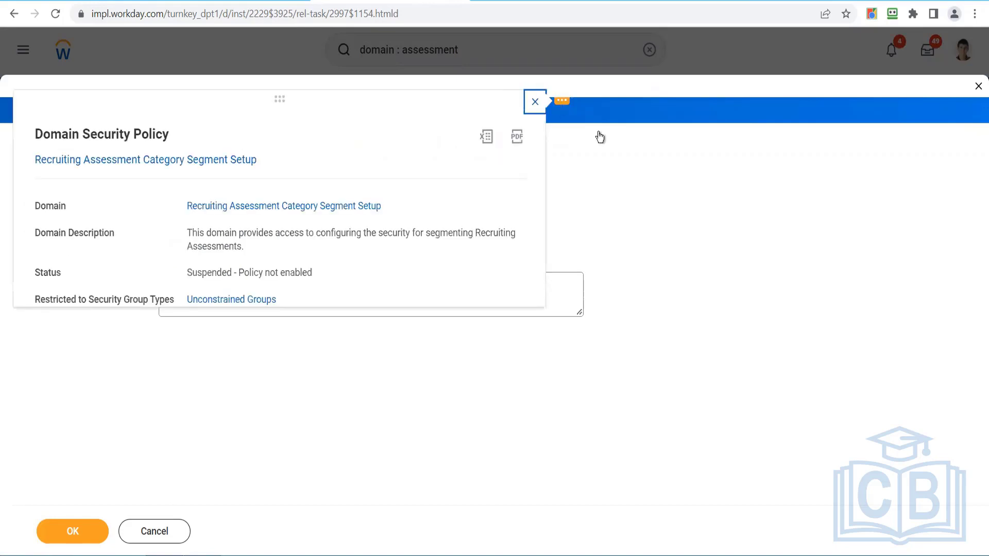
left_click(668, 218)
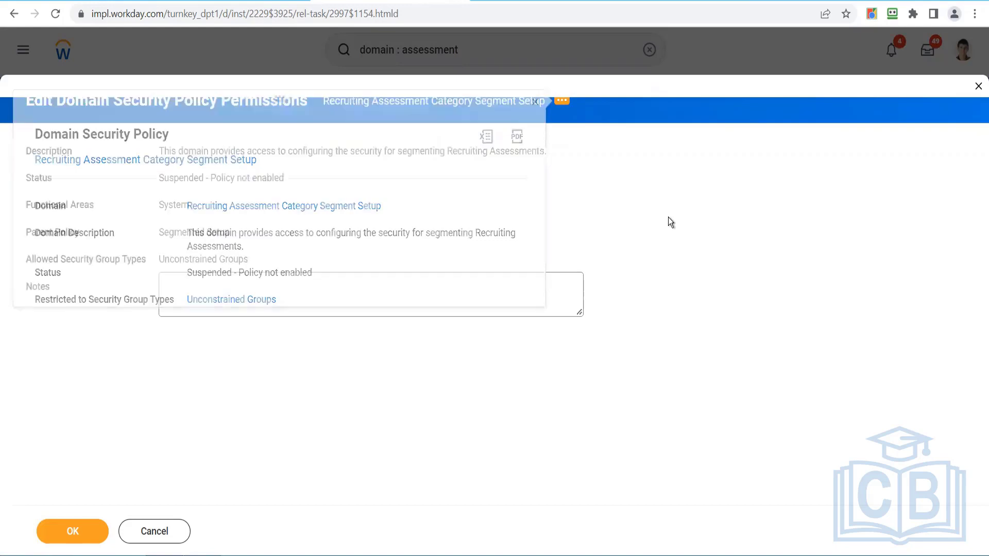
left_click(976, 89)
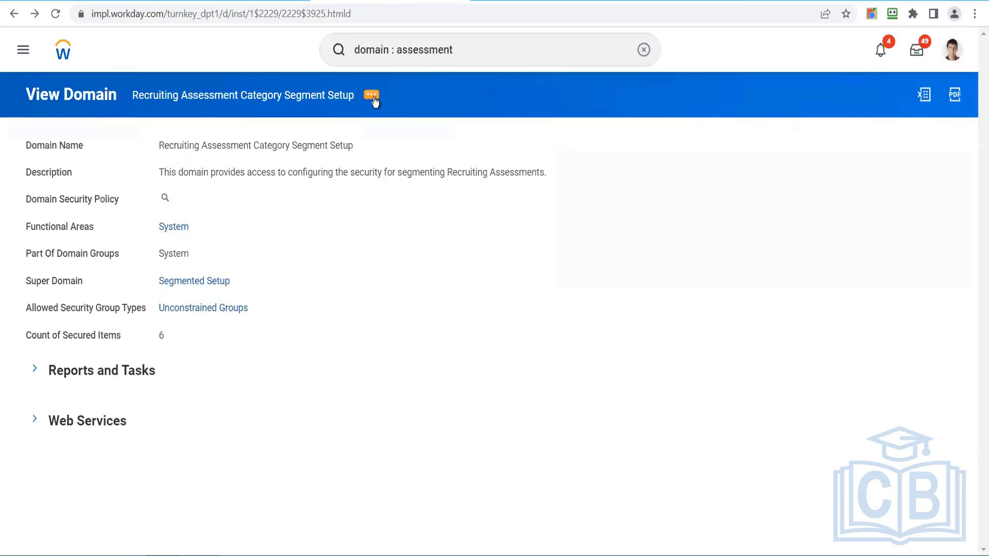
- Review the domain's other related actions and read through the security groups included in Unconstrained Groups as far as the HR entries
left_click(371, 97)
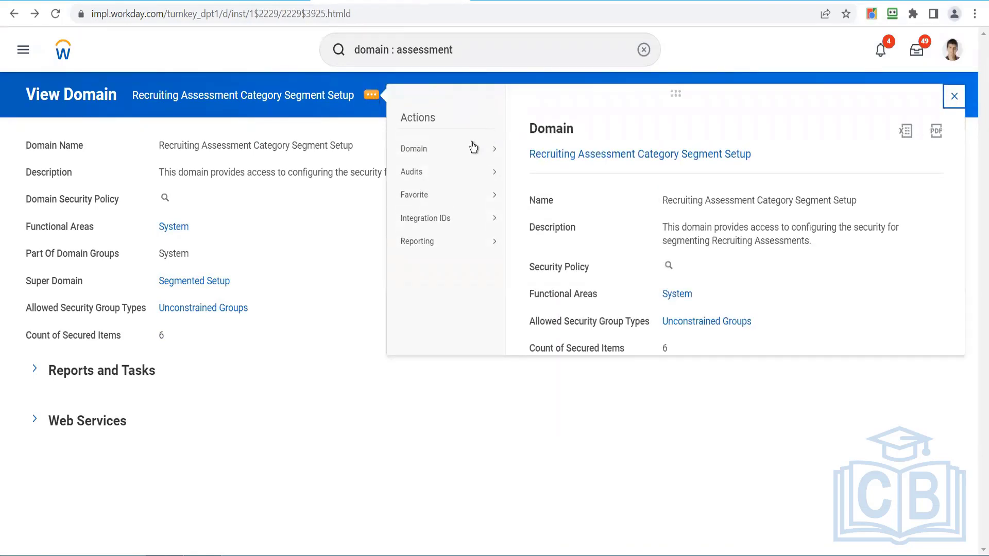
mouse_move(459, 159)
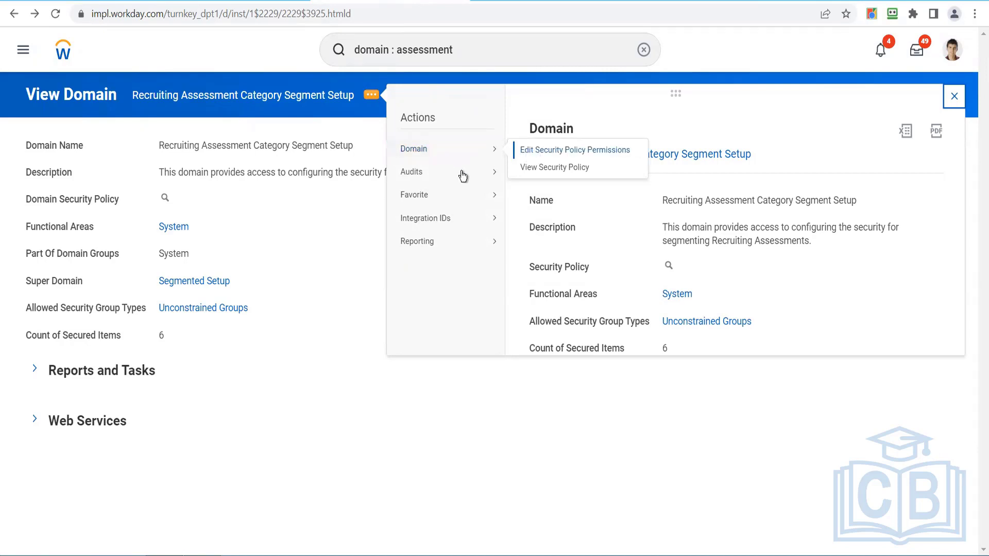
mouse_move(457, 176)
mouse_move(453, 218)
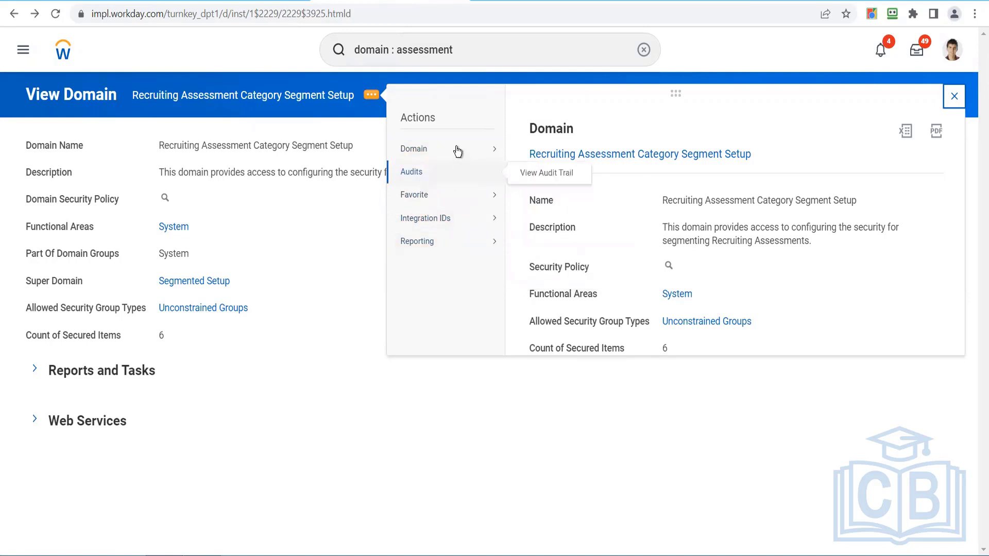
left_click(224, 312)
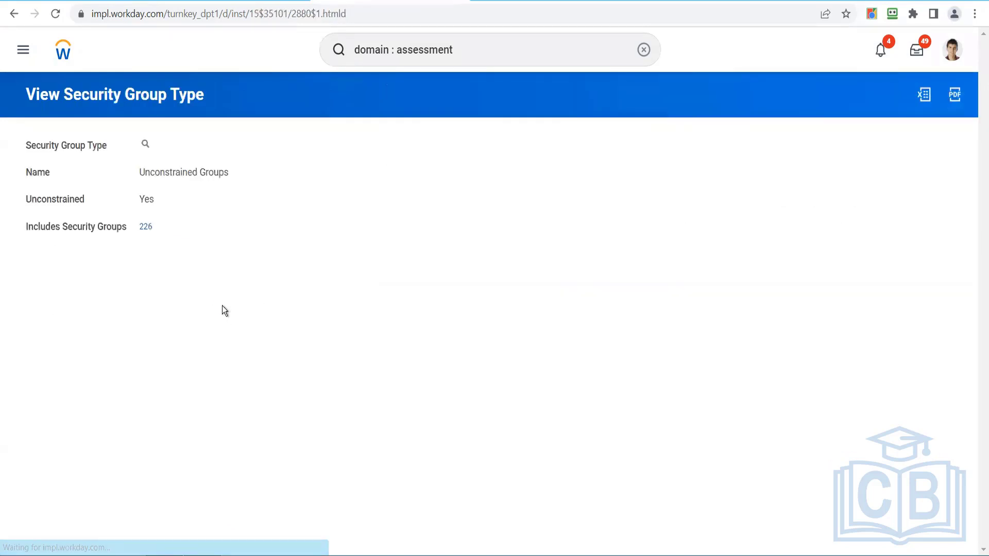
left_click(146, 227)
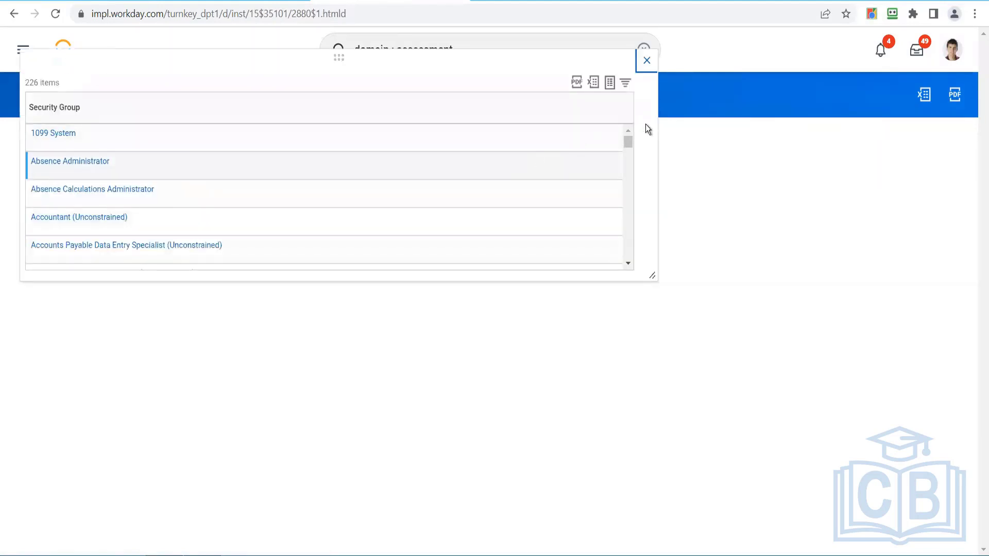
left_click_drag(629, 144, 633, 190)
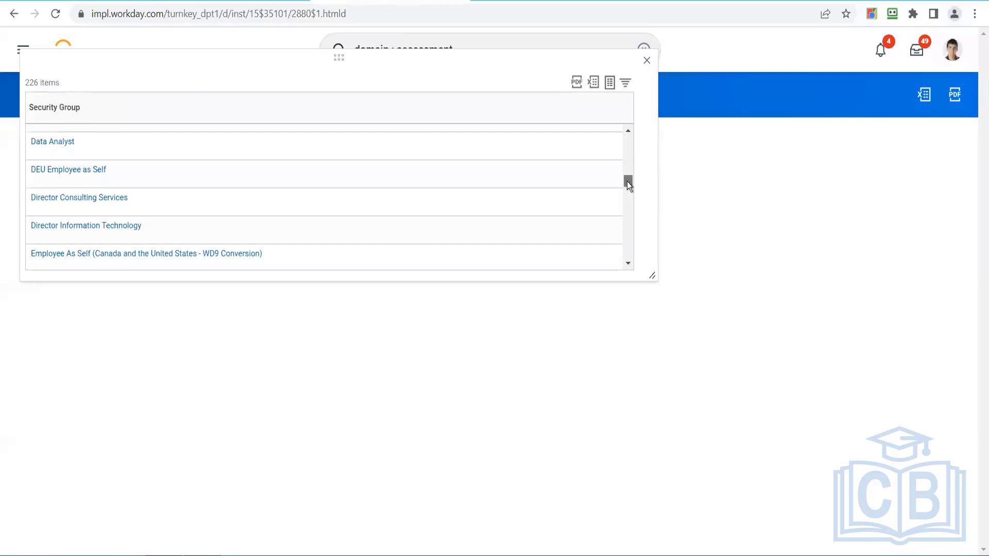
left_click_drag(627, 182, 629, 196)
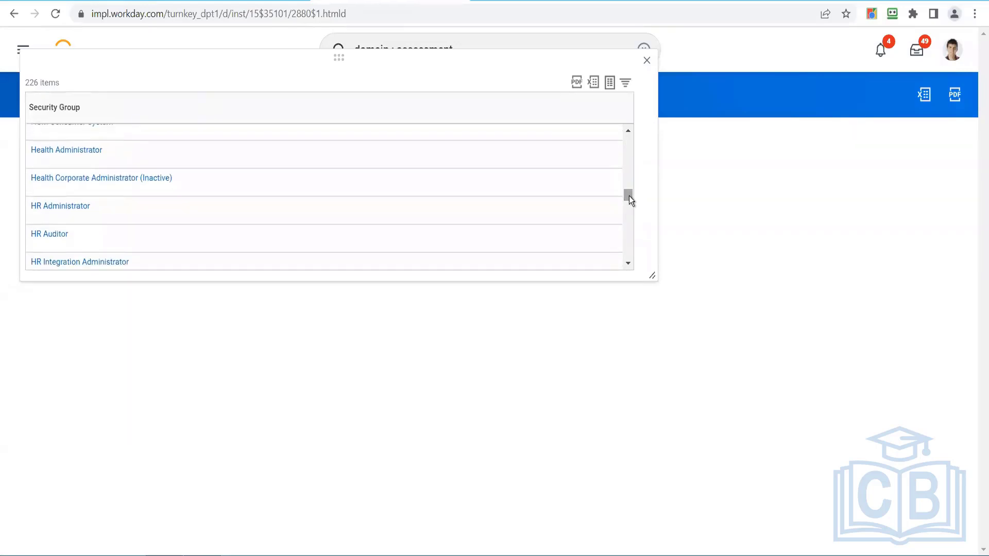
left_click(647, 62)
- Search for "hr admin" and start a proxy session as the San Francisco Staff HR Representative
left_click(490, 45)
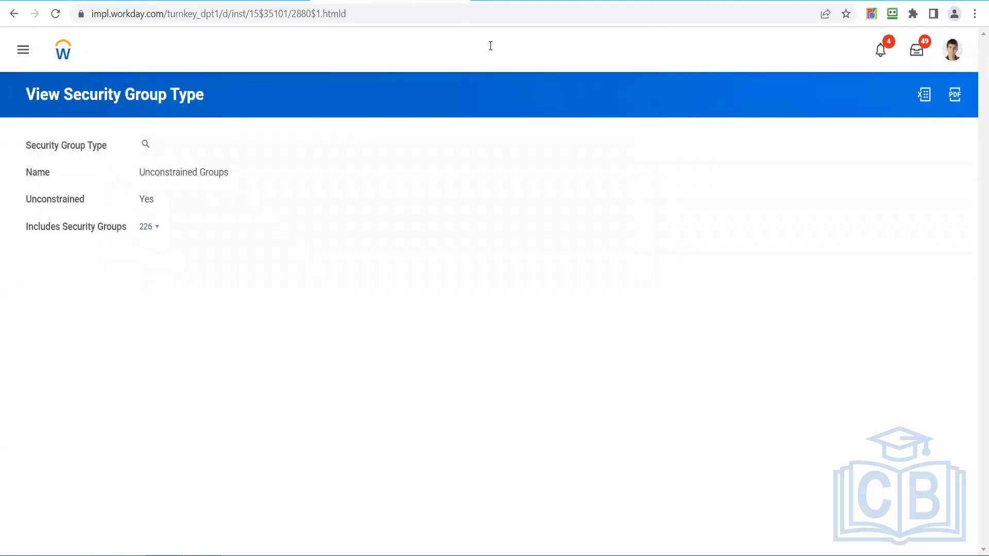
type("hr admin")
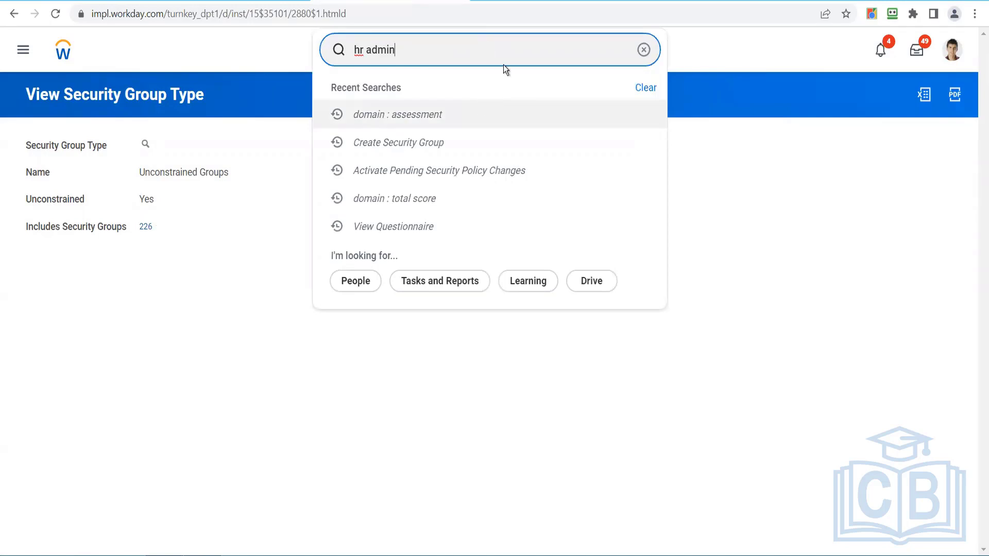
key("Return")
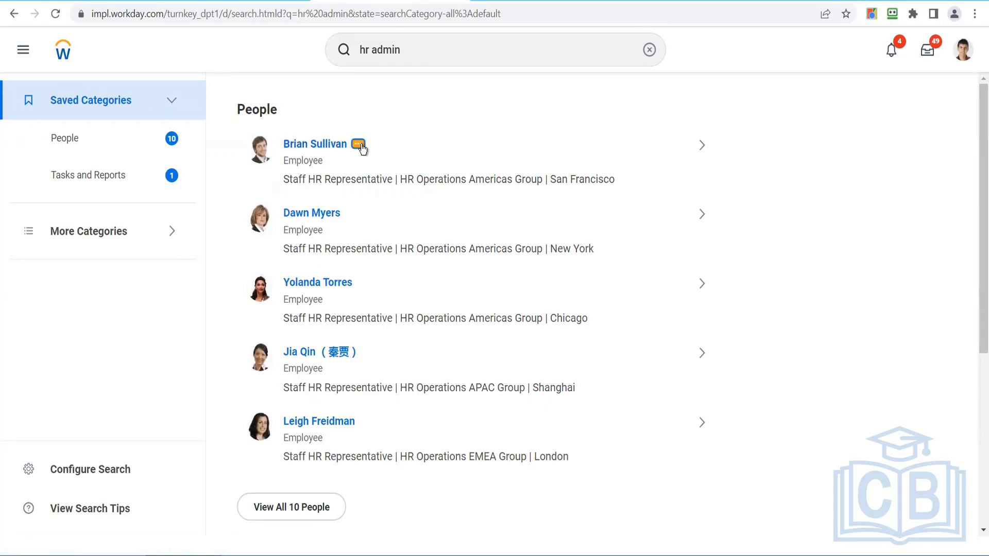
left_click(359, 145)
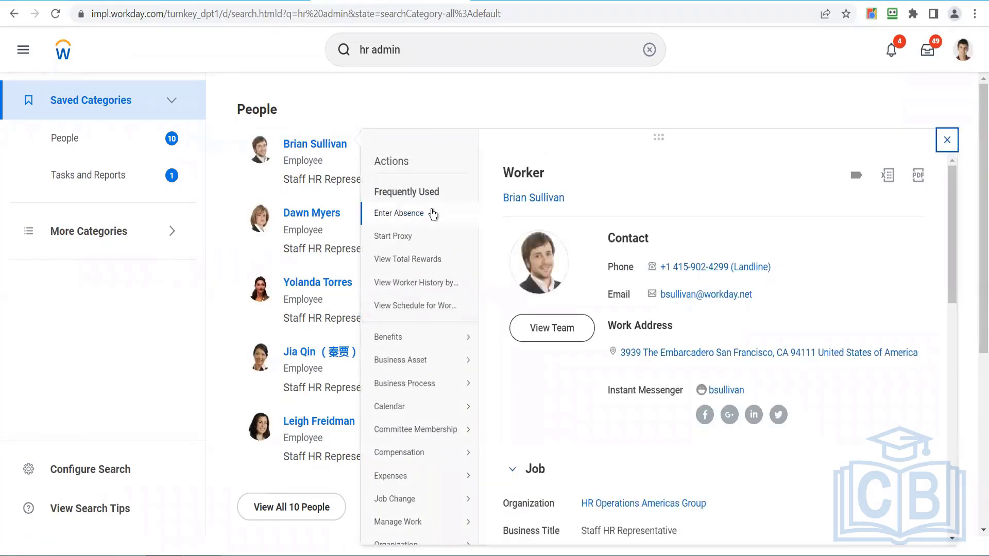
left_click(425, 239)
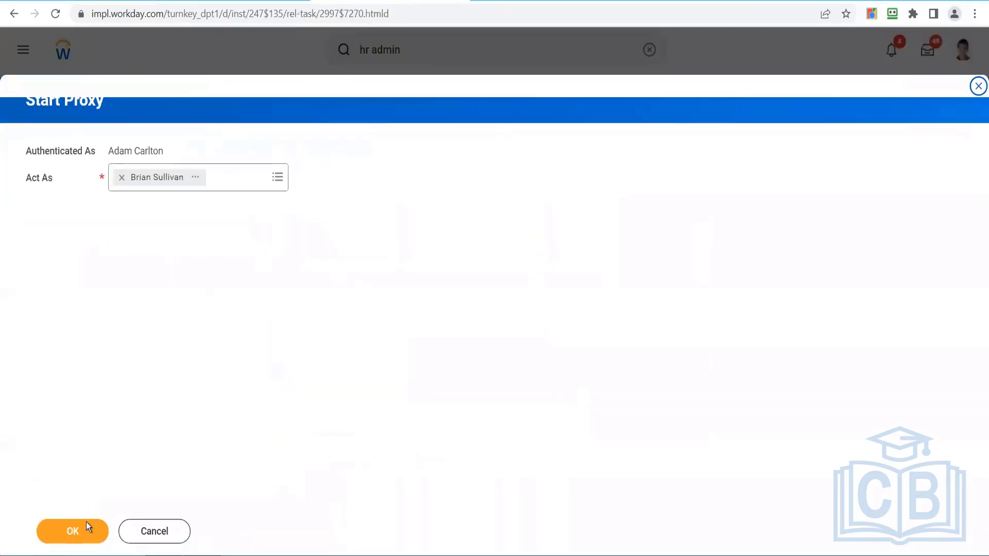
left_click(80, 529)
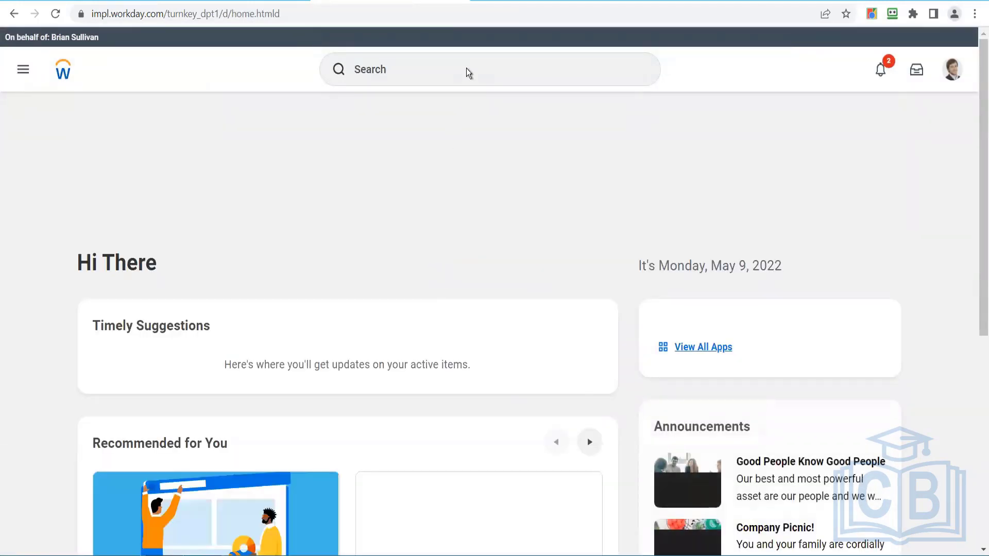
- Search all categories for "domain : assessment" while acting as the proxied worker, and stop the proxy session
left_click(469, 69)
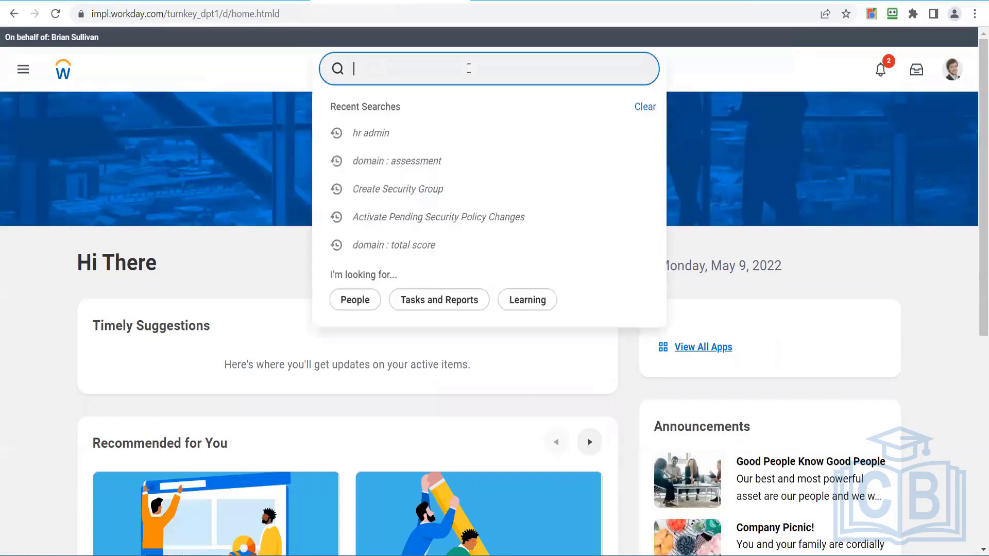
left_click(453, 159)
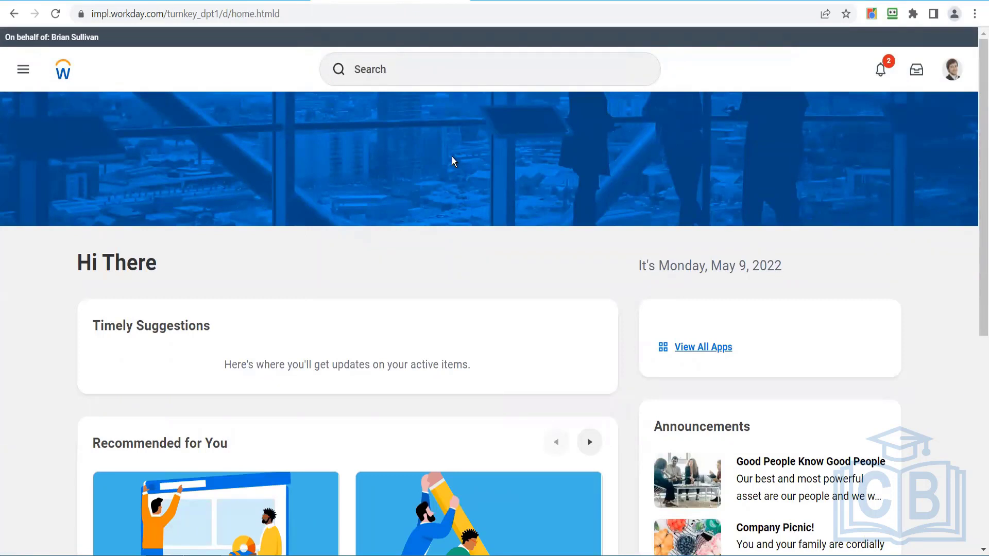
left_click(449, 72)
type("doma")
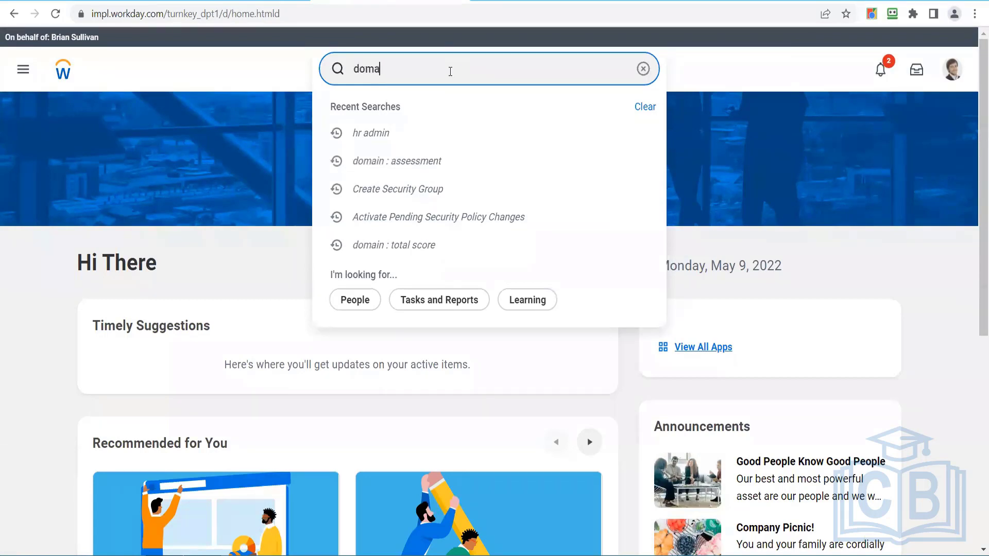
type("in : assessment")
key("Return")
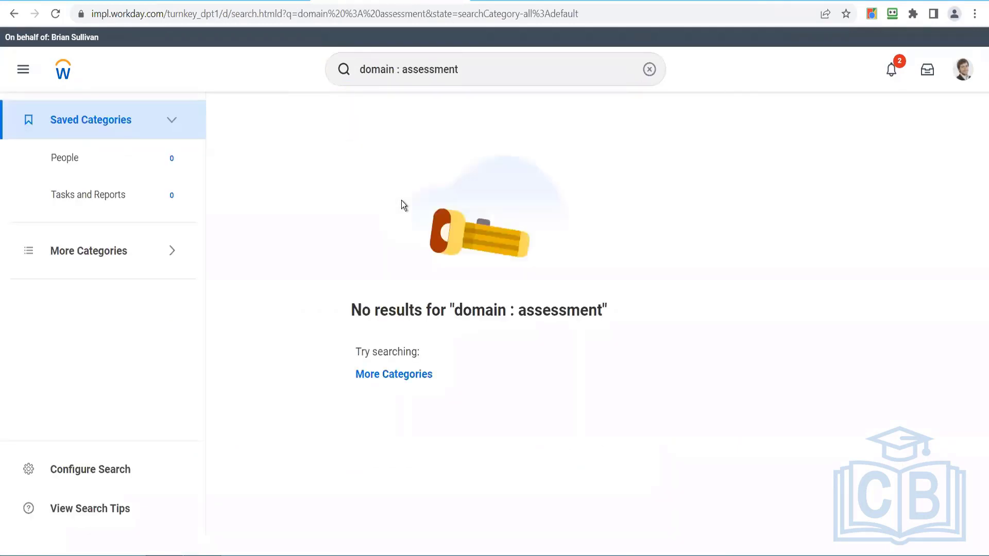
left_click(117, 251)
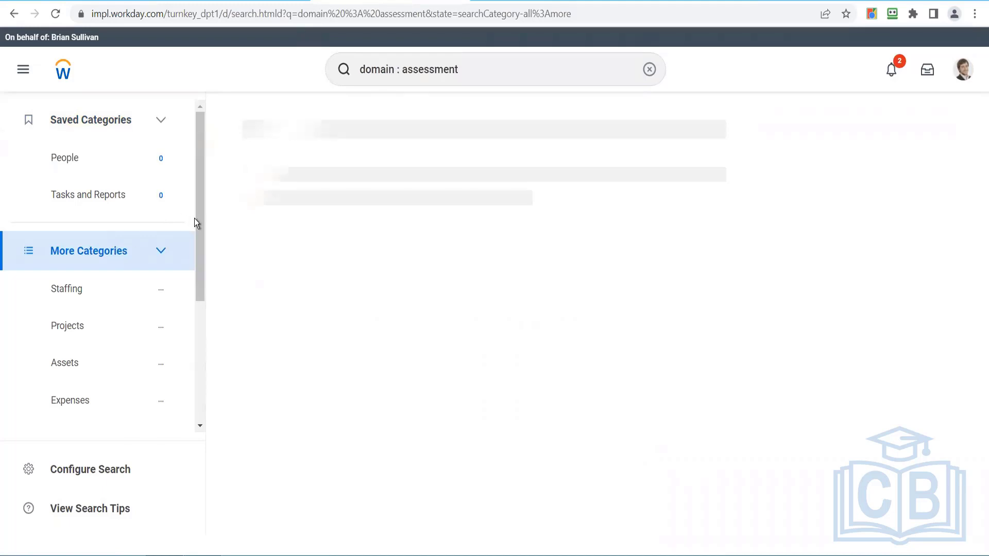
scroll(196, 325, "down", 5)
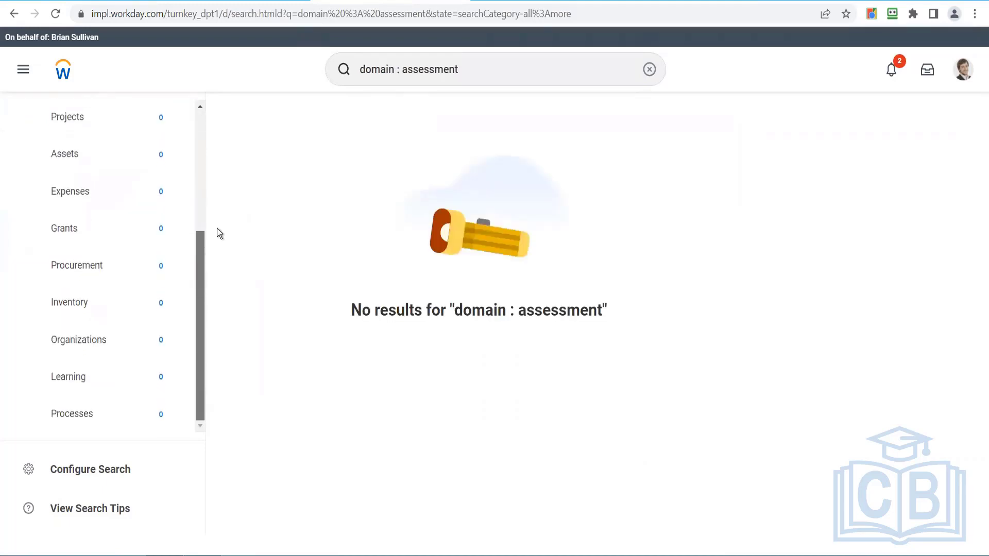
scroll(217, 228, "up", 5)
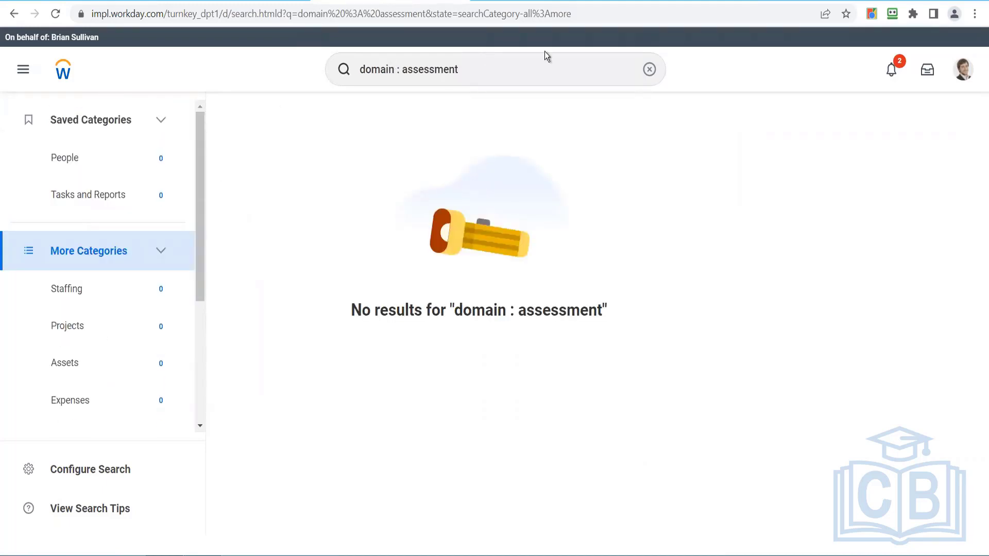
left_click(538, 65)
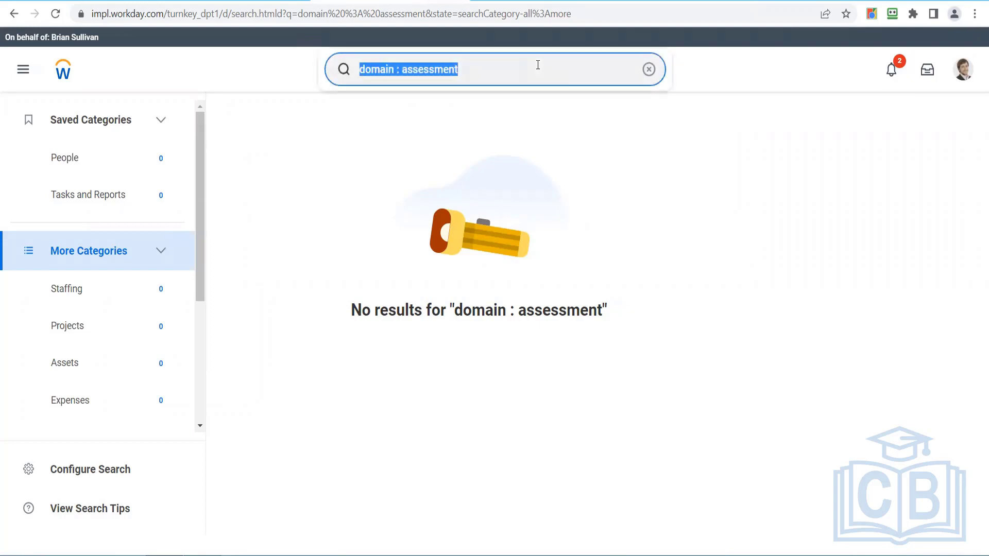
key("BackSpace")
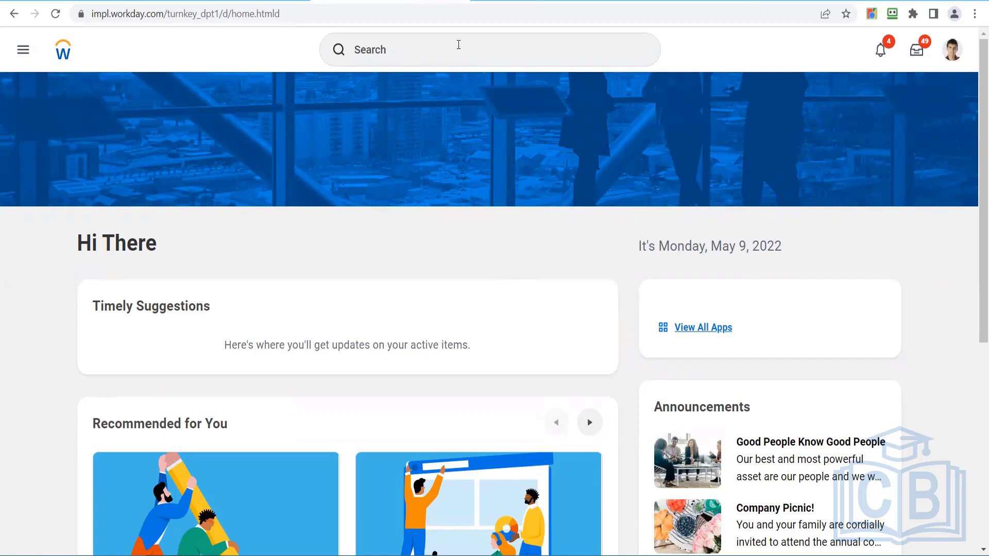
- Repeat the "domain : assessment" search and open the Recruiting Assessment Category Segment Setup domain
left_click(458, 45)
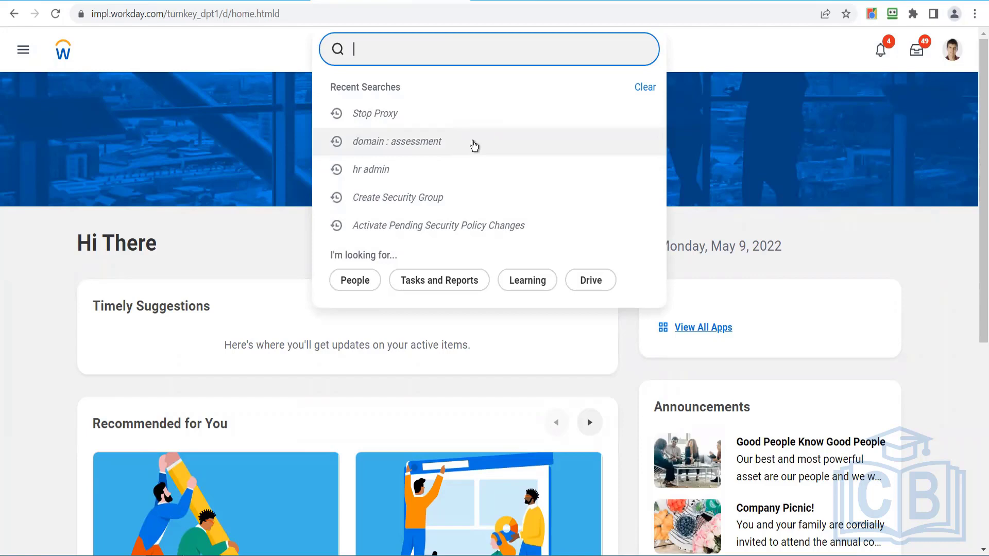
left_click(474, 147)
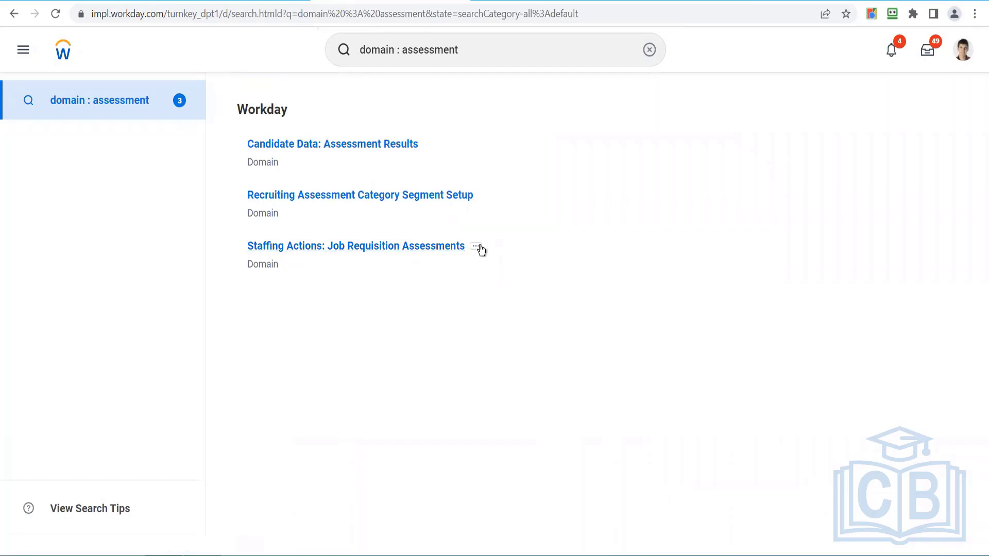
left_click(458, 197)
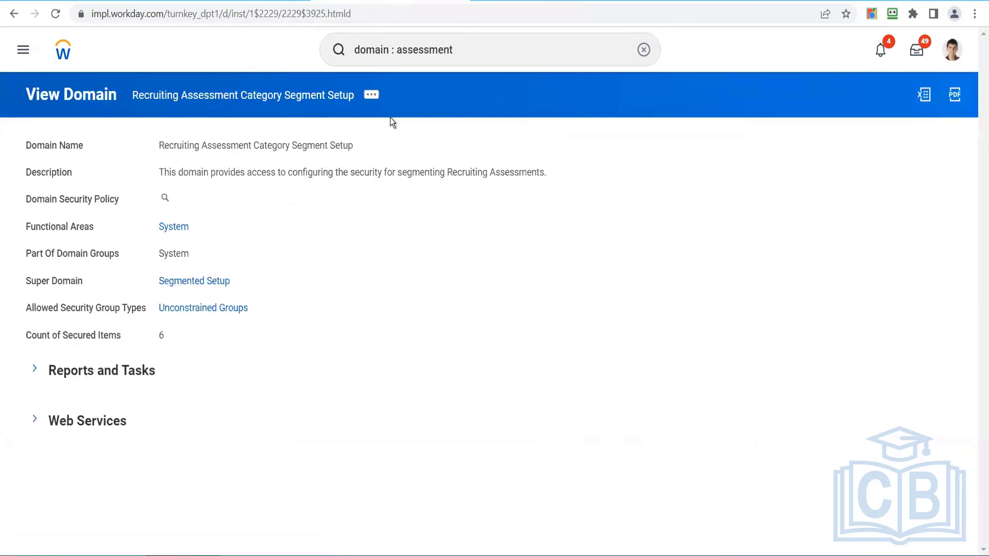
- Check the policy status in the domain's Edit Security Policy Permissions task and cancel without making changes
left_click(372, 96)
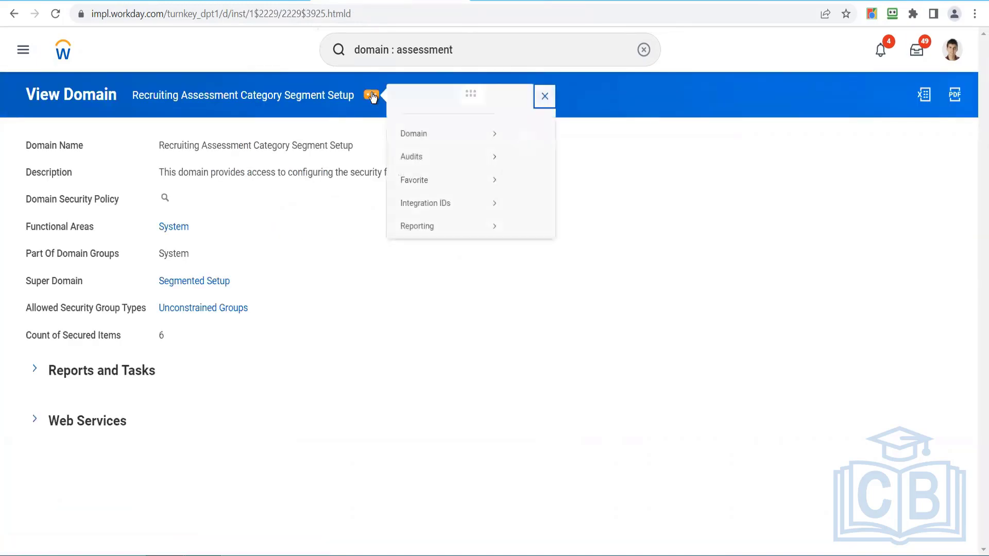
mouse_move(437, 157)
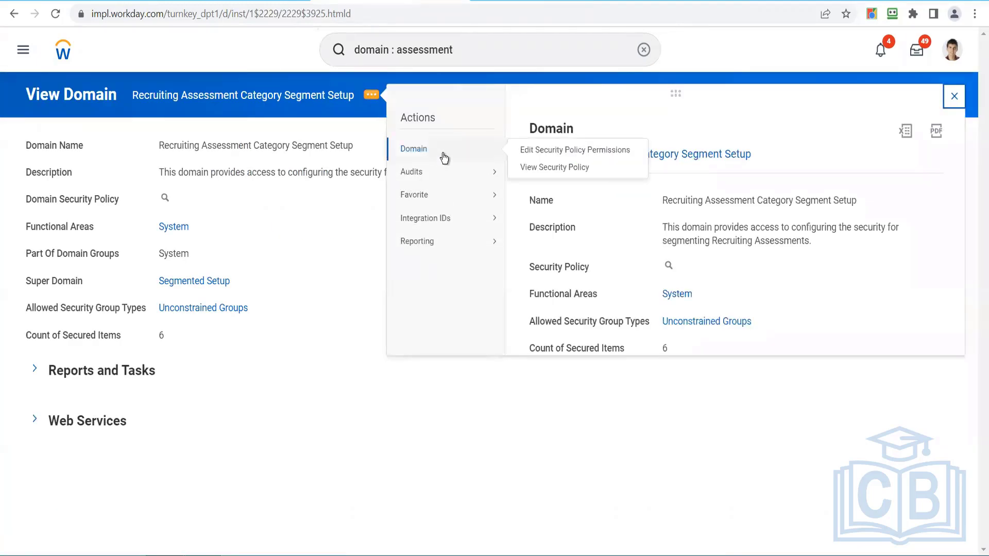
left_click(545, 150)
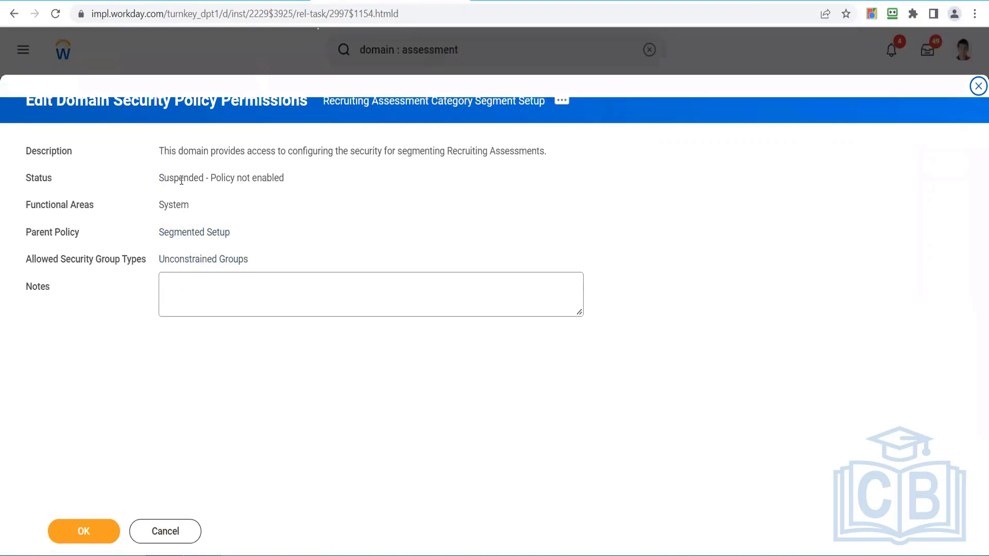
left_click_drag(182, 179, 260, 176)
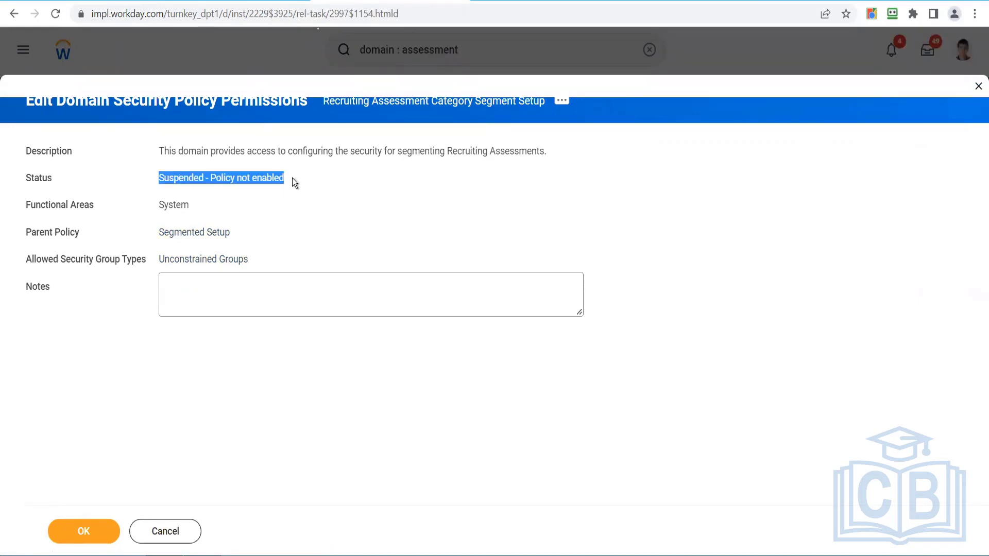
left_click_drag(291, 181, 158, 178)
left_click(169, 533)
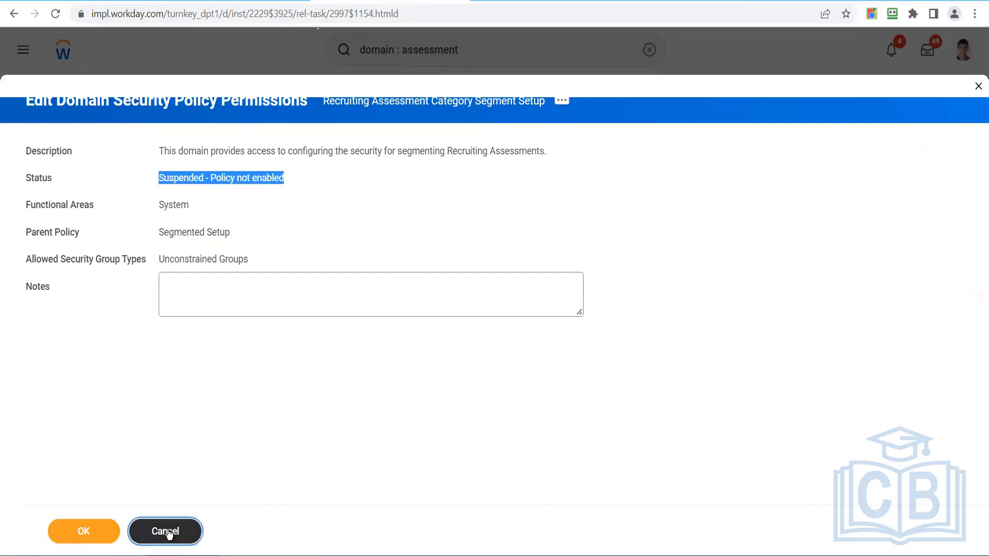